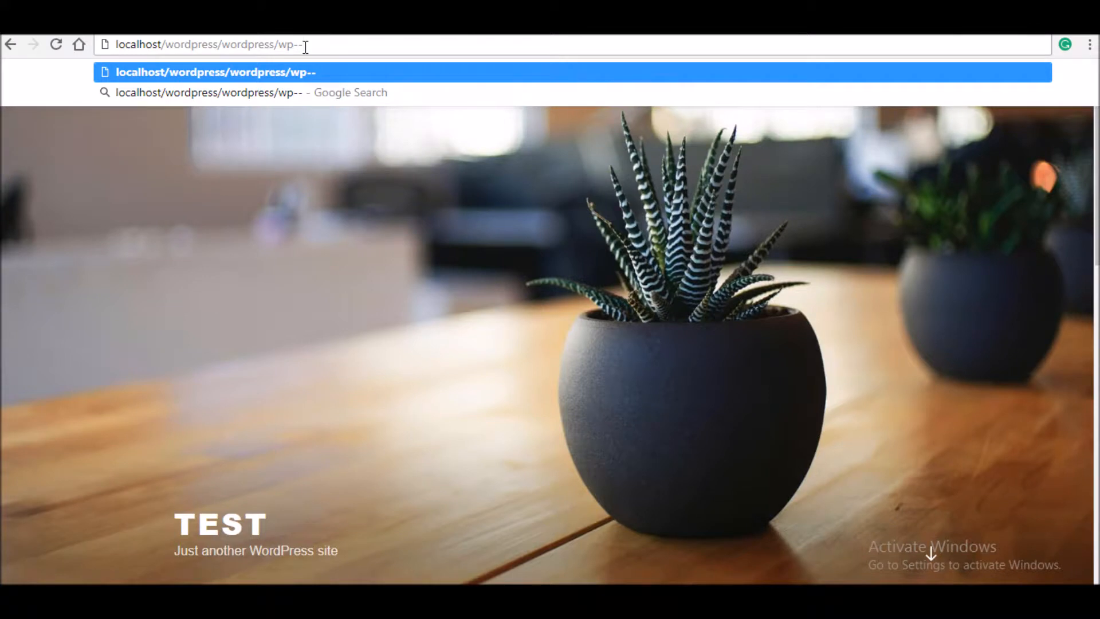
- Load the site's wp-admin login page
text(admin/)
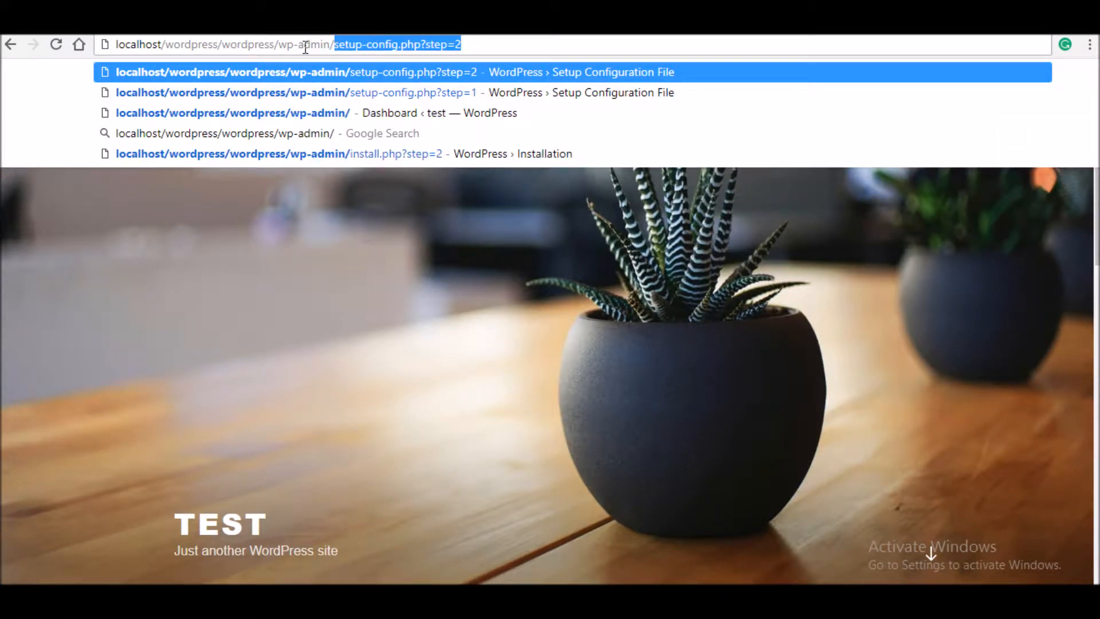
key(Delete)
key(Return)
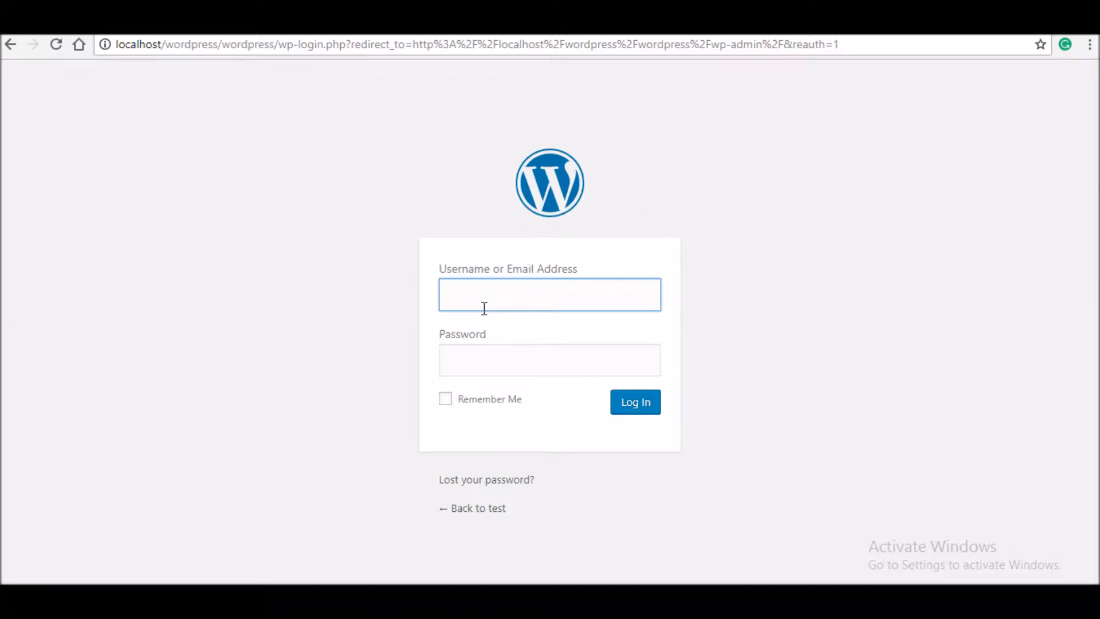
- Sign in with the admin account credentials, with Remember Me ticked
text(admin)
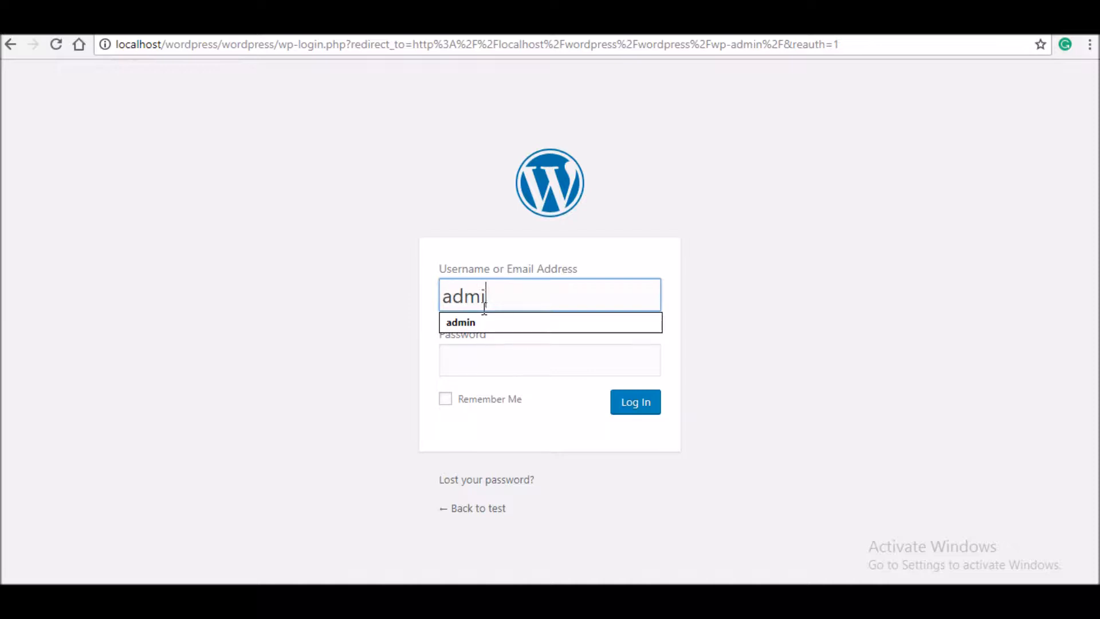
click(491, 360)
text(admin)
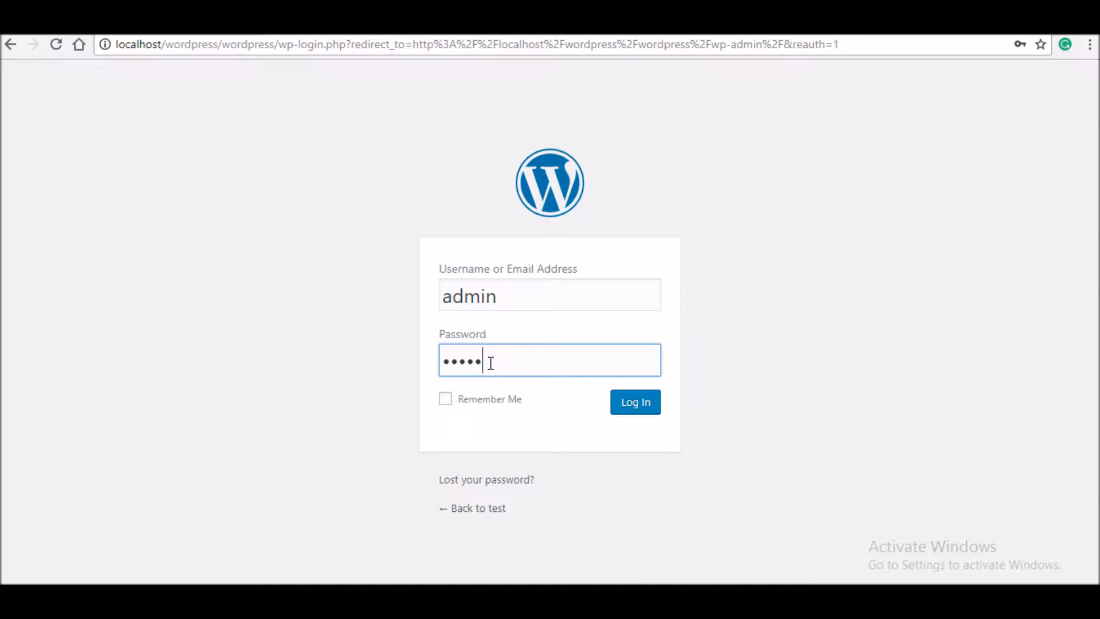
click(485, 400)
click(649, 404)
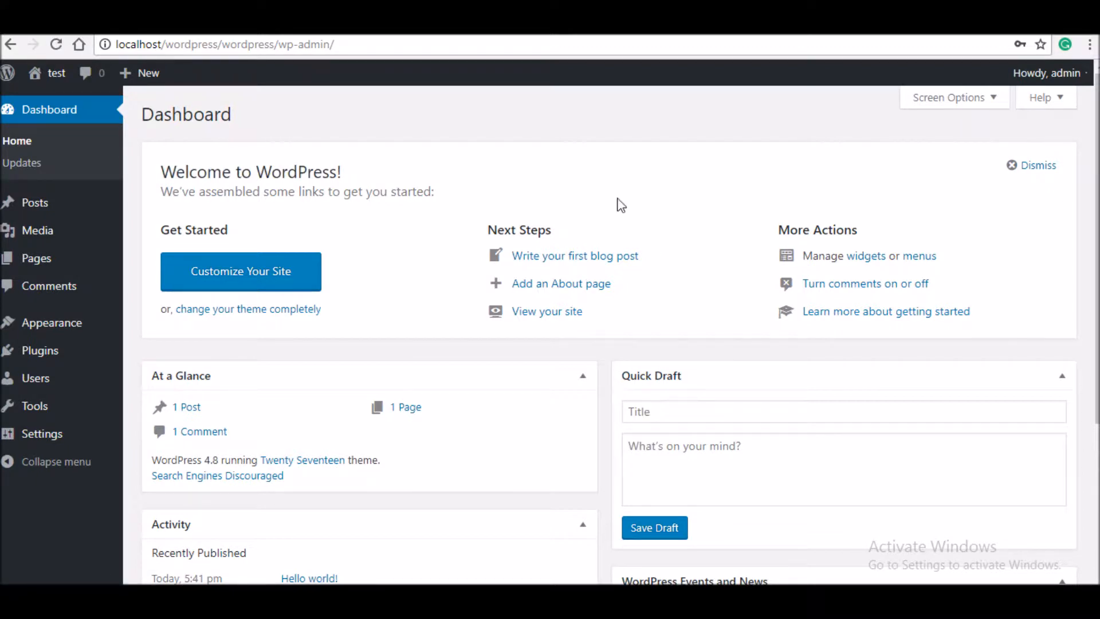
- Look over the Dashboard and dismiss the Welcome to WordPress panel
scroll(1048, 196, down, 4)
drag(1097, 344, 1097, 213)
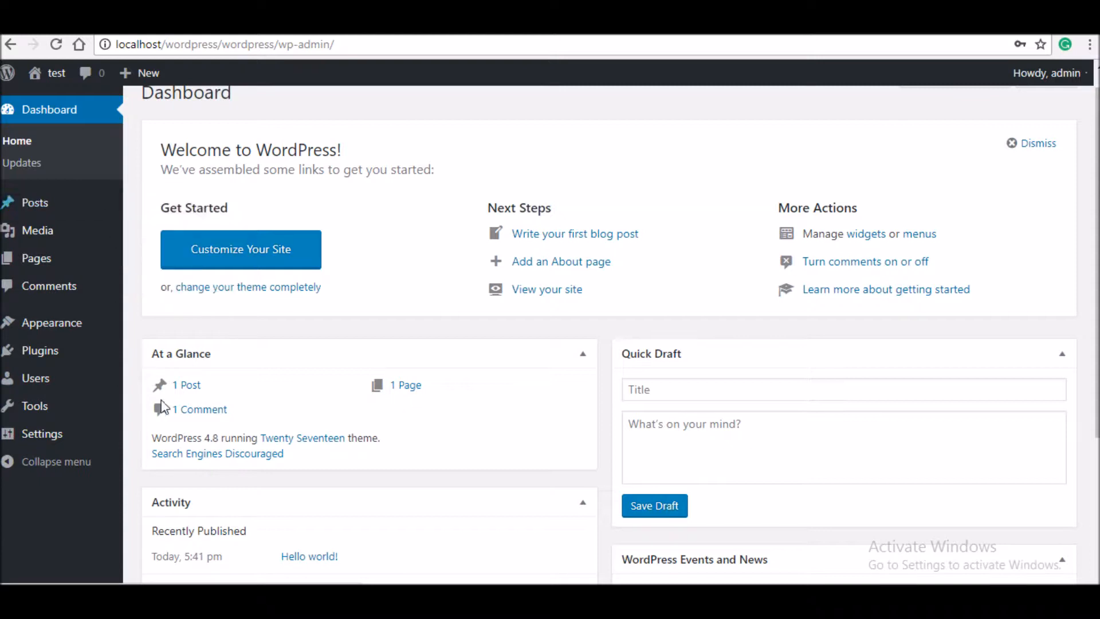
scroll(435, 264, up, 1)
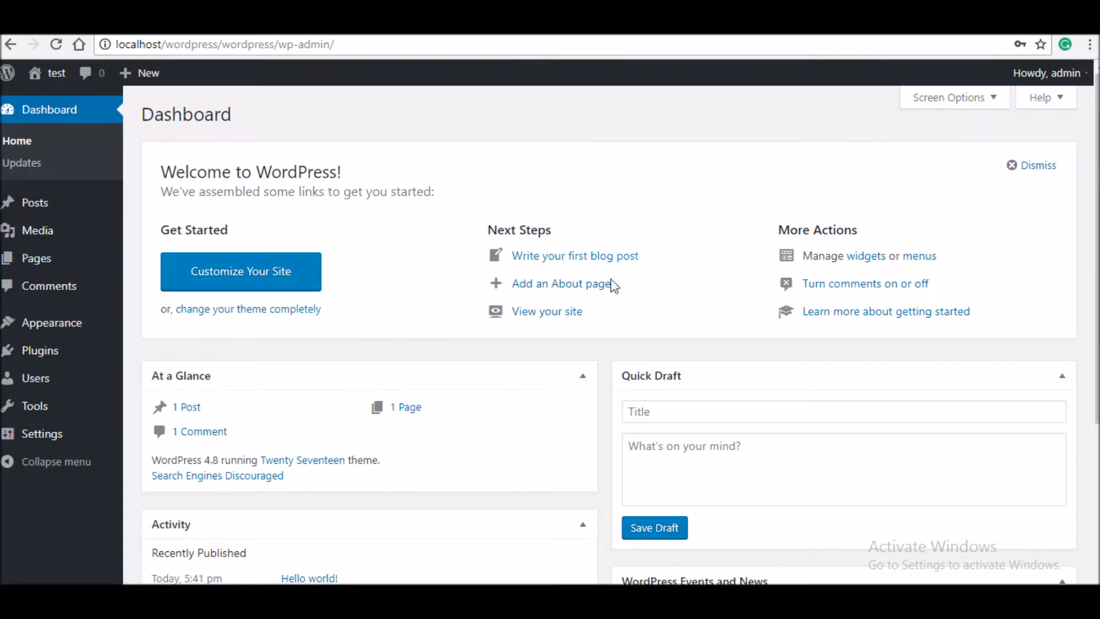
click(1033, 165)
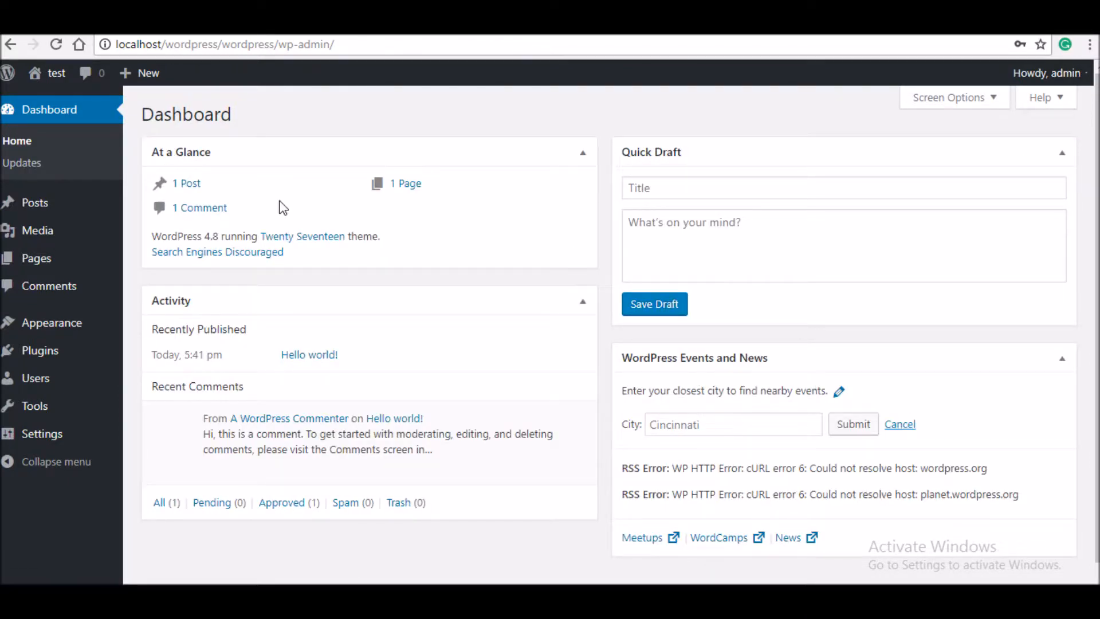
- Untick Events and News, Quick Draft, Activity and At a Glance in Screen Options
click(975, 107)
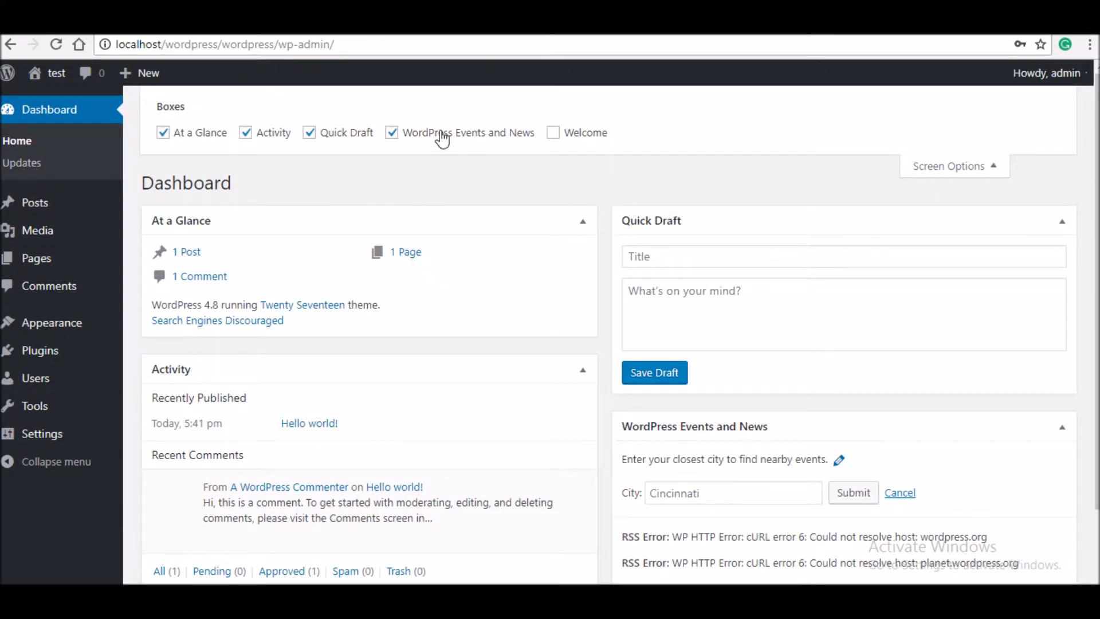
click(442, 137)
click(340, 137)
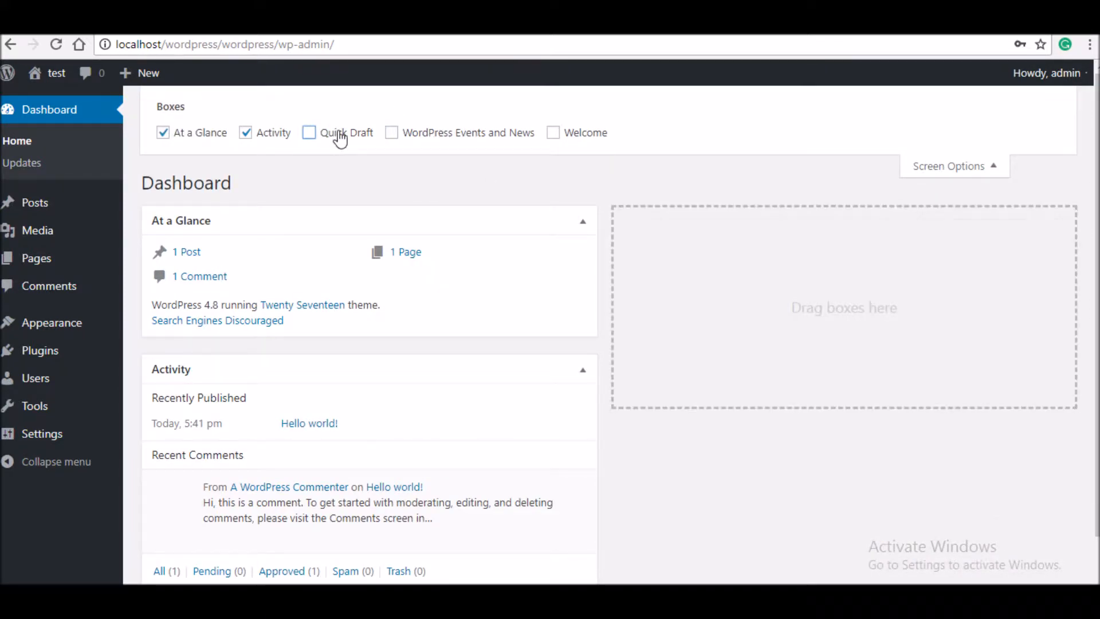
click(270, 134)
click(214, 136)
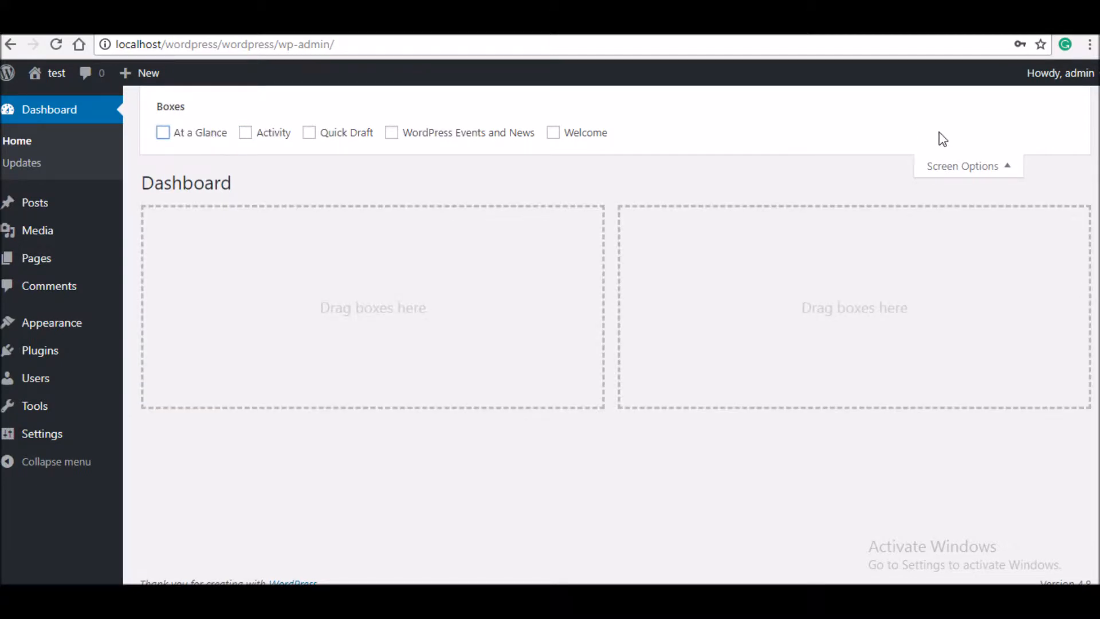
click(957, 168)
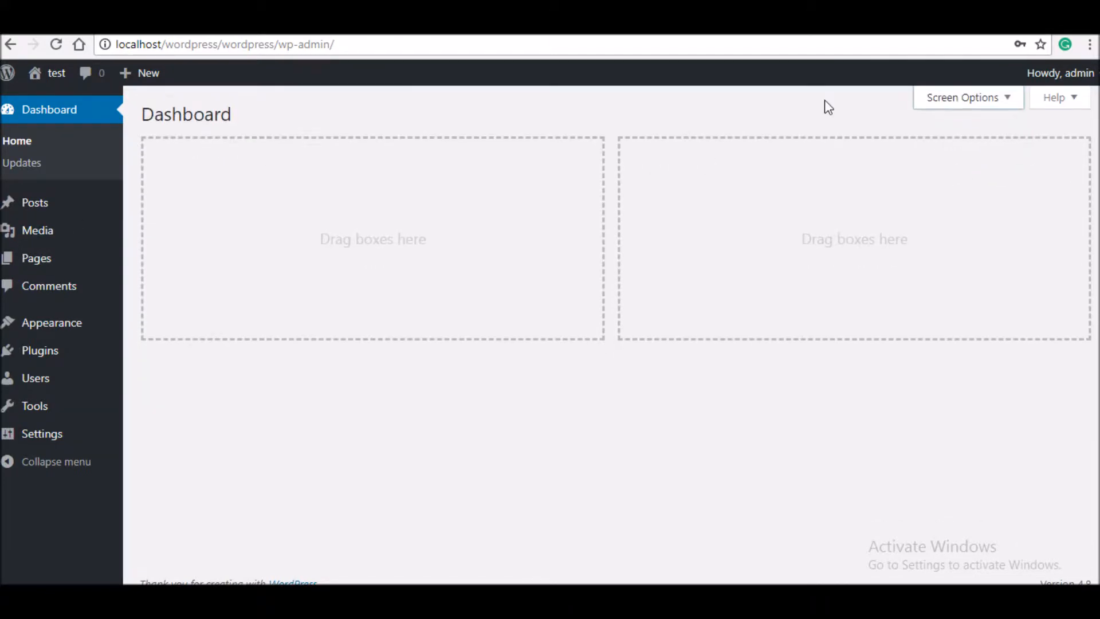
- View and then close the Dashboard help panel
click(1070, 112)
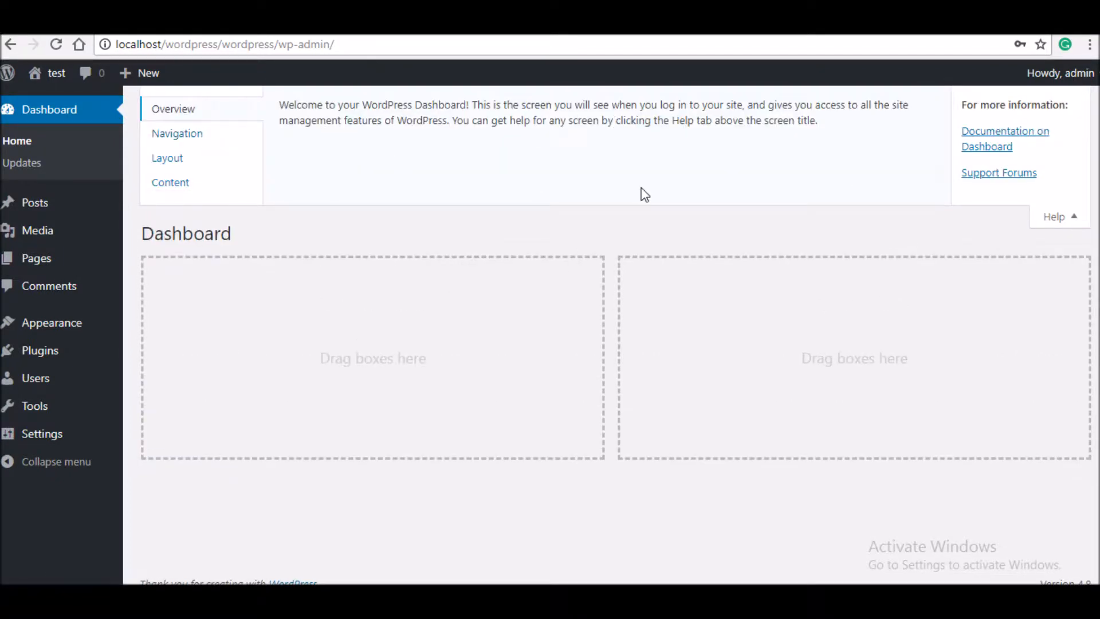
click(1053, 217)
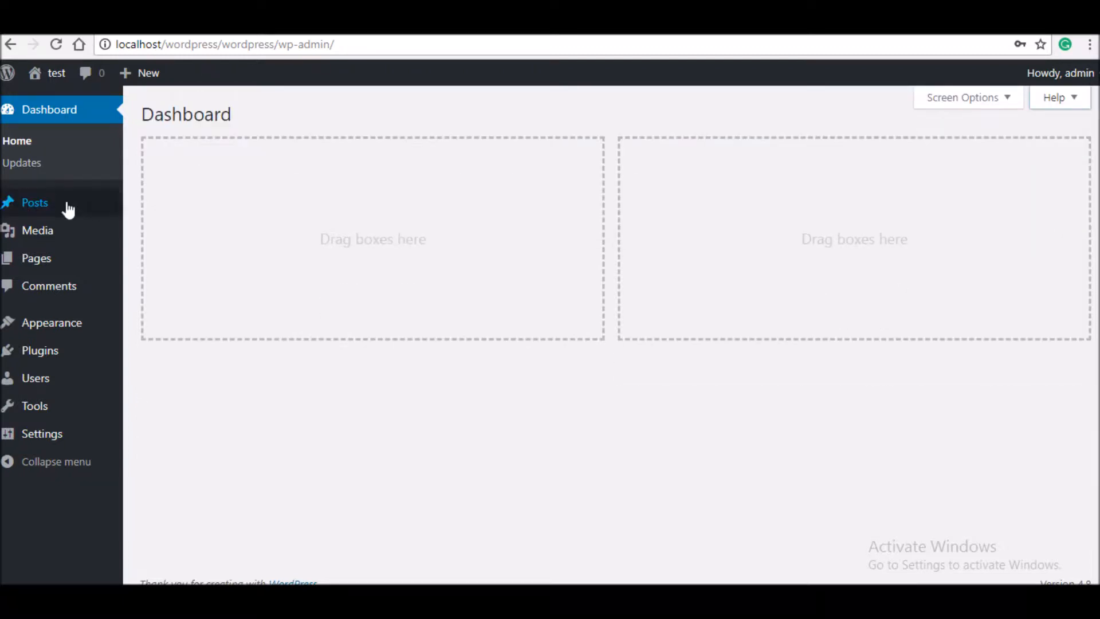
mouse_move(74, 204)
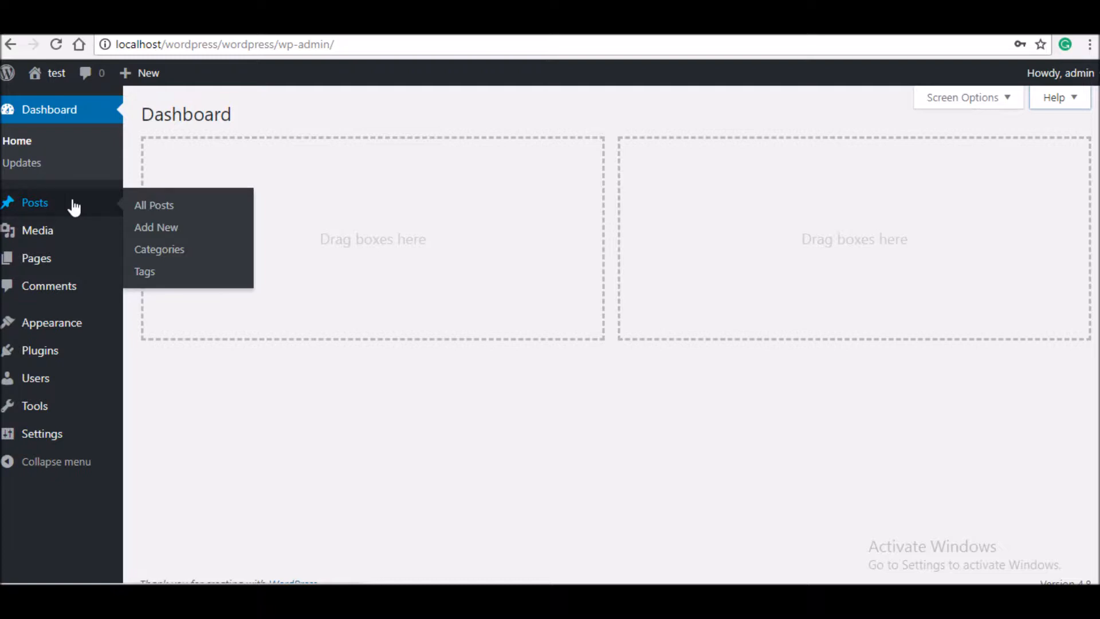
- Go to Appearance > Customize for the Twenty Seventeen theme
mouse_move(81, 324)
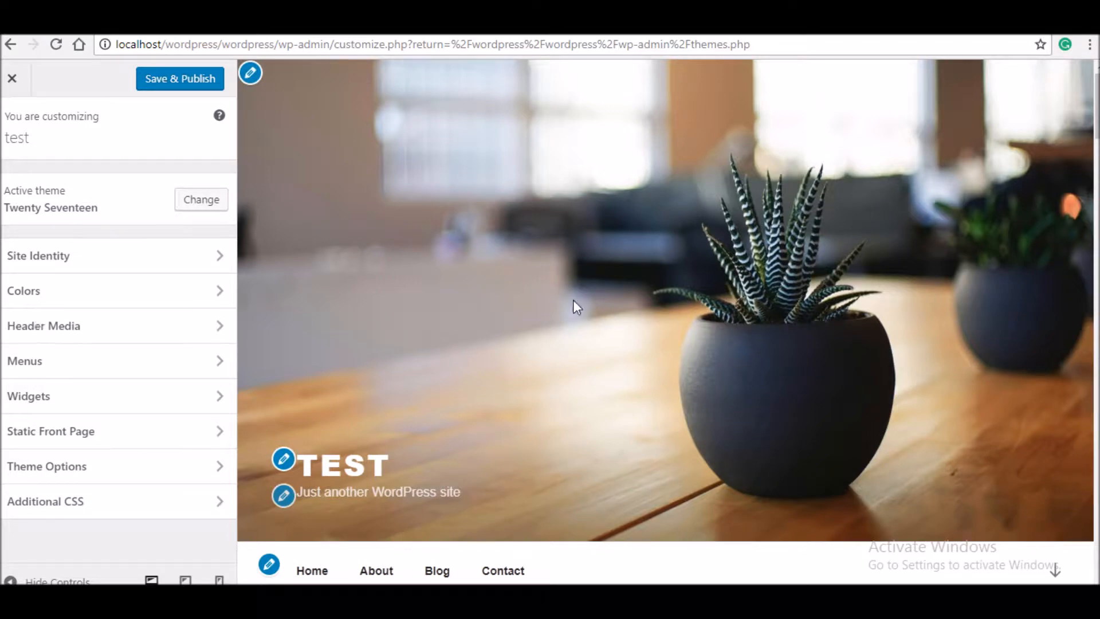
scroll(575, 304, down, 7)
scroll(668, 349, down, 10)
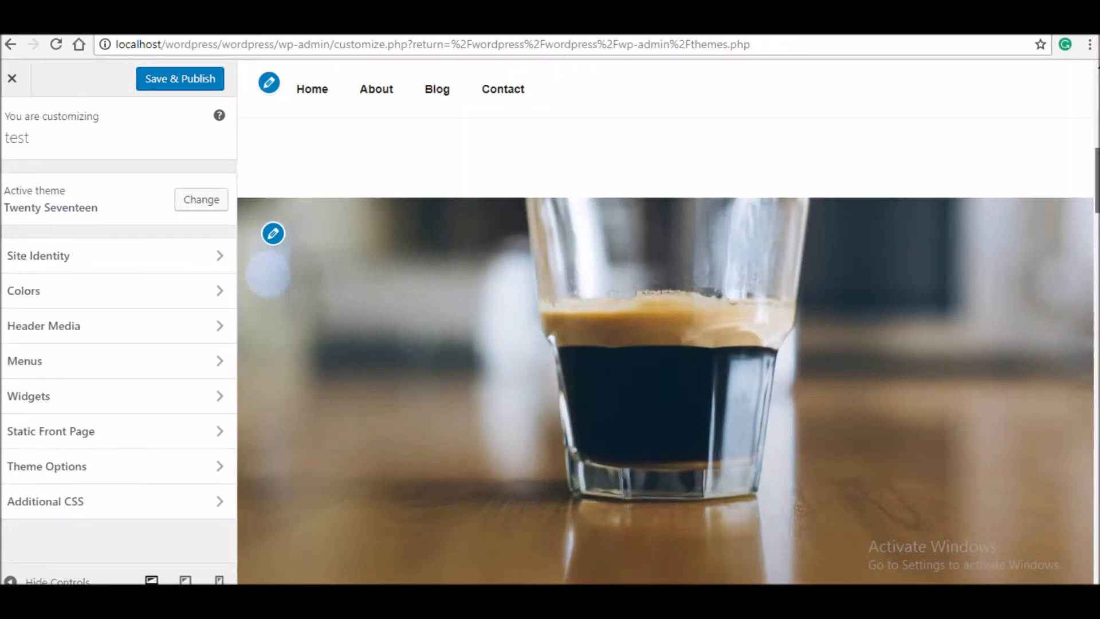
scroll(667, 351, down, 10)
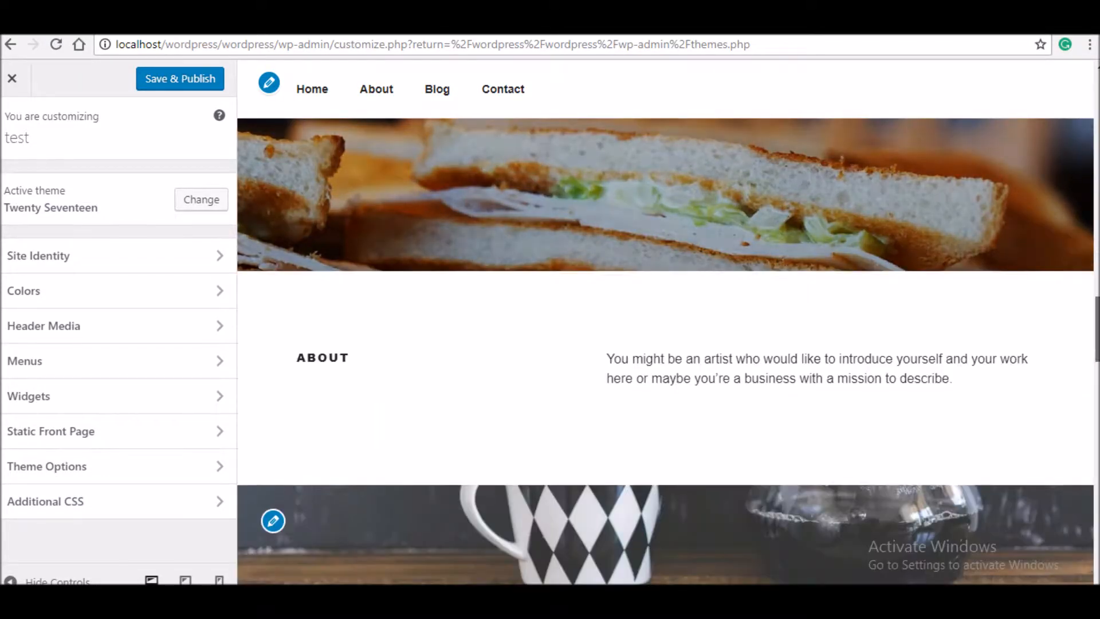
scroll(668, 321, down, 5)
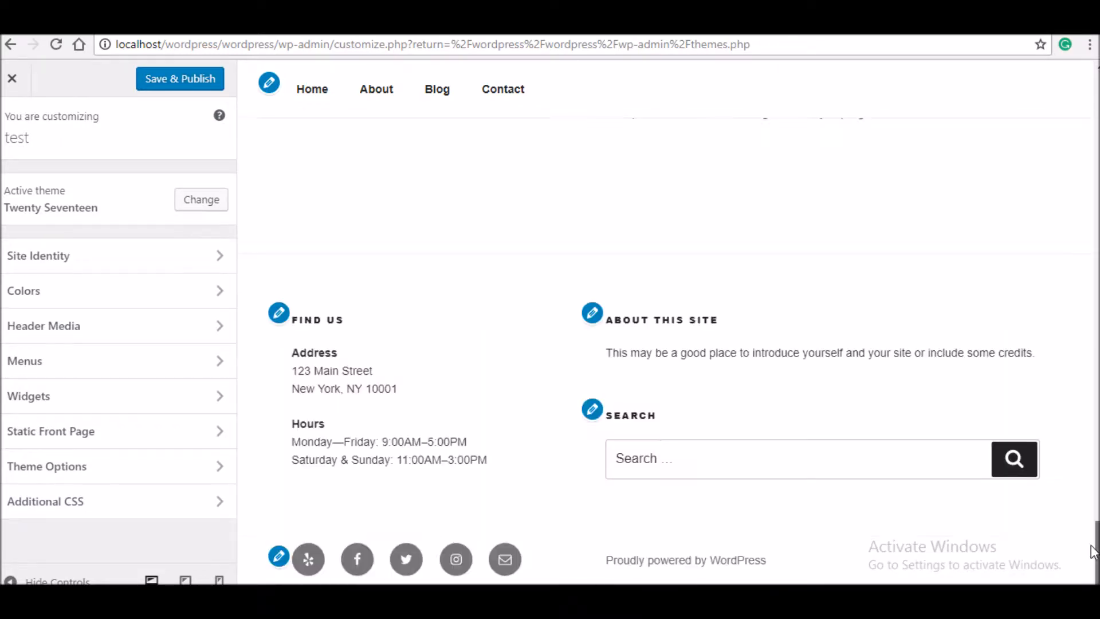
scroll(668, 321, up, 8)
scroll(668, 321, up, 10)
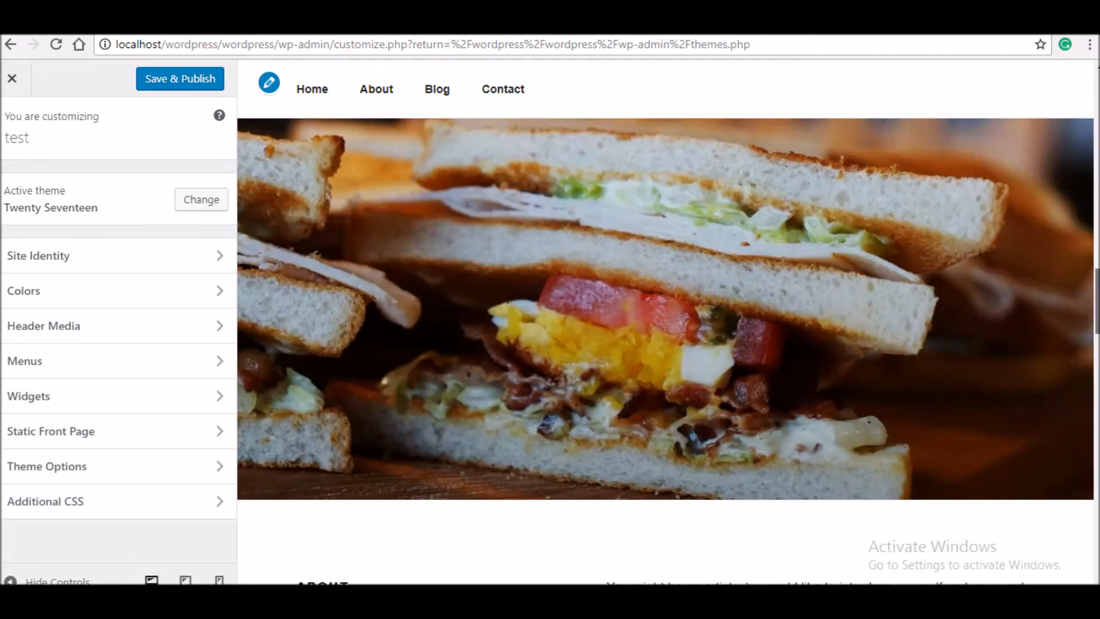
scroll(1090, 123, down, 3)
mouse_move(1098, 117)
mouse_down()
mouse_move(1098, 96)
mouse_move(1098, 111)
mouse_up()
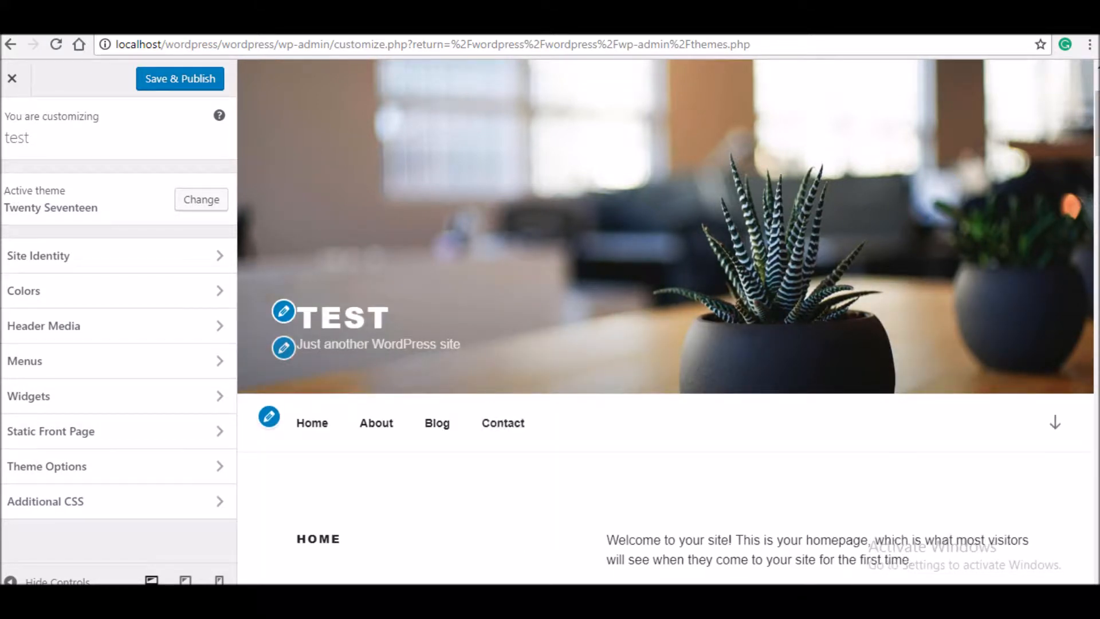
drag(1097, 124, 1097, 175)
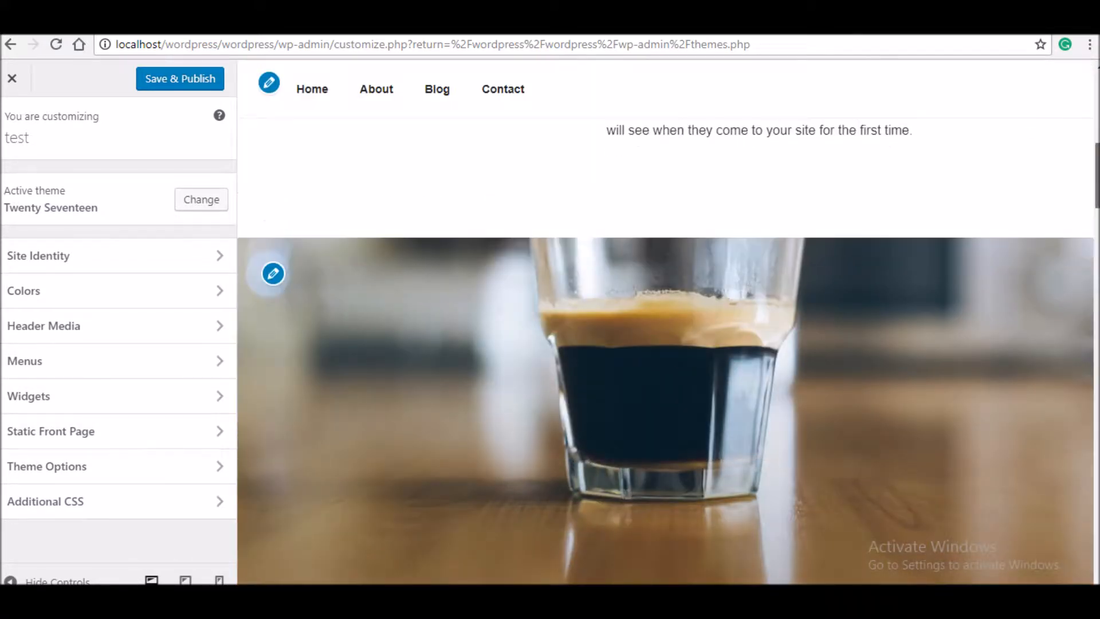
scroll(561, 418, down, 5)
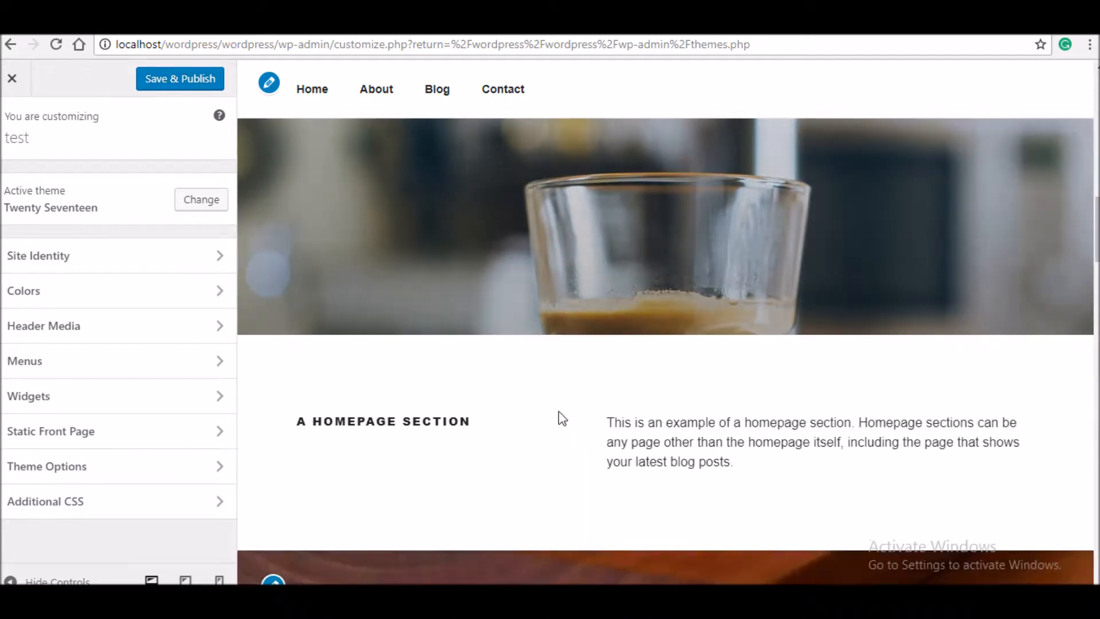
drag(1097, 229, 1097, 295)
scroll(363, 544, up, 15)
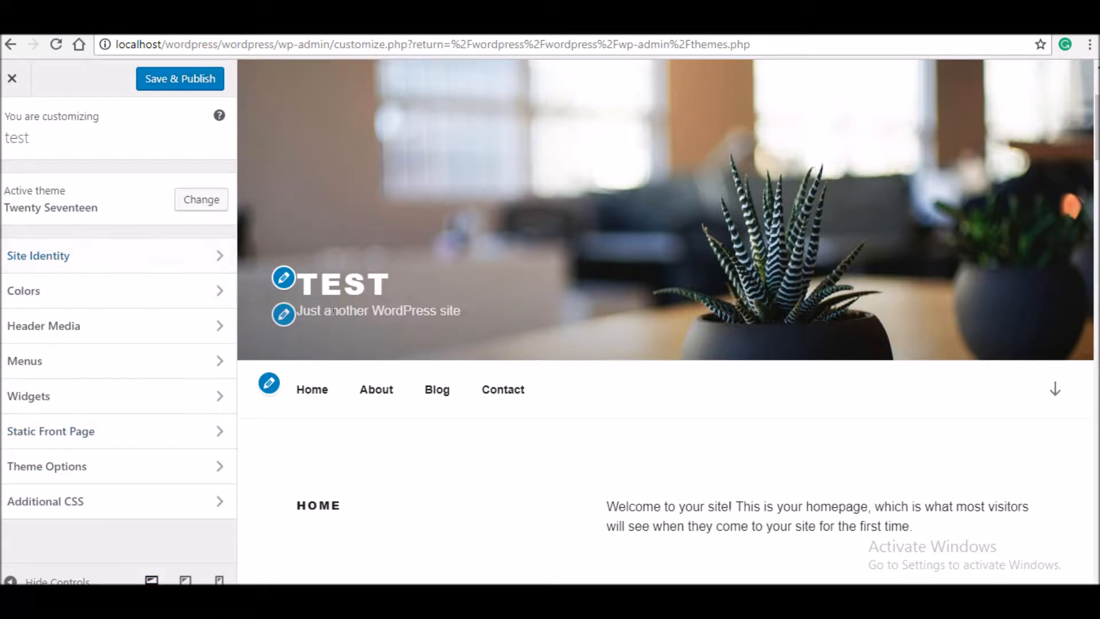
- Set the site title to 'My company blog' and the tagline to 'the super cycle store'
click(284, 277)
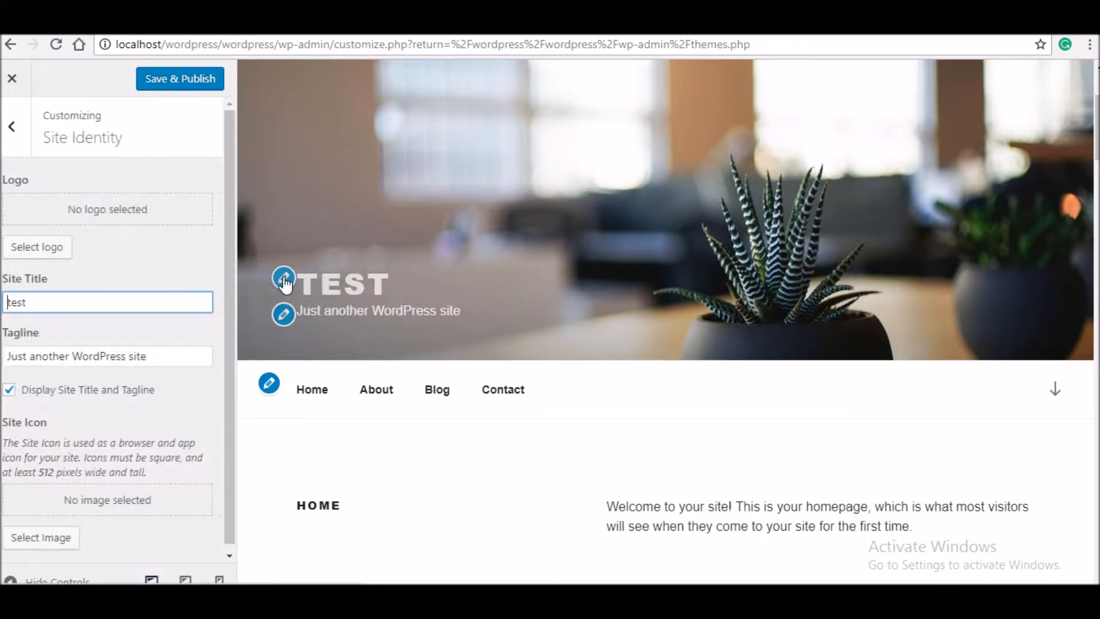
drag(153, 299, 1, 314)
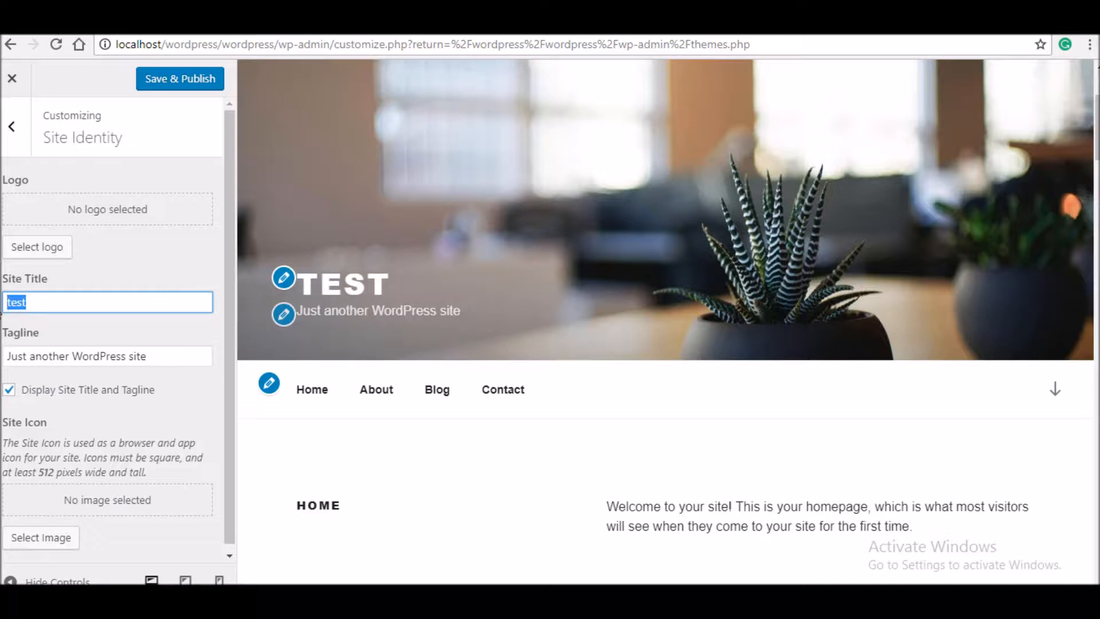
text(My c)
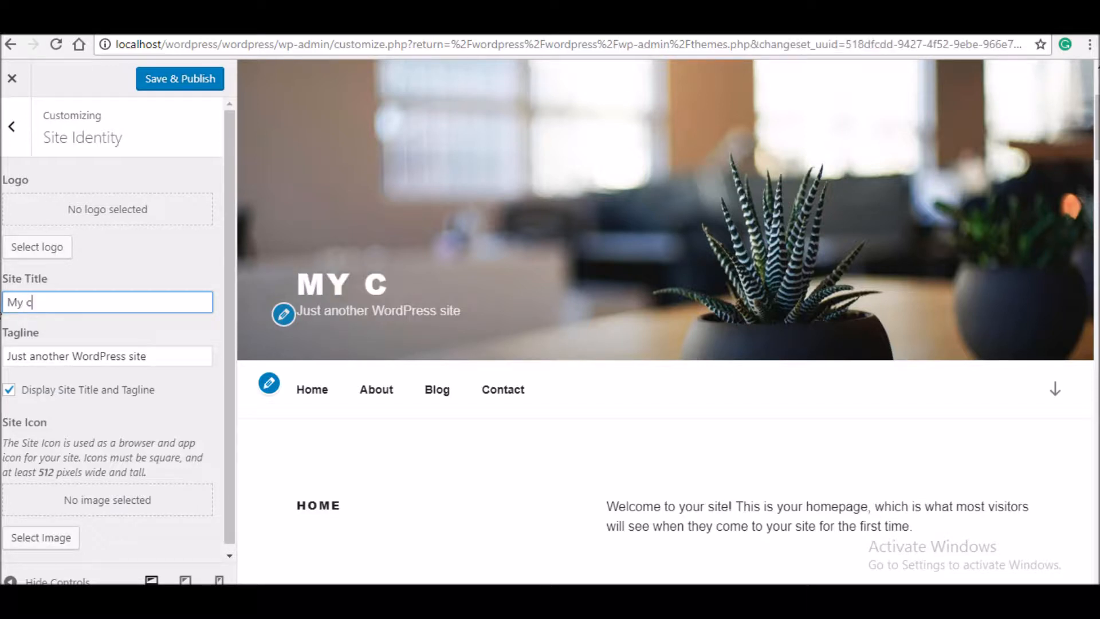
text(ompany)
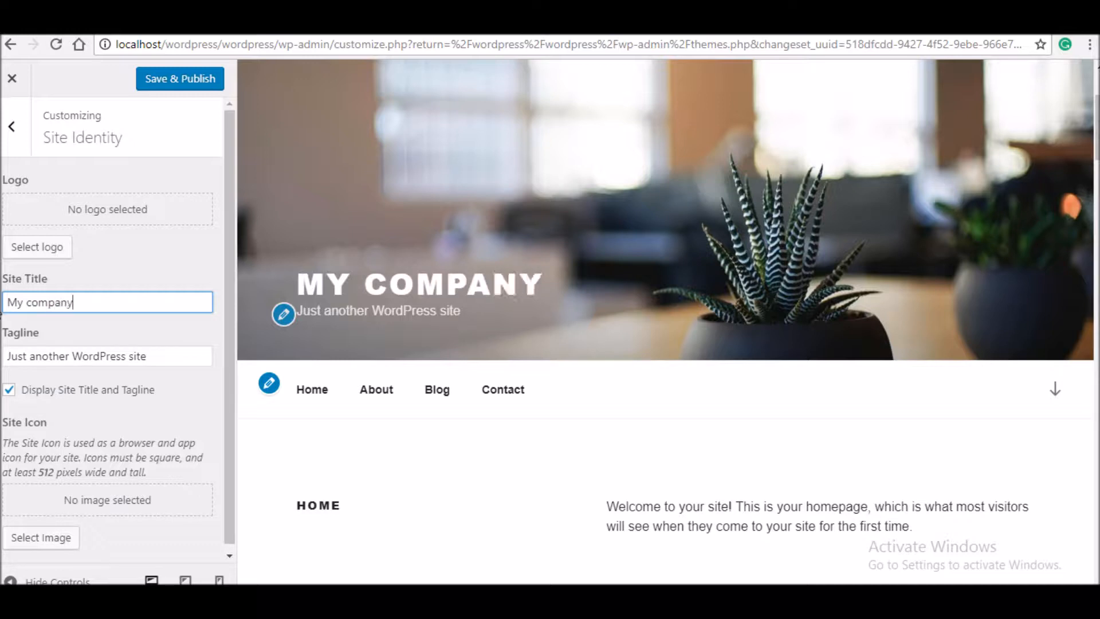
text( blog)
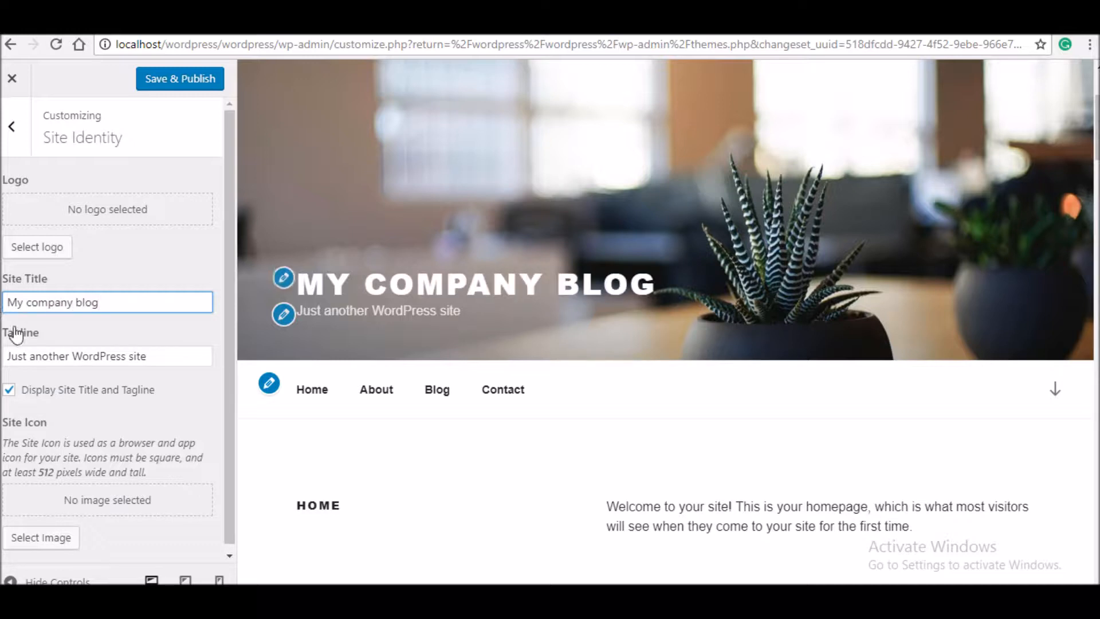
drag(197, 359, 1, 401)
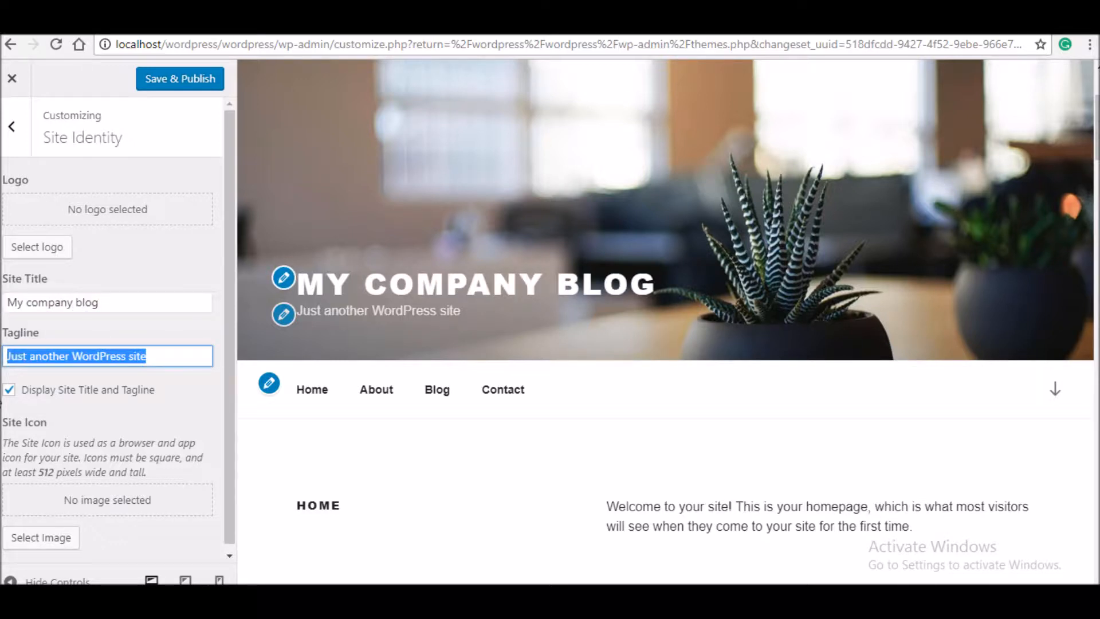
text(the)
click(70, 356)
text(super)
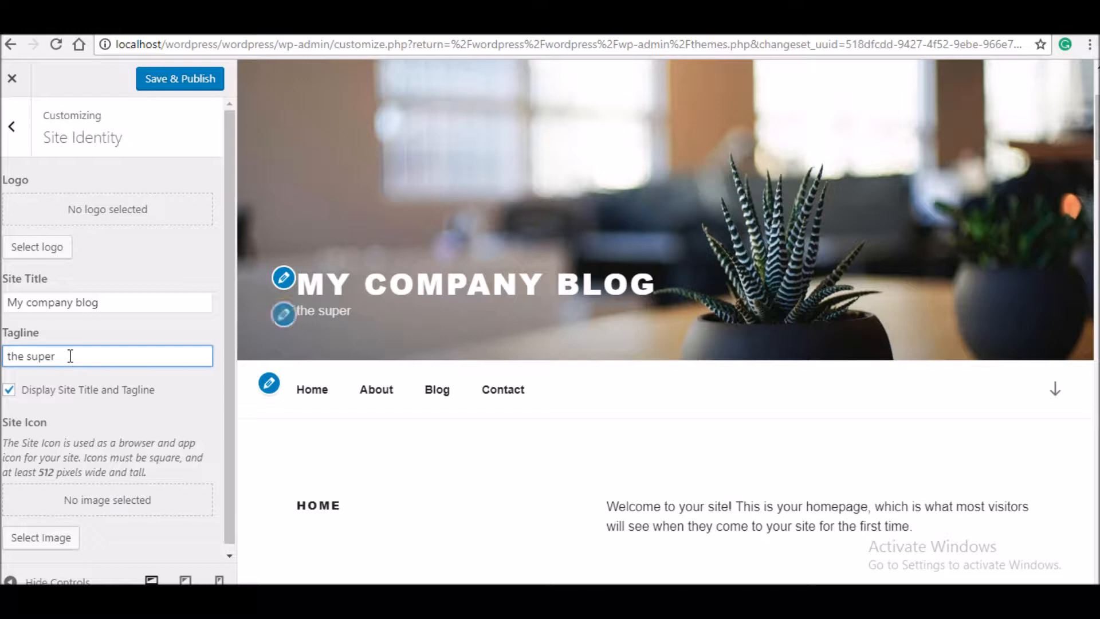
text( cycle store)
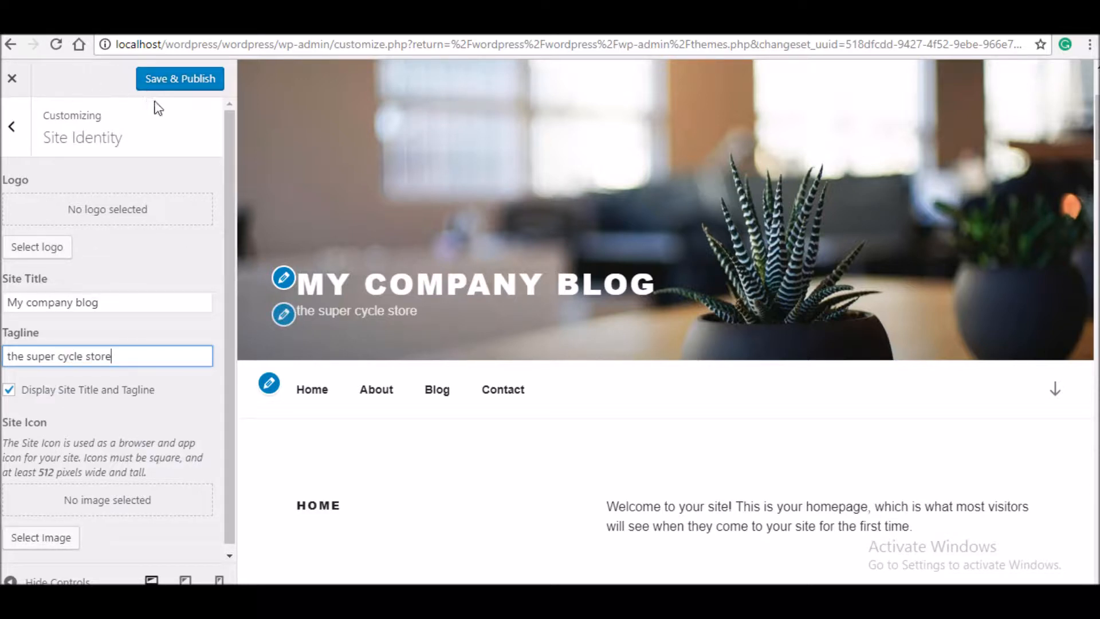
scroll(647, 411, down, 1)
scroll(710, 249, down, 4)
scroll(710, 248, up, 5)
- Review which menu is assigned to the Top Menu location
click(269, 392)
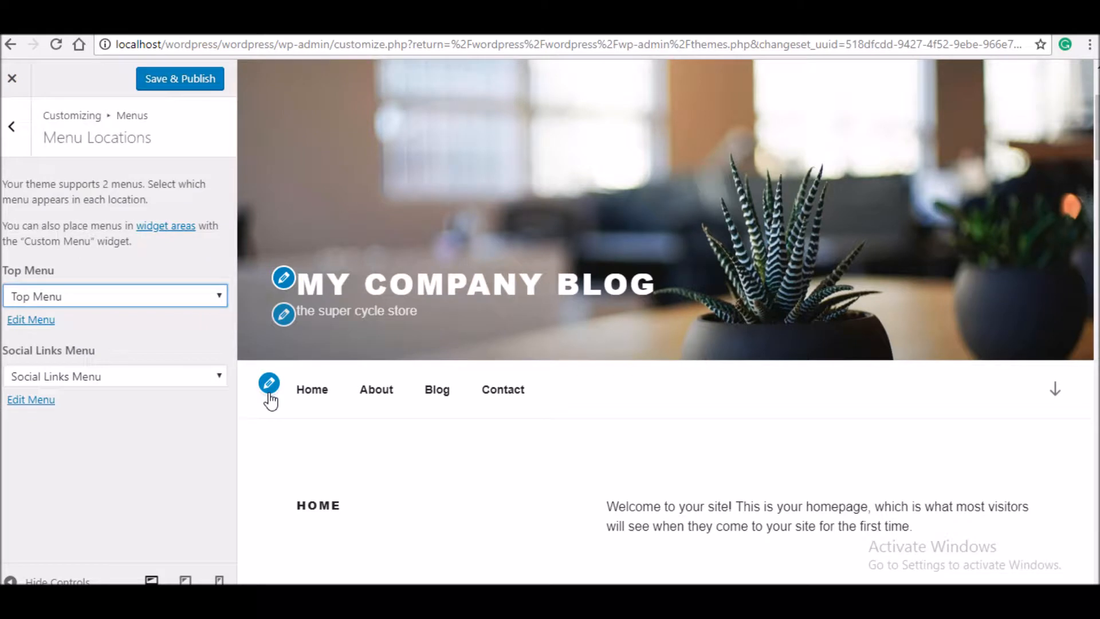
click(193, 297)
click(193, 297)
click(11, 126)
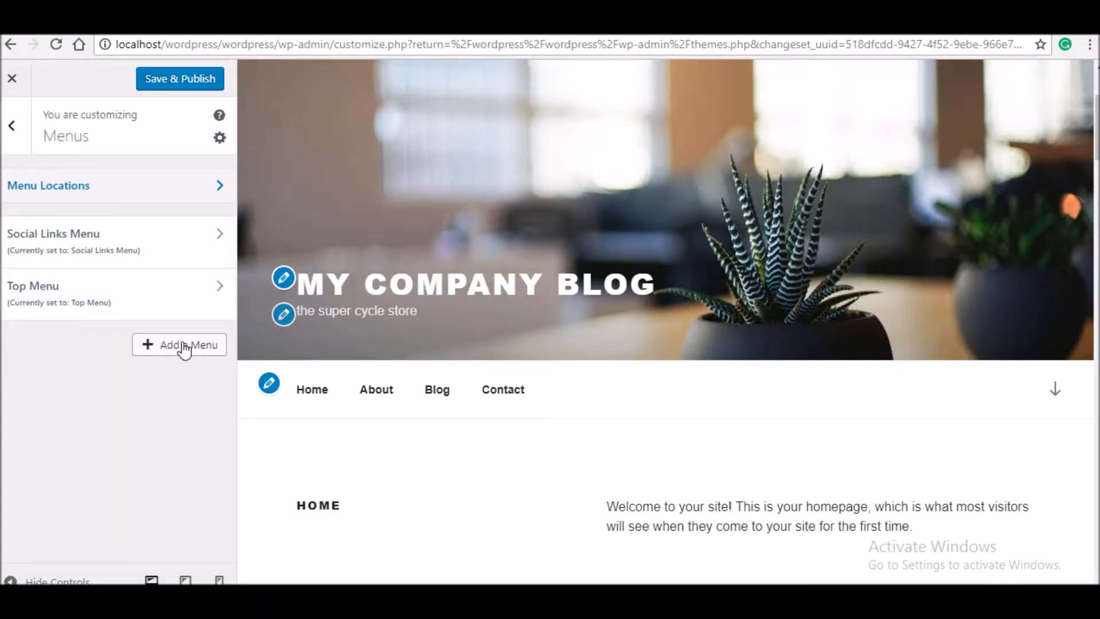
- Create a menu named 'default' and assign it to the Top Menu location
click(184, 345)
click(158, 398)
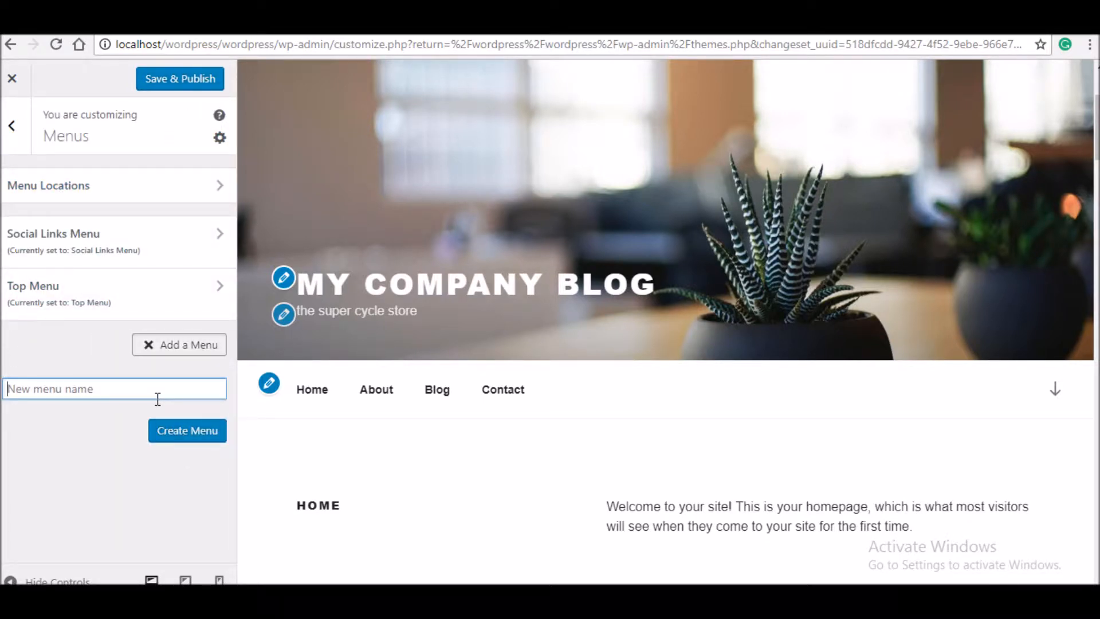
text(default)
click(199, 435)
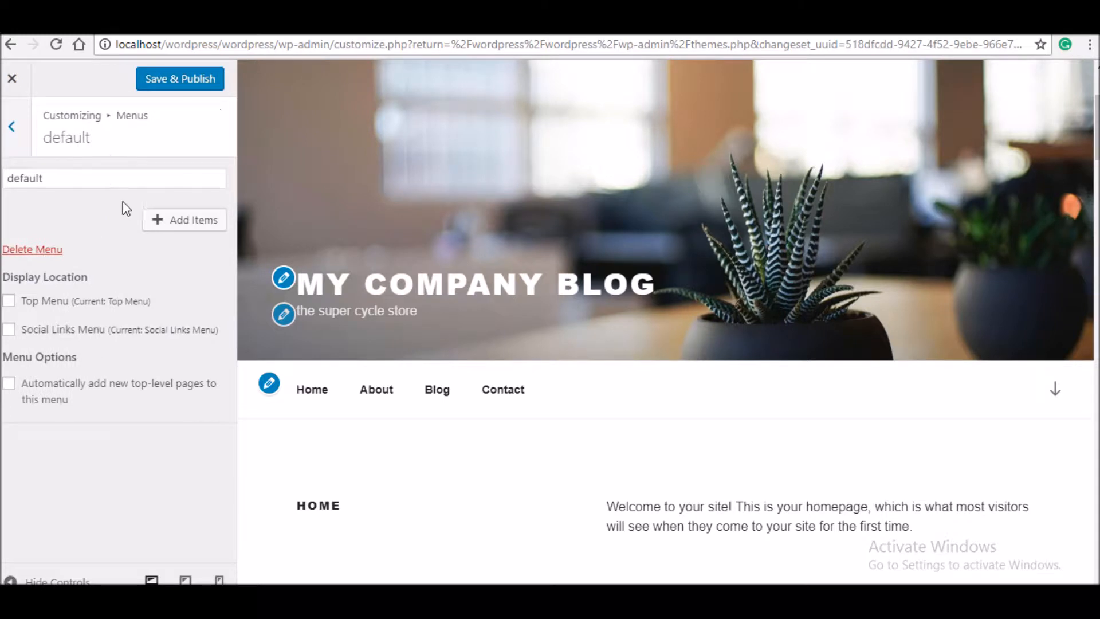
click(124, 304)
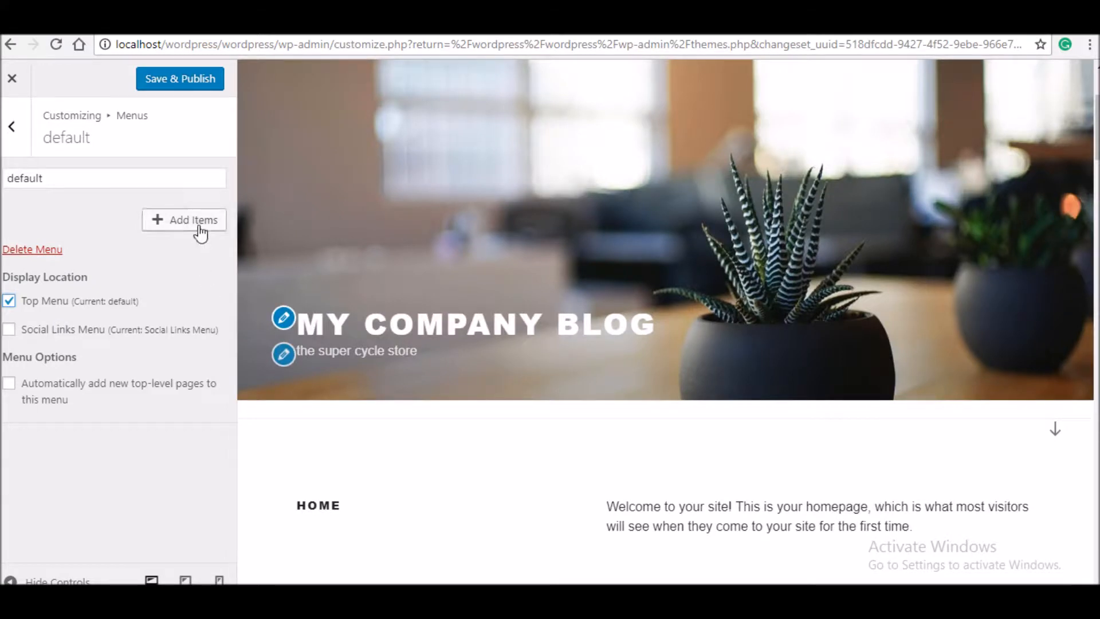
- Add the Home, About, Contact and Blog pages to the default menu
click(200, 229)
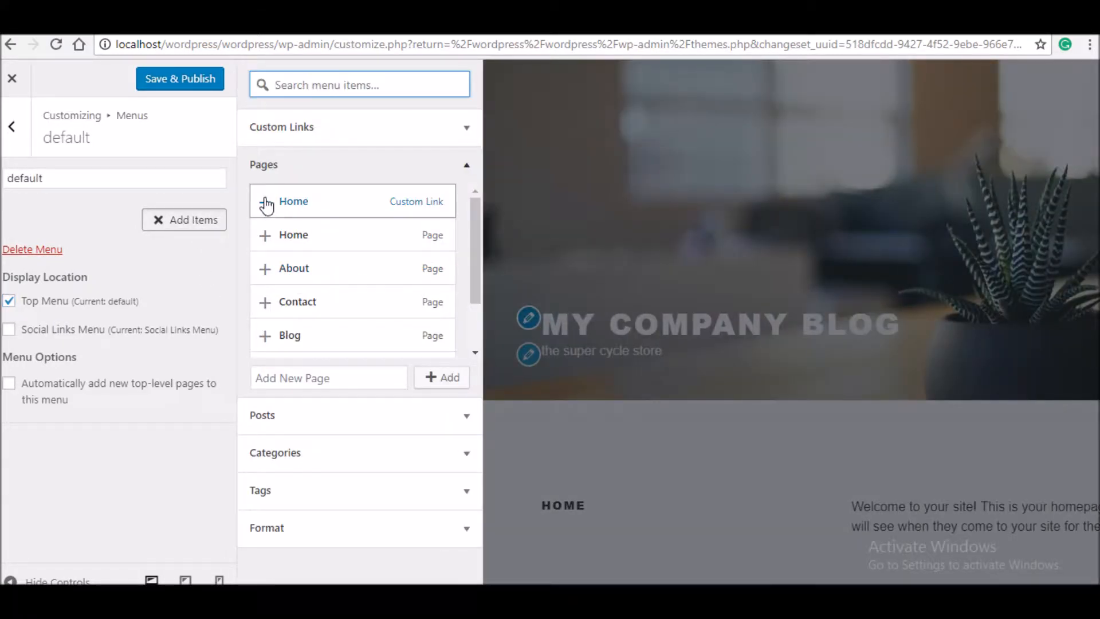
click(265, 202)
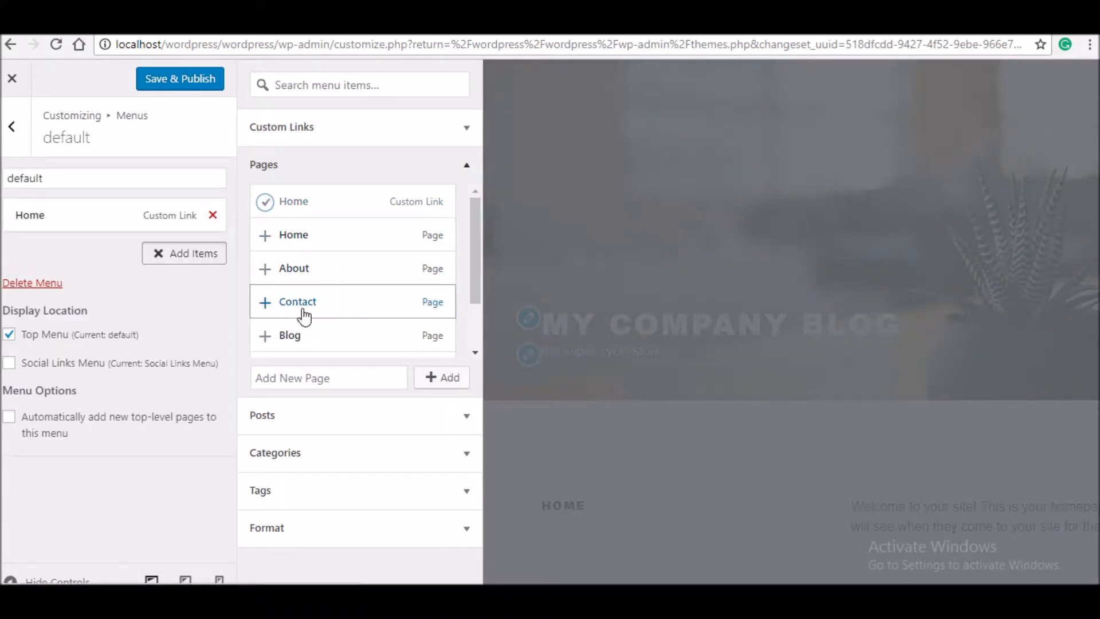
click(265, 269)
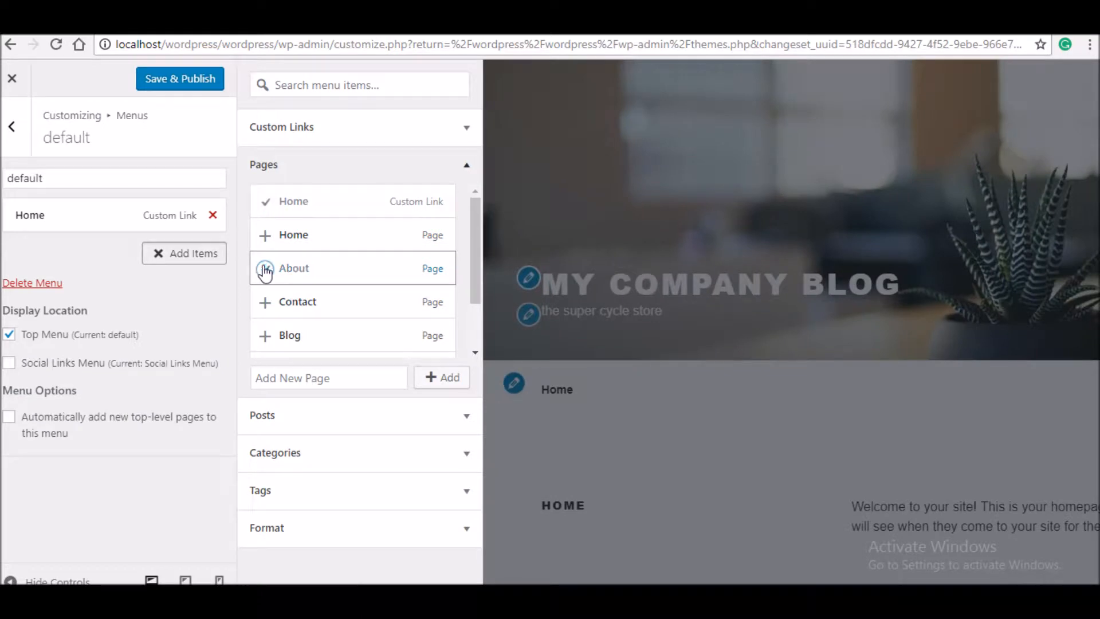
click(265, 302)
click(266, 337)
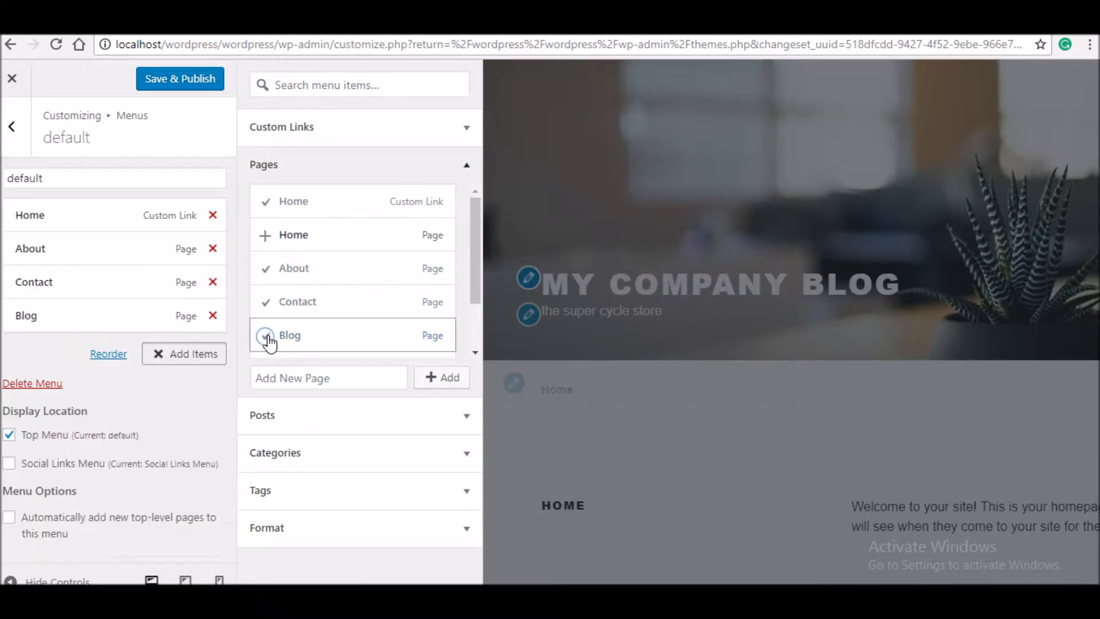
scroll(466, 292, down, 1)
scroll(466, 292, down, 2)
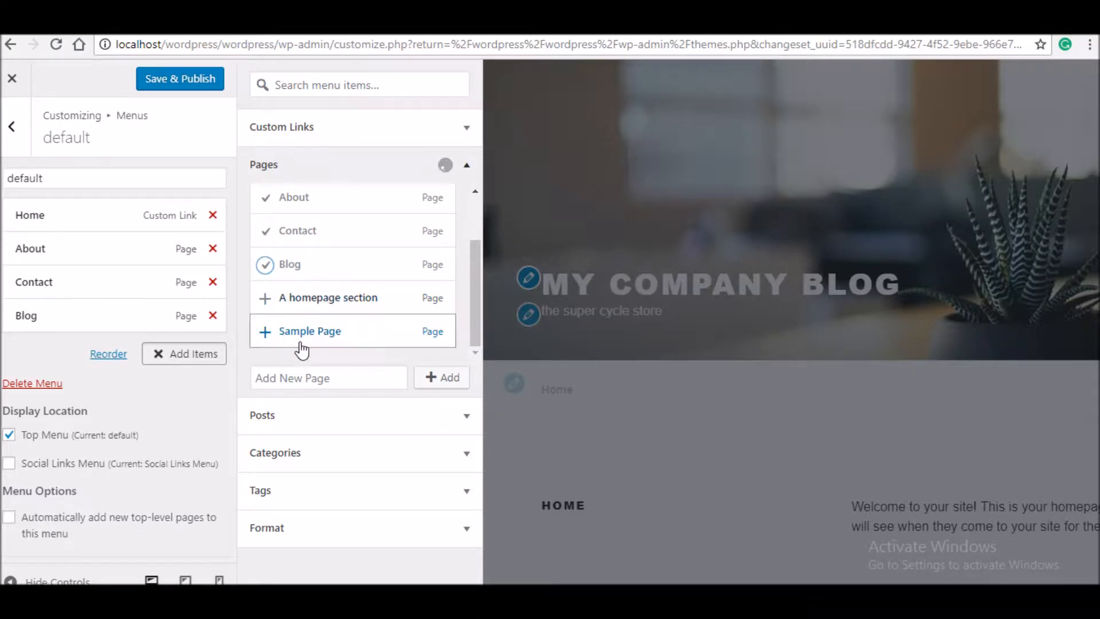
click(183, 354)
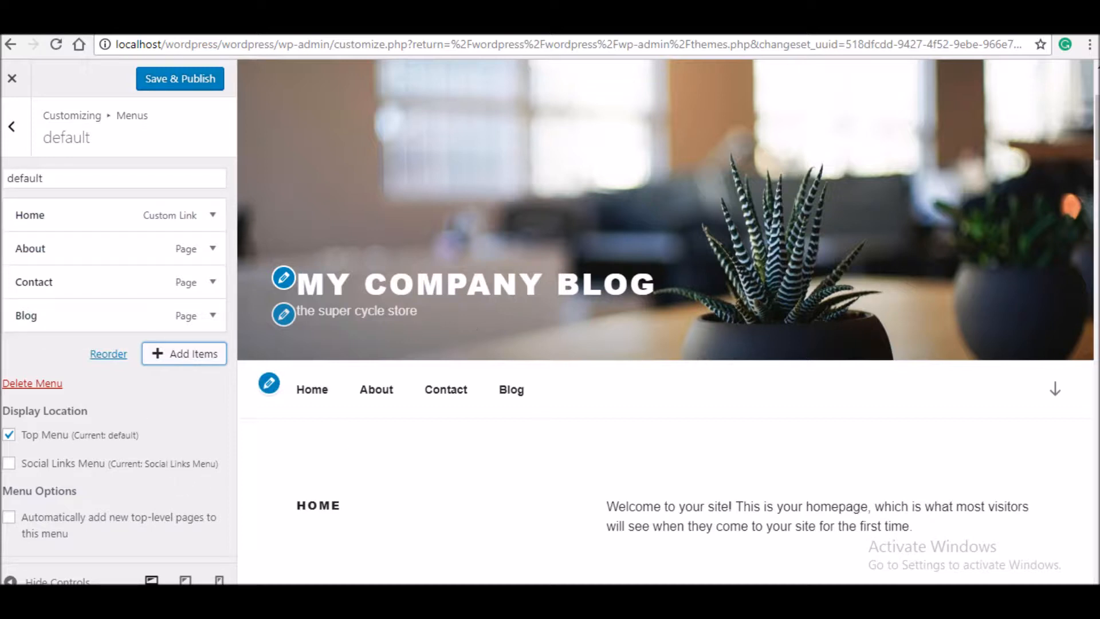
- Check the Social Links Menu location and scroll through the site preview
drag(1097, 127, 1097, 553)
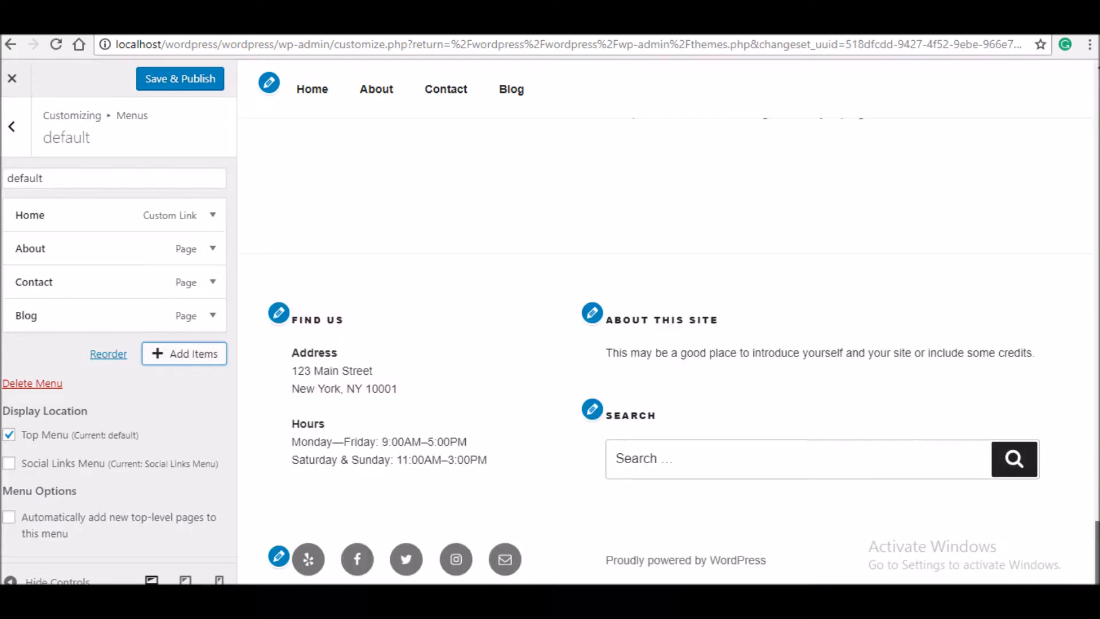
click(279, 556)
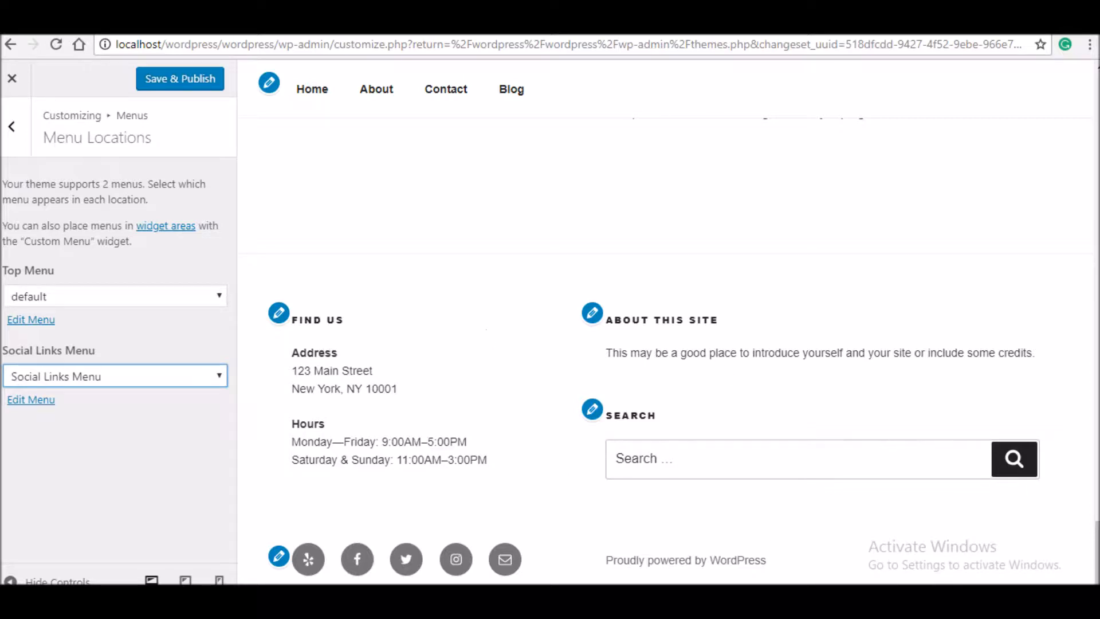
drag(1097, 553, 1097, 106)
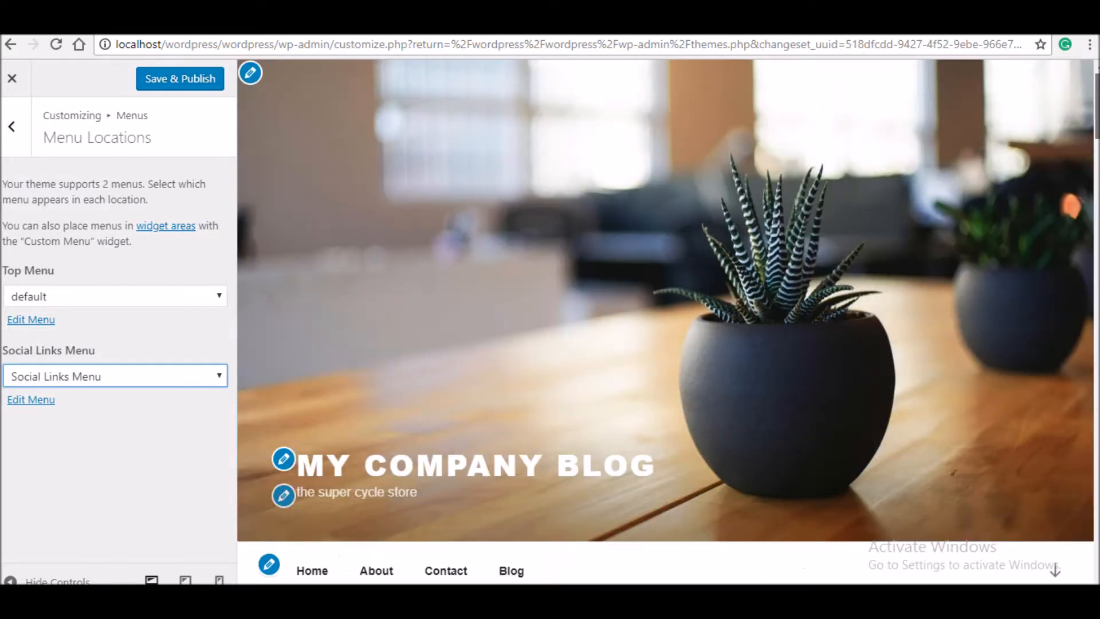
scroll(1082, 126, down, 8)
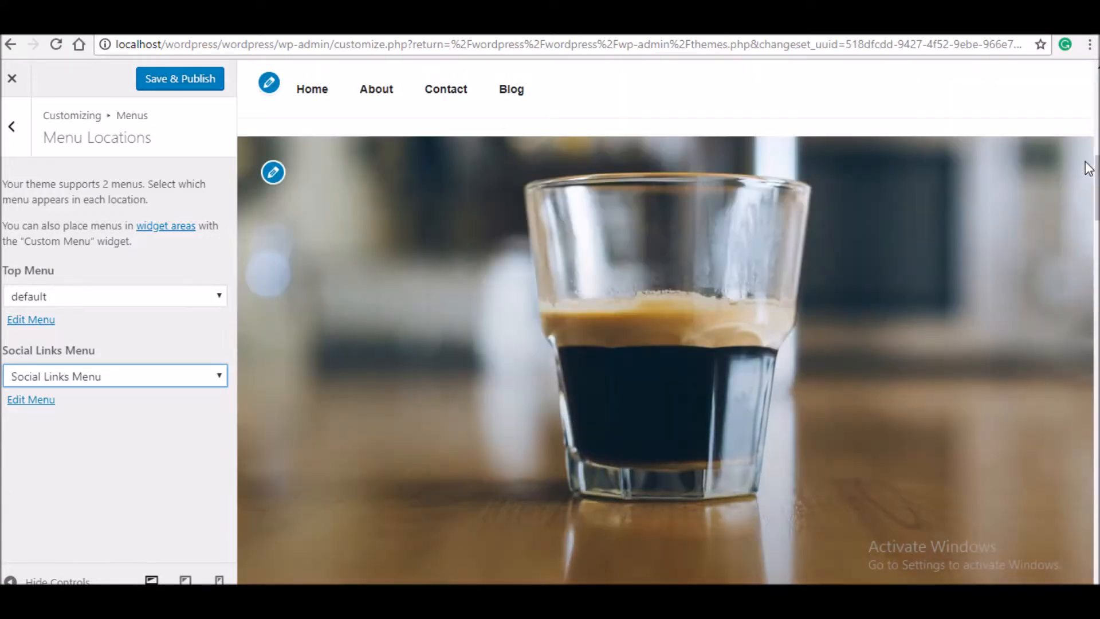
click(1086, 164)
scroll(665, 355, down, 15)
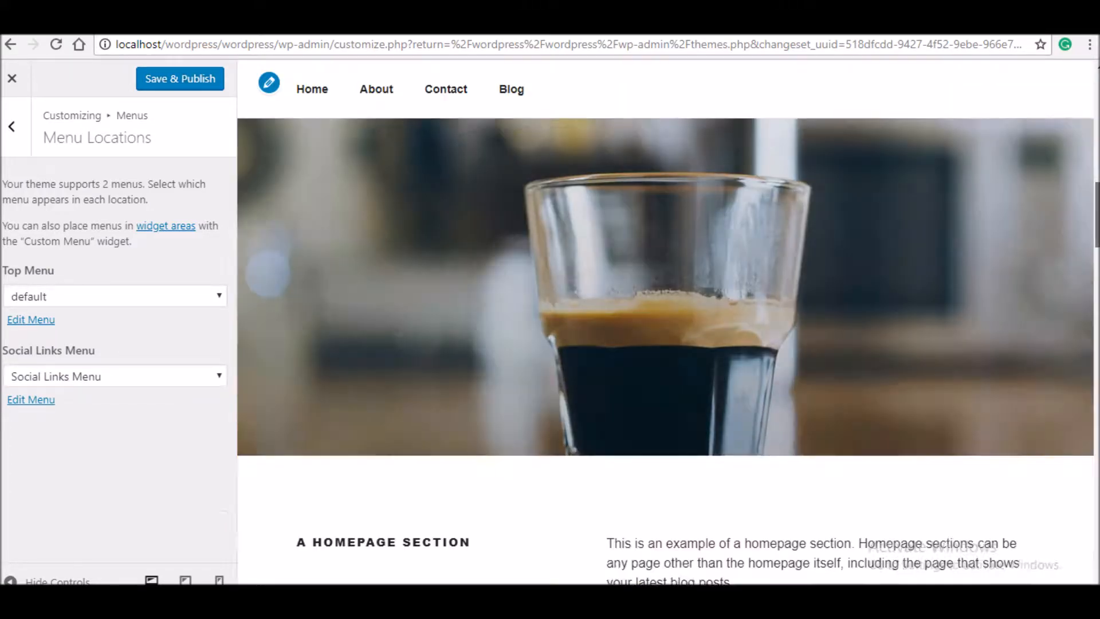
scroll(664, 355, down, 2)
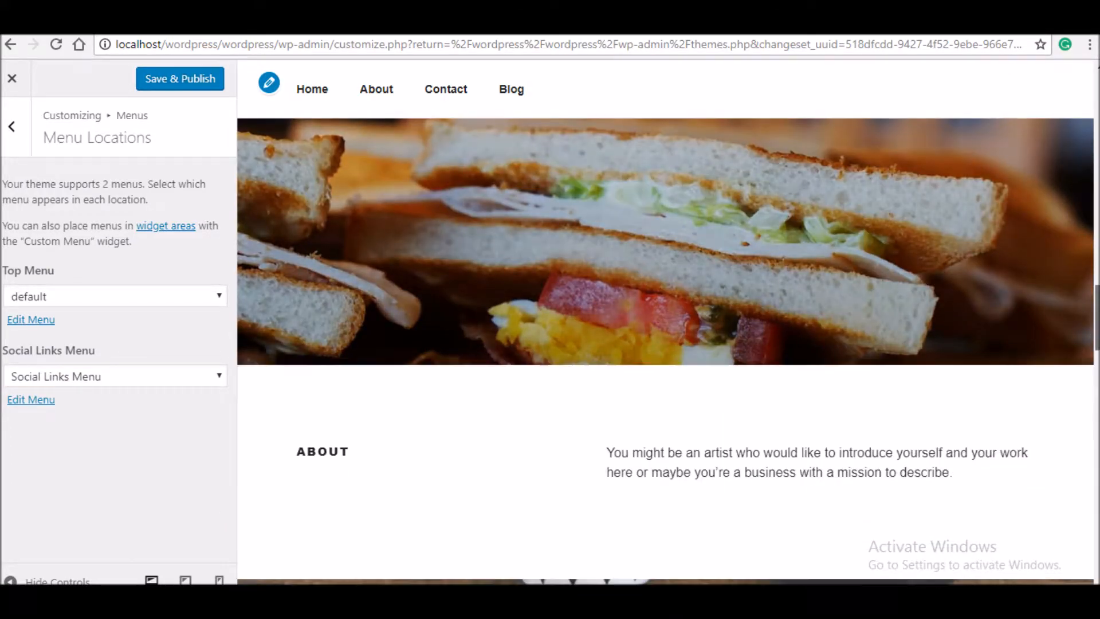
scroll(665, 355, down, 10)
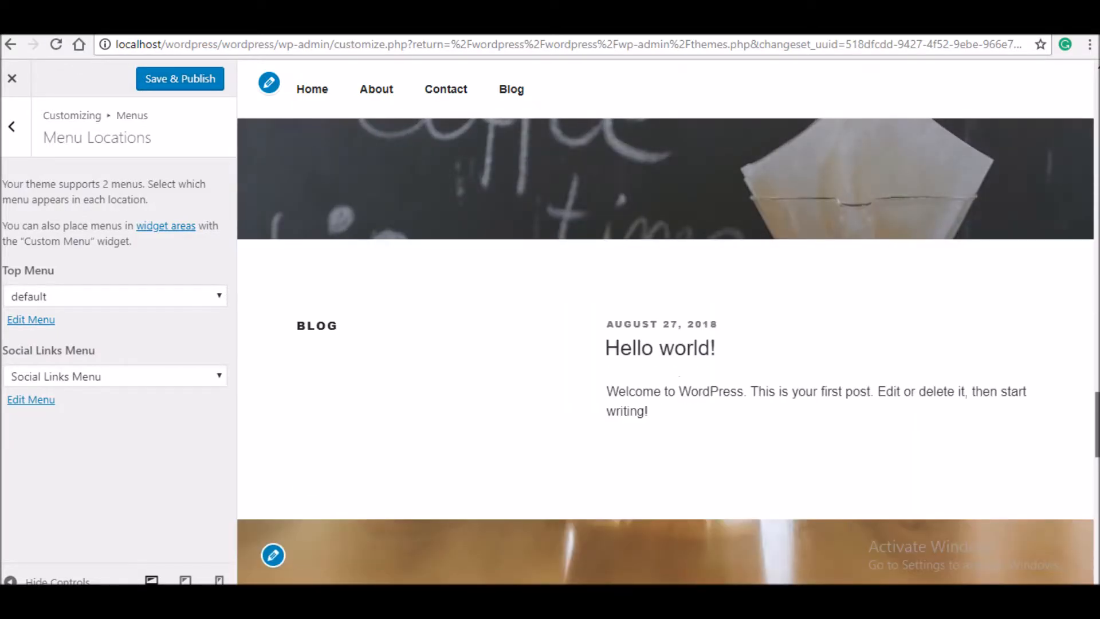
scroll(664, 355, down, 1)
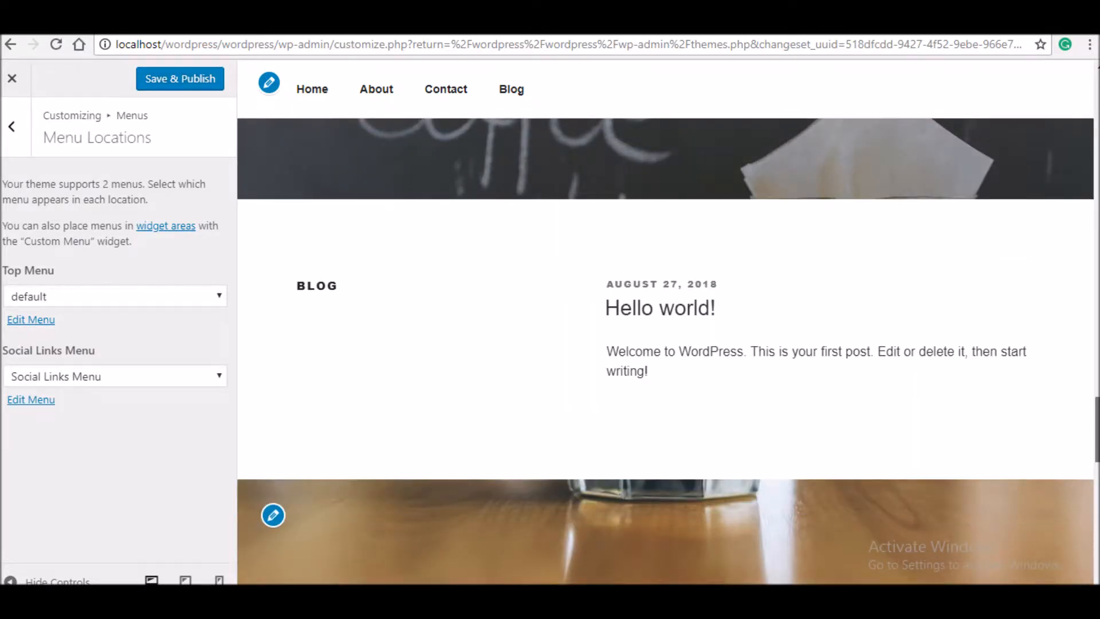
scroll(664, 355, down, 5)
scroll(537, 494, down, 8)
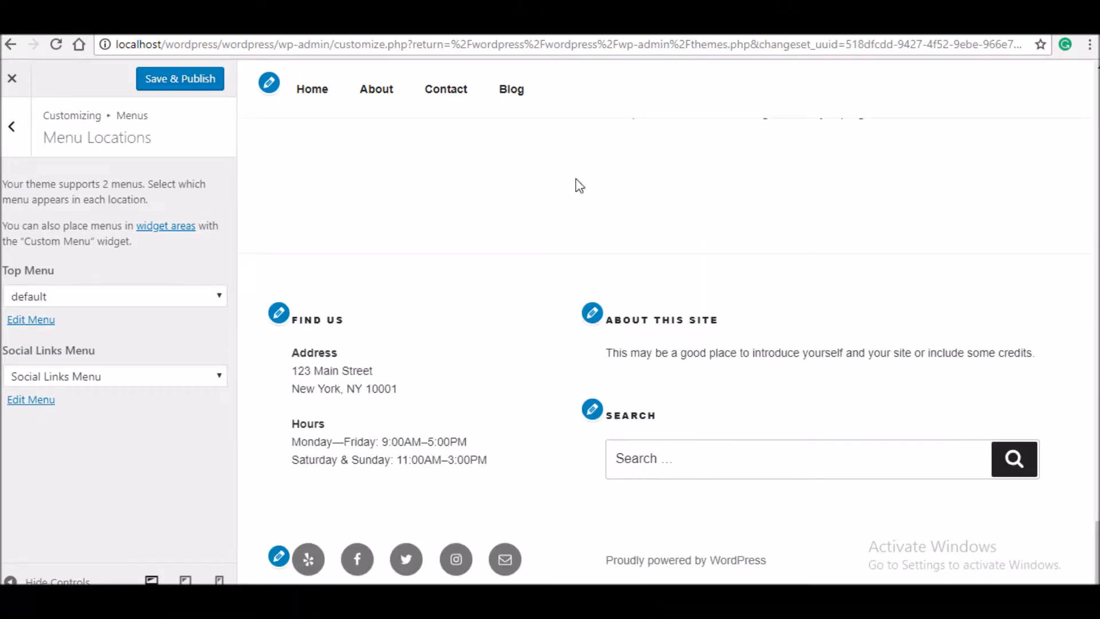
click(15, 123)
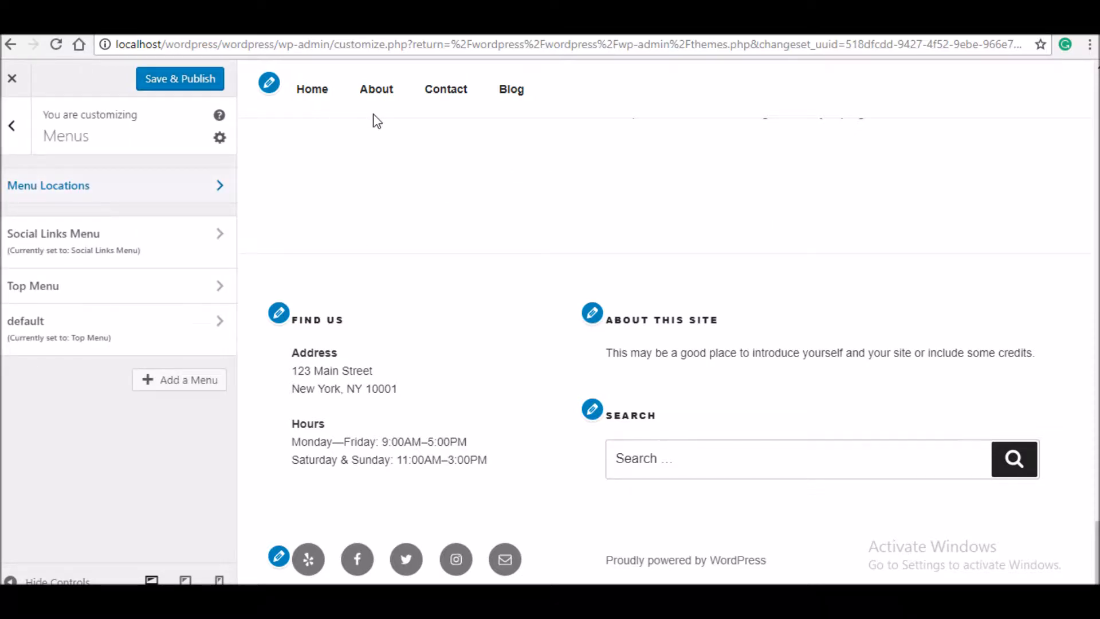
- Visit the About and Contact pages through the new menu links
click(386, 92)
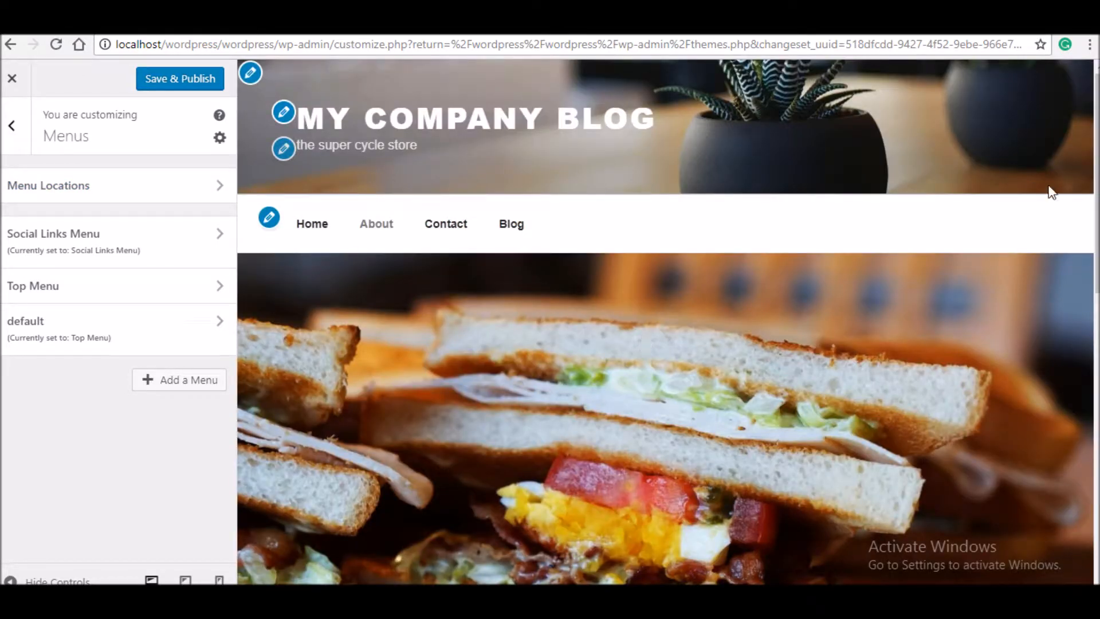
drag(1098, 177, 1099, 396)
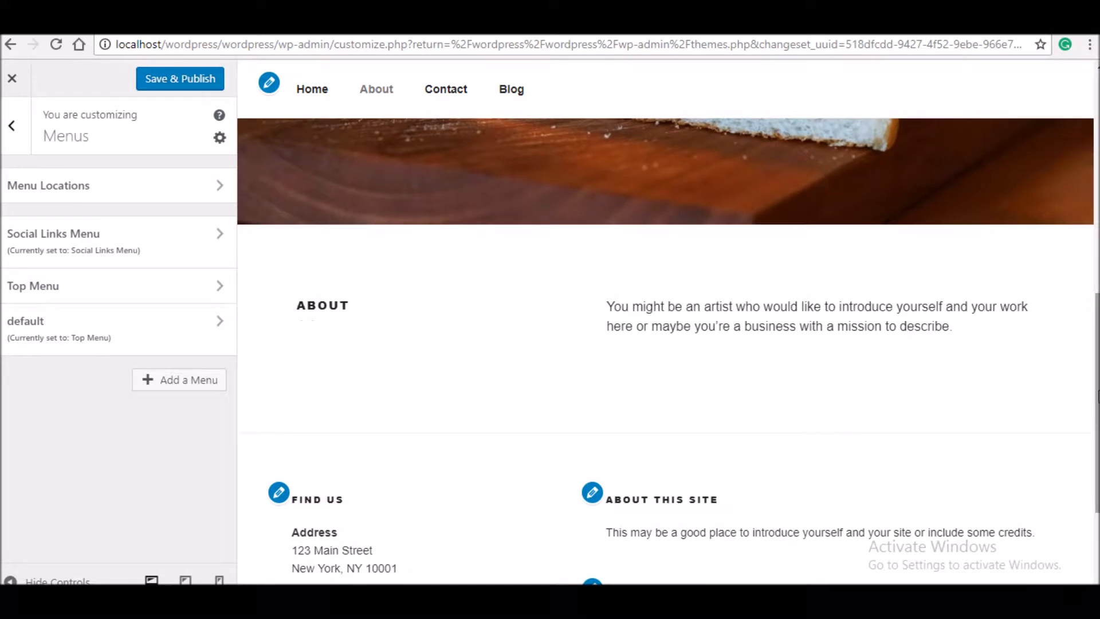
click(450, 93)
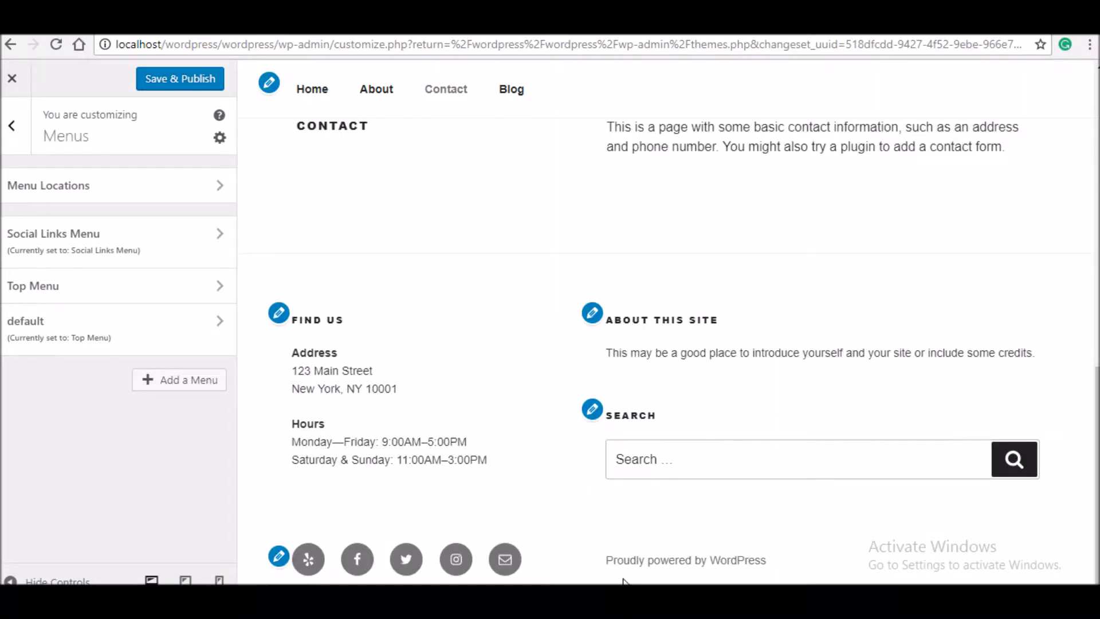
click(13, 133)
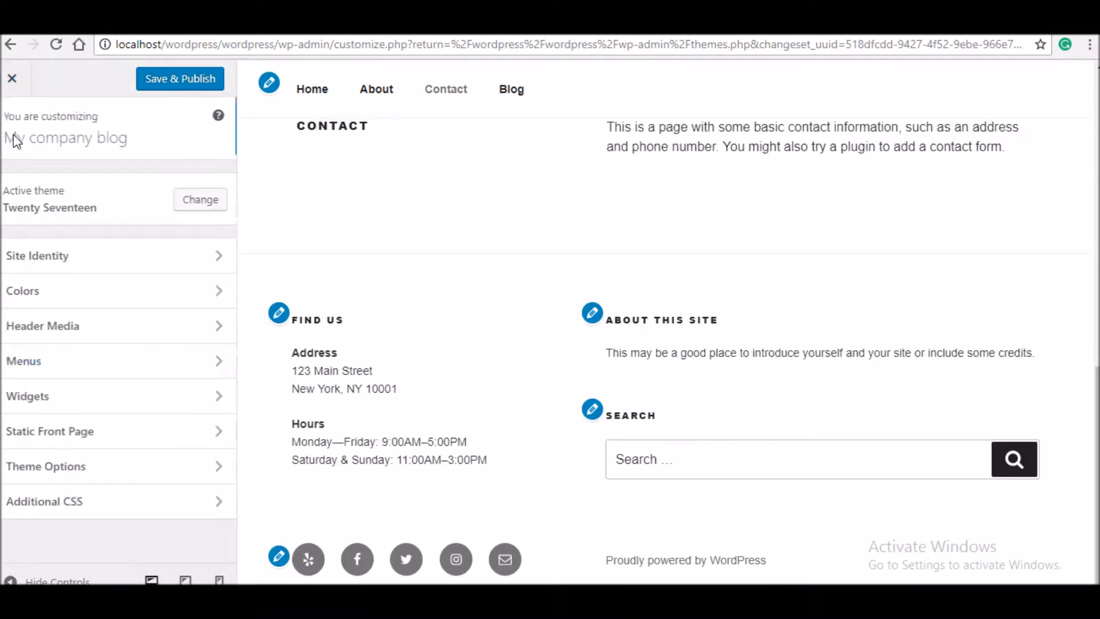
- Add a Calendar widget to the Blog Sidebar, placed just under Find Us
click(54, 408)
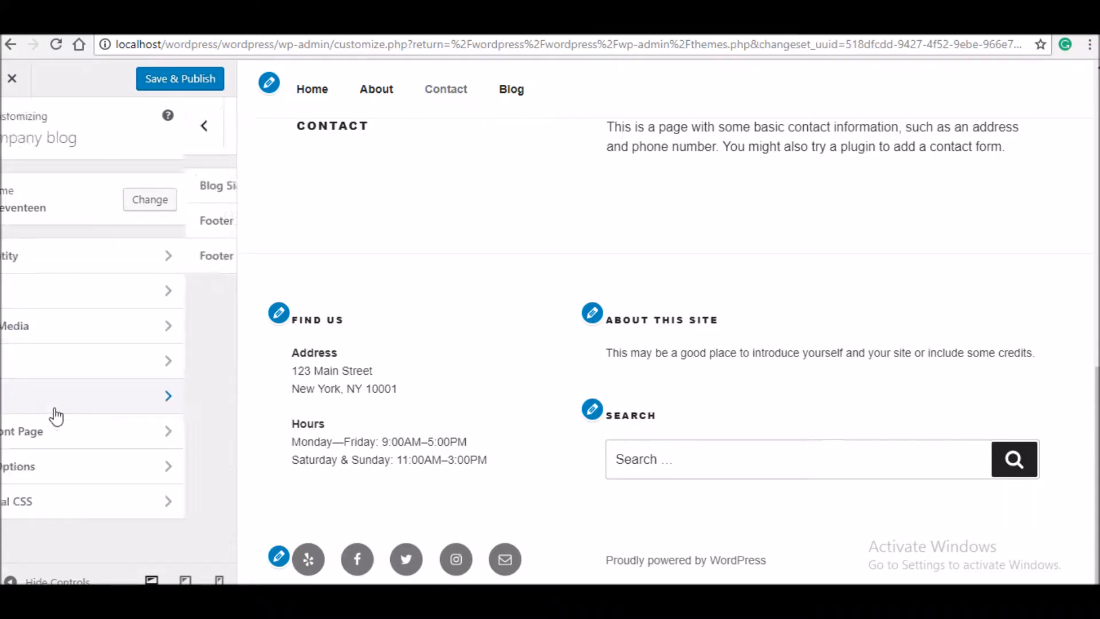
click(156, 191)
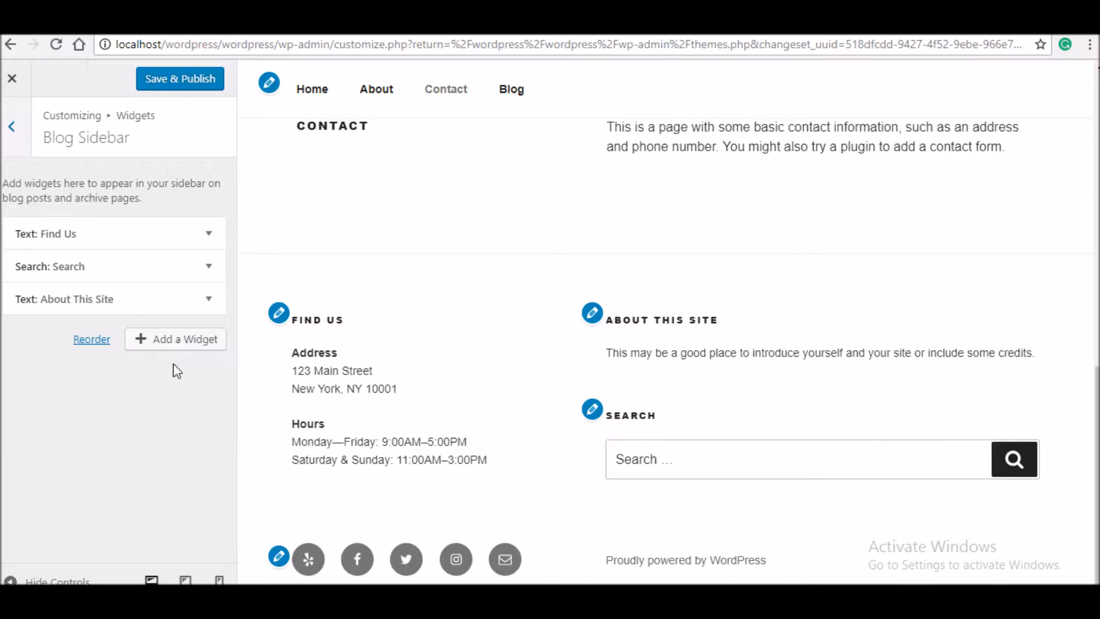
click(184, 343)
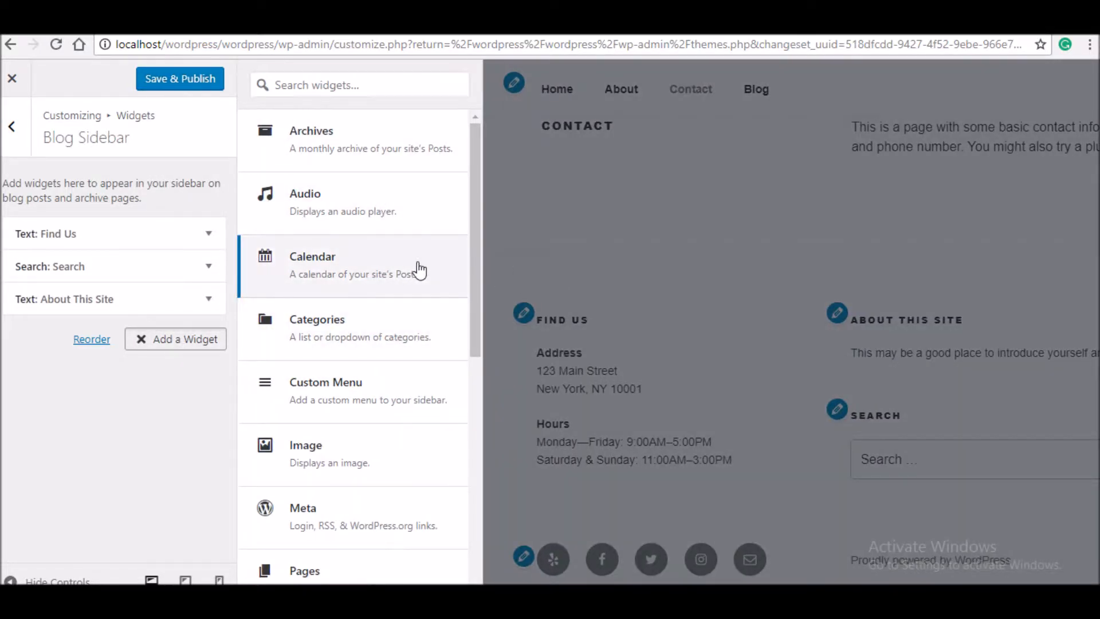
click(377, 266)
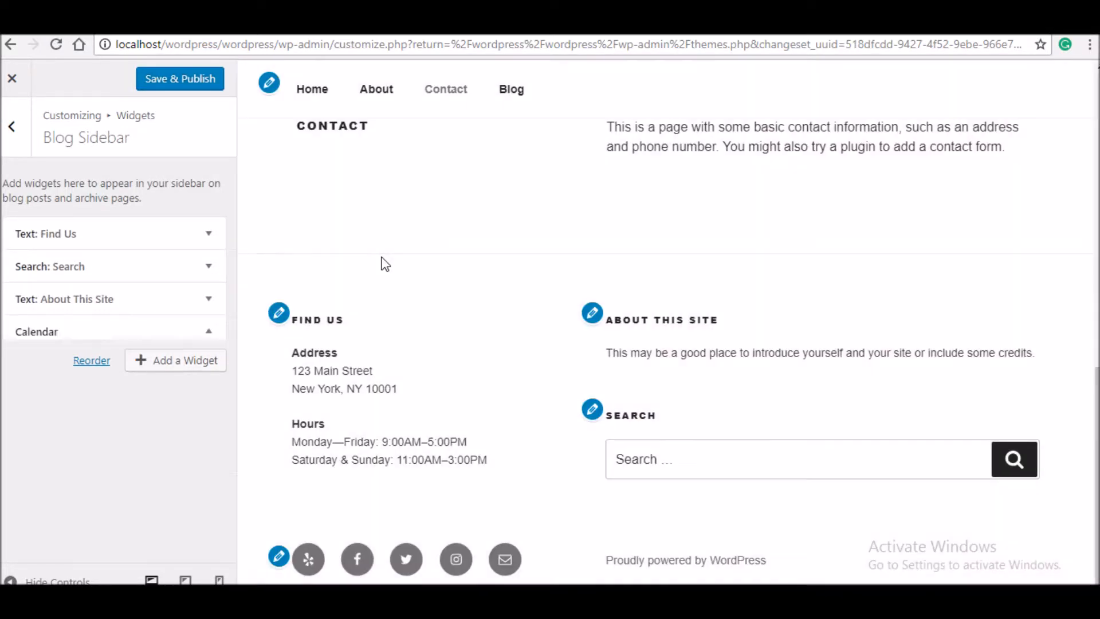
click(207, 335)
drag(189, 338, 182, 274)
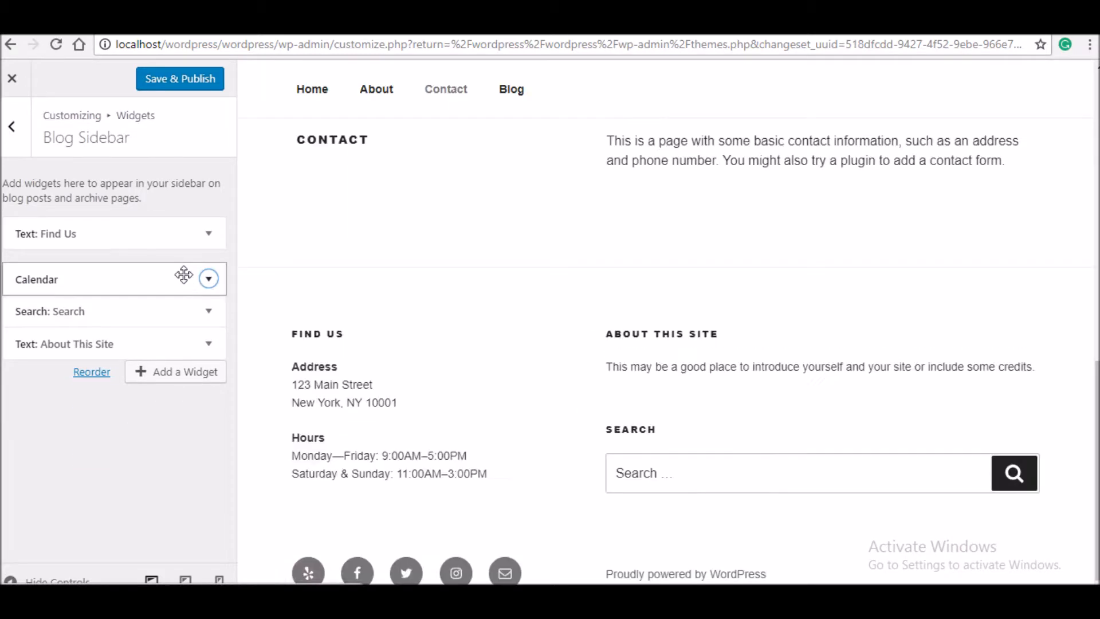
- Add a Categories widget and move it above About This Site
click(201, 379)
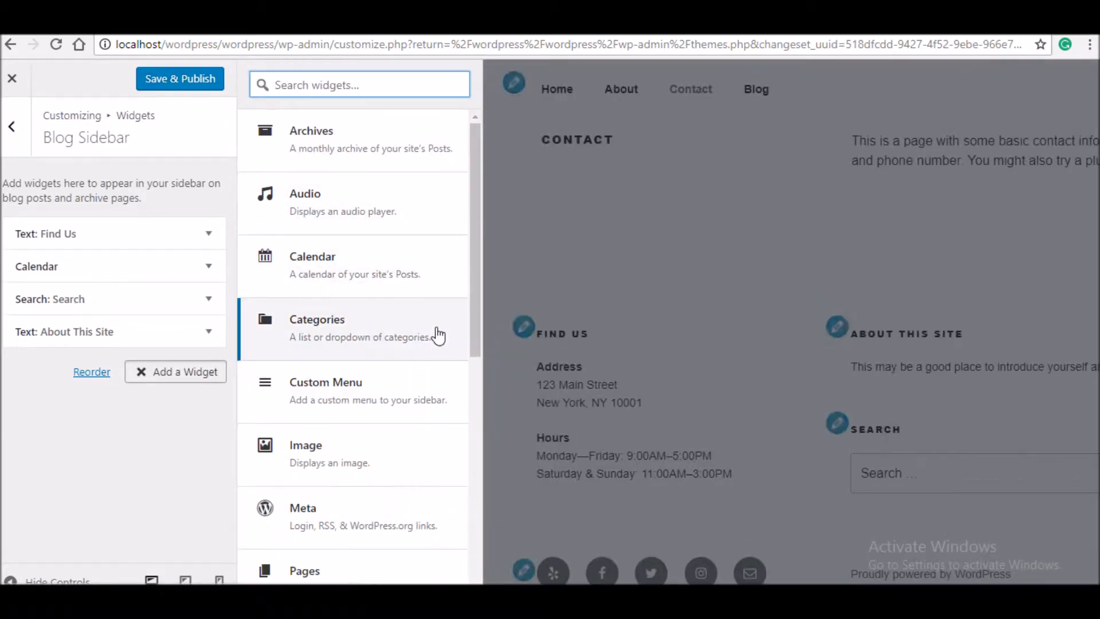
click(416, 338)
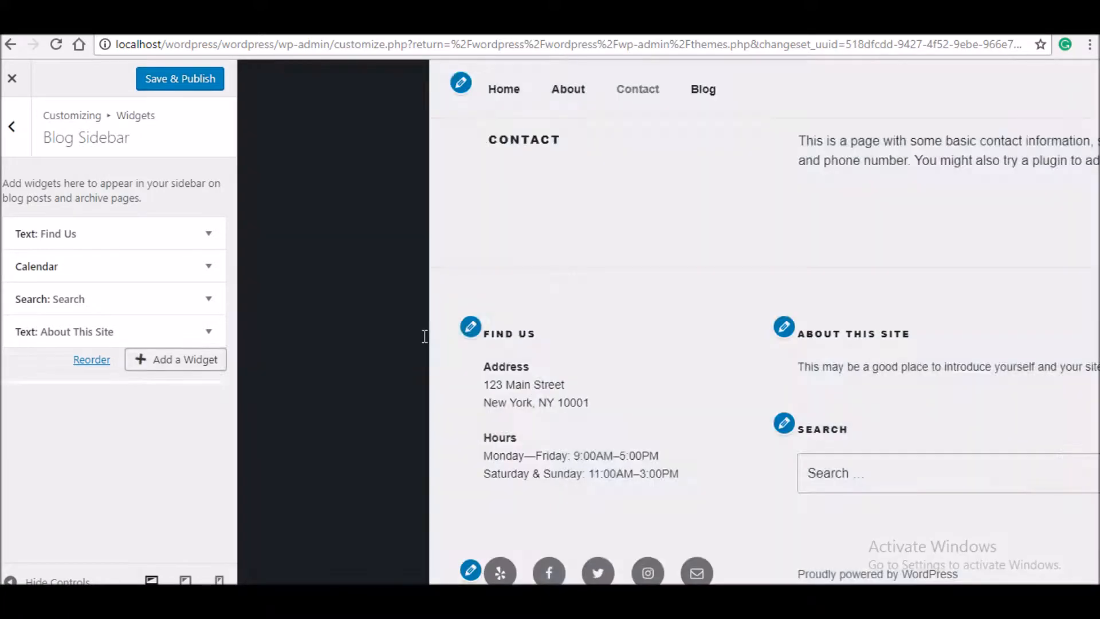
click(194, 363)
drag(167, 363, 166, 297)
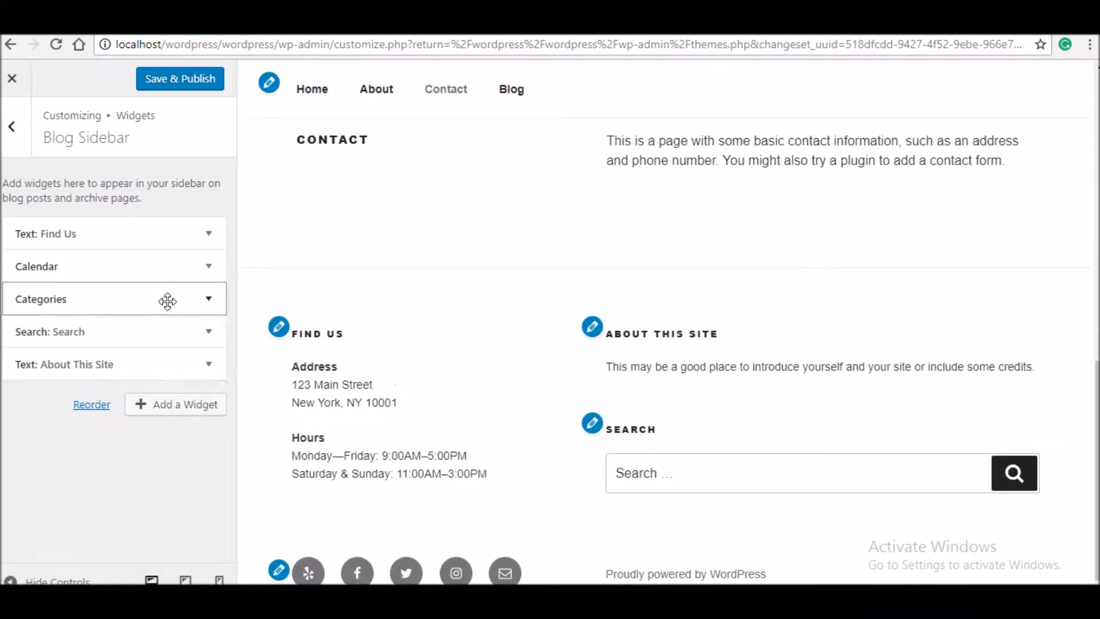
- Add a Text widget and move it to the top of the Blog Sidebar
click(203, 420)
drag(471, 314, 417, 552)
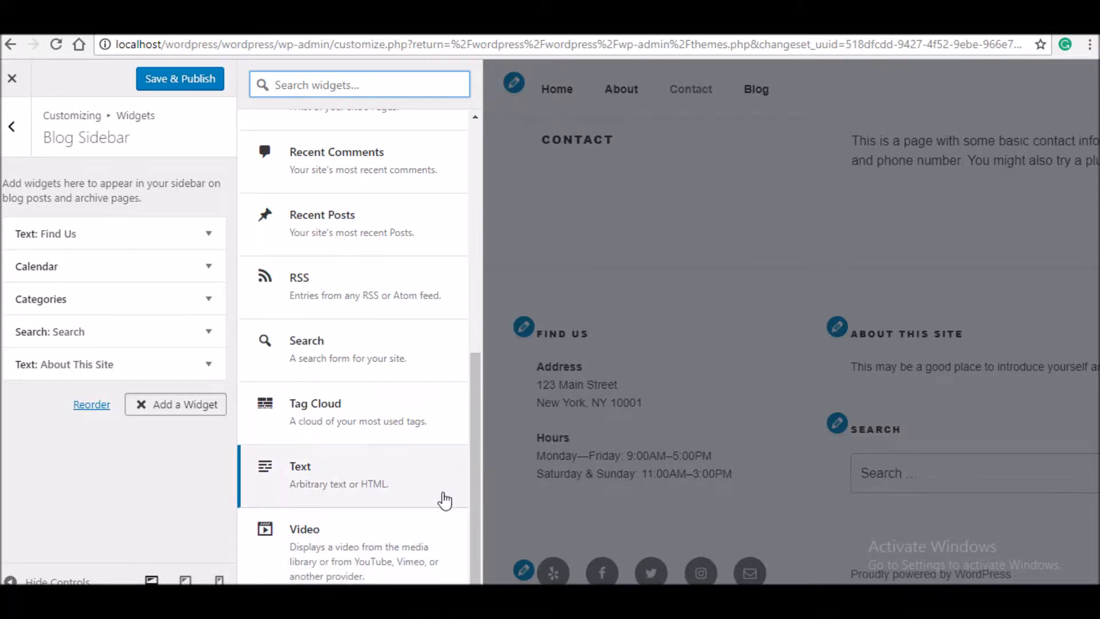
drag(444, 496, 385, 479)
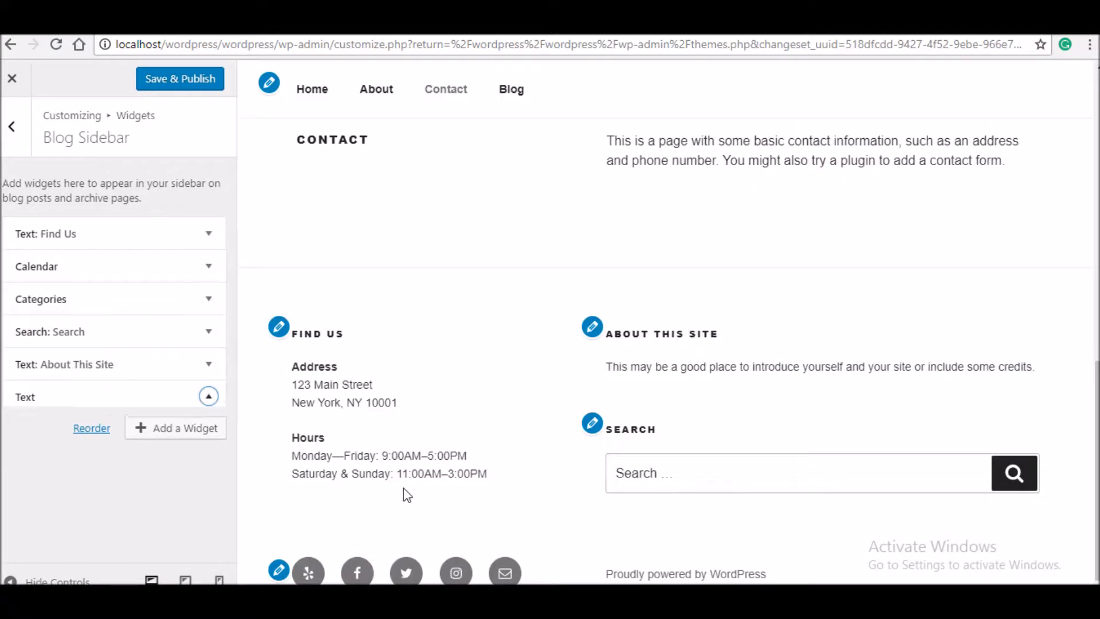
click(193, 398)
click(169, 400)
drag(167, 398, 110, 252)
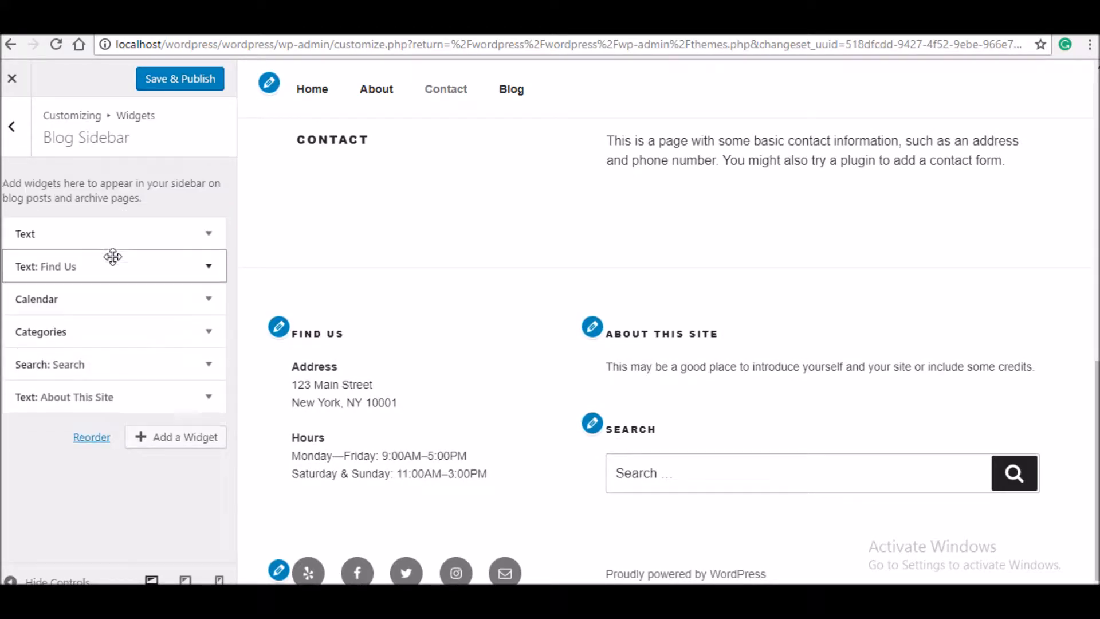
- Title the new Text widget 'My company' and preview the Blog page
click(207, 237)
click(162, 297)
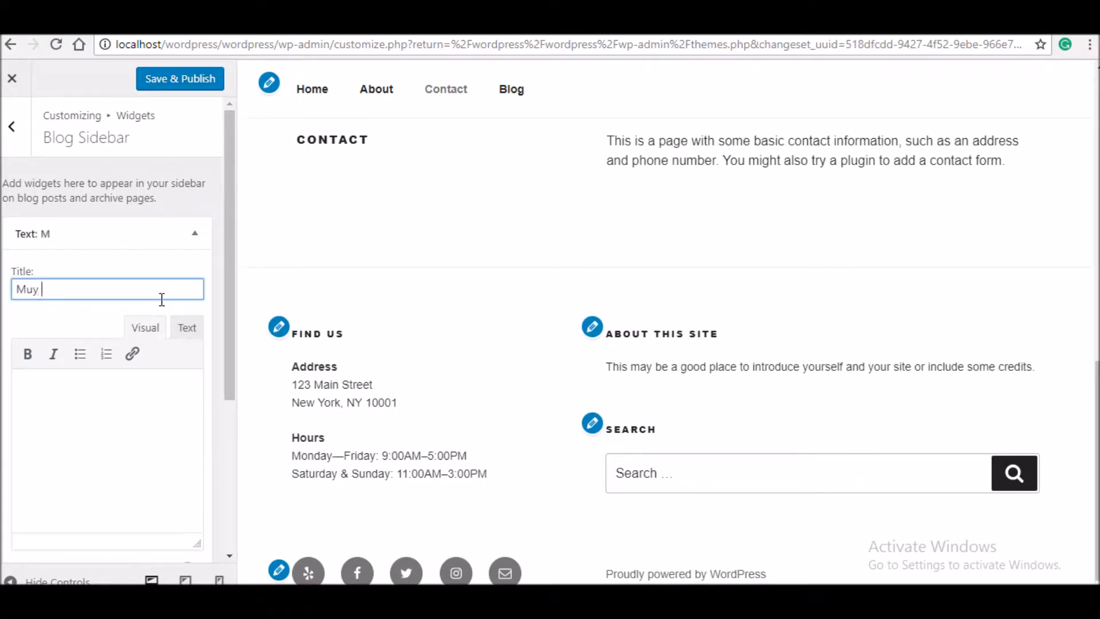
text(Muy)
key(BackSpace)
key(BackSpace)
text(y comp)
click(197, 229)
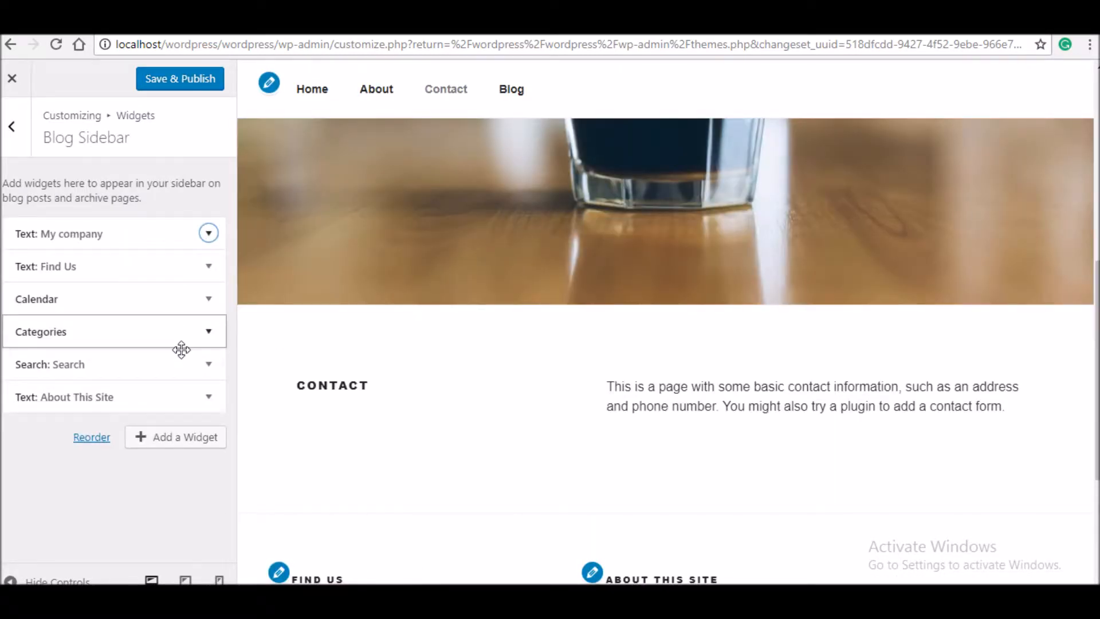
click(515, 94)
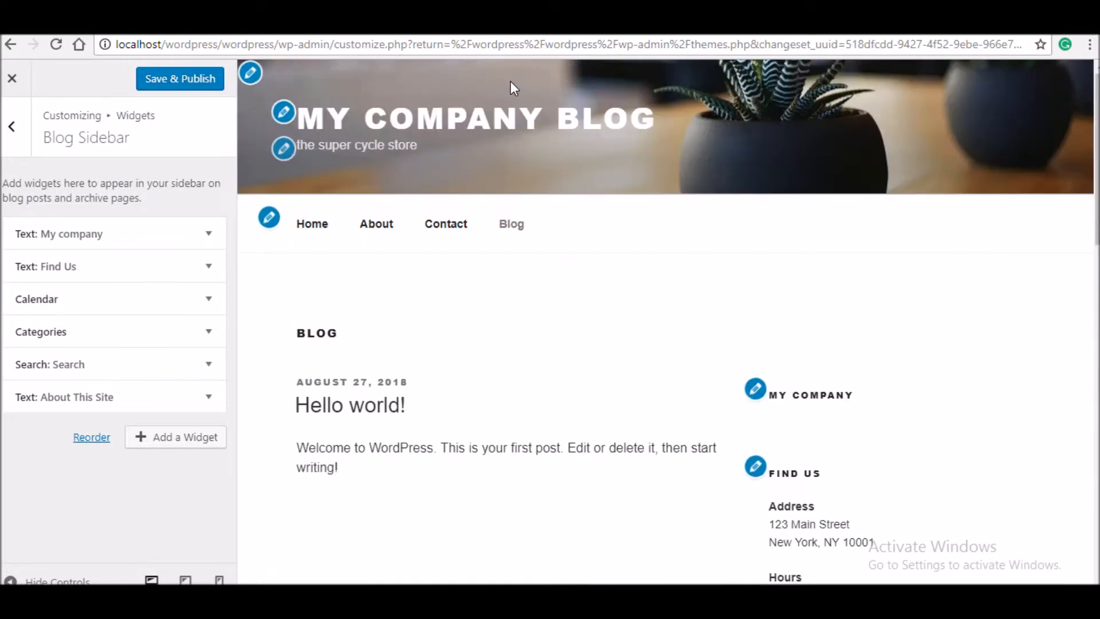
drag(1098, 160, 1097, 223)
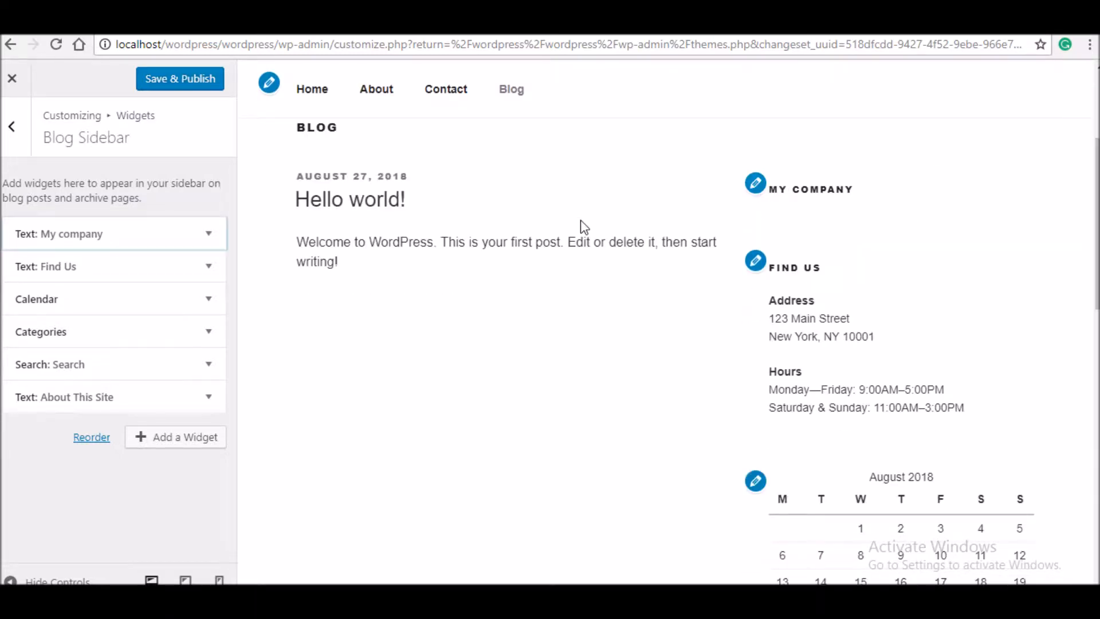
- Move 'My company' from the title into the body, bold it and wrap it in <h1> tags
click(208, 233)
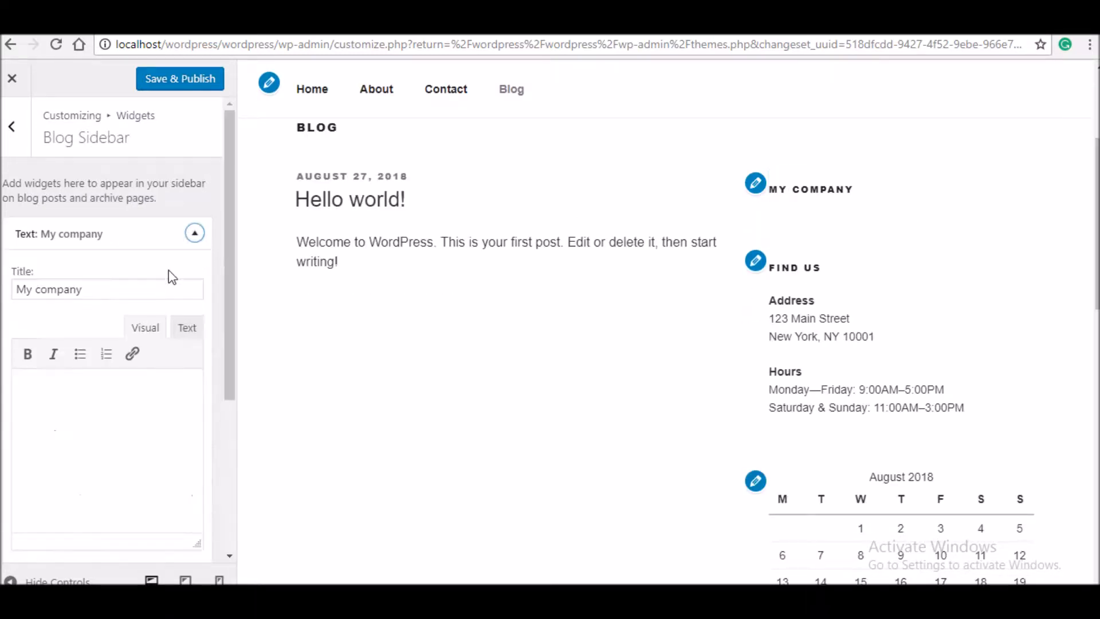
triple_click(151, 294)
key(ctrl+c)
key(BackSpace)
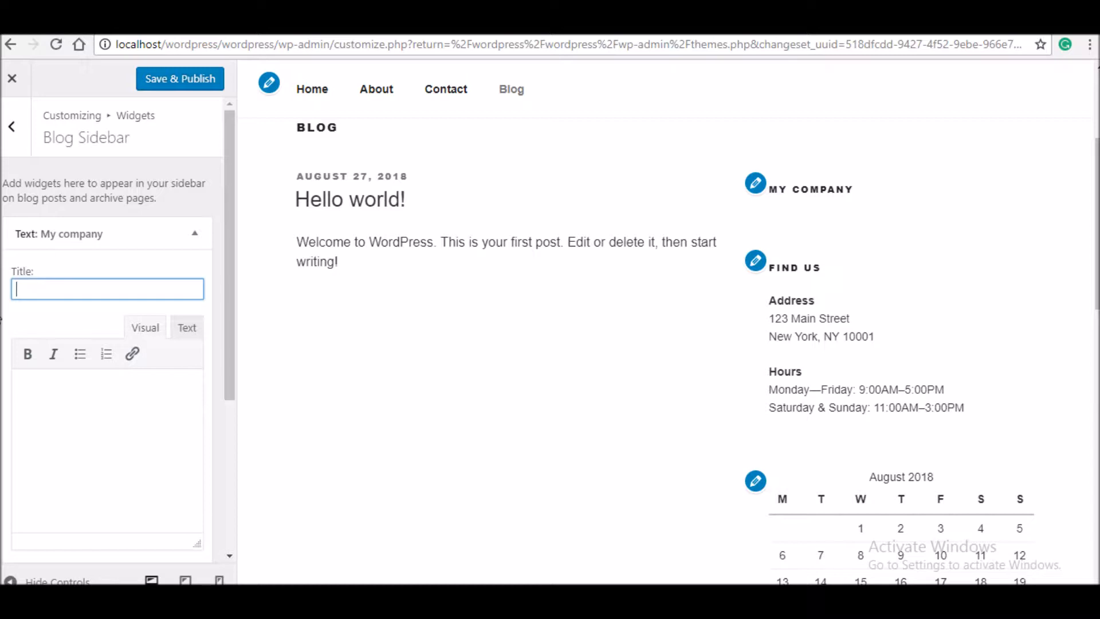
click(120, 429)
key(ctrl+v)
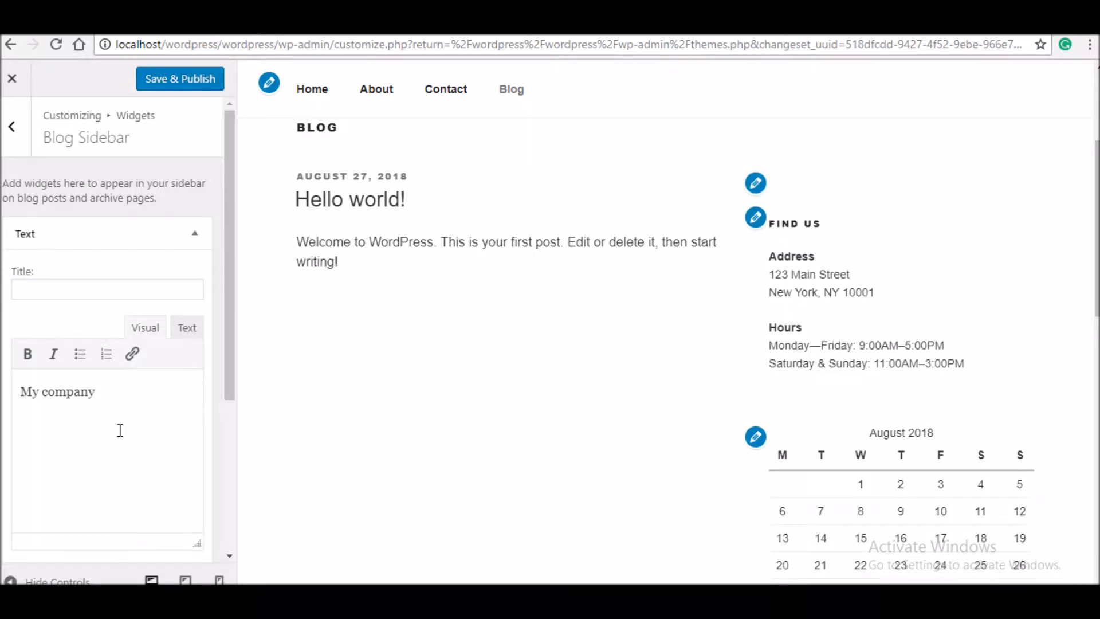
key(ctrl+a)
click(27, 353)
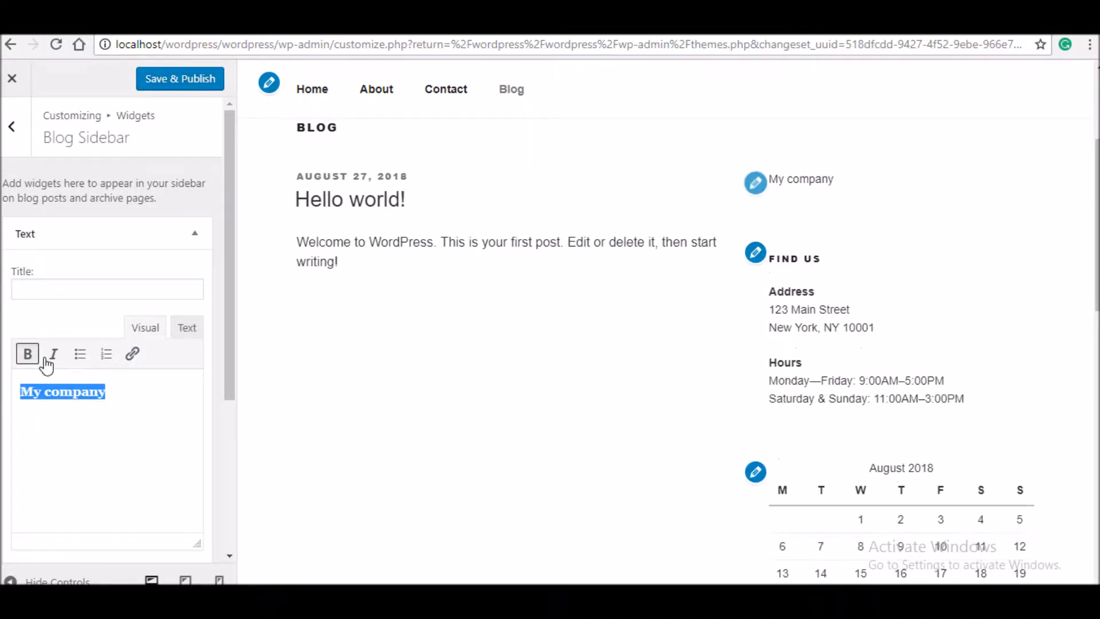
click(180, 330)
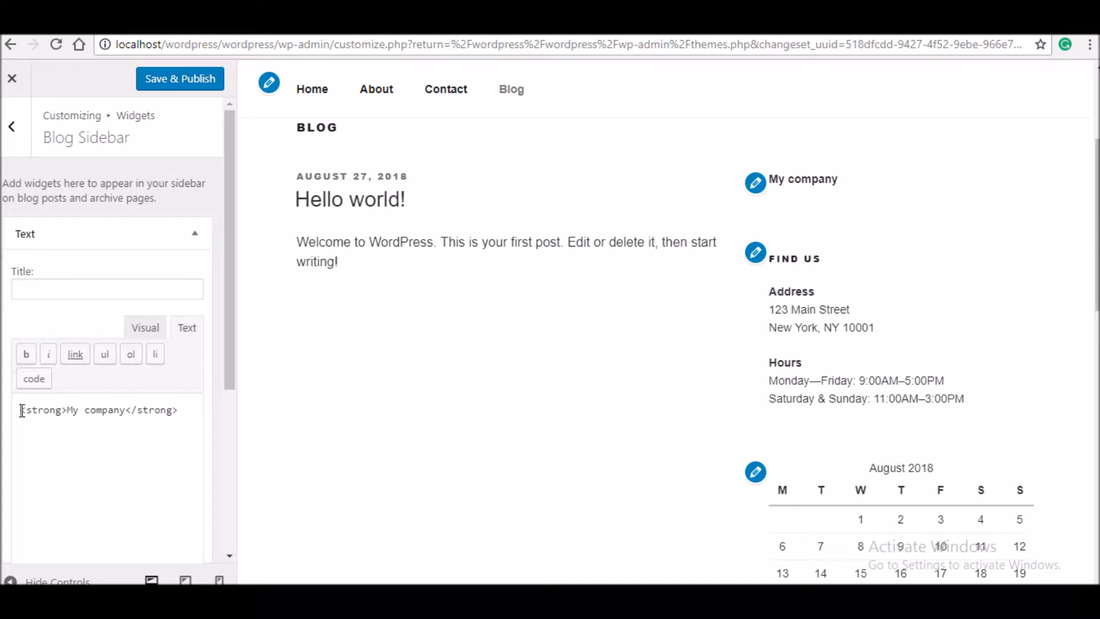
text(<h1>)
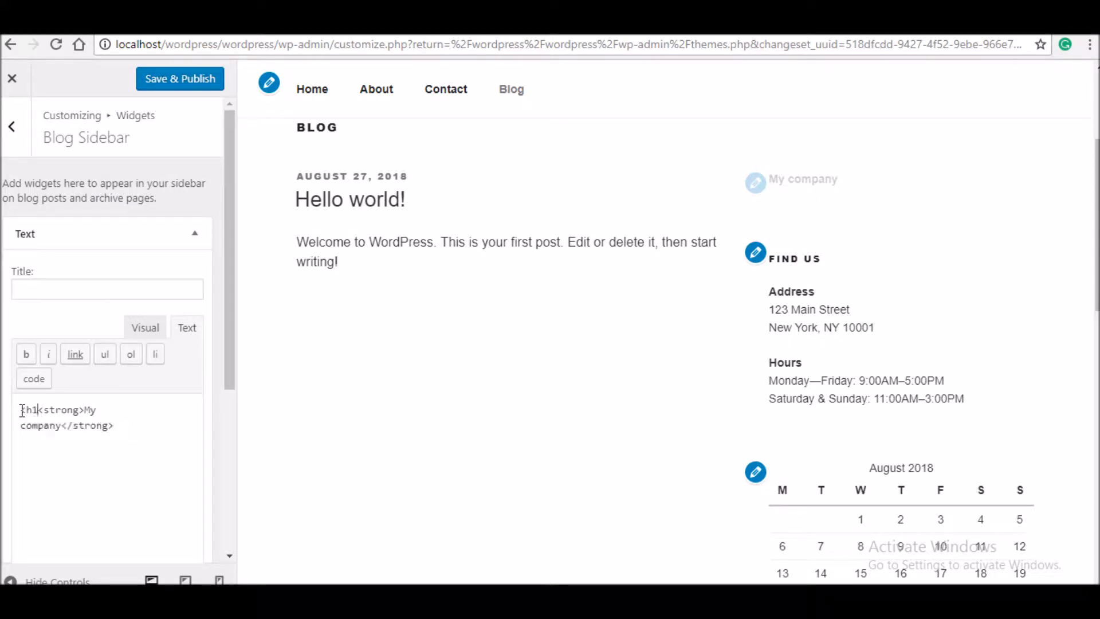
click(143, 438)
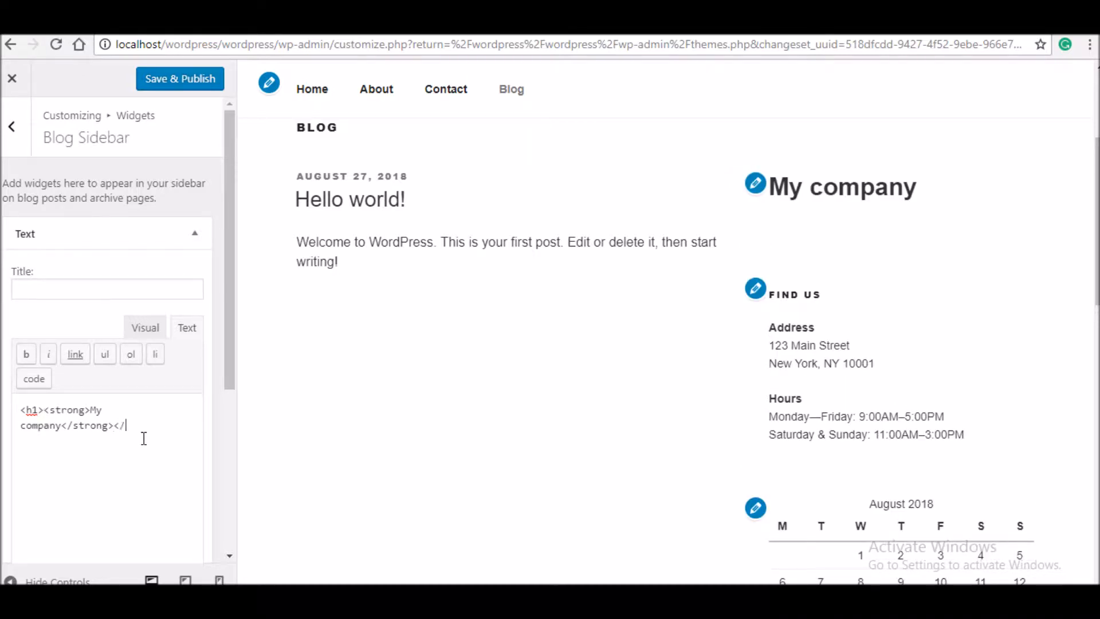
text(</h1>)
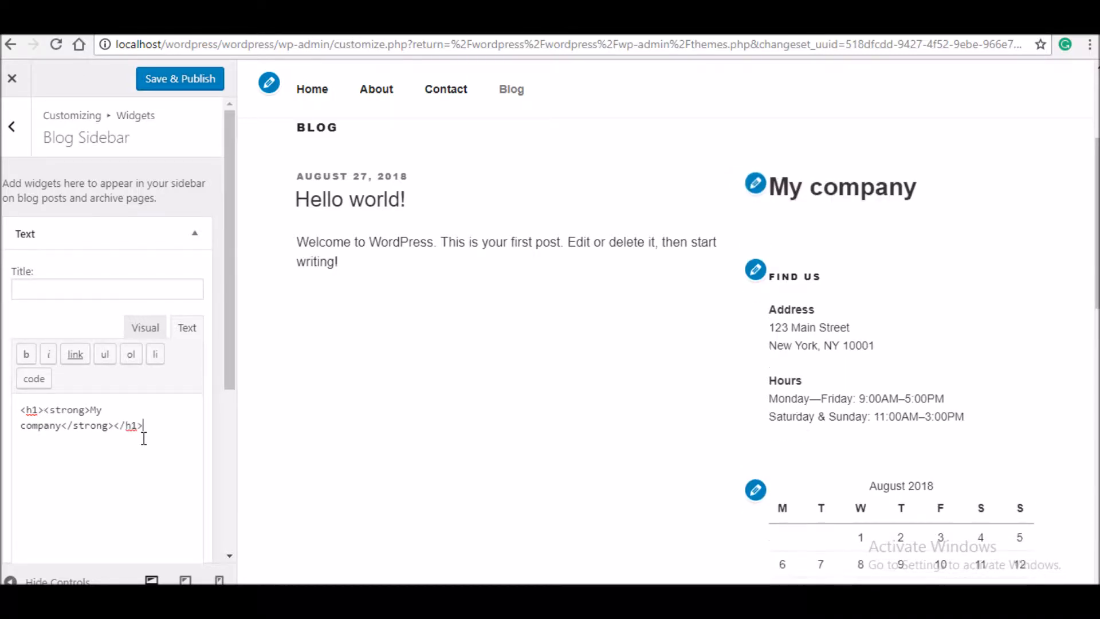
click(152, 334)
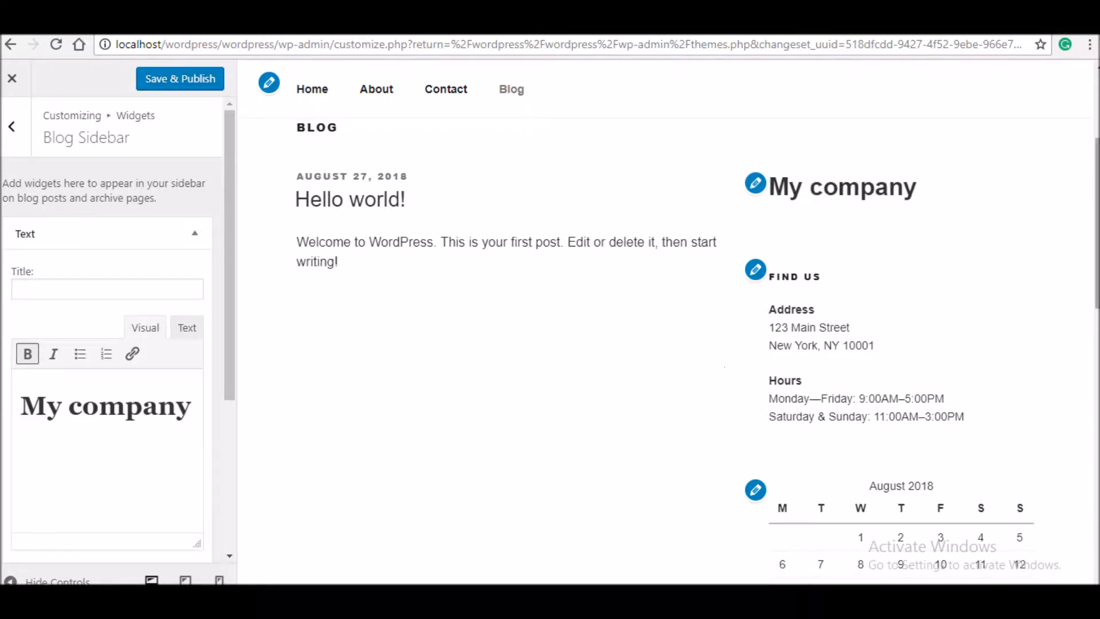
- Open the Find Us widget's settings
scroll(1094, 258, down, 2)
scroll(789, 365, up, 3)
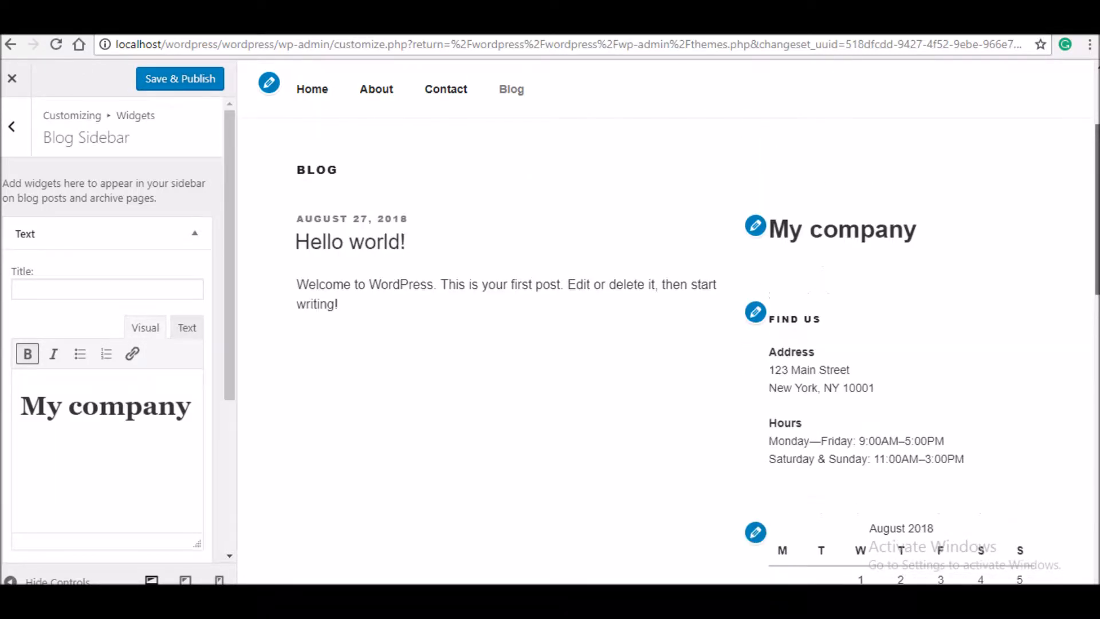
click(755, 312)
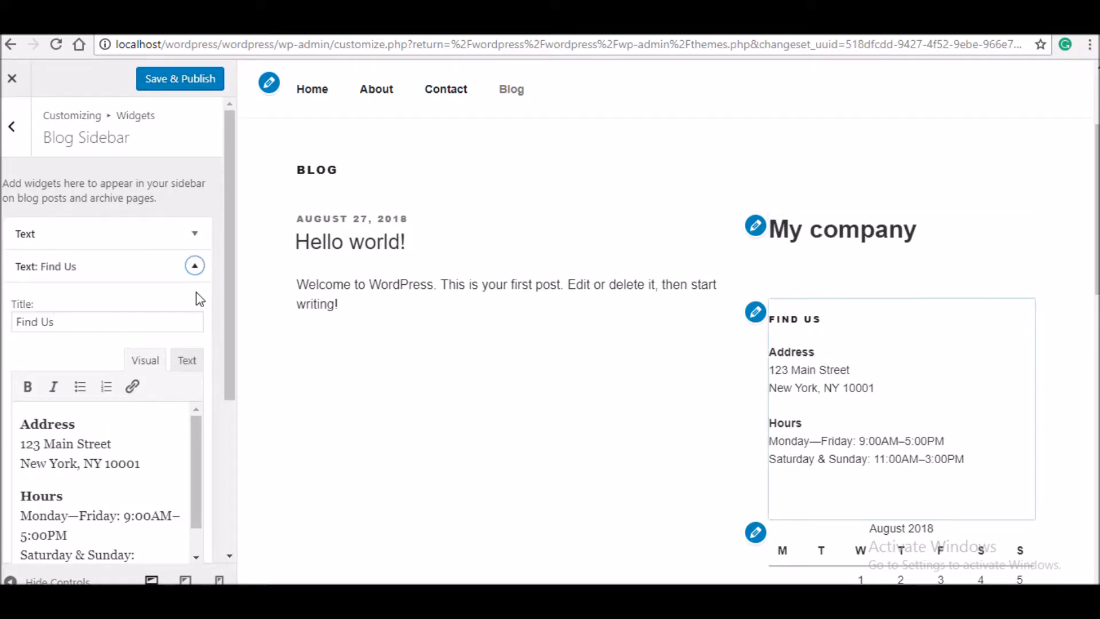
drag(225, 291, 225, 415)
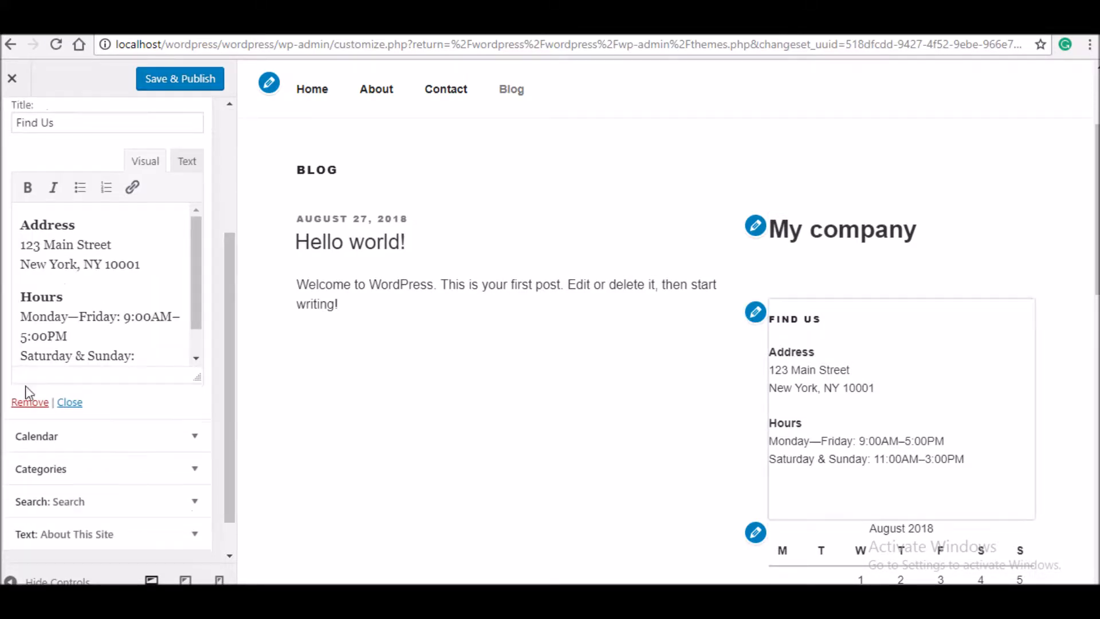
- Remove the Find Us widget from the Blog Sidebar and move Search right below Text
click(29, 402)
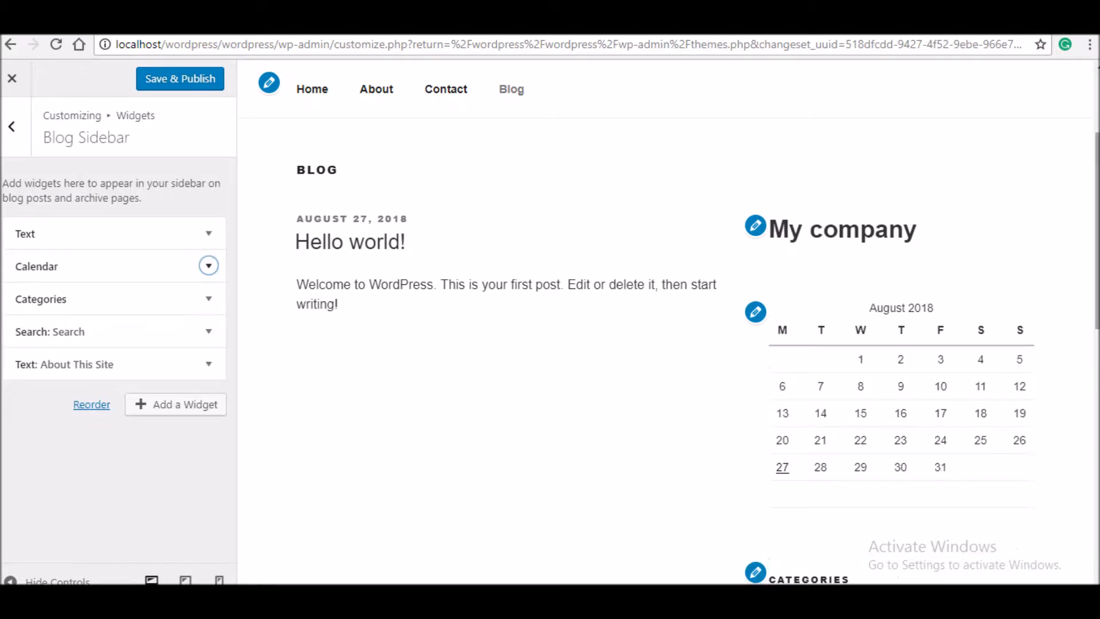
scroll(802, 286, down, 5)
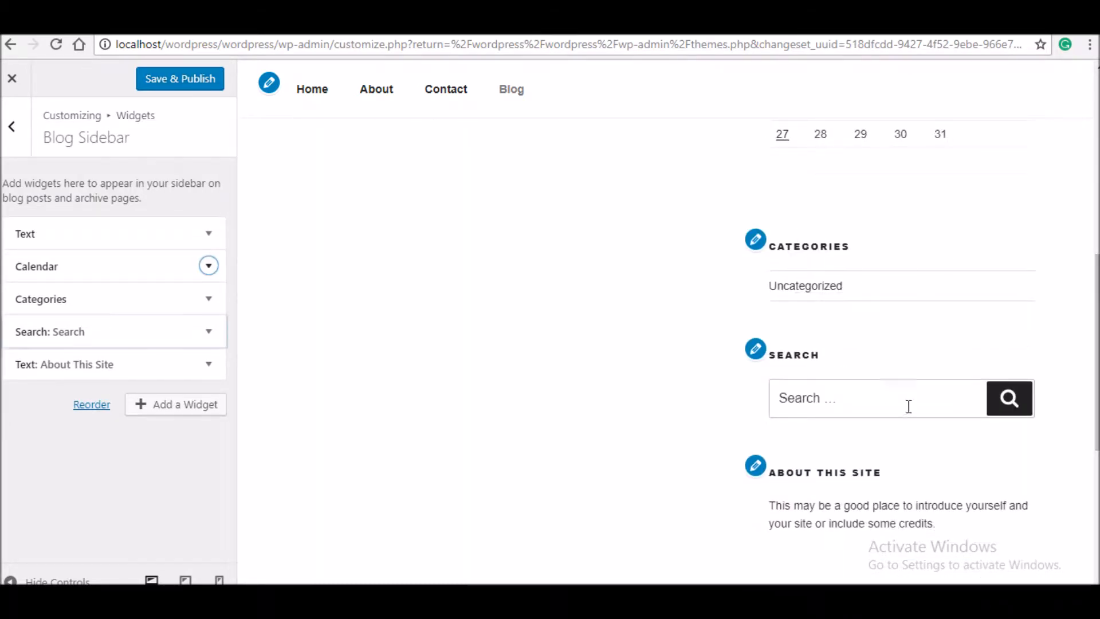
drag(167, 345, 172, 267)
- Remove the About This Site widget, then return to the list of widget areas
scroll(703, 234, down, 5)
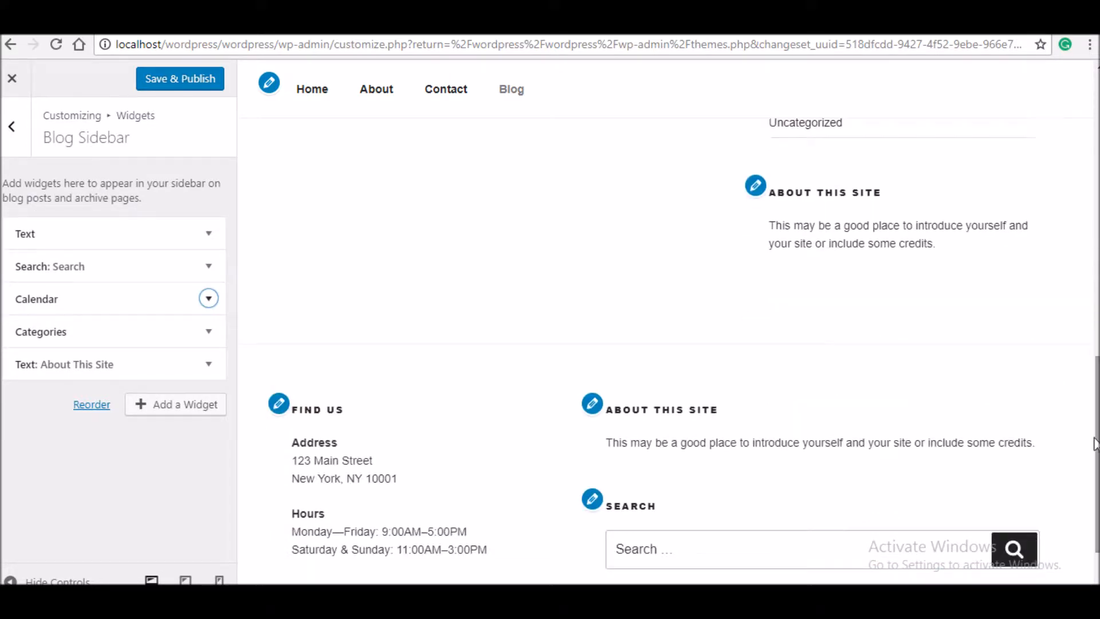
click(211, 365)
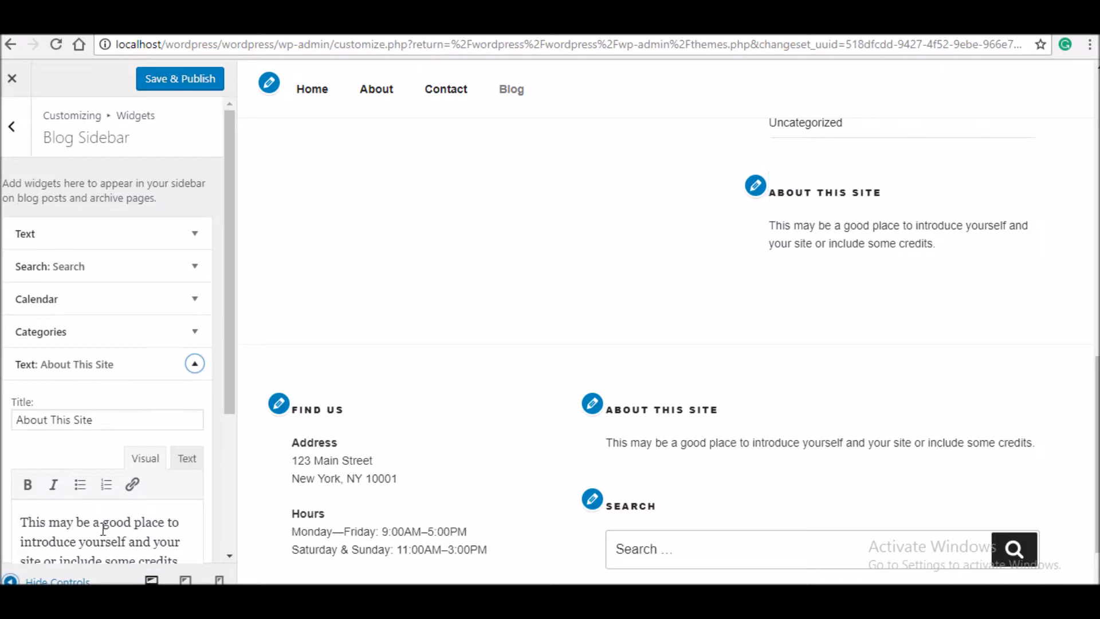
drag(234, 406, 237, 559)
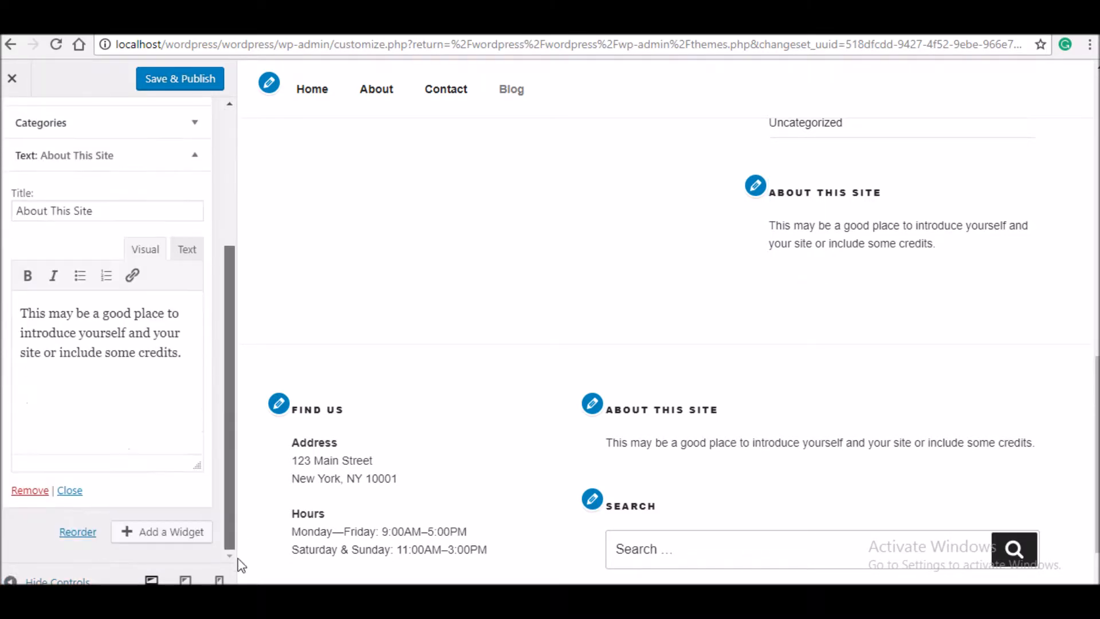
click(30, 491)
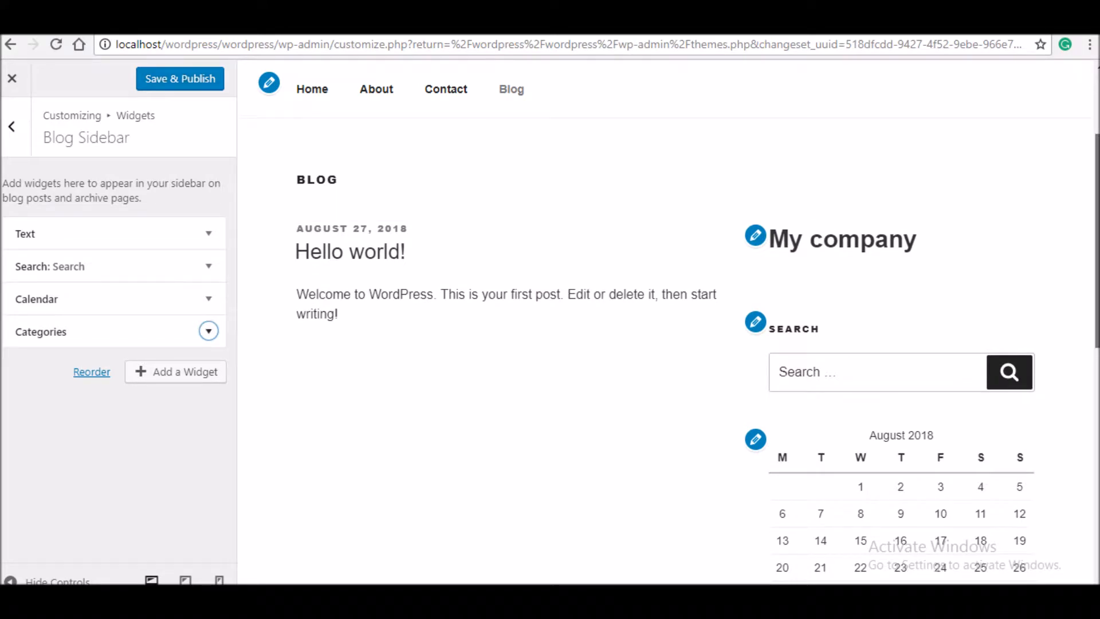
scroll(351, 288, down, 15)
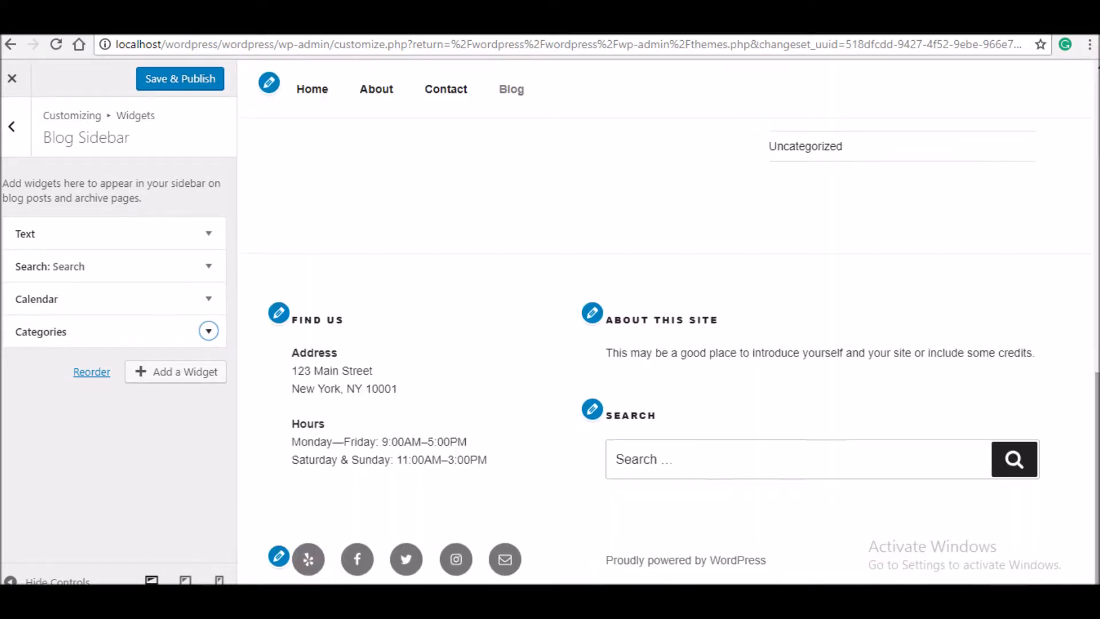
click(12, 137)
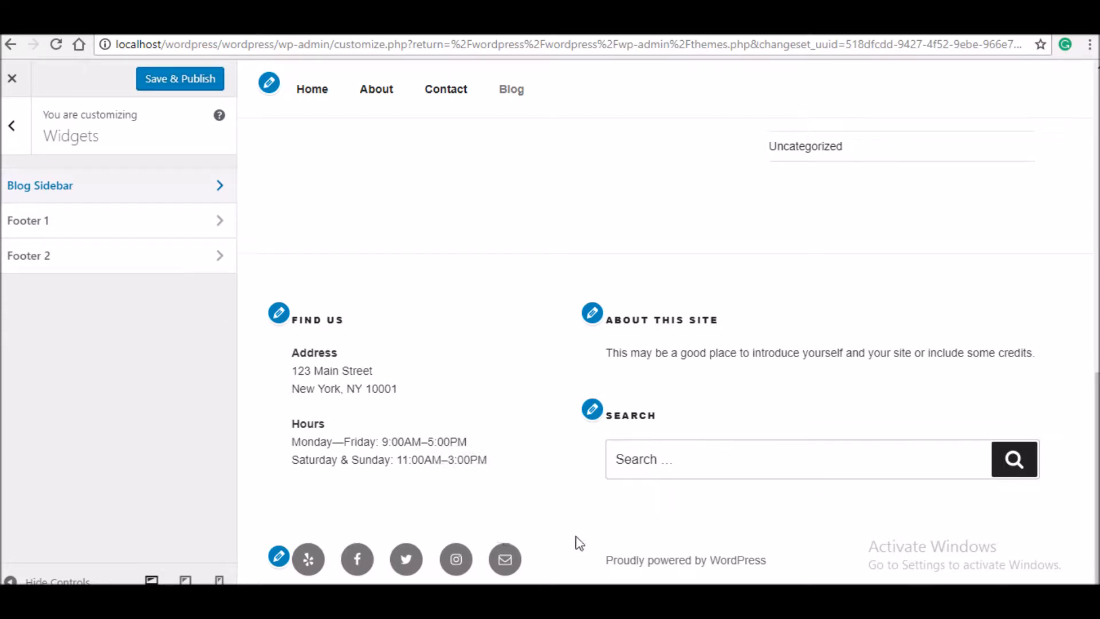
- Look over the footer's Find Us address and hours, then open the Footer 1 widget area
drag(579, 541, 494, 395)
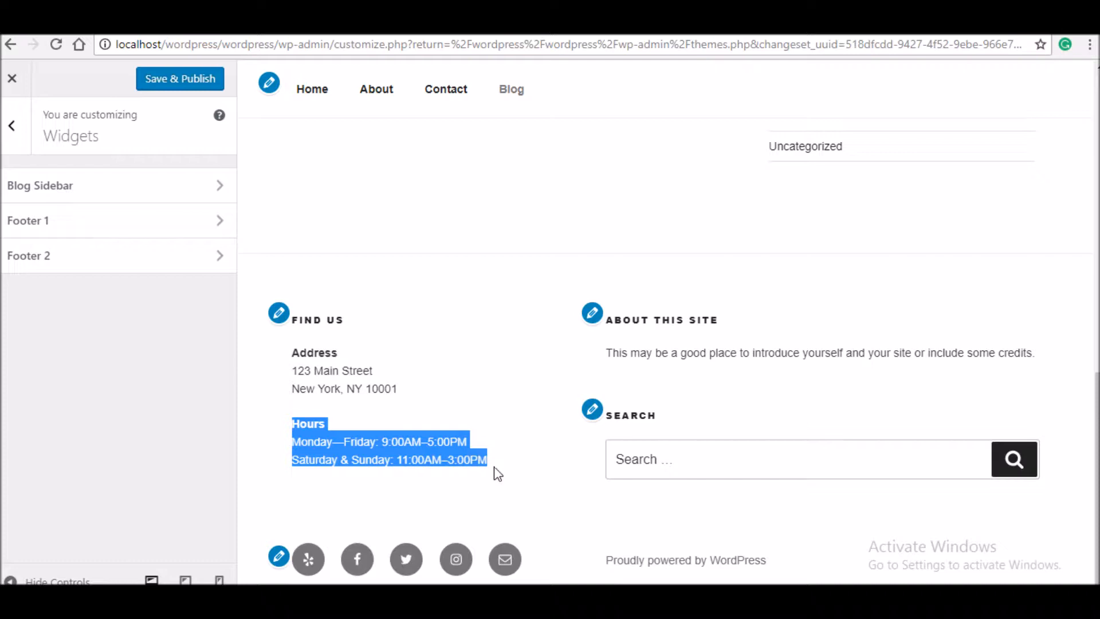
drag(499, 483, 274, 289)
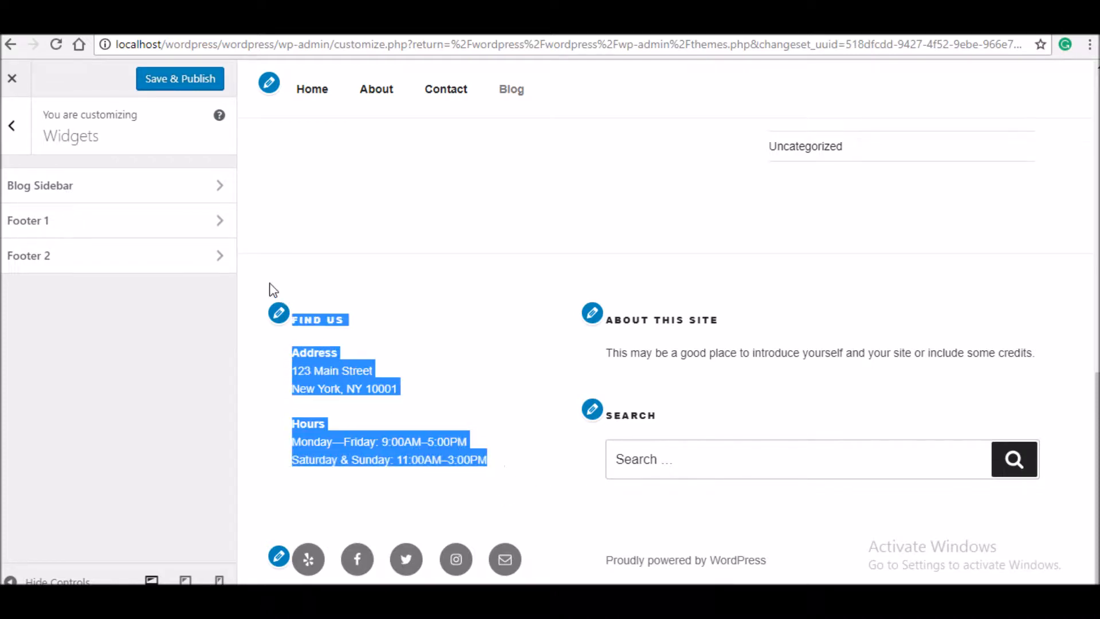
drag(597, 342, 657, 387)
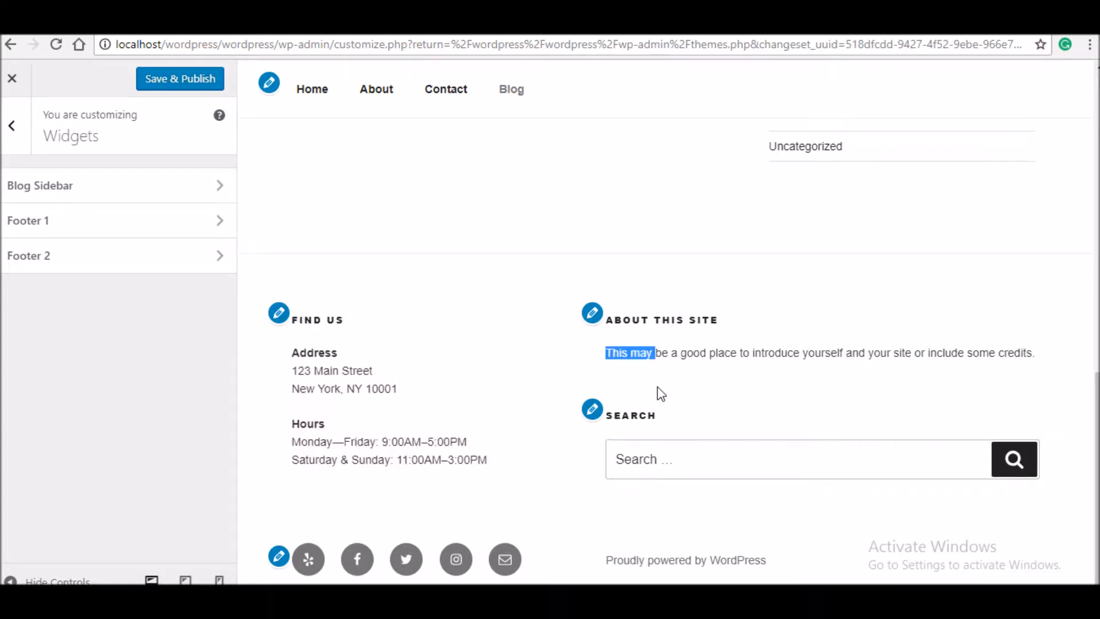
click(657, 386)
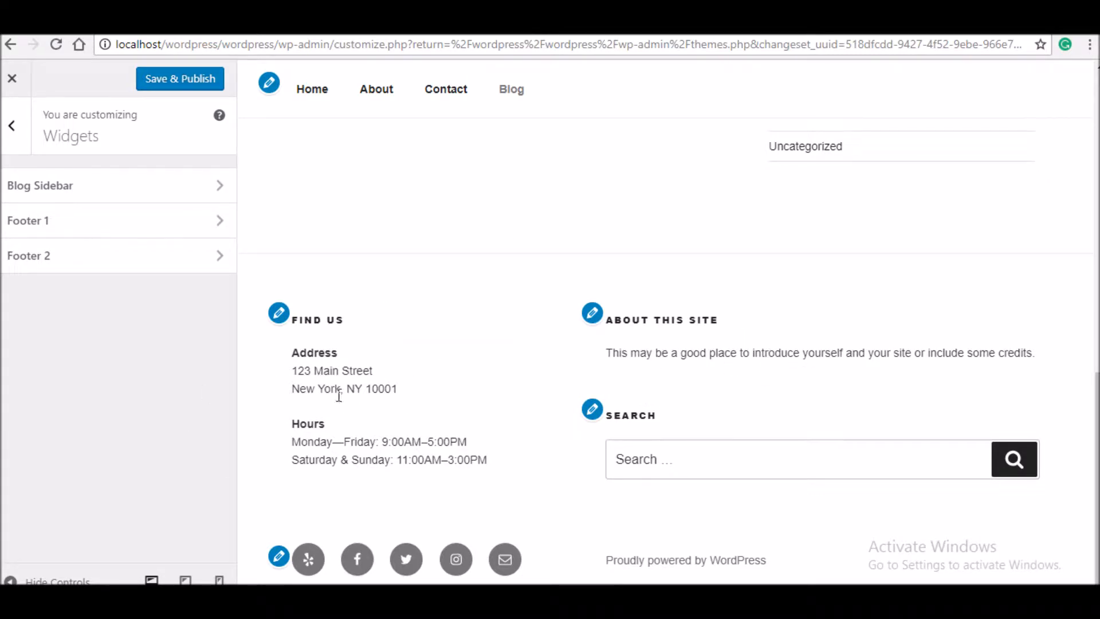
click(184, 235)
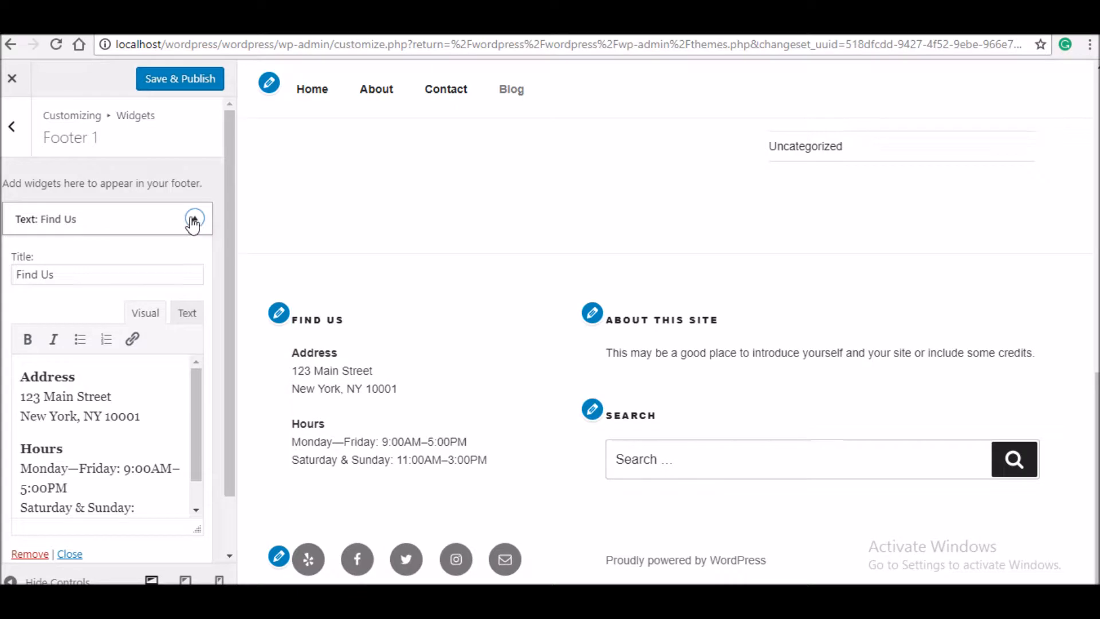
- Swap Footer 1's Find Us text widget for Search and Recent Comments widgets, then open Footer 2
click(30, 554)
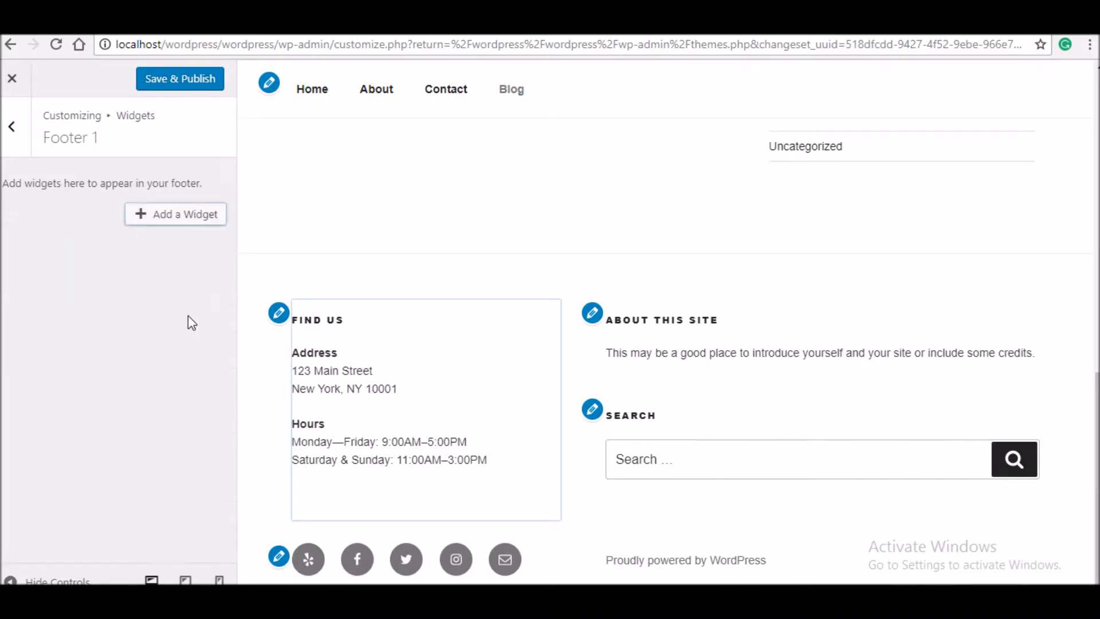
click(193, 224)
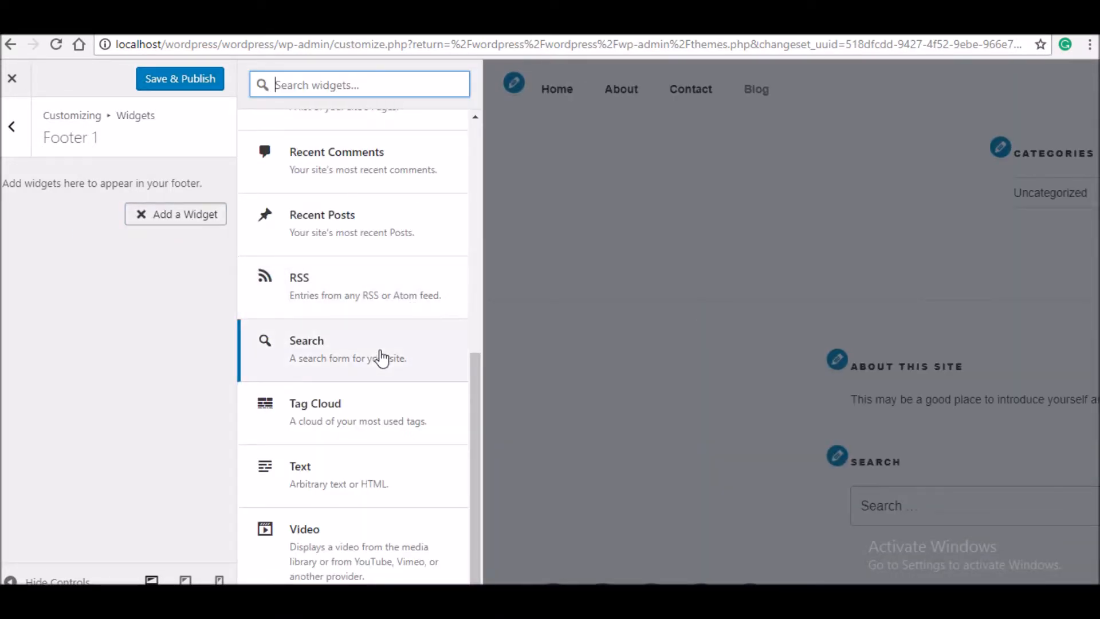
click(438, 362)
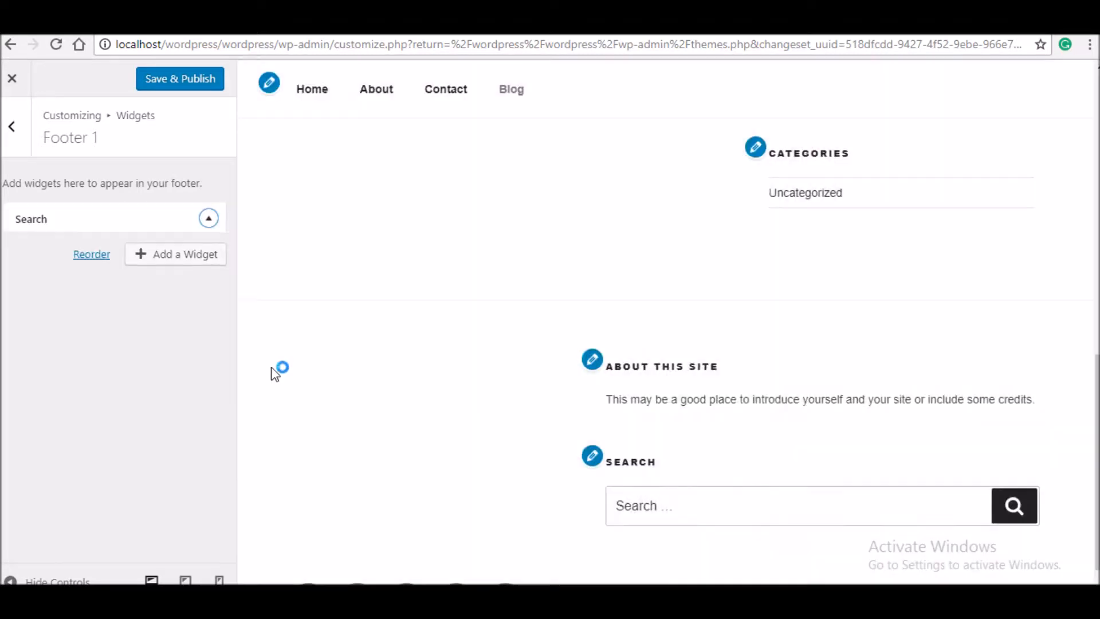
click(195, 356)
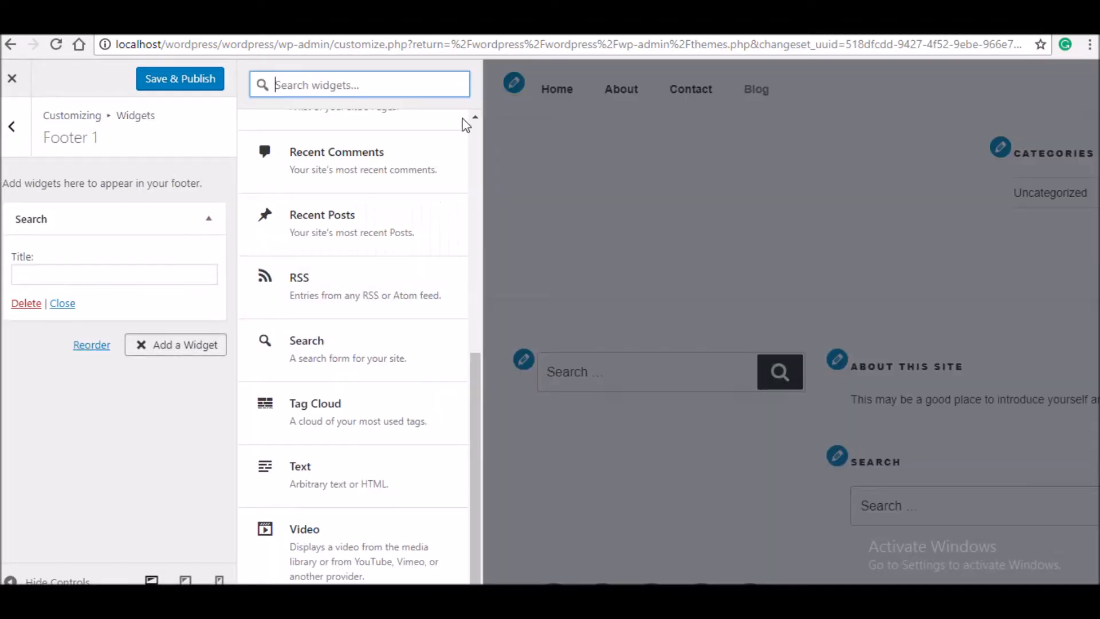
click(398, 160)
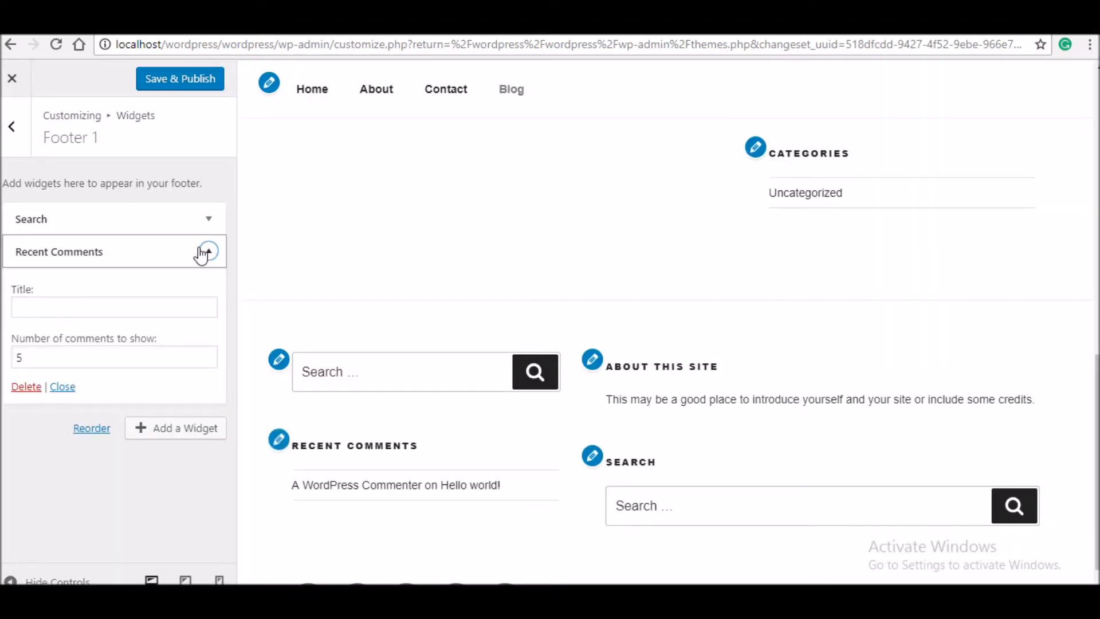
click(205, 252)
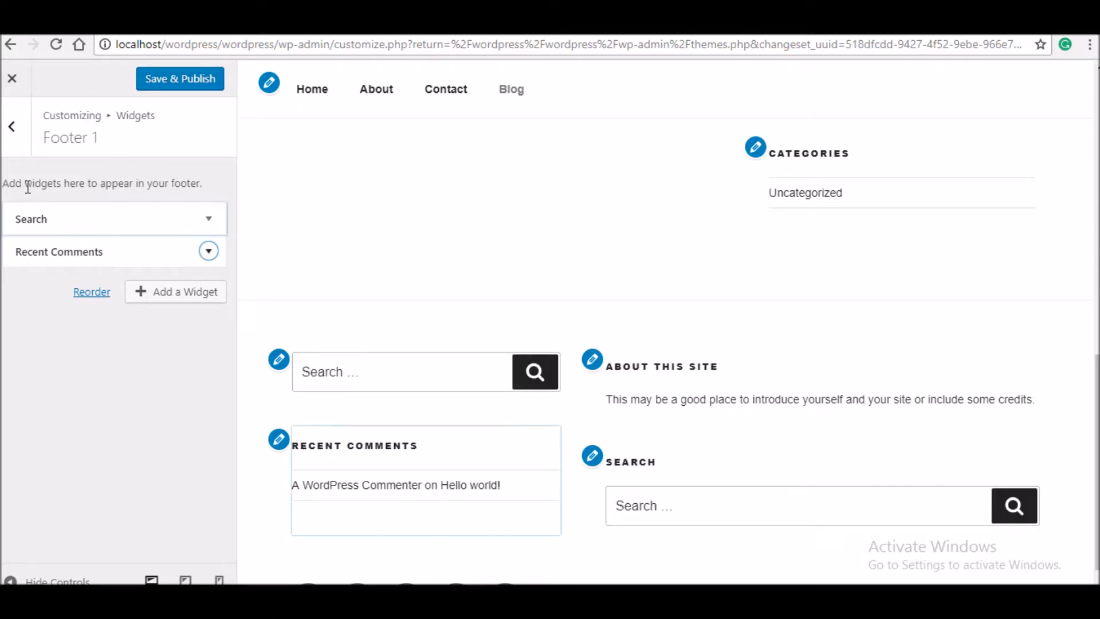
click(11, 127)
click(163, 263)
- Remove the Search widget from Footer 2
click(208, 251)
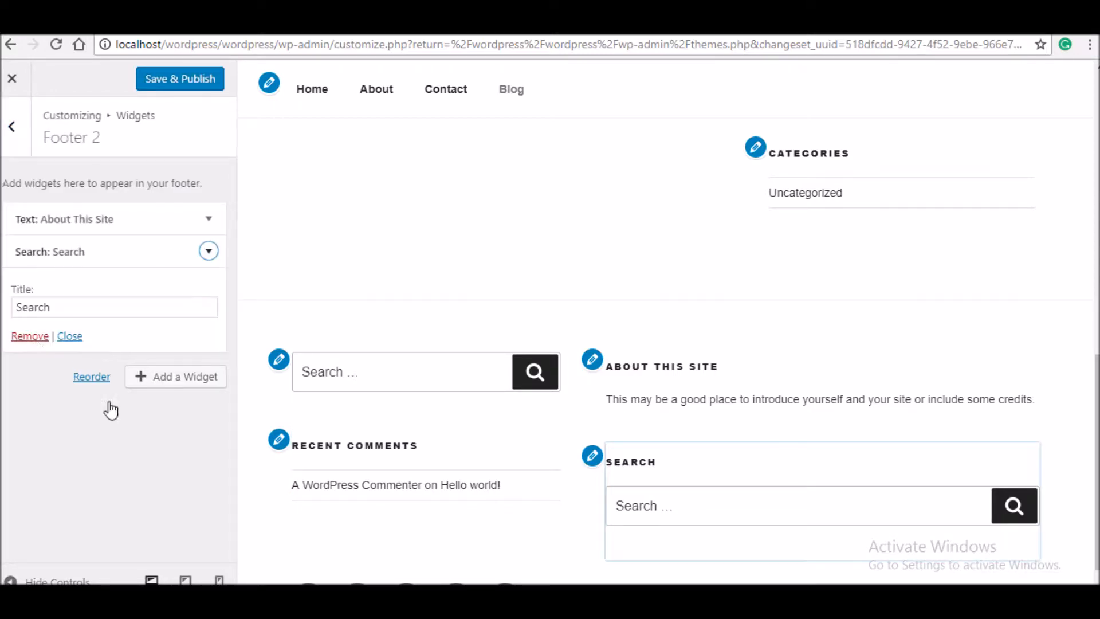
click(31, 336)
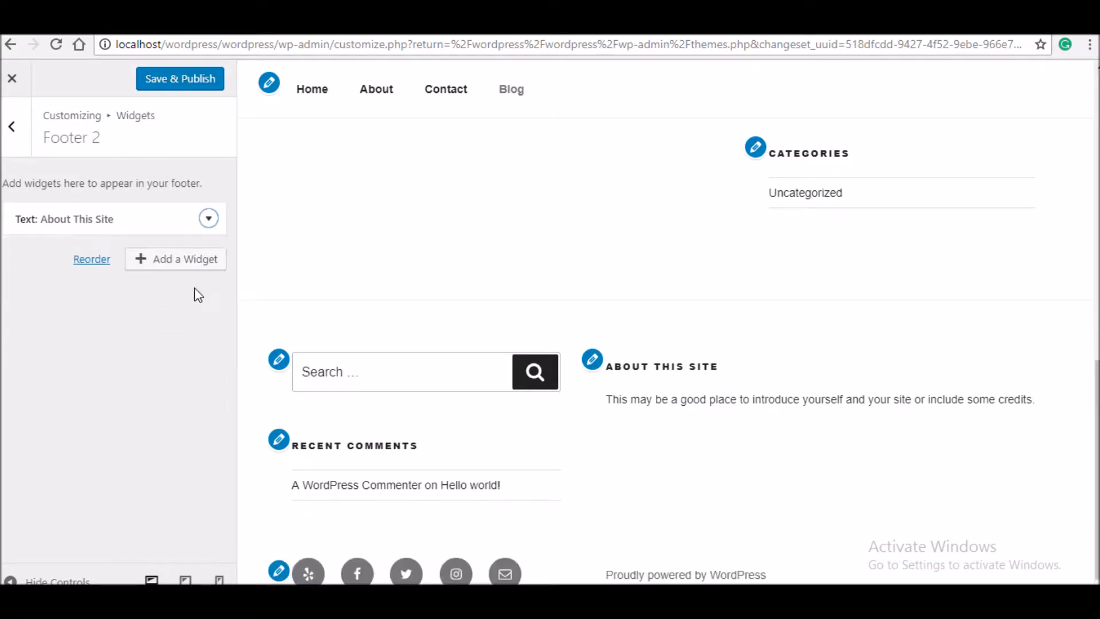
click(210, 224)
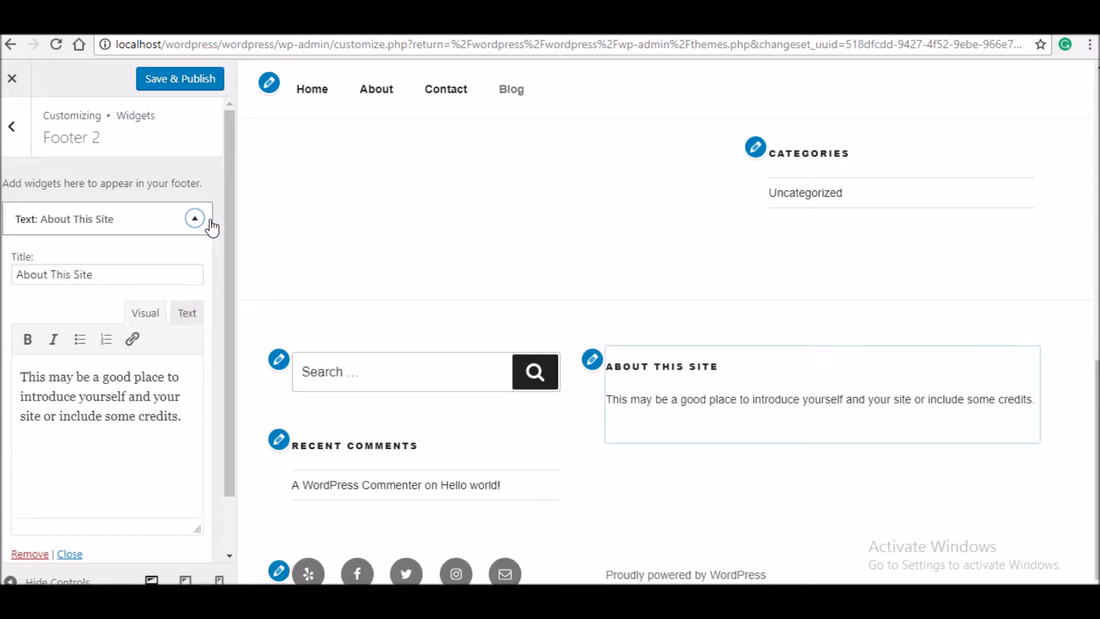
- Replace the About This Site paragraph with 'we are a cool organization.'
click(211, 225)
click(210, 219)
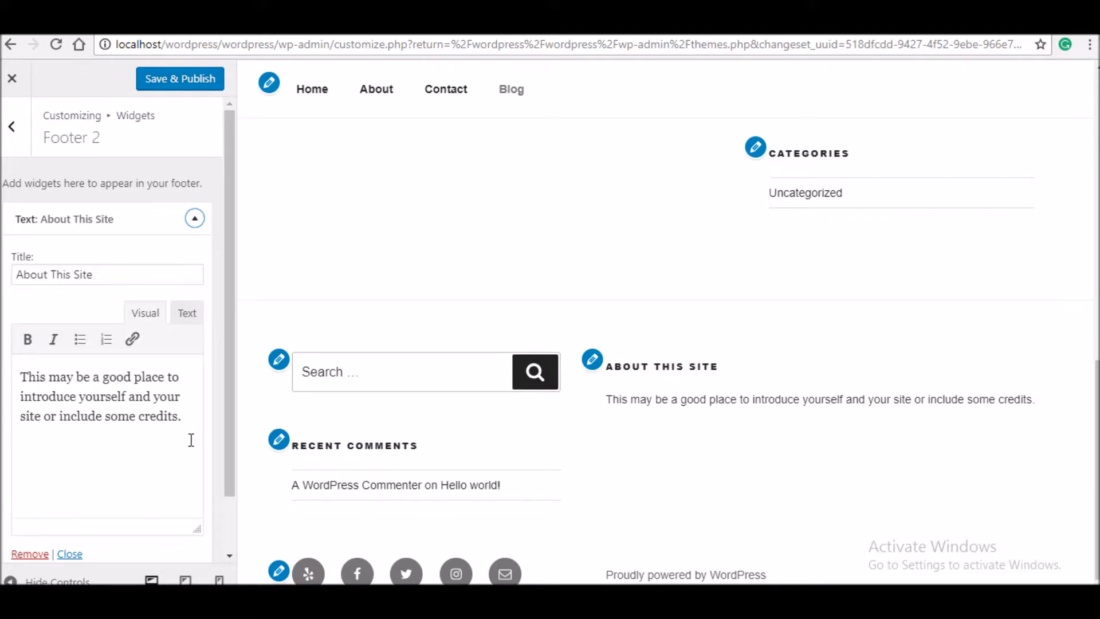
drag(191, 440, 1, 343)
text(we are a cool org)
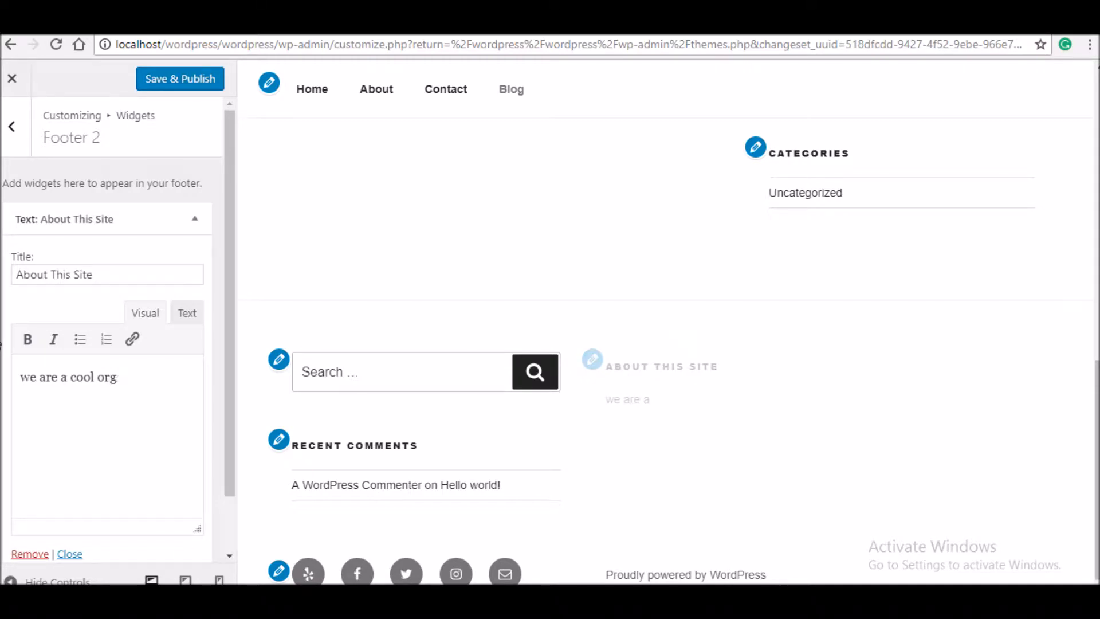
text(ani)
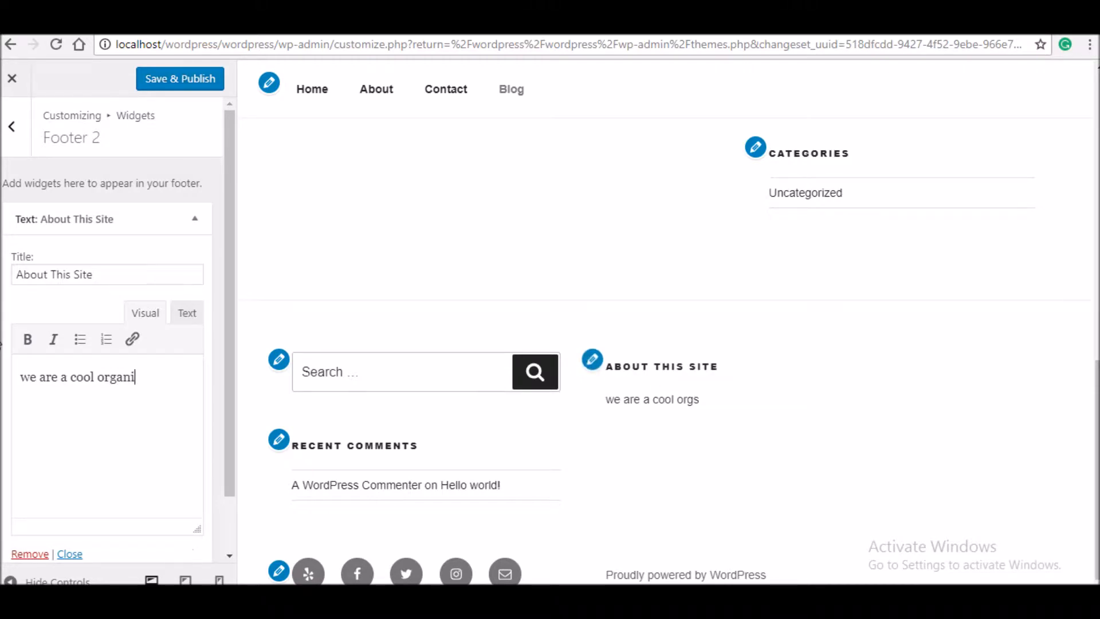
text(zation )
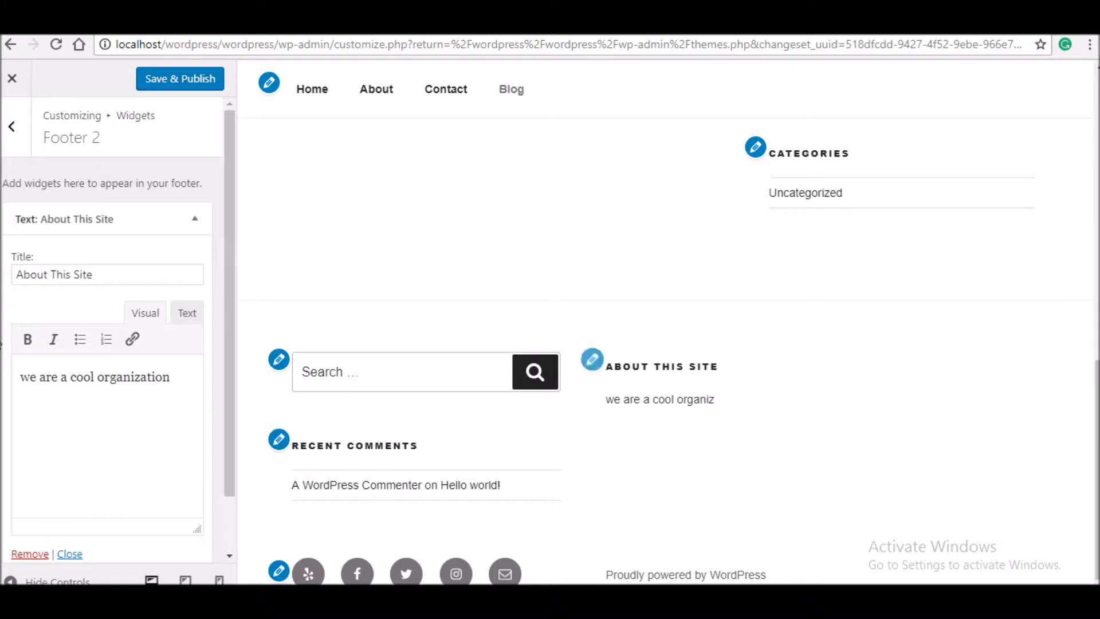
text(.)
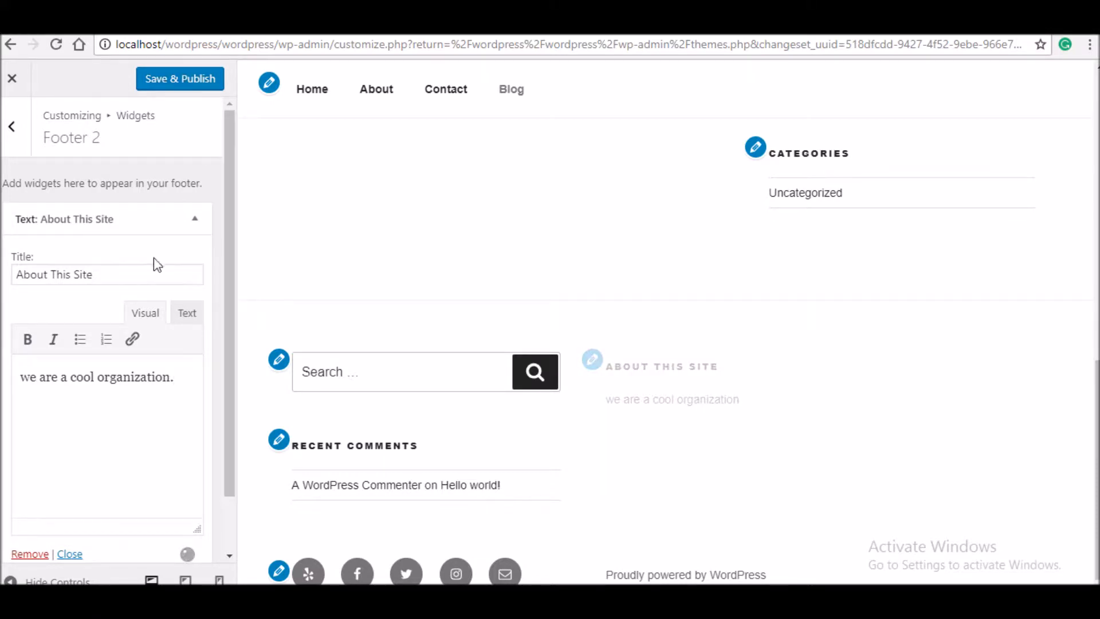
click(197, 219)
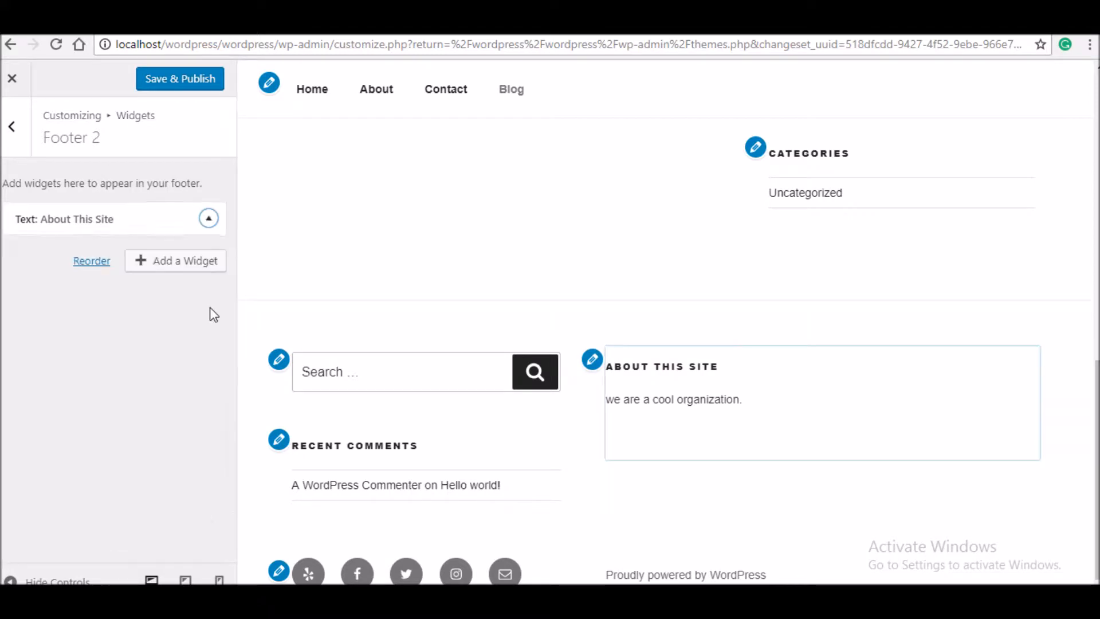
- Add a Recent Posts widget to Footer 2, collapse it, and go back to the Widgets panel
click(193, 265)
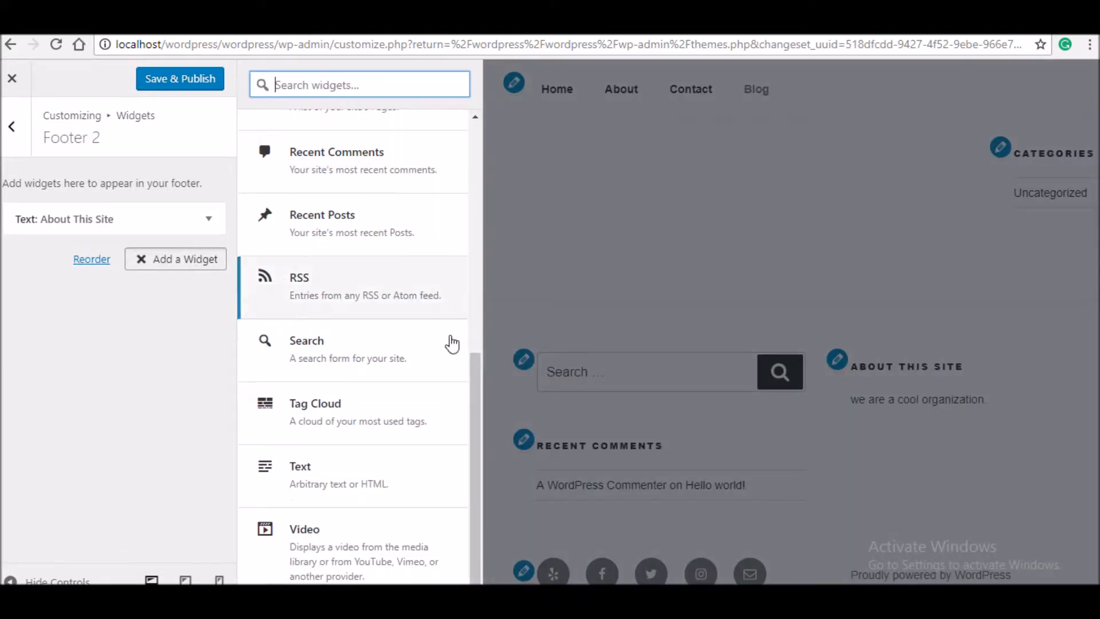
click(428, 244)
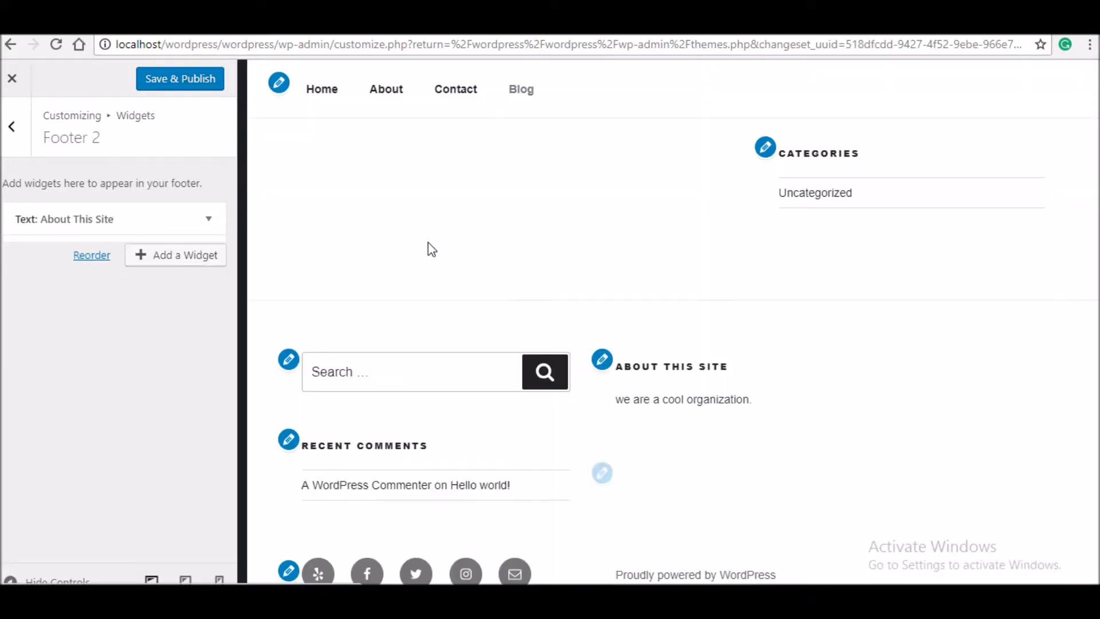
click(208, 250)
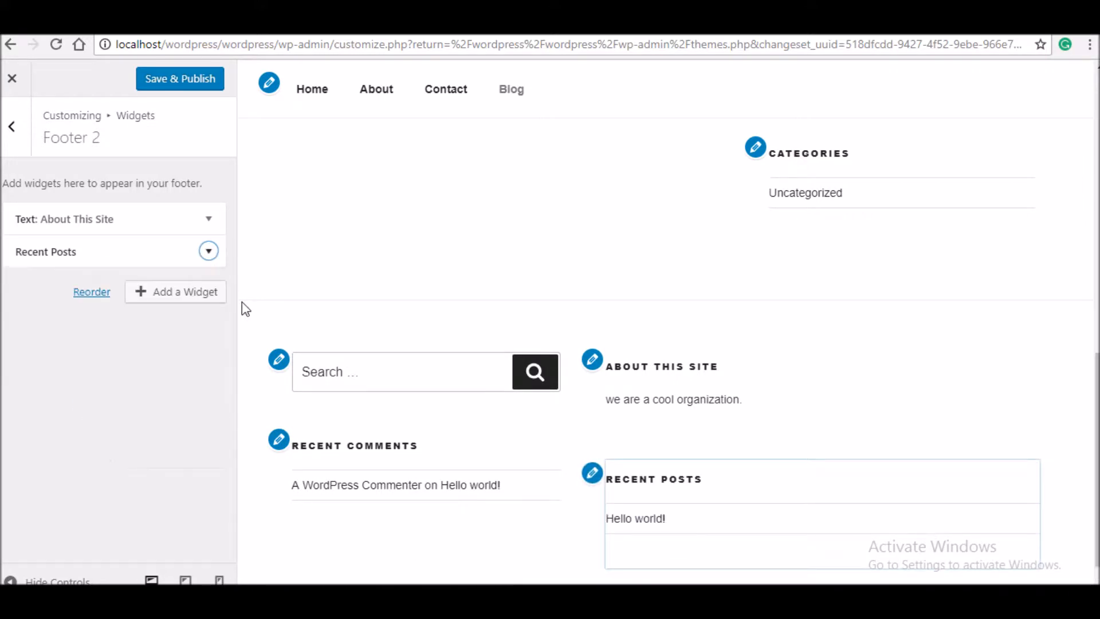
drag(1097, 459, 1097, 179)
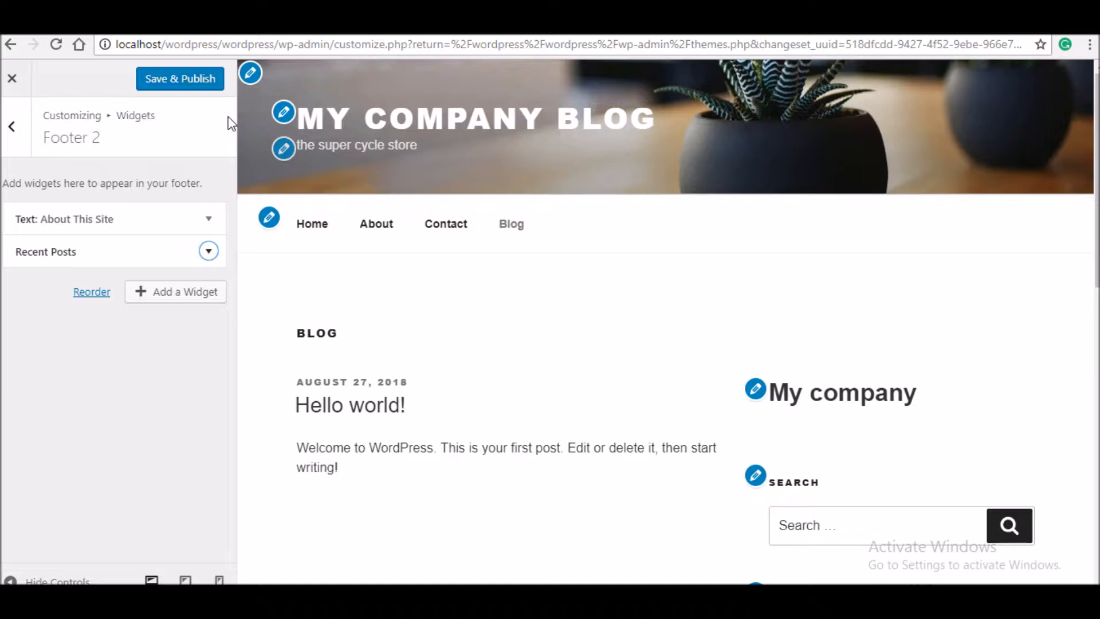
click(12, 126)
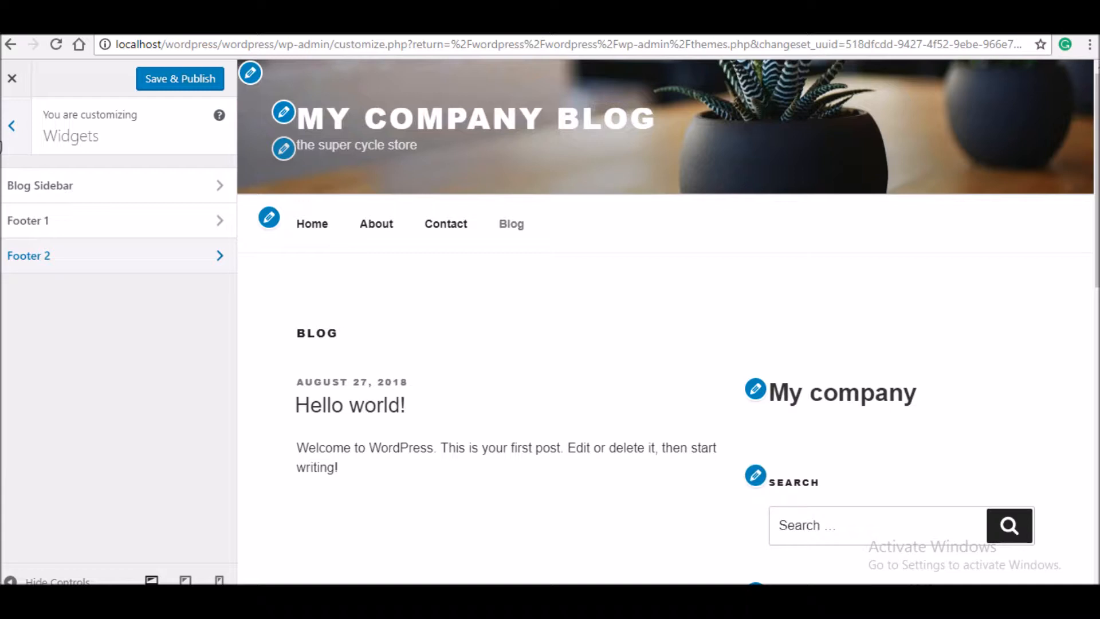
- Preview the home page and open Header Media to view the current potted-plant header image
click(5, 143)
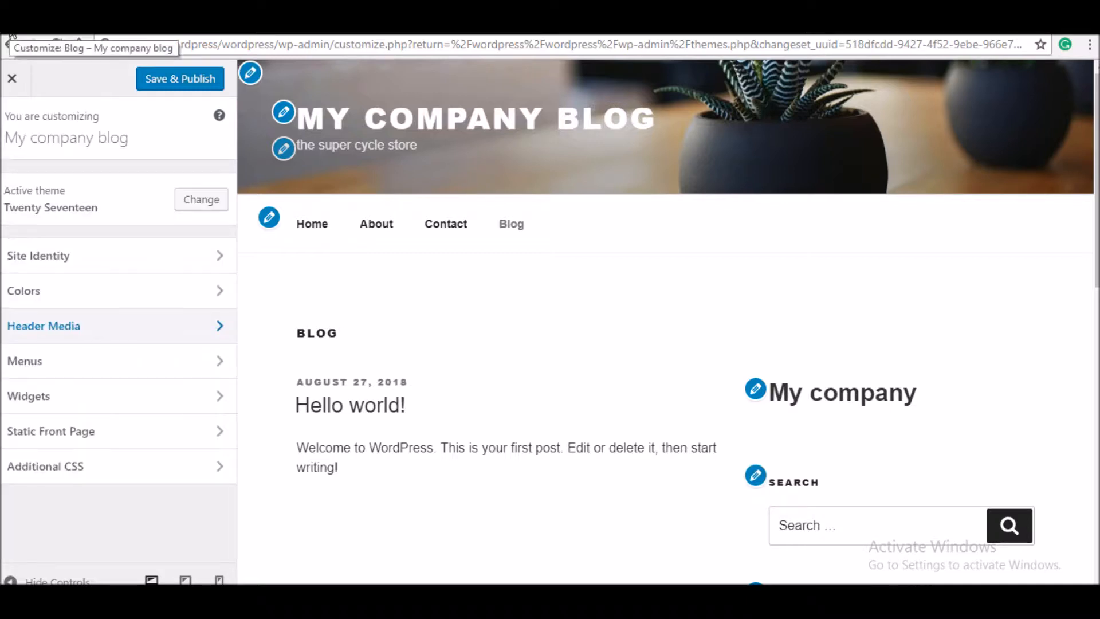
click(324, 227)
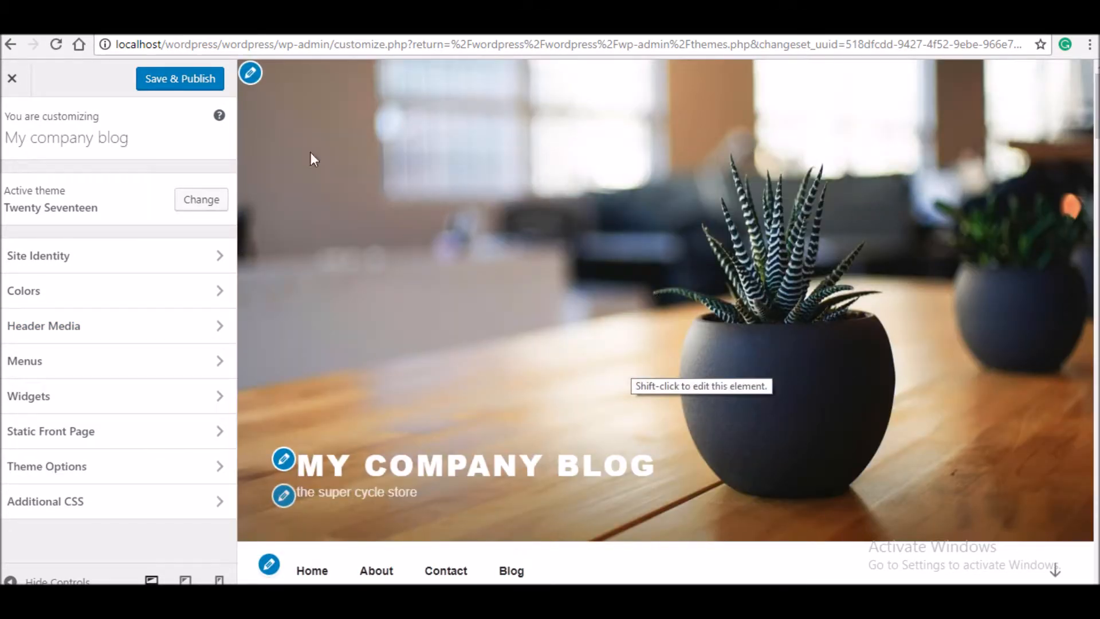
click(252, 75)
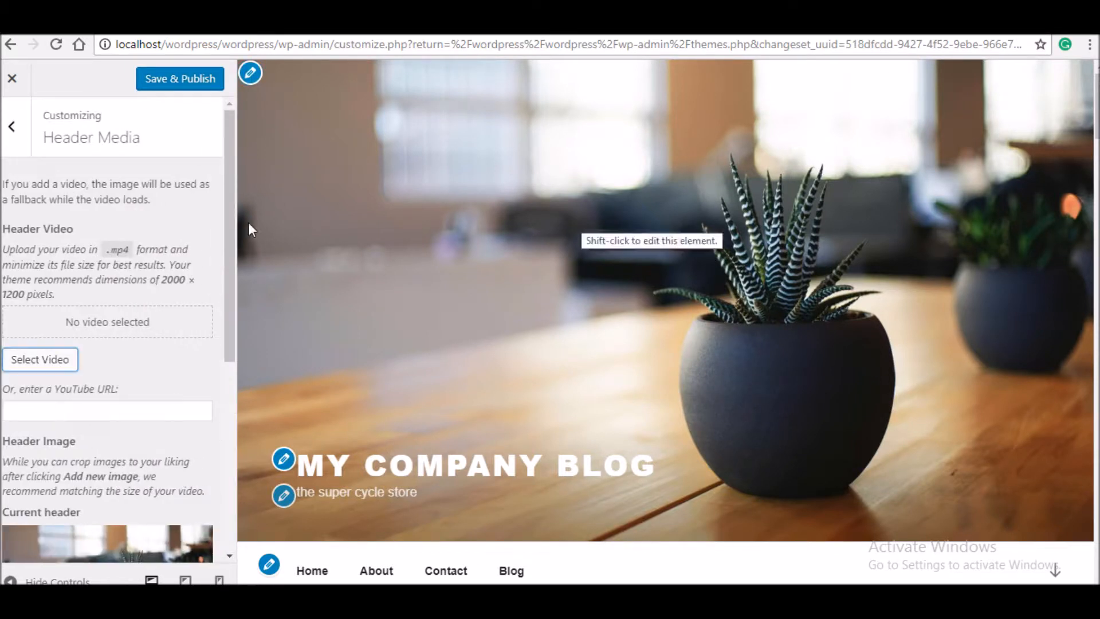
drag(234, 252, 216, 451)
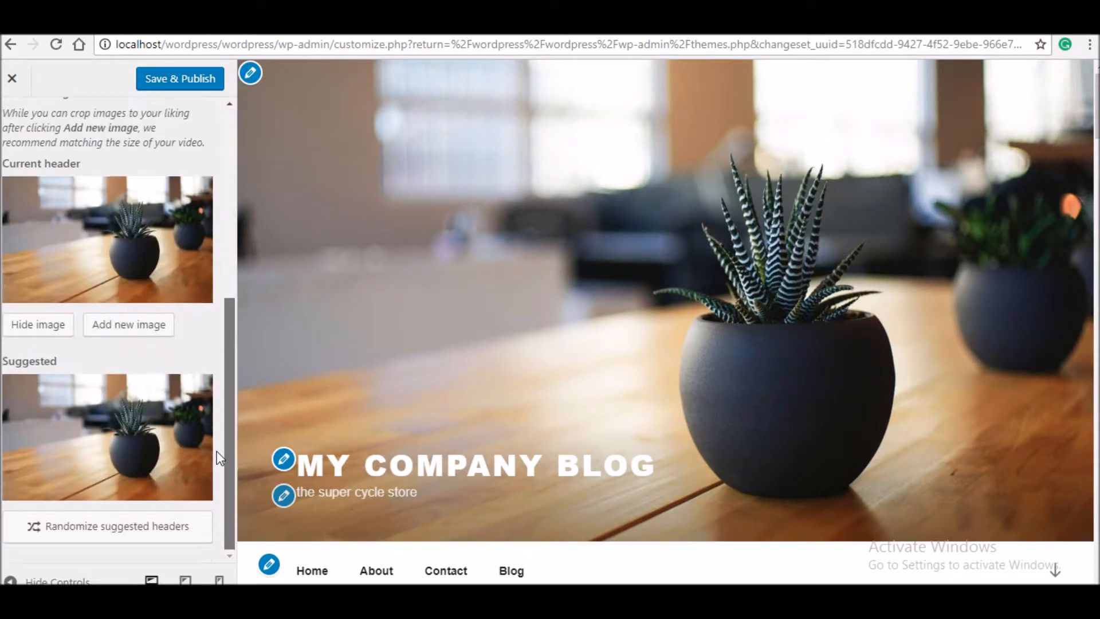
drag(225, 338, 206, 80)
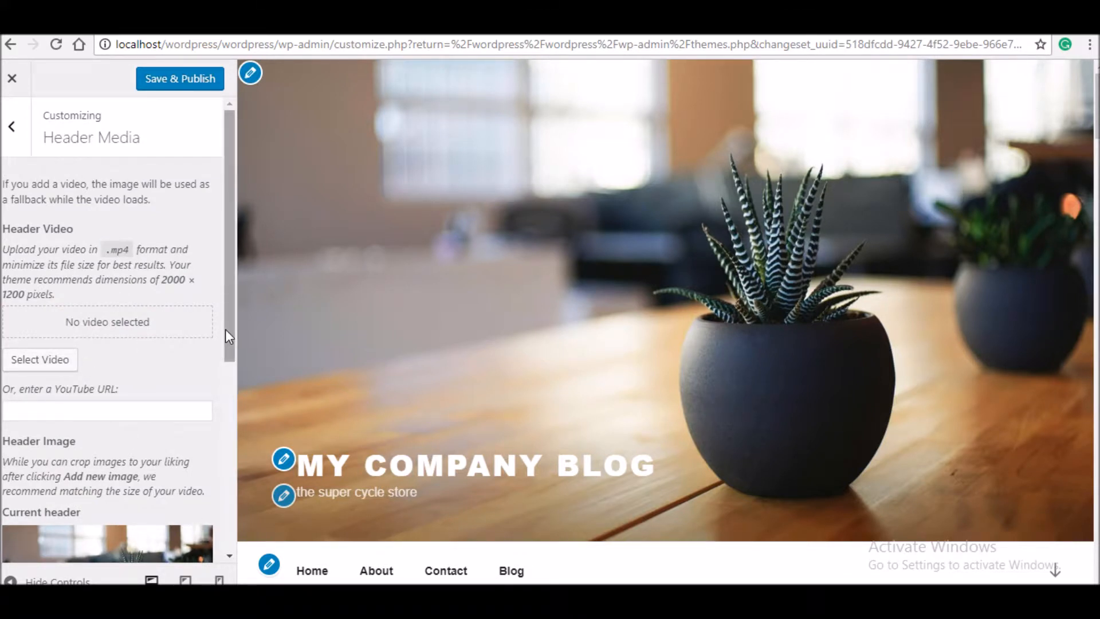
drag(225, 331, 223, 507)
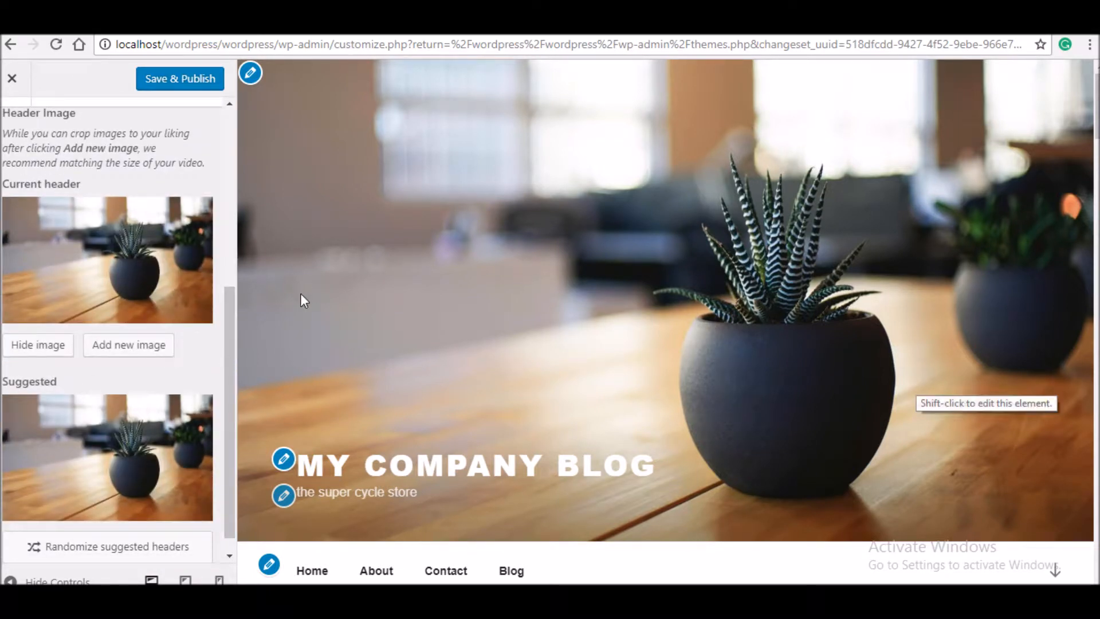
- Upload the bgcontact laptop photo and crop it to header size as the new header image
click(144, 347)
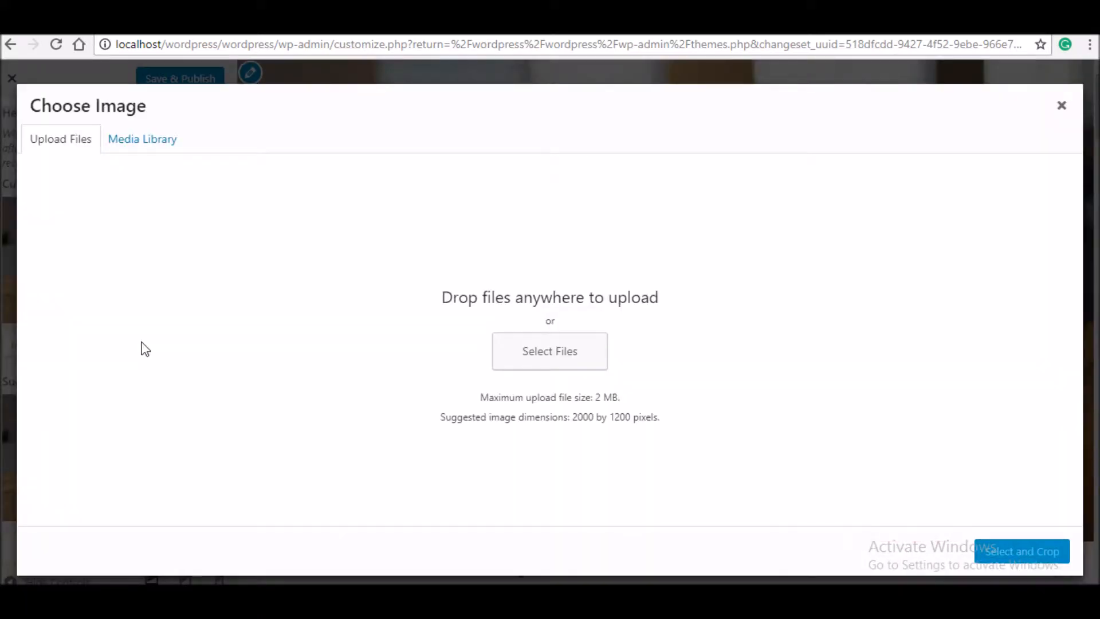
click(580, 352)
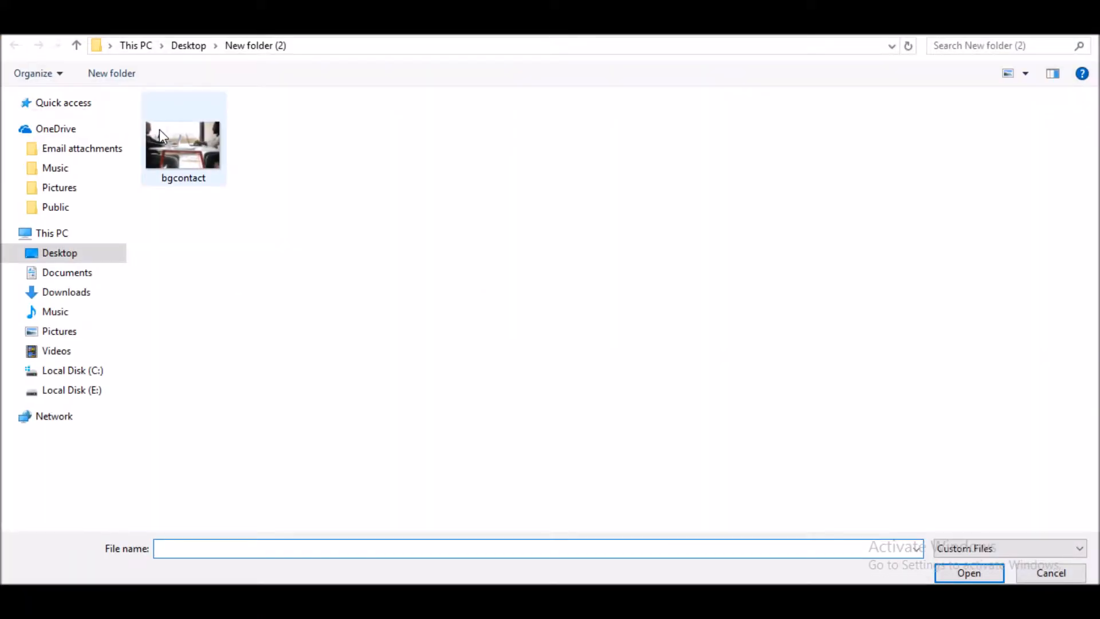
double_click(188, 129)
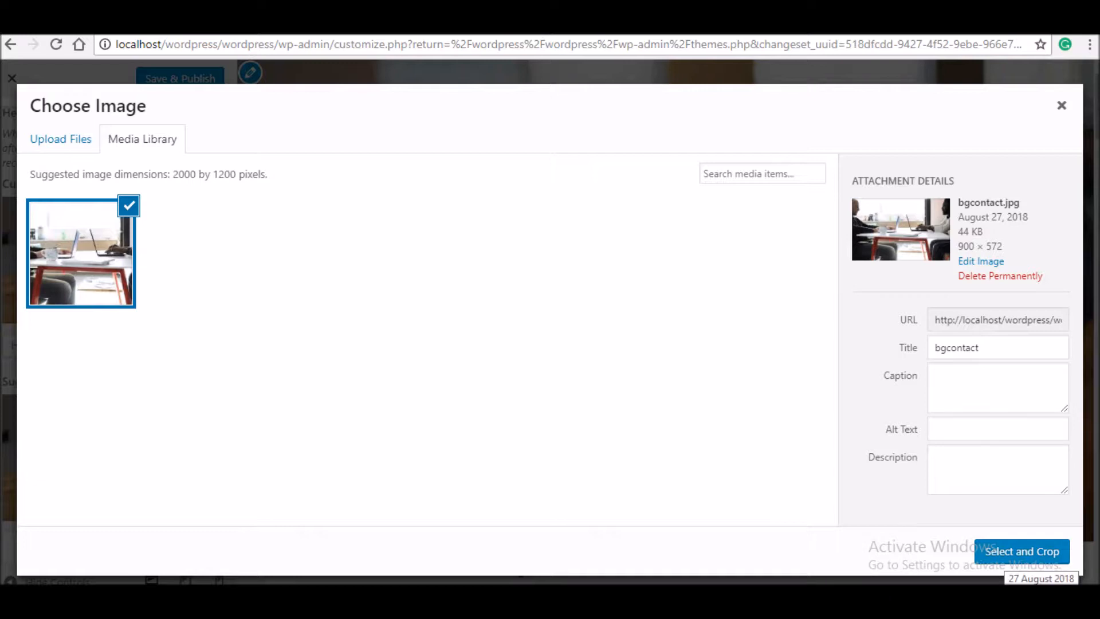
click(1014, 558)
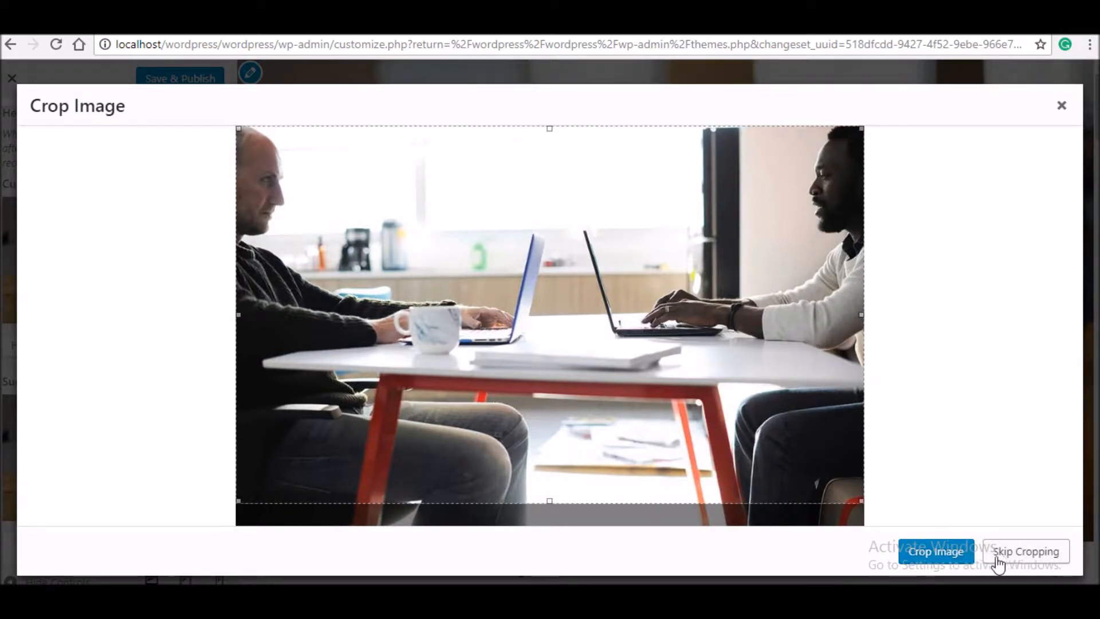
click(948, 558)
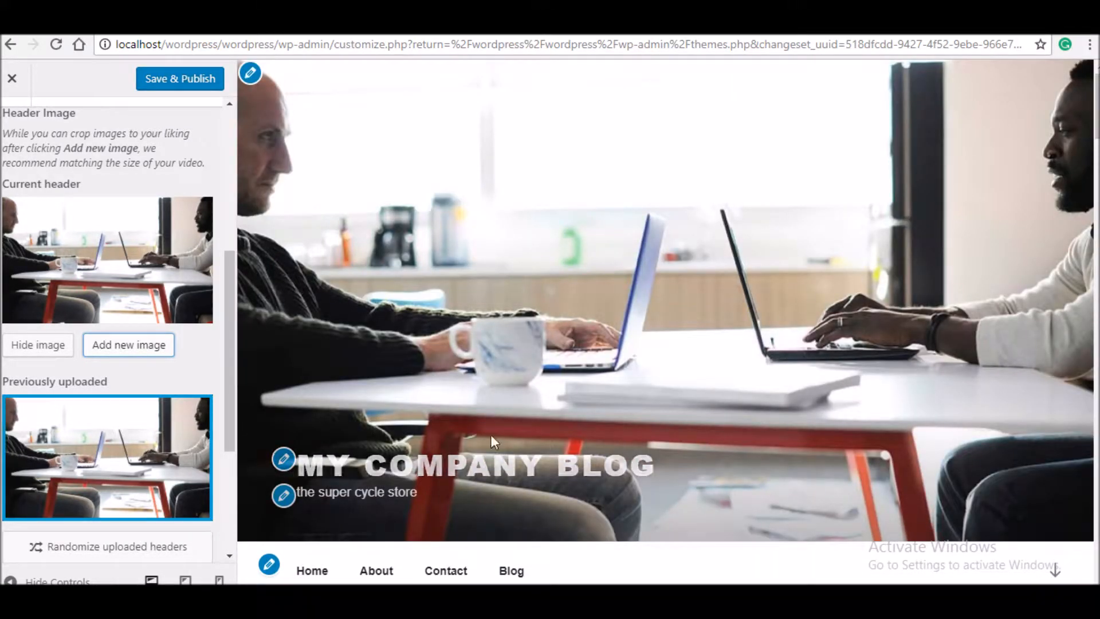
- Save & Publish the new header image, then close the Customizer
click(196, 84)
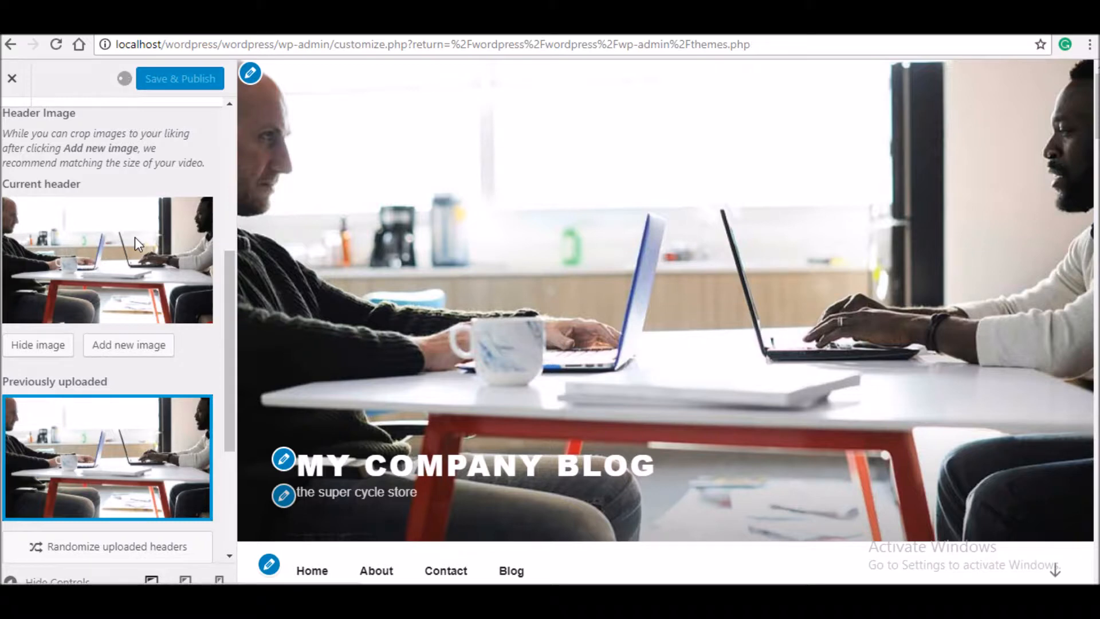
mouse_move(166, 420)
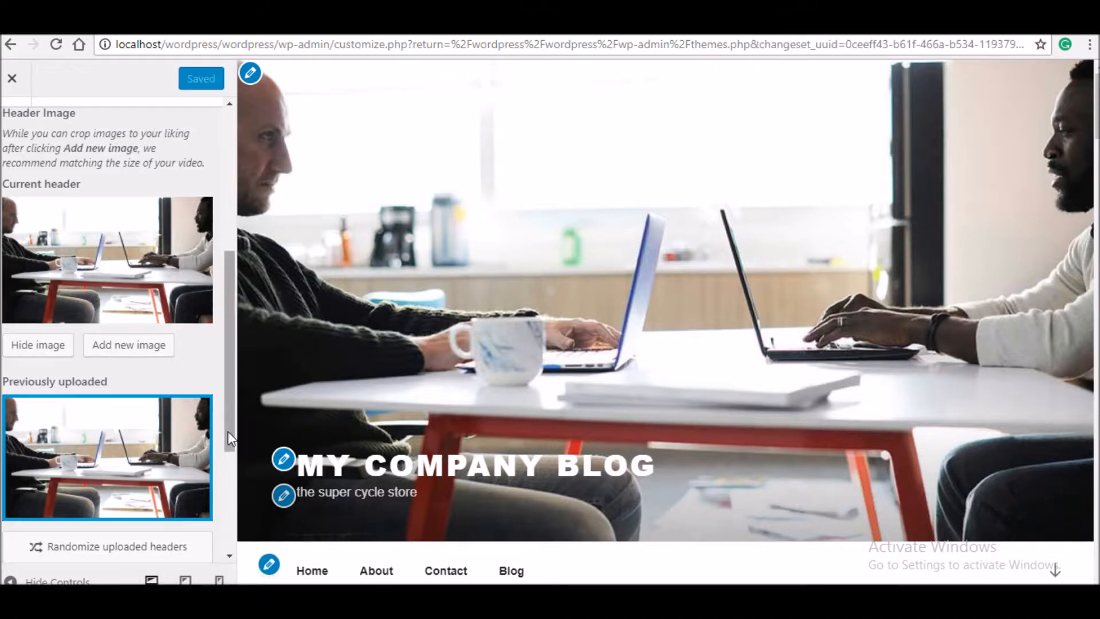
drag(228, 442, 217, 526)
scroll(215, 539, up, 4)
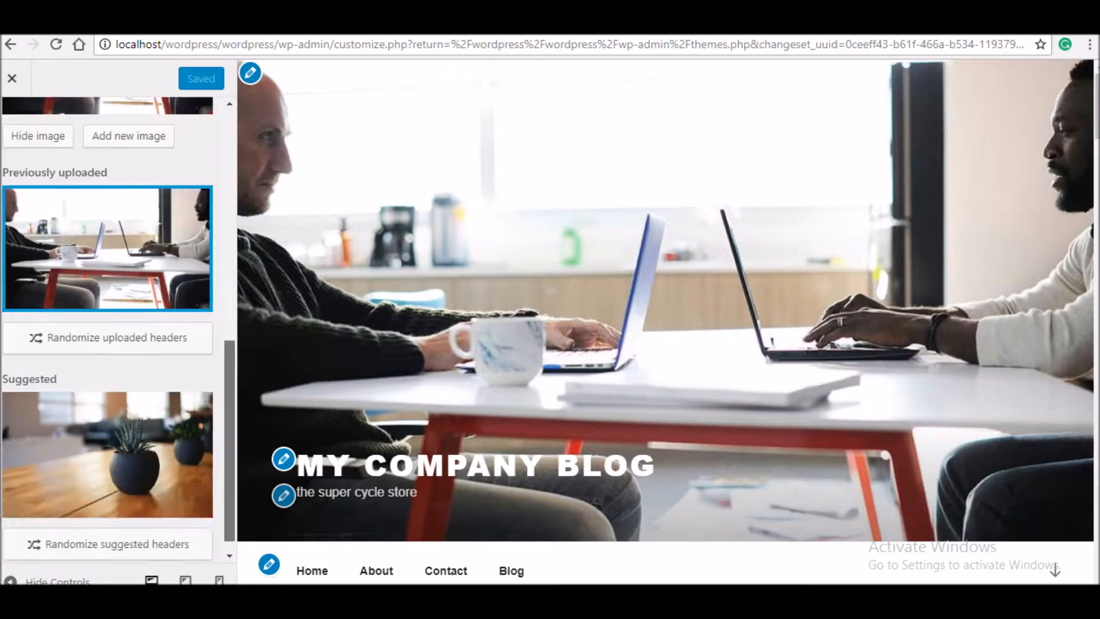
click(19, 81)
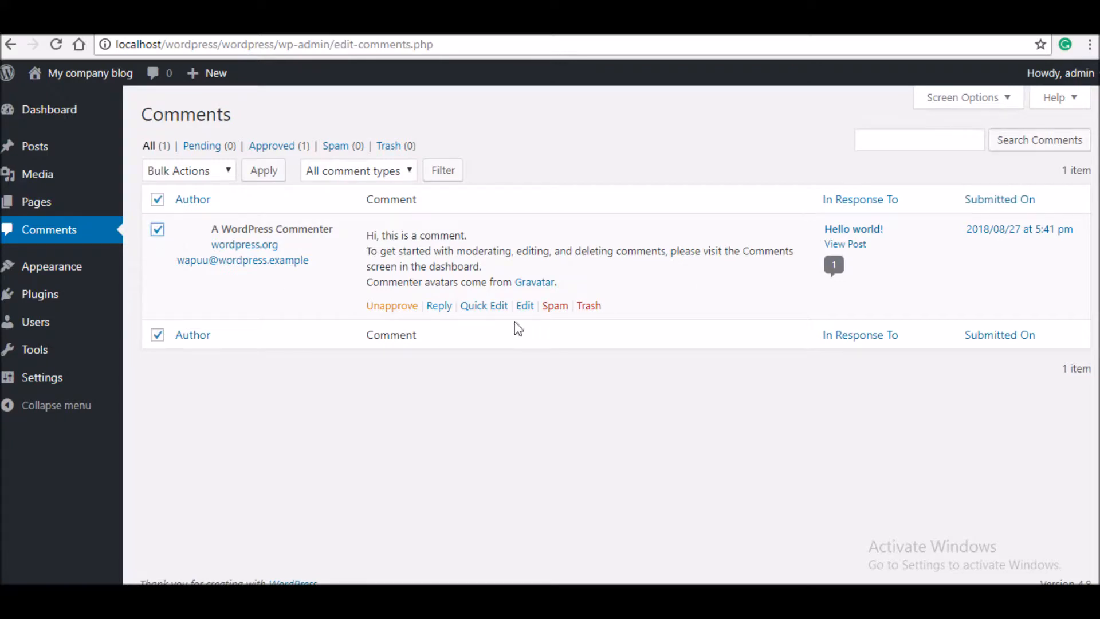
- Trash the sample WordPress comment and open the About page editor in a new tab
click(582, 308)
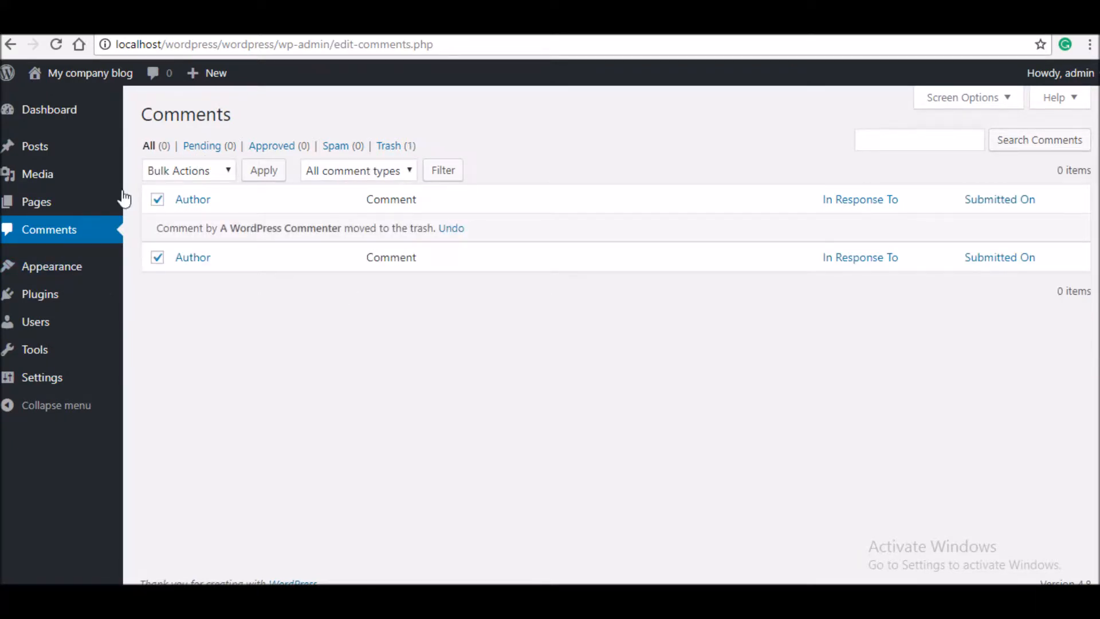
mouse_move(84, 206)
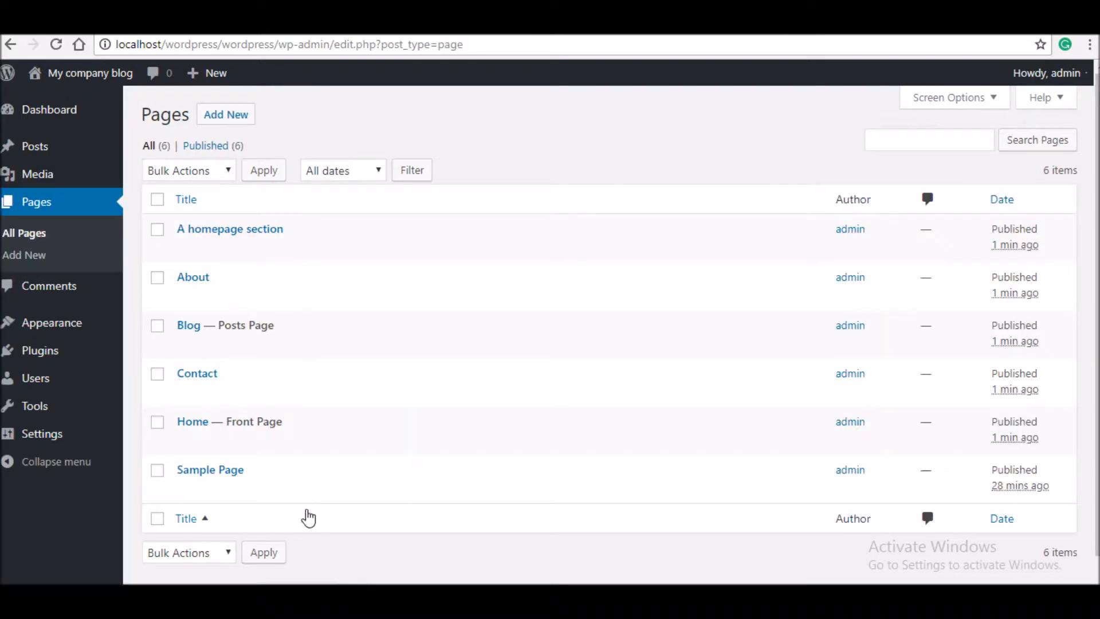
mouse_move(199, 292)
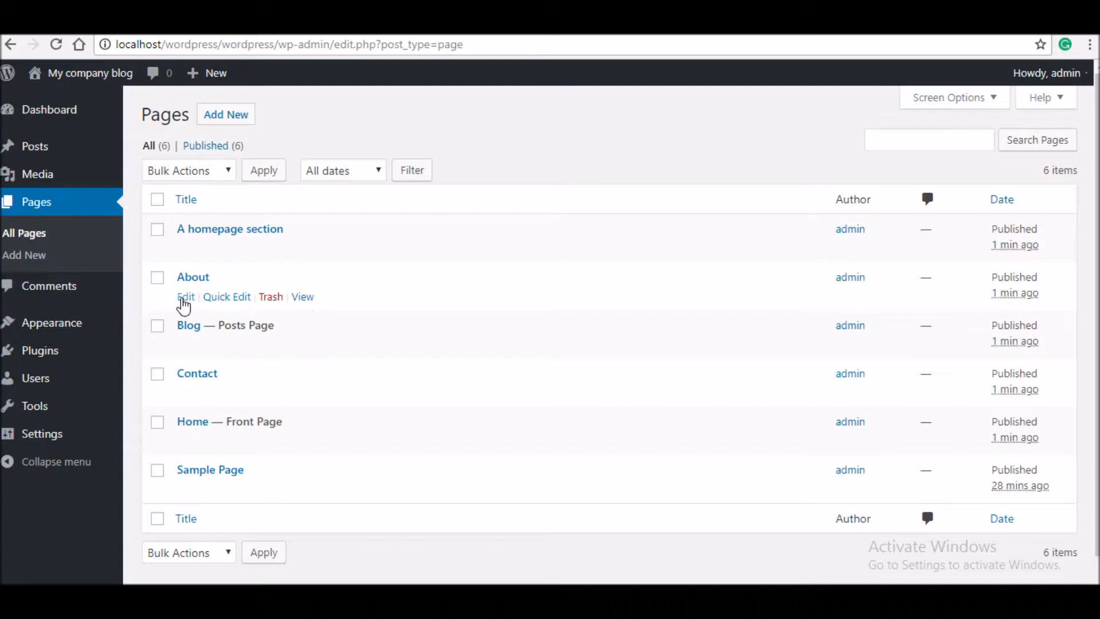
right_click(186, 304)
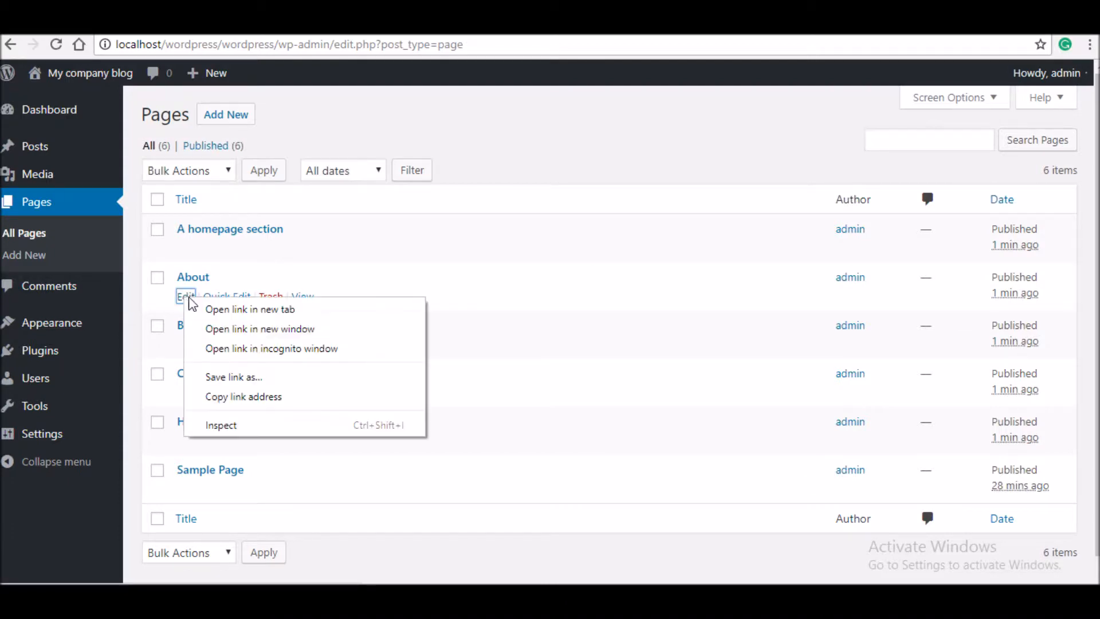
click(217, 308)
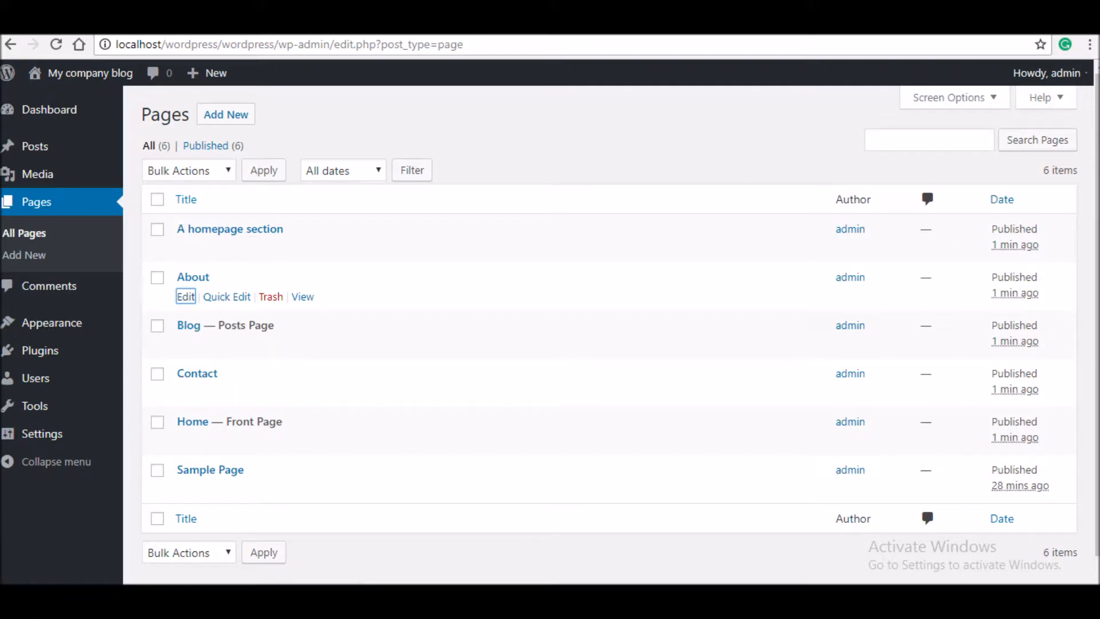
- Check the About editor tab, then go back to the Posts list
key(ctrl+Tab)
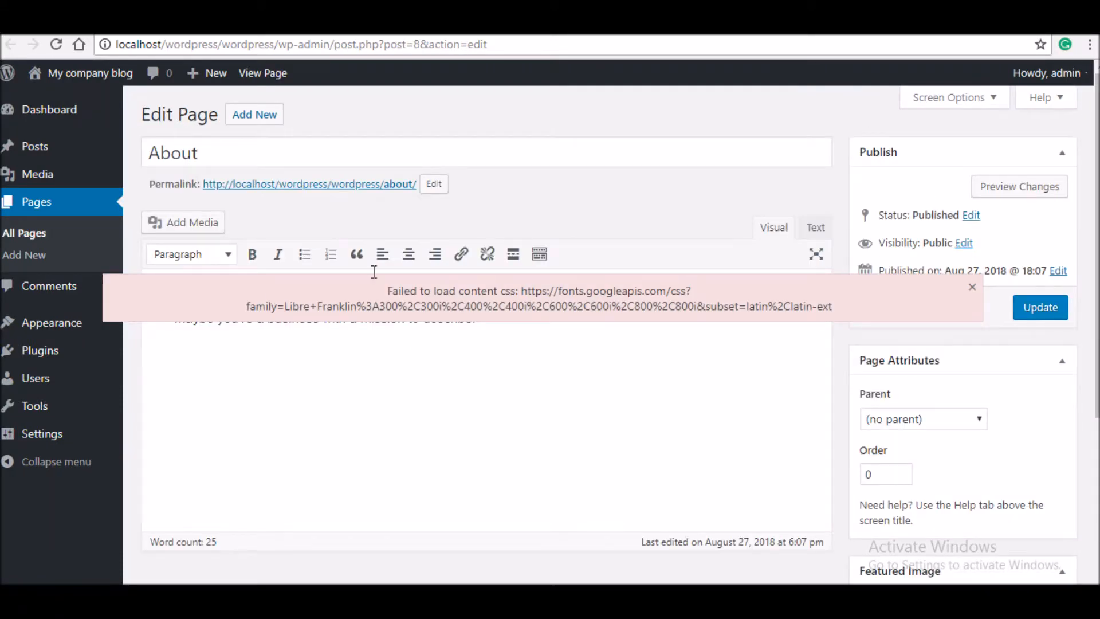
click(122, 22)
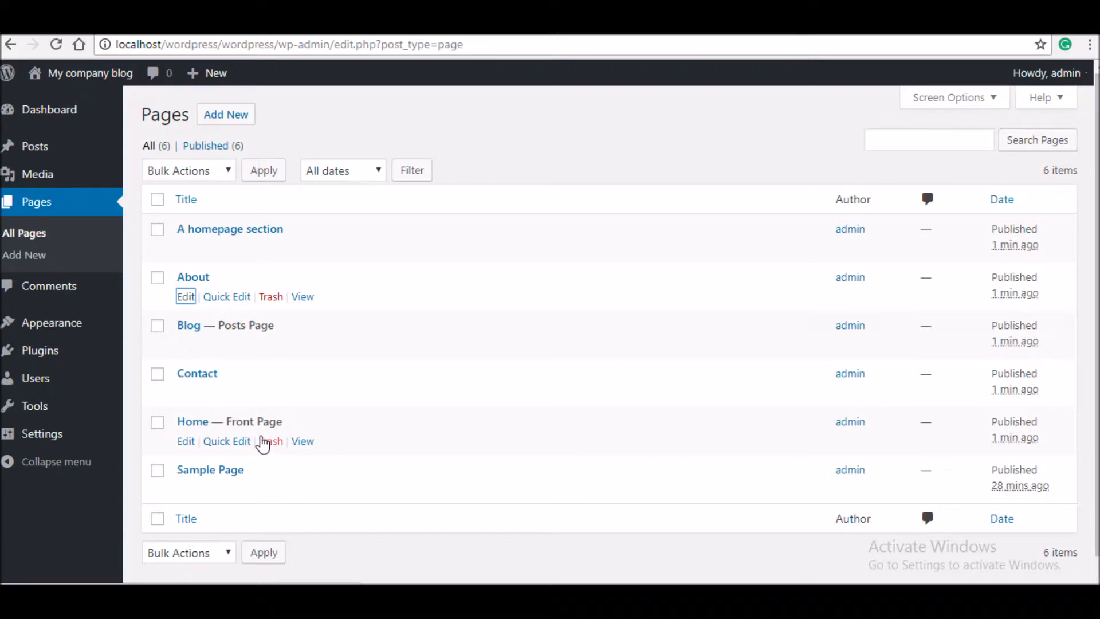
mouse_move(89, 185)
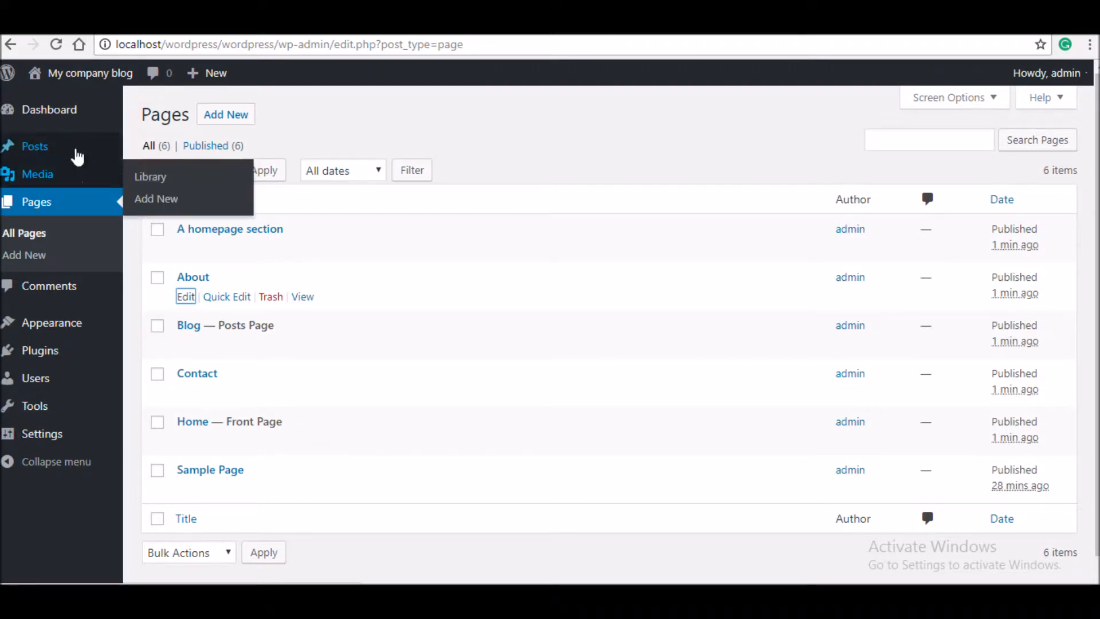
click(78, 154)
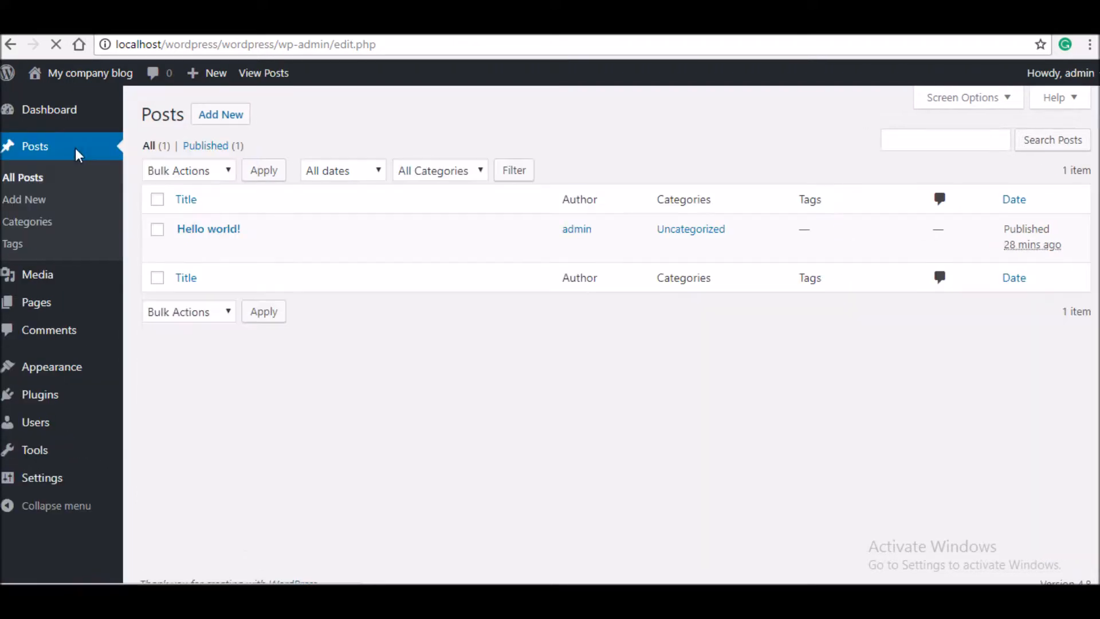
- Trash the Hello world! post and start a blank new post with the cursor in the body
mouse_move(192, 252)
click(281, 249)
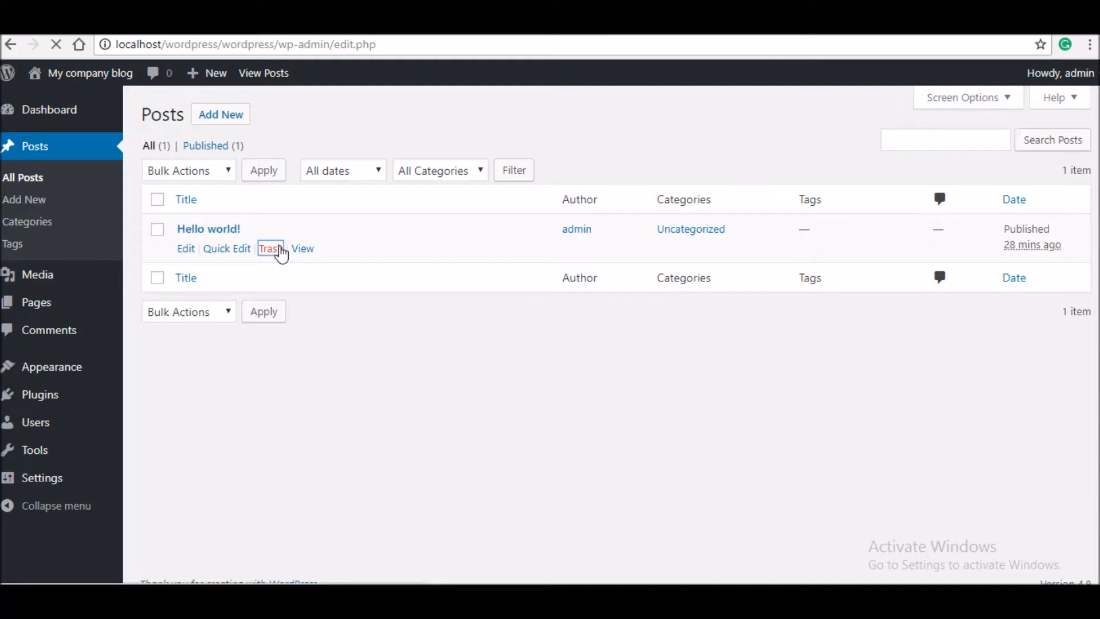
click(225, 117)
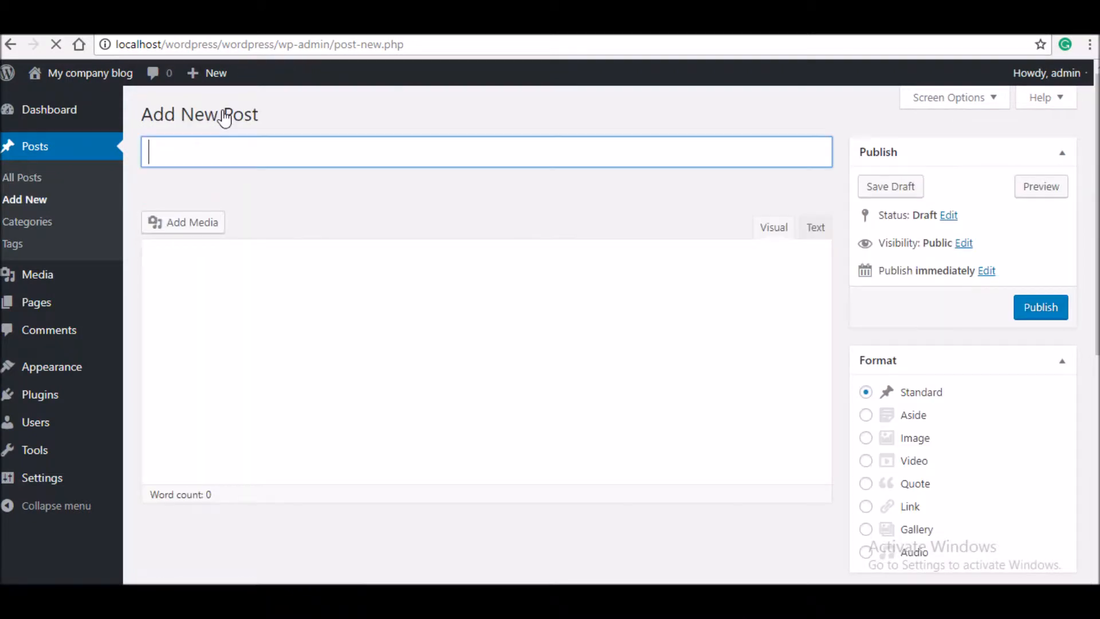
click(528, 388)
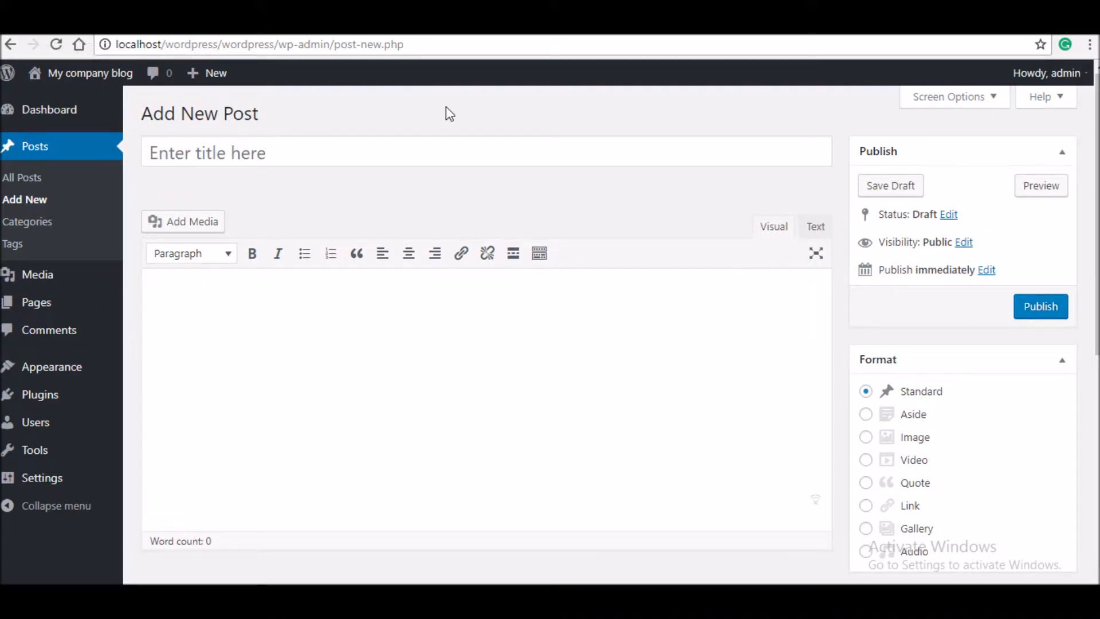
- Title the post 'sample blog' and write 'this is a cool blog' and 'check this out'
click(339, 147)
text(sample blog)
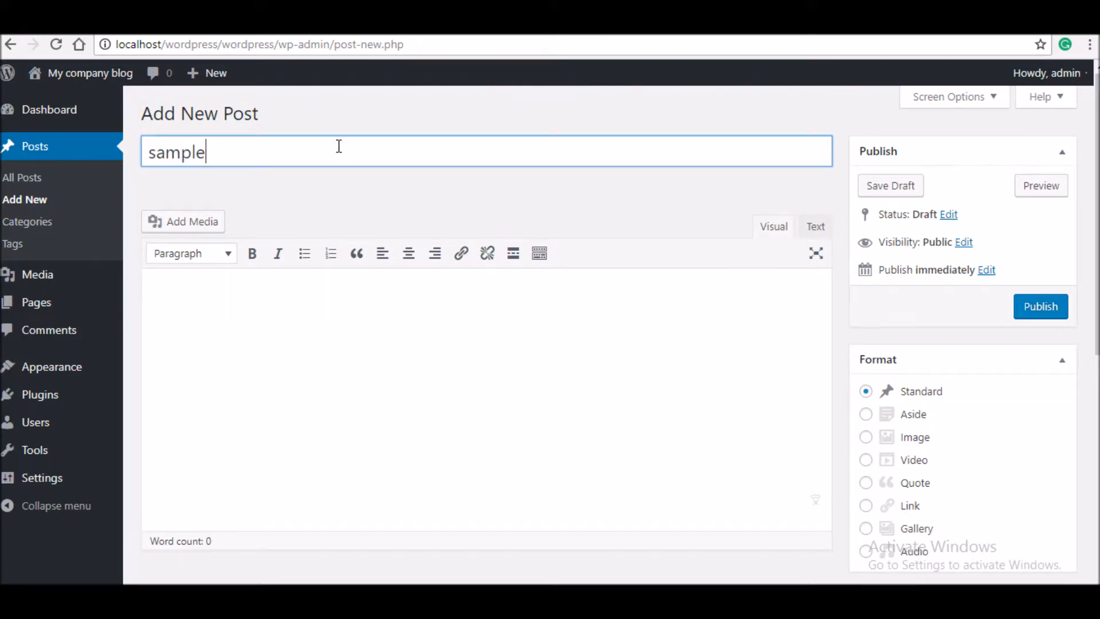
click(327, 271)
text(this is a cool blog)
key(Return)
text(check this out)
- Format the 'check this out' line as a bold, centred Heading 4
drag(256, 337, 174, 336)
click(252, 258)
click(409, 253)
click(192, 253)
click(189, 381)
click(283, 387)
- Insert the sandwich image into the post and centre it
click(183, 221)
click(380, 260)
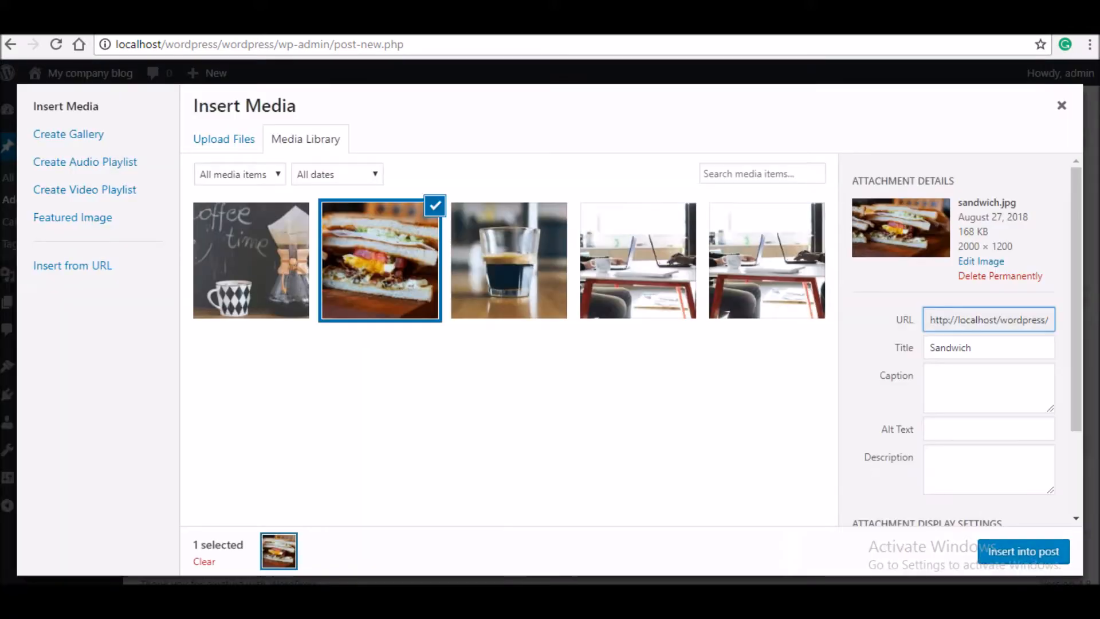
click(1023, 550)
click(296, 394)
click(258, 299)
- Add a new post category named 'sample'
scroll(917, 343, down, 5)
click(910, 294)
text(sample)
key(Return)
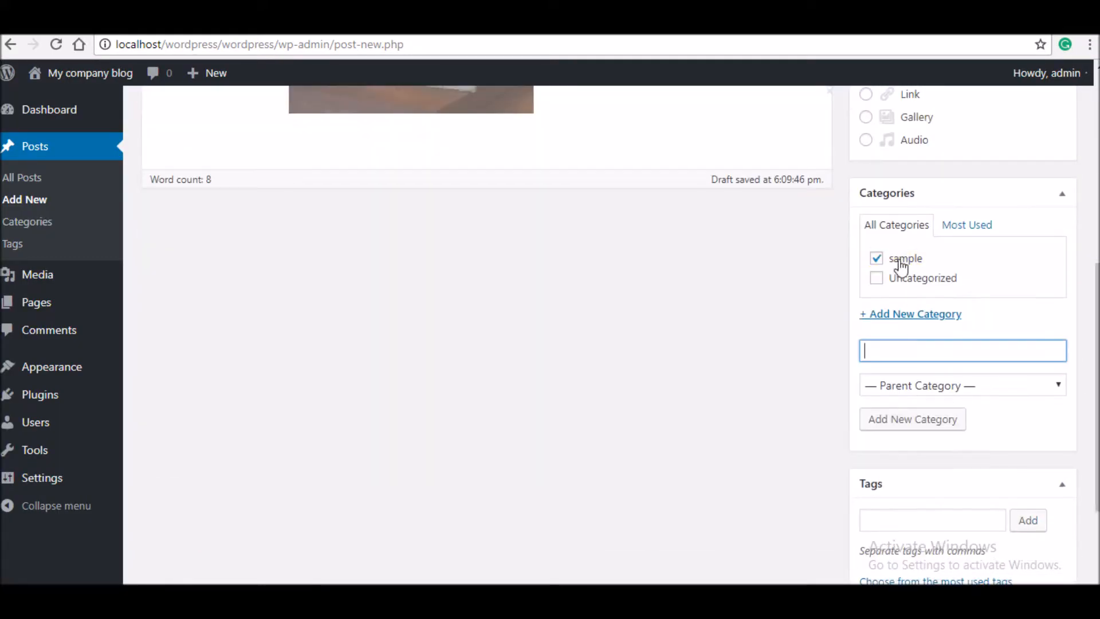
- Tag the post with 'a post', 'cool', 'great' and 'awesome'
scroll(1048, 535, down, 2)
click(991, 404)
text(a post)
key(Return)
text(cool great)
key(Return)
text(awesome)
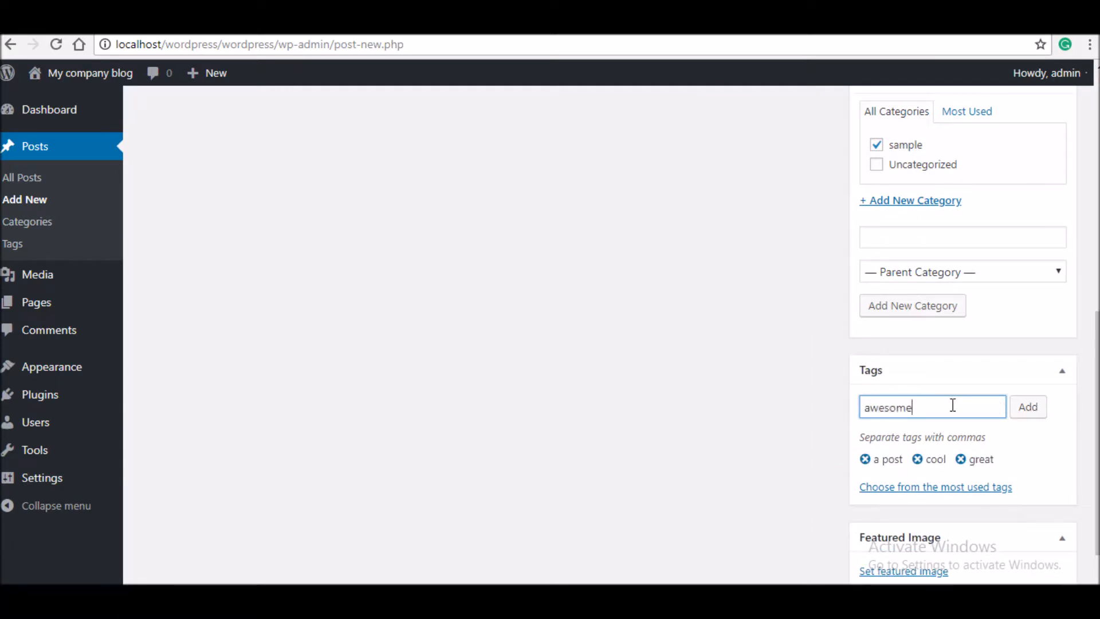
key(Return)
- Set the espresso image as the post's featured image instead of the coffee one
scroll(933, 504, down, 2)
click(933, 504)
click(81, 253)
click(1001, 556)
click(901, 501)
click(311, 252)
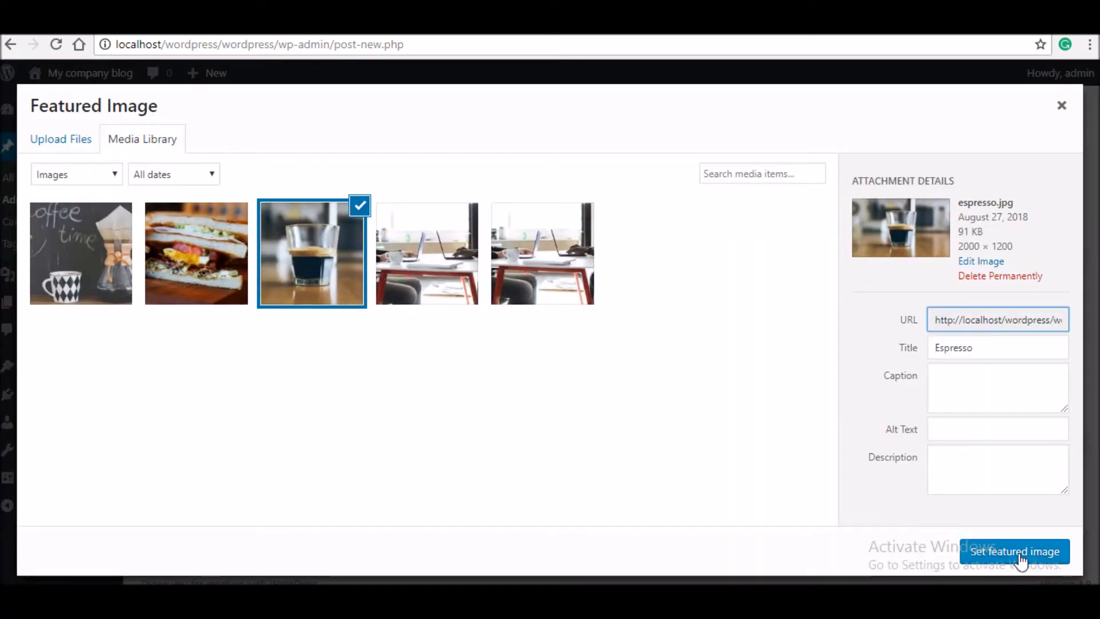
click(1014, 551)
- Check the post's HTML view, publish it, and dismiss the font loading error notice
scroll(1042, 321, up, 10)
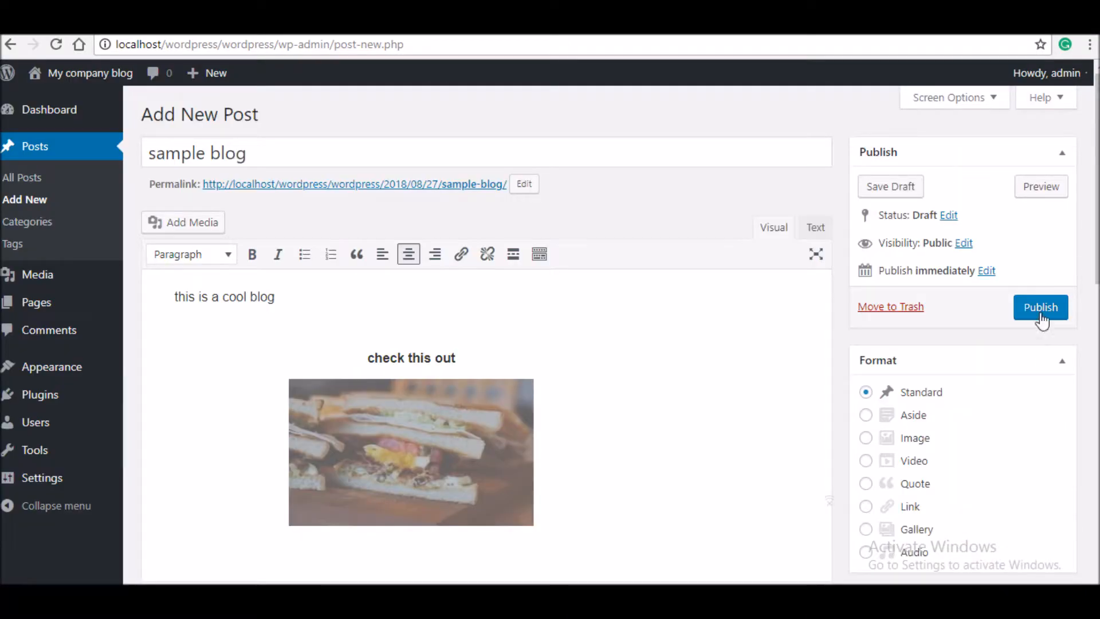
click(818, 228)
click(775, 228)
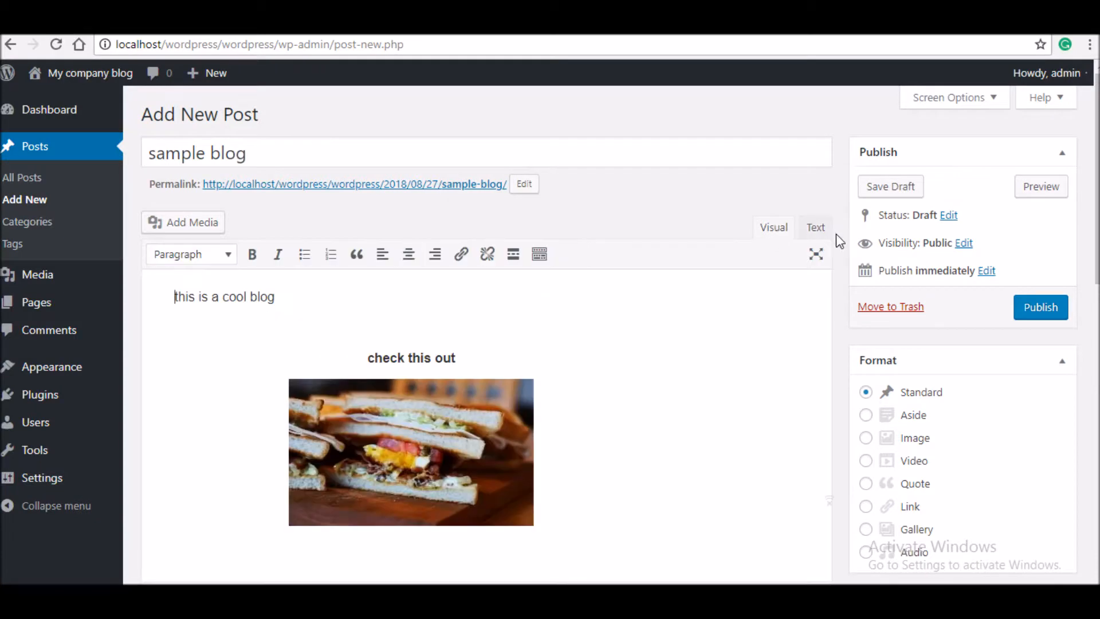
click(1059, 312)
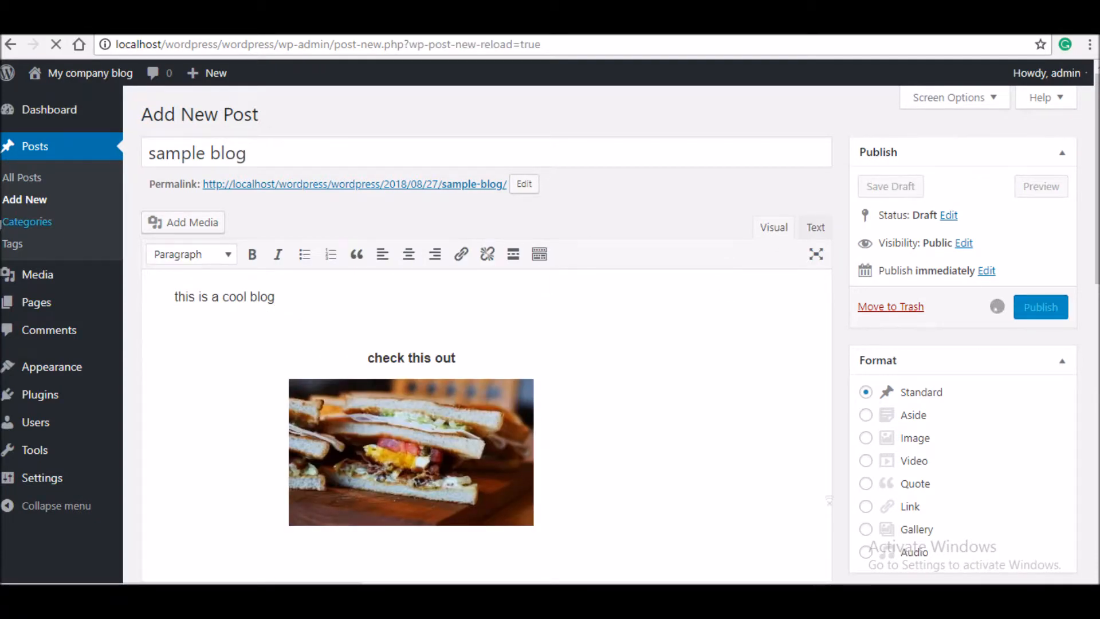
scroll(1007, 344, down, 10)
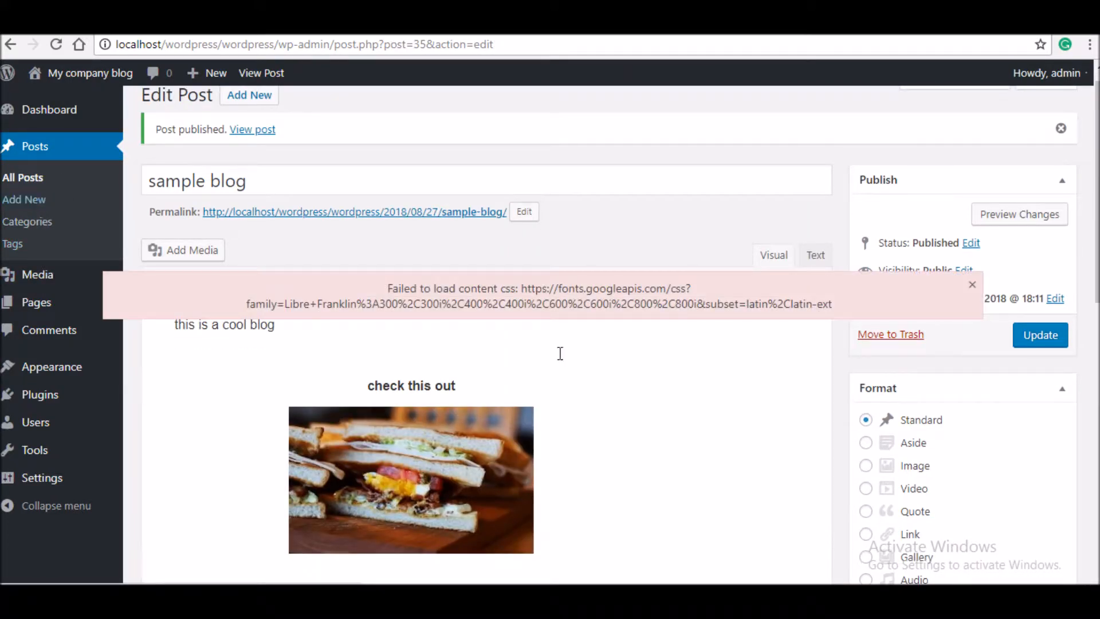
click(975, 285)
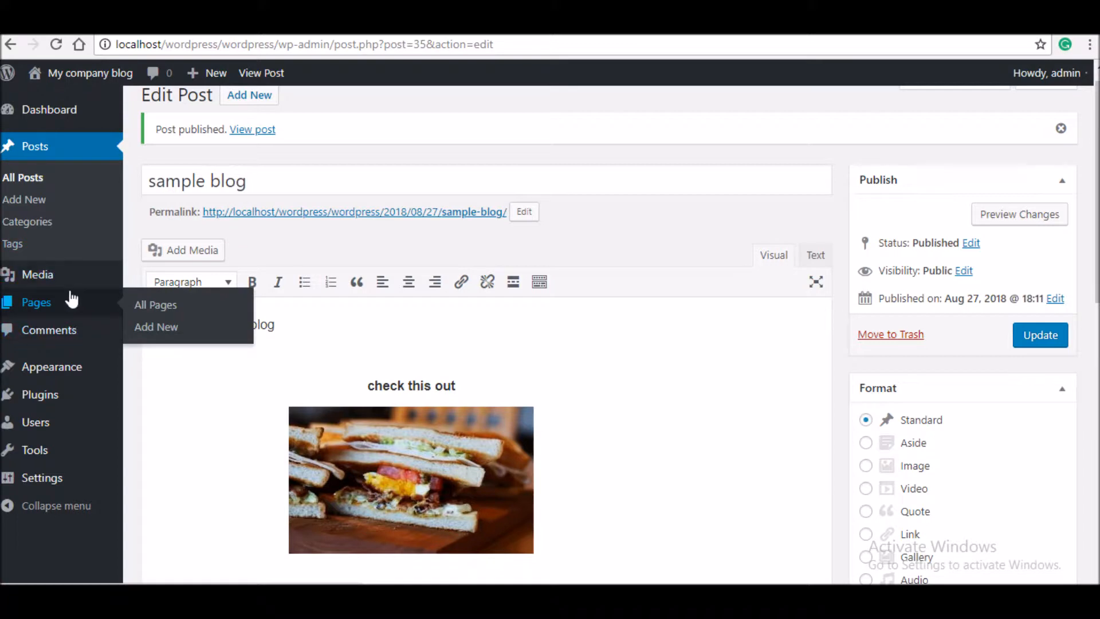
- Pass through the Media Library and Users list to reach the admin's Your Profile page
click(81, 275)
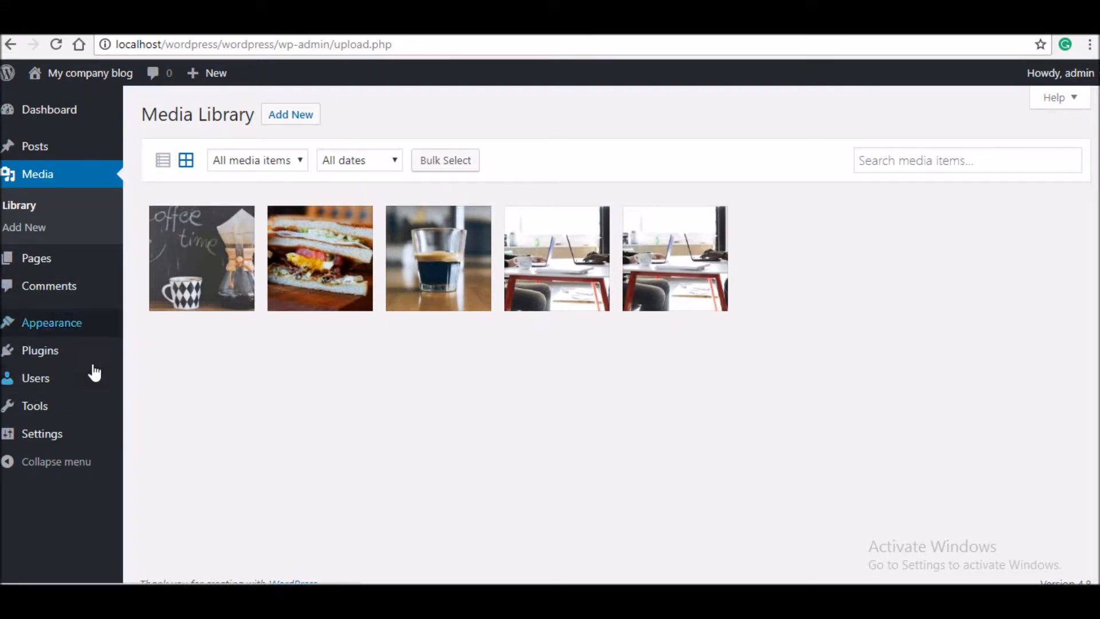
mouse_move(91, 362)
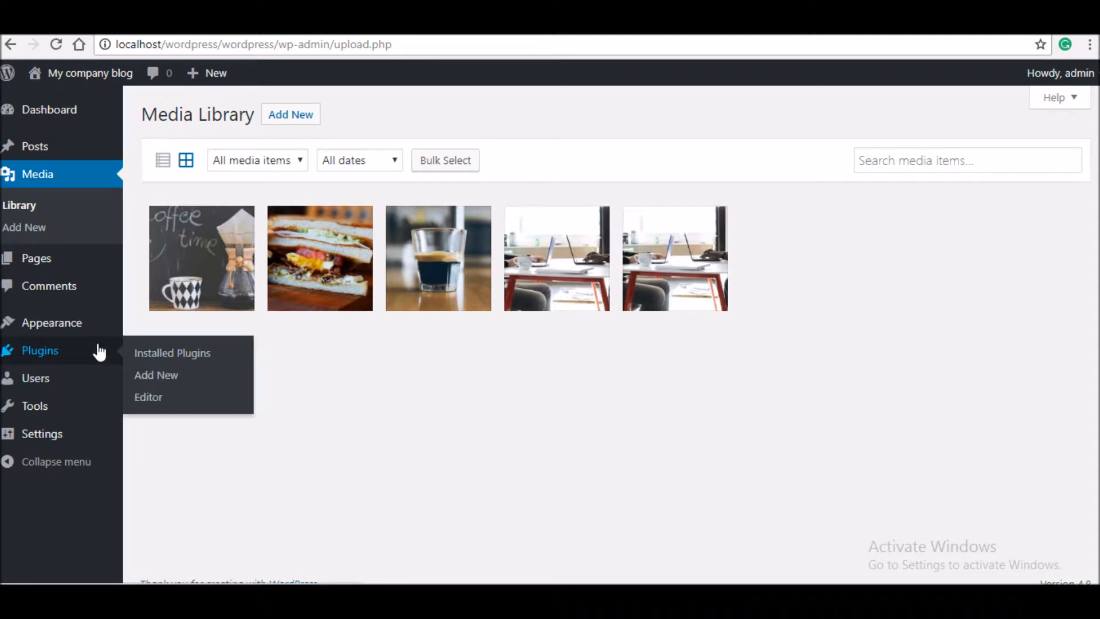
click(61, 380)
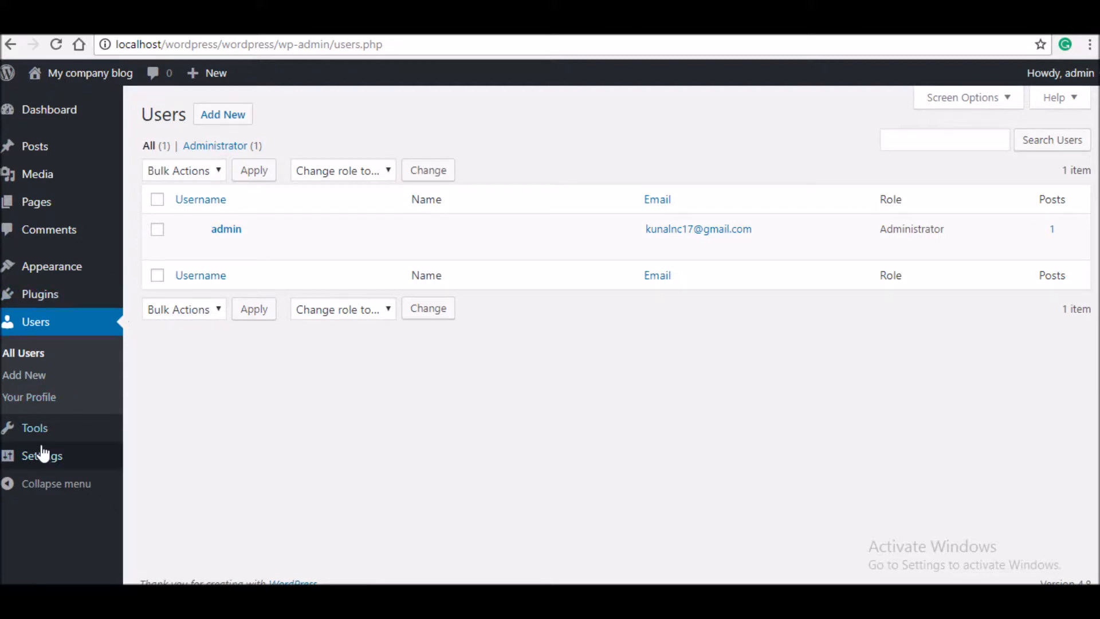
click(45, 405)
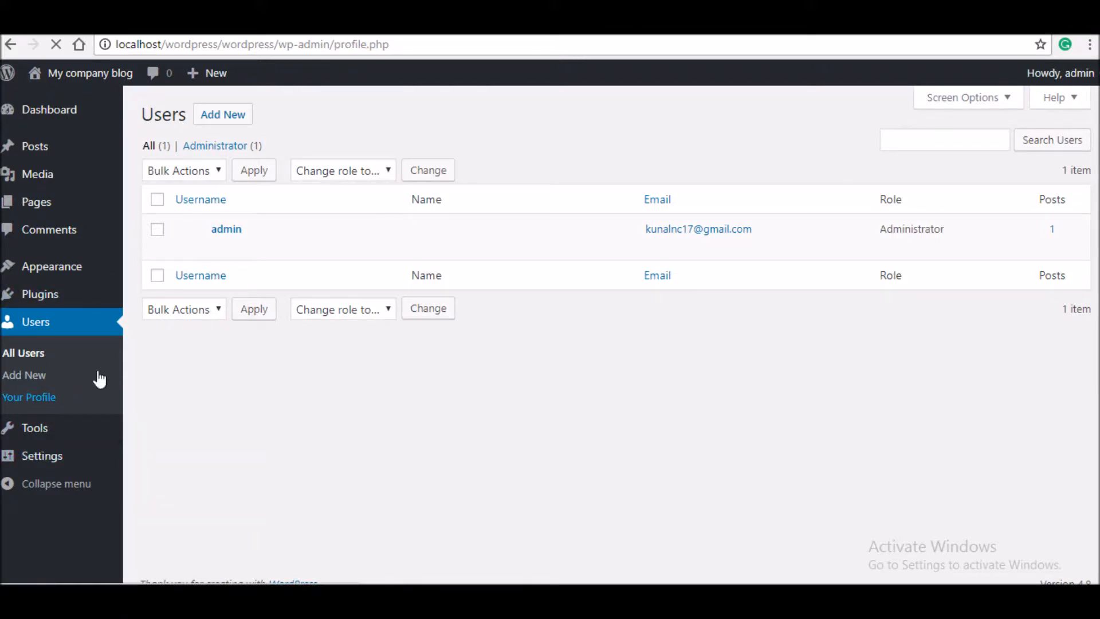
mouse_move(1046, 111)
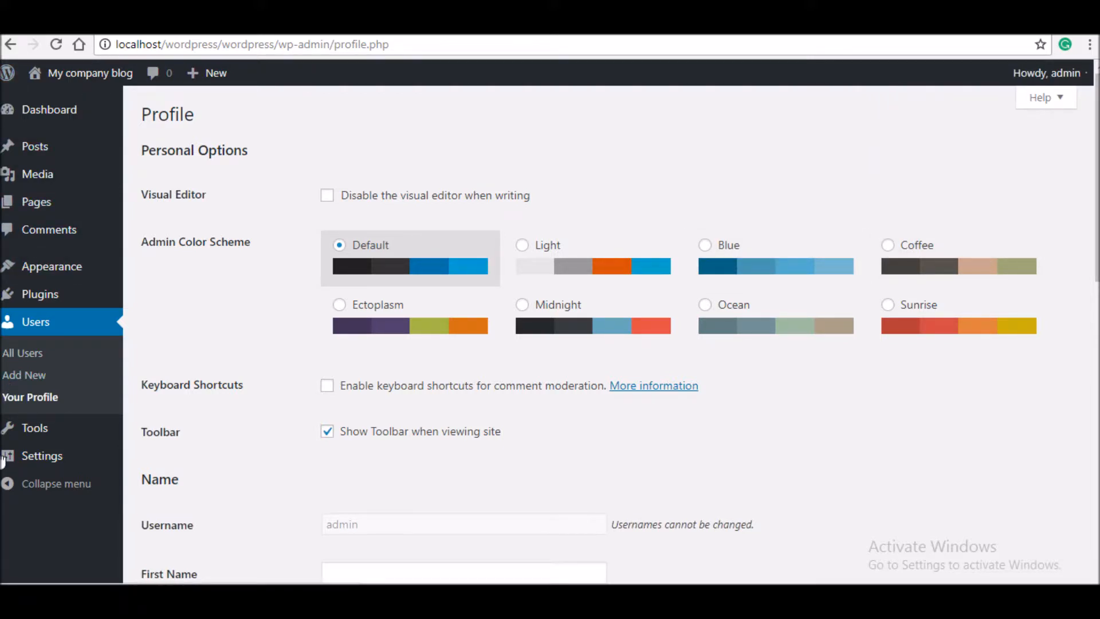
- Try the Midnight, Ectoplasm, Light, Ocean, Blue and Sunrise colour schemes, then return to Default
click(641, 349)
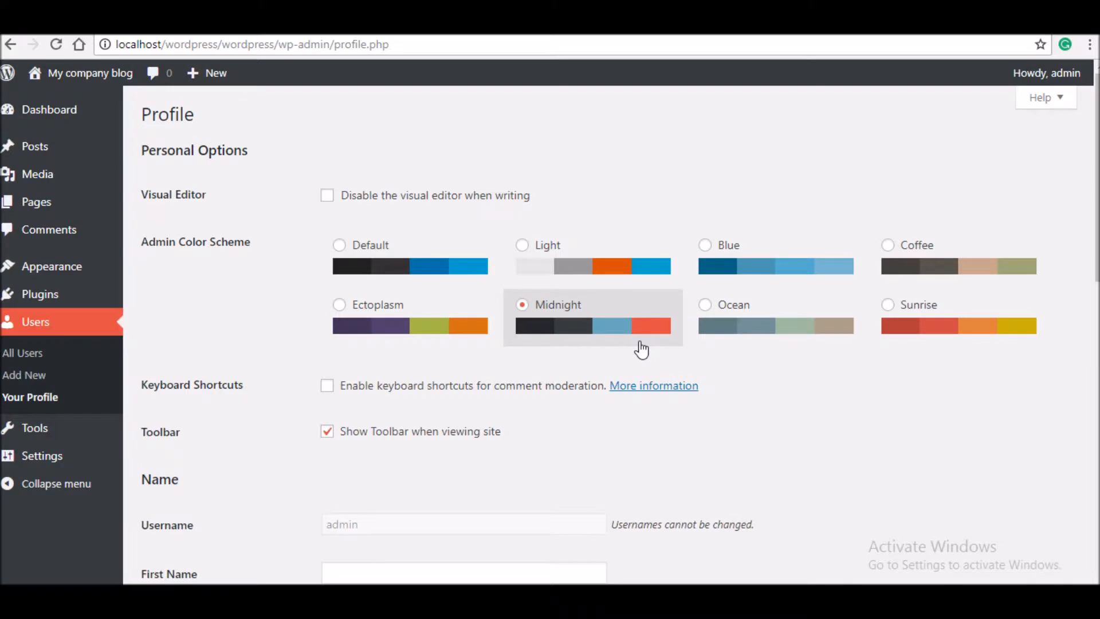
click(404, 311)
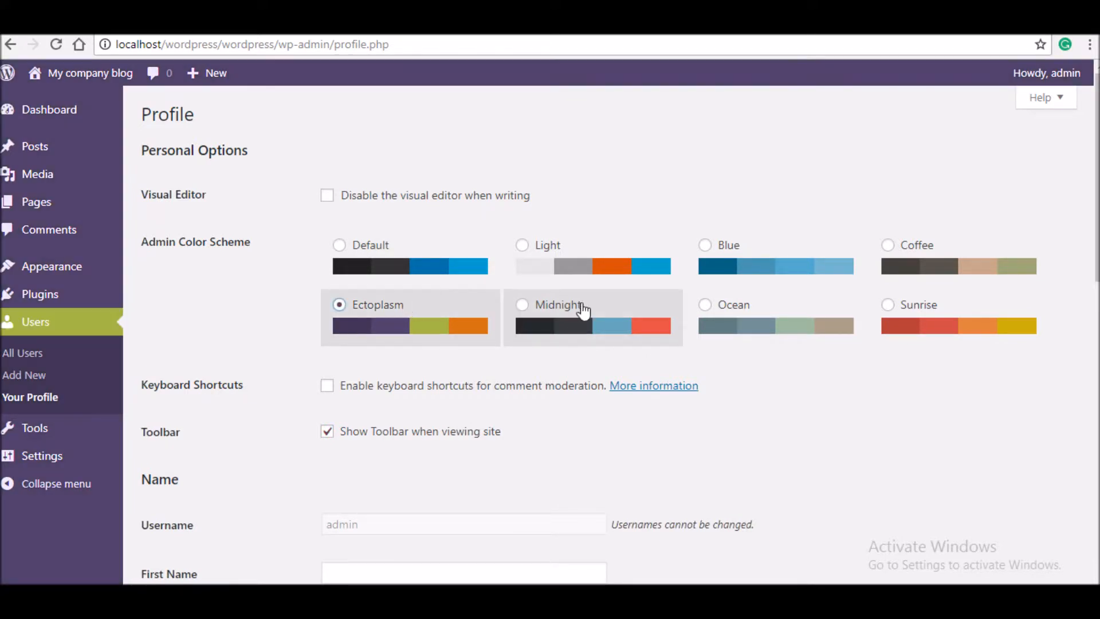
click(632, 276)
click(776, 334)
click(776, 275)
click(1010, 348)
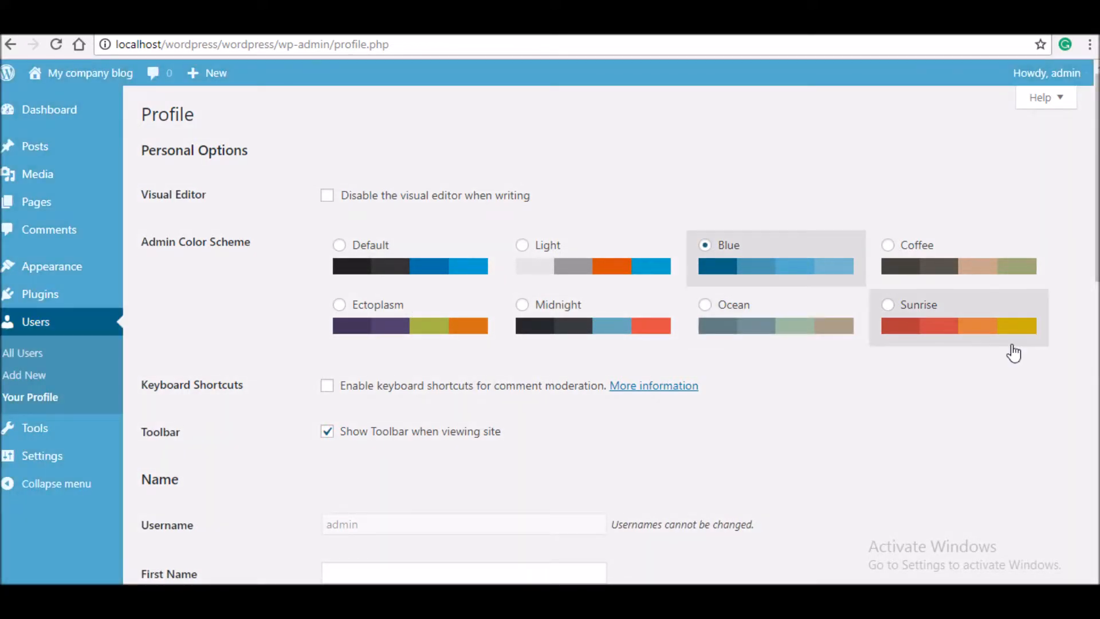
click(447, 280)
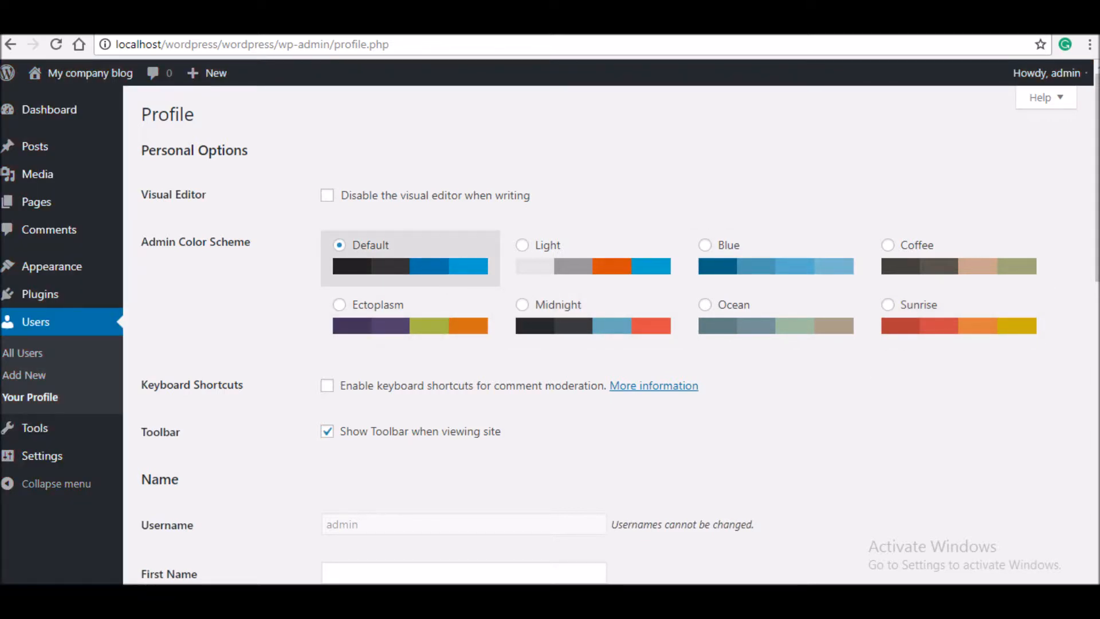
- Replace the nickname 'admin' with 'example', keeping admin as the public display name
drag(1097, 247, 1097, 312)
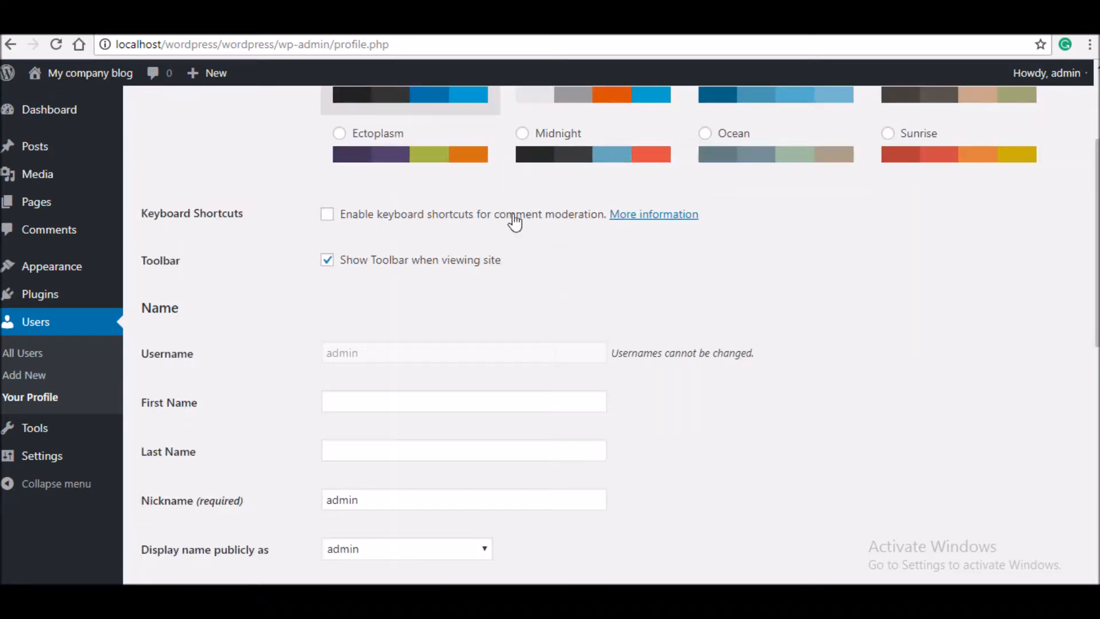
drag(1098, 310, 1094, 335)
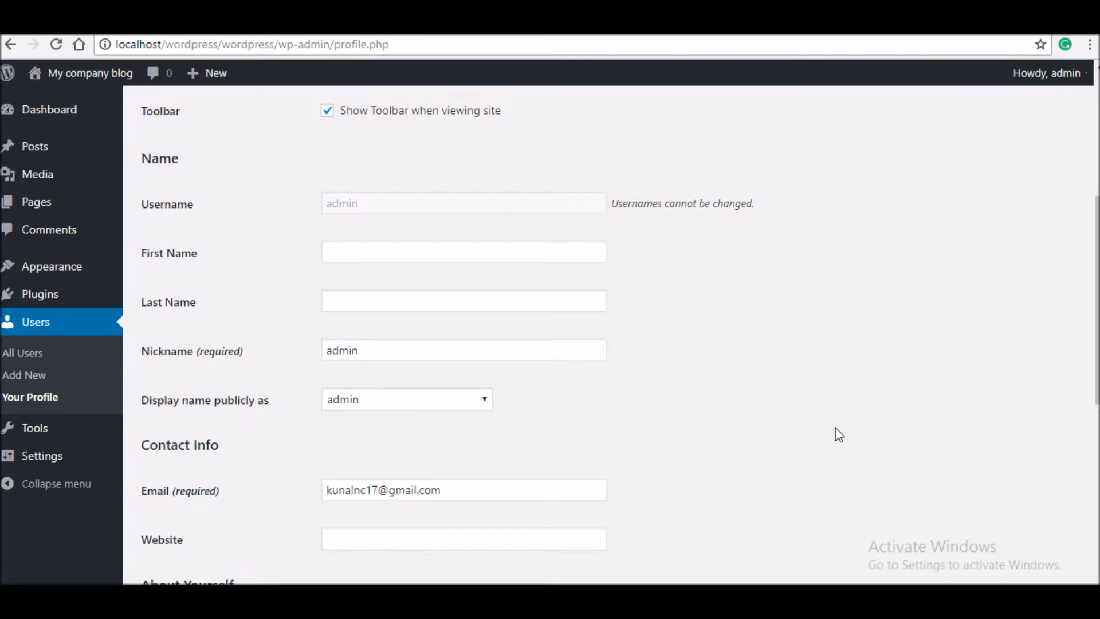
click(381, 399)
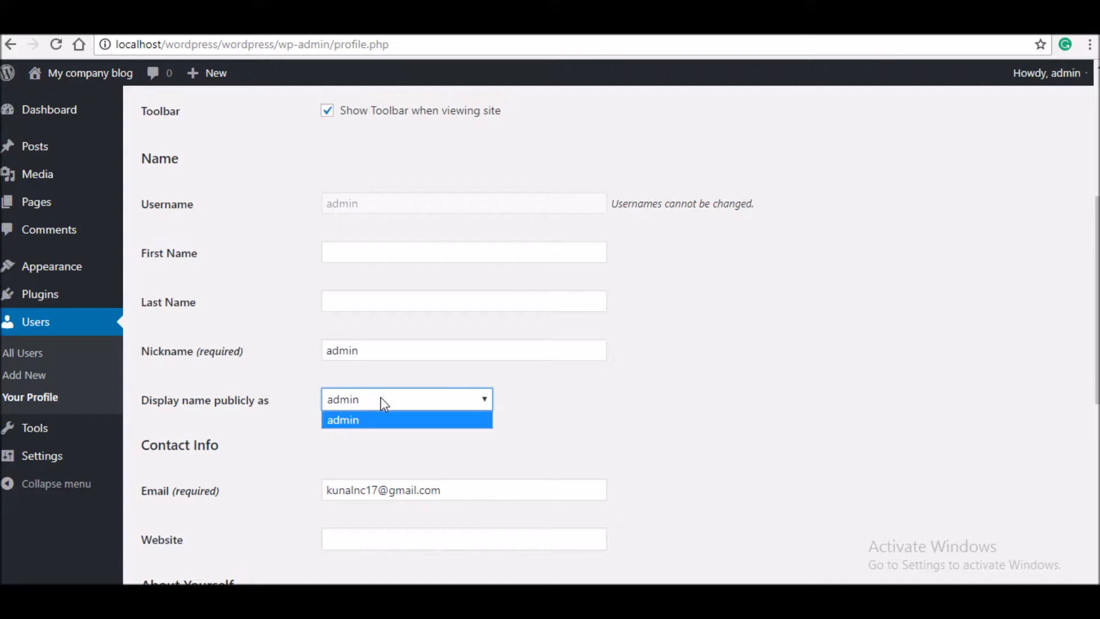
drag(381, 350, 214, 324)
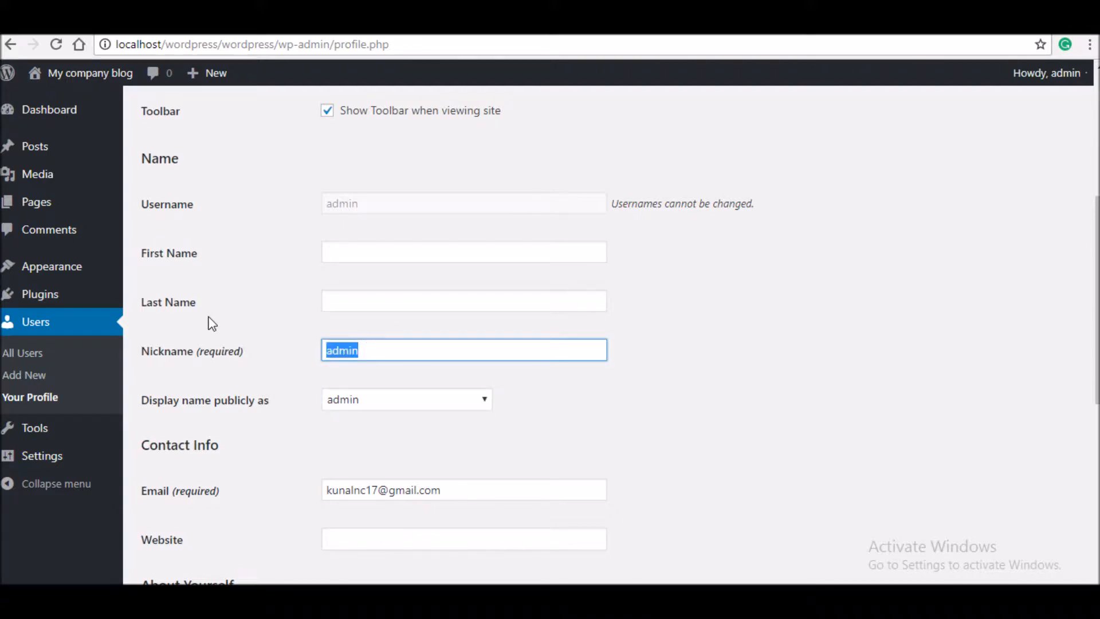
text(example)
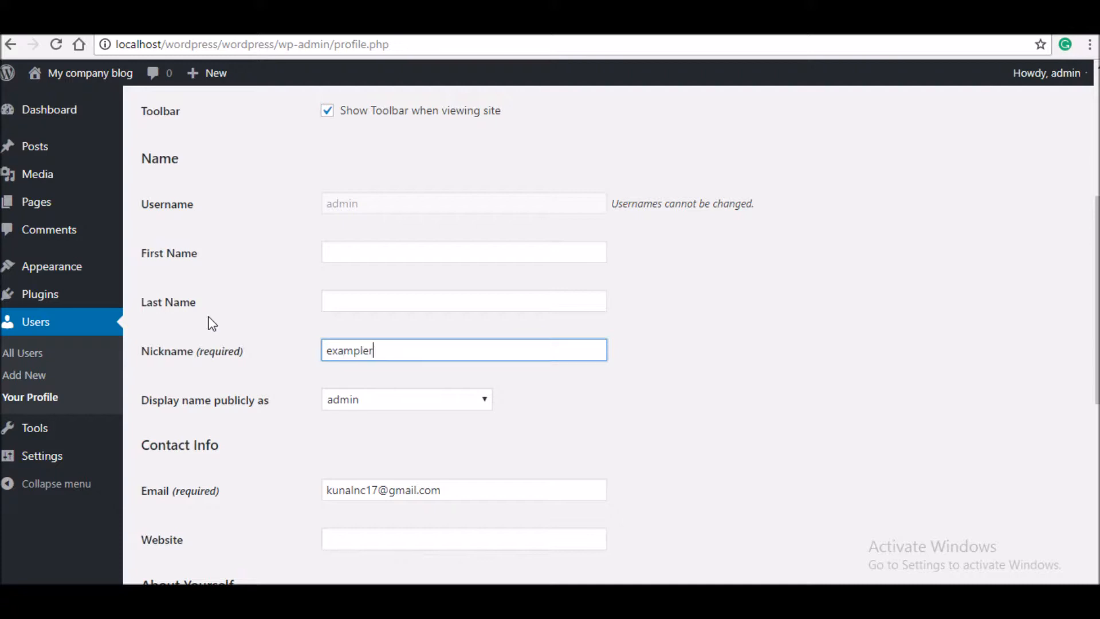
click(388, 249)
click(437, 399)
click(754, 408)
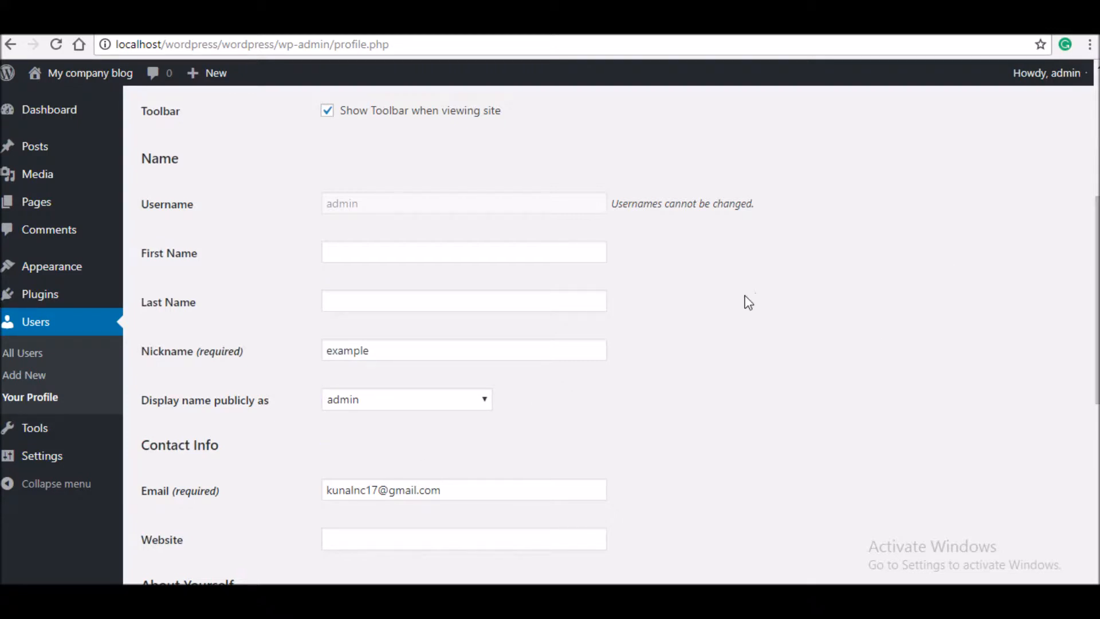
click(578, 310)
click(918, 262)
- Scroll down the profile page toward the account management options
scroll(918, 262, down, 3)
scroll(339, 211, down, 2)
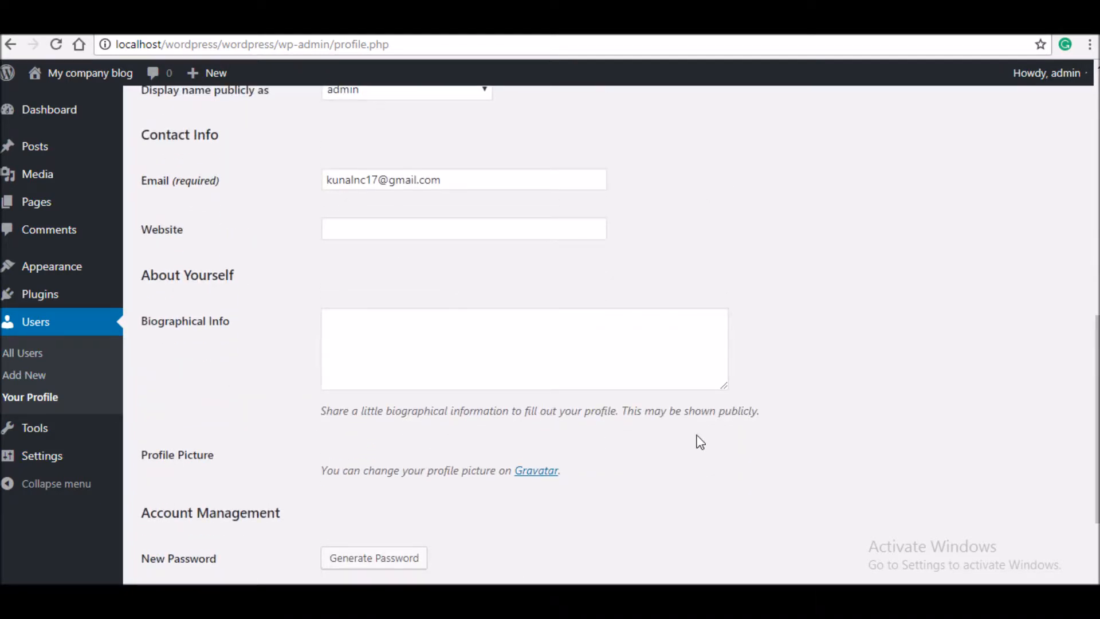
scroll(700, 442, down, 3)
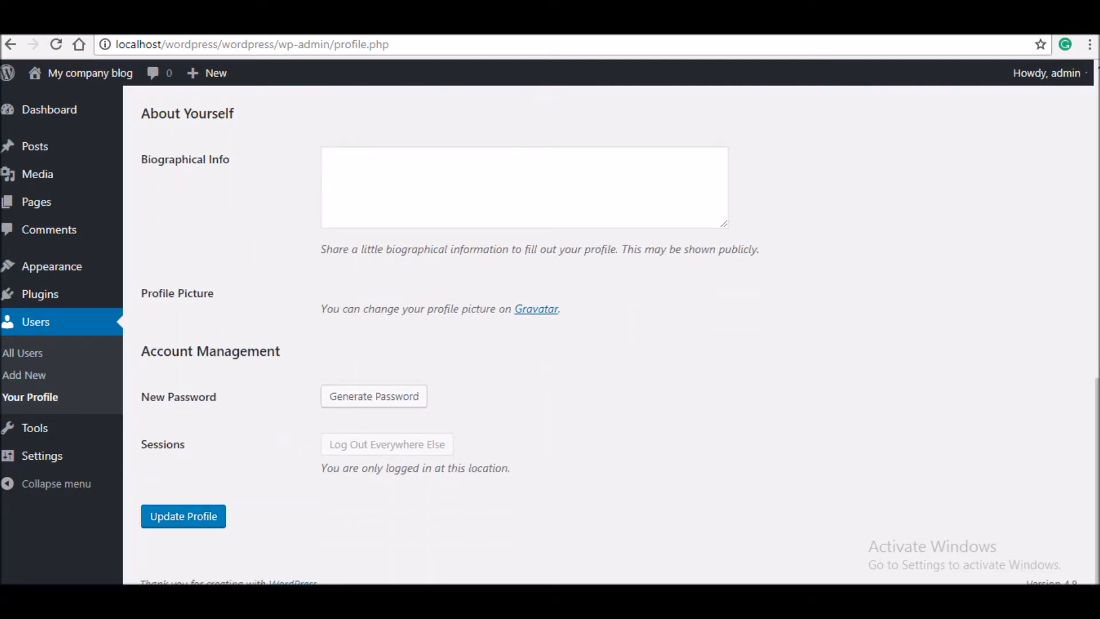
drag(137, 444, 262, 464)
- Generate a strong new account password, then head for Tools, triggering the 'Leave site?' warning
click(315, 460)
click(378, 404)
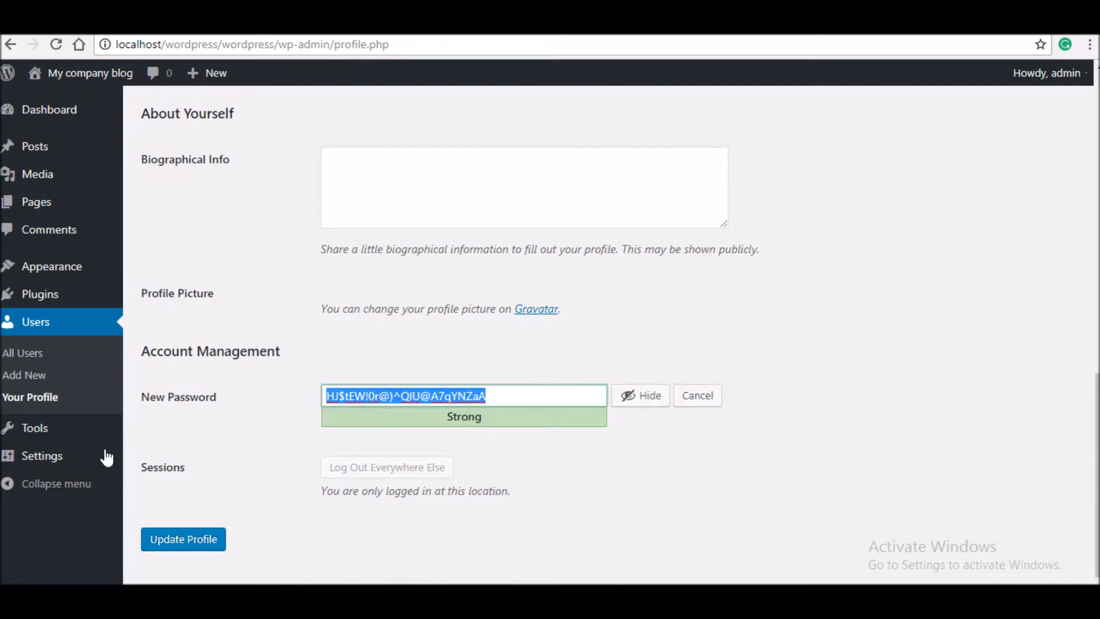
click(67, 436)
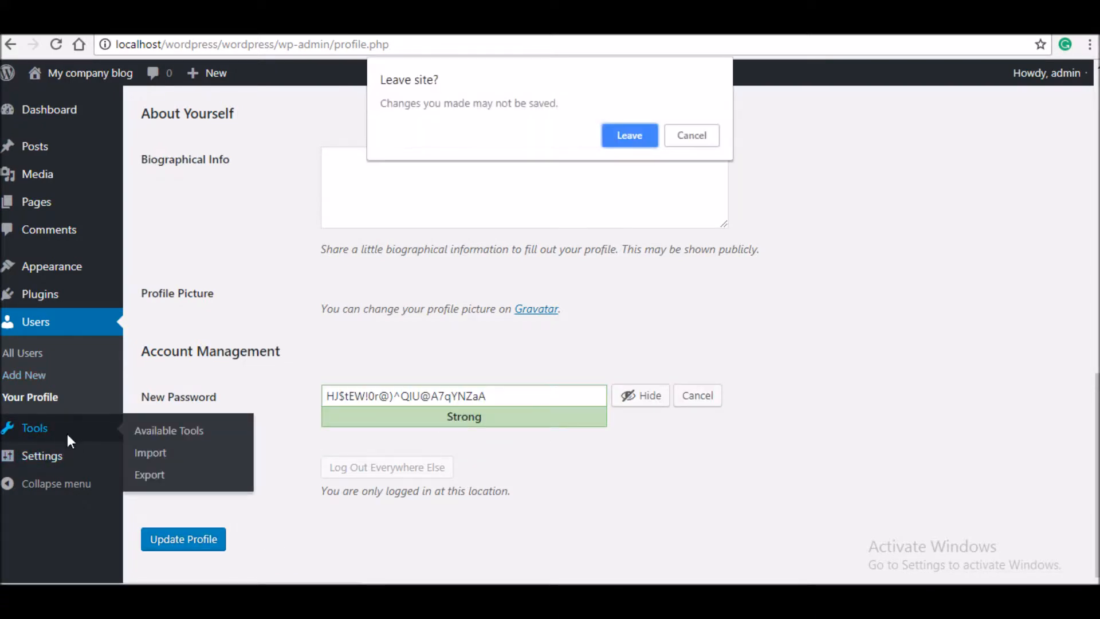
- Leave the profile without saving and go to Tools > Import listing Blogger, RSS, Tumblr and others
click(630, 135)
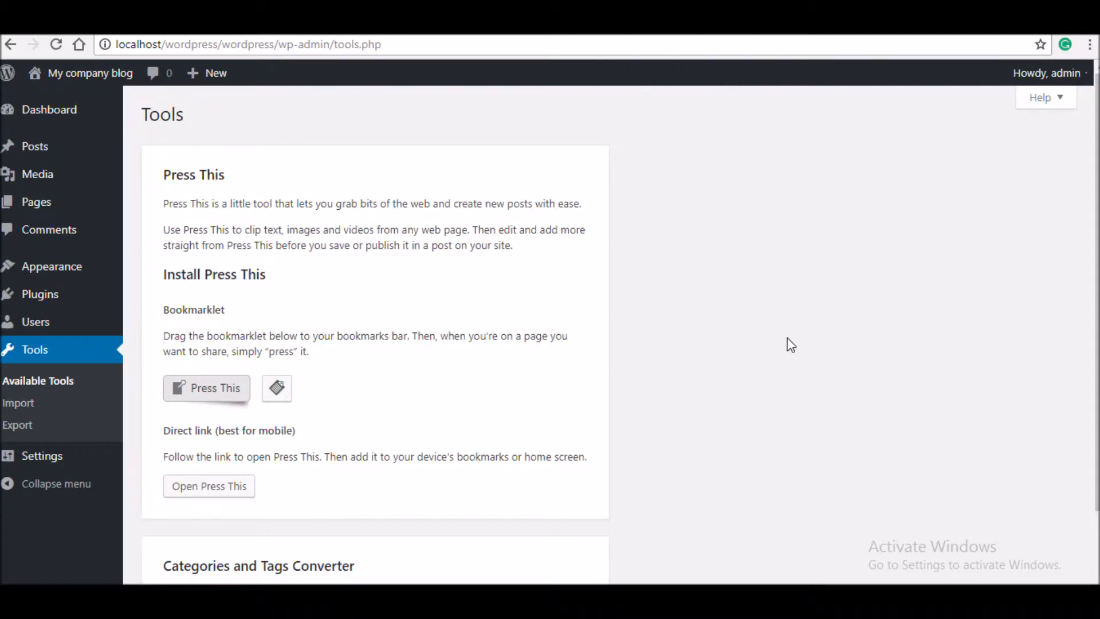
scroll(791, 346, down, 2)
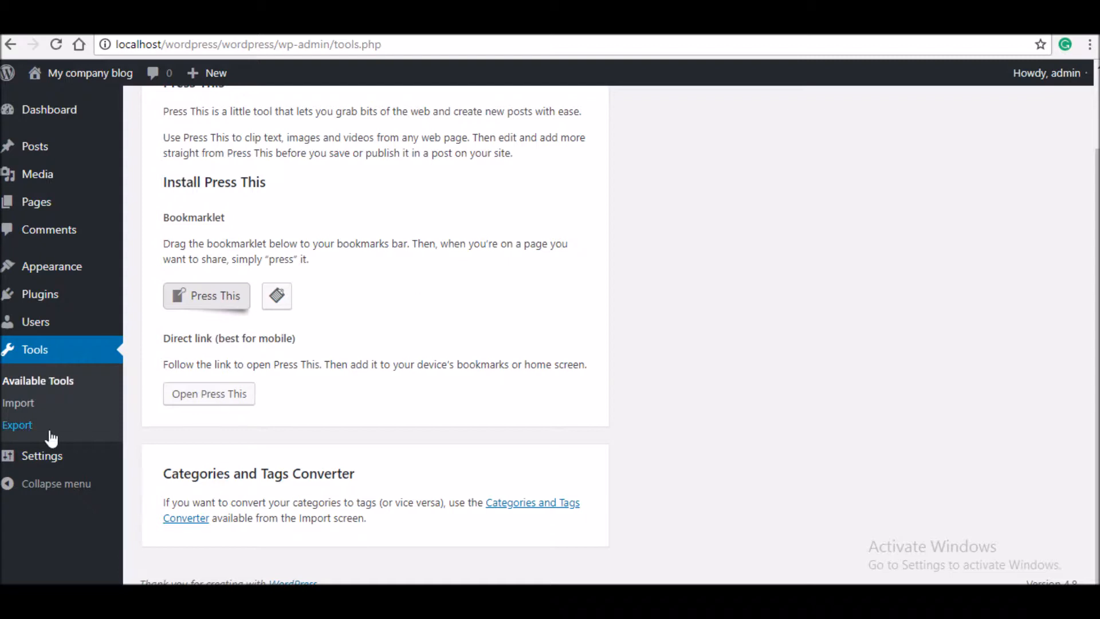
click(33, 409)
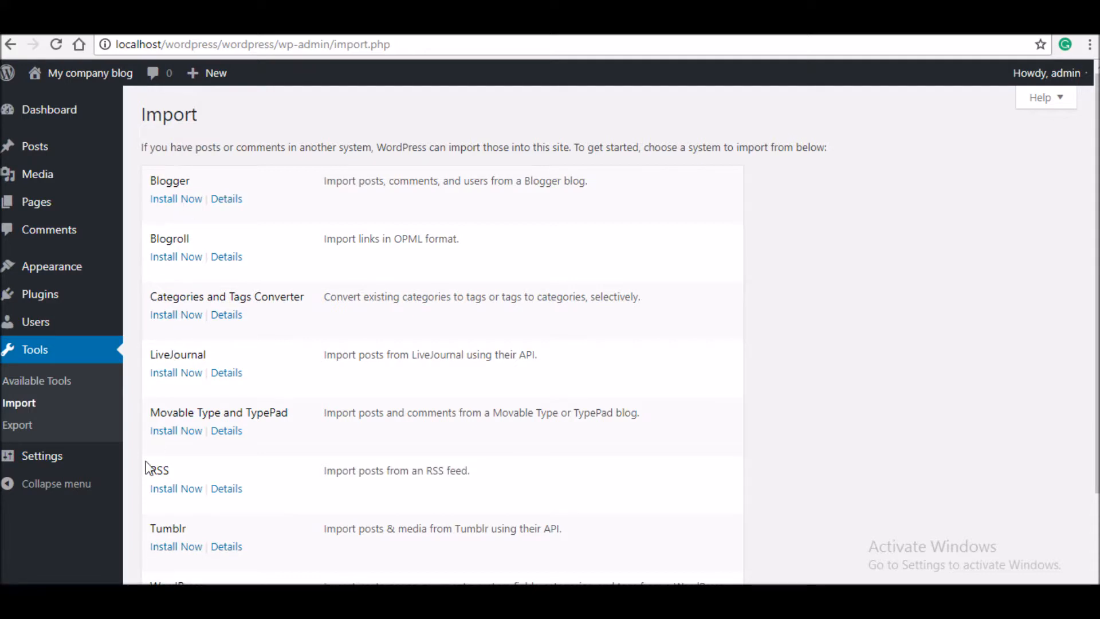
- Download and keep an All content export XML file, then go to General Settings
click(45, 437)
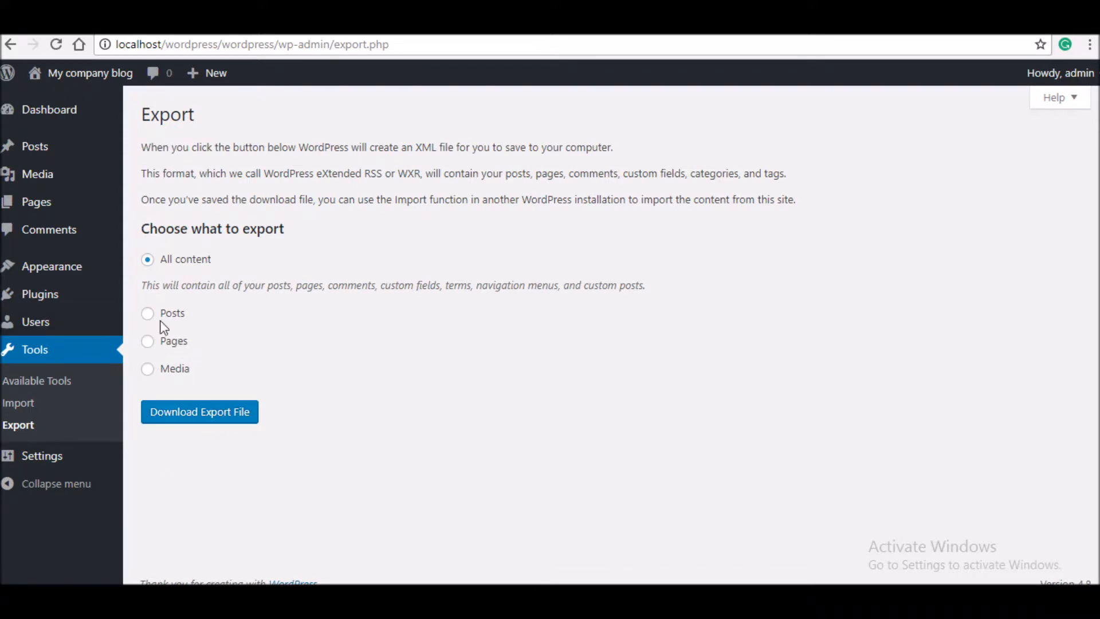
click(195, 416)
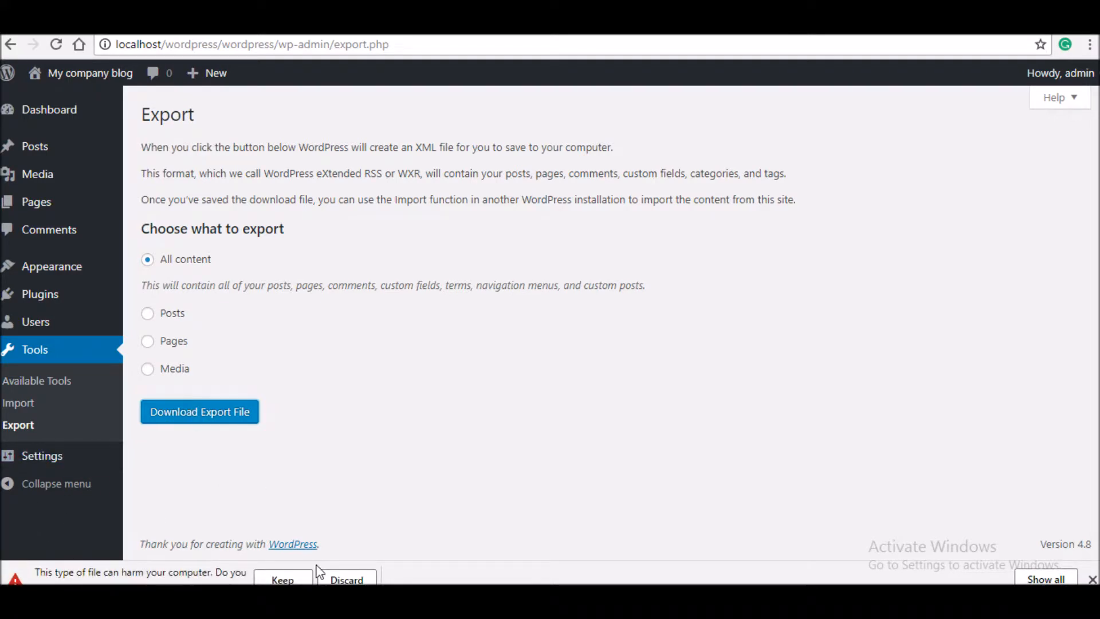
click(296, 579)
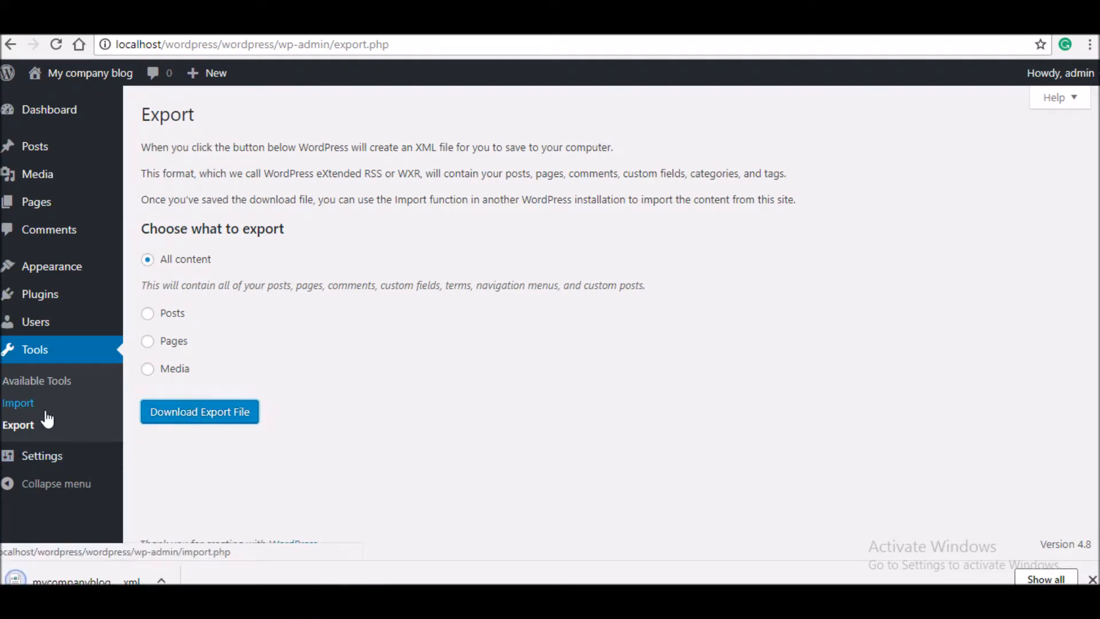
click(52, 457)
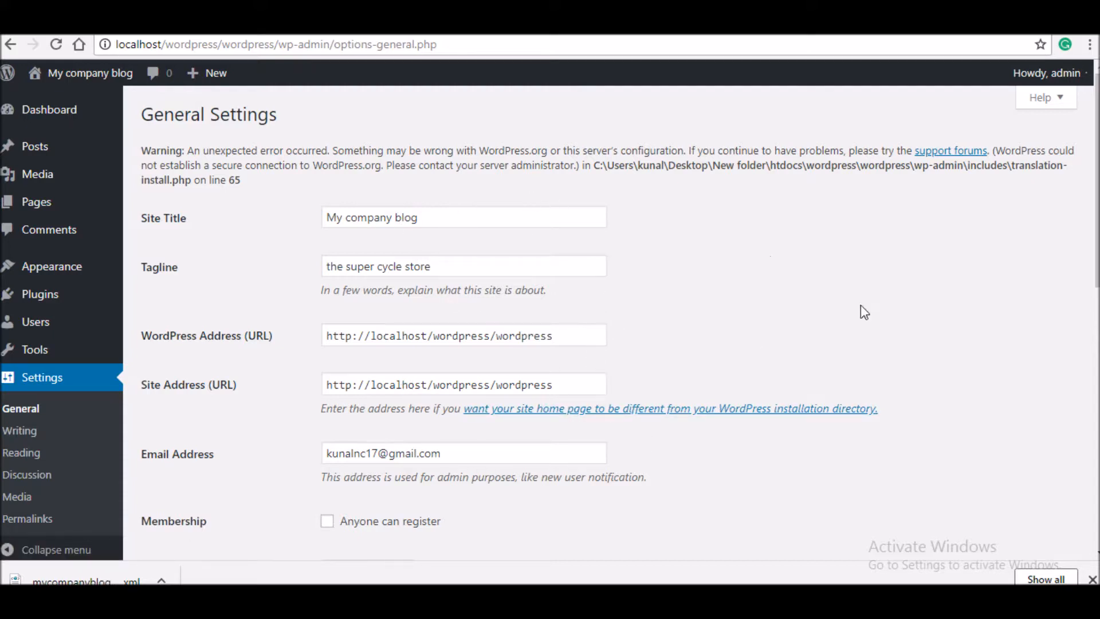
- Make Contributor the default new-user role and save the General Settings
drag(1095, 235, 1085, 344)
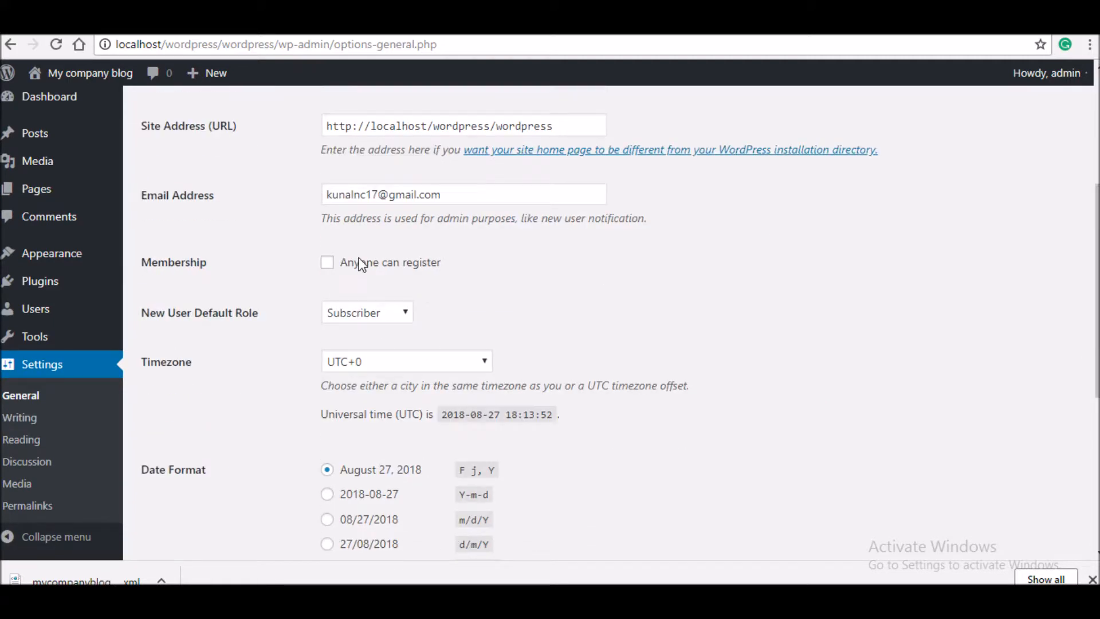
click(383, 319)
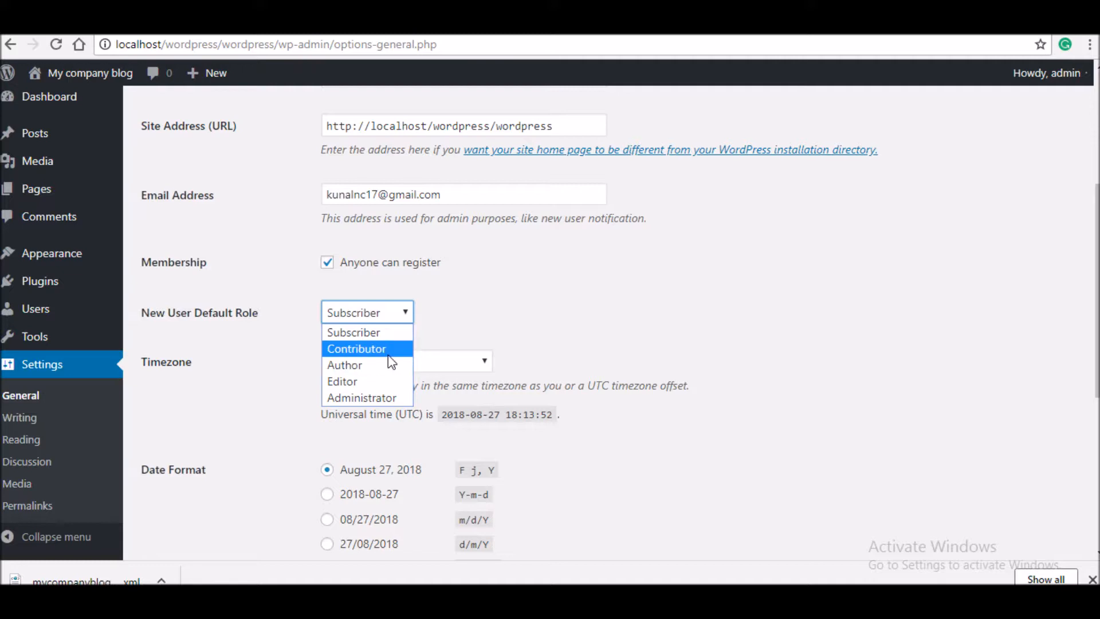
click(391, 351)
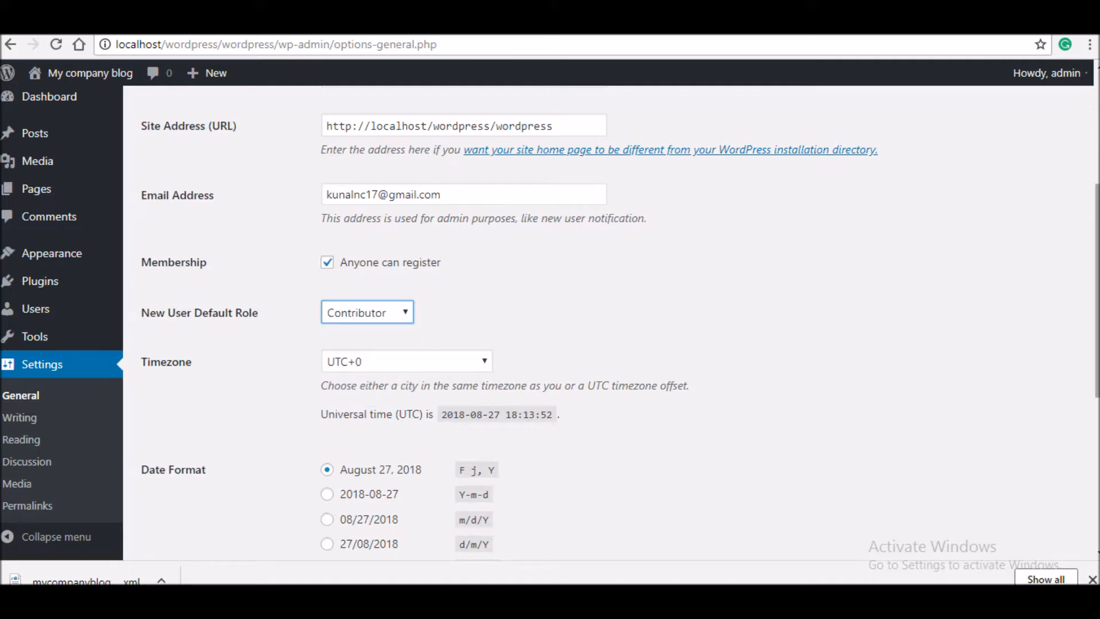
scroll(1075, 456, down, 6)
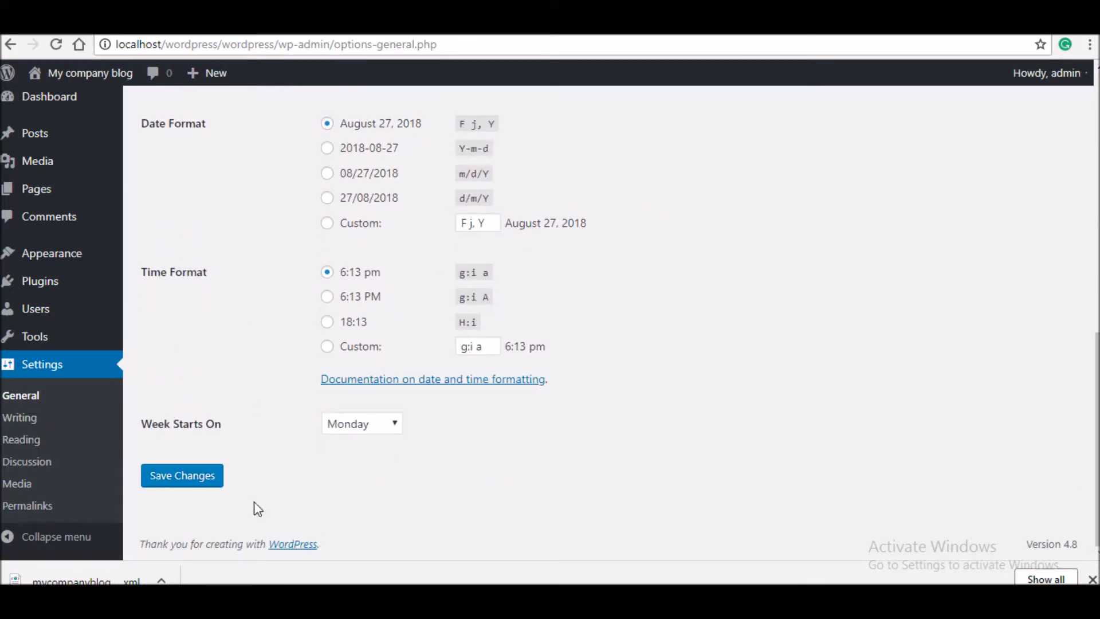
click(177, 479)
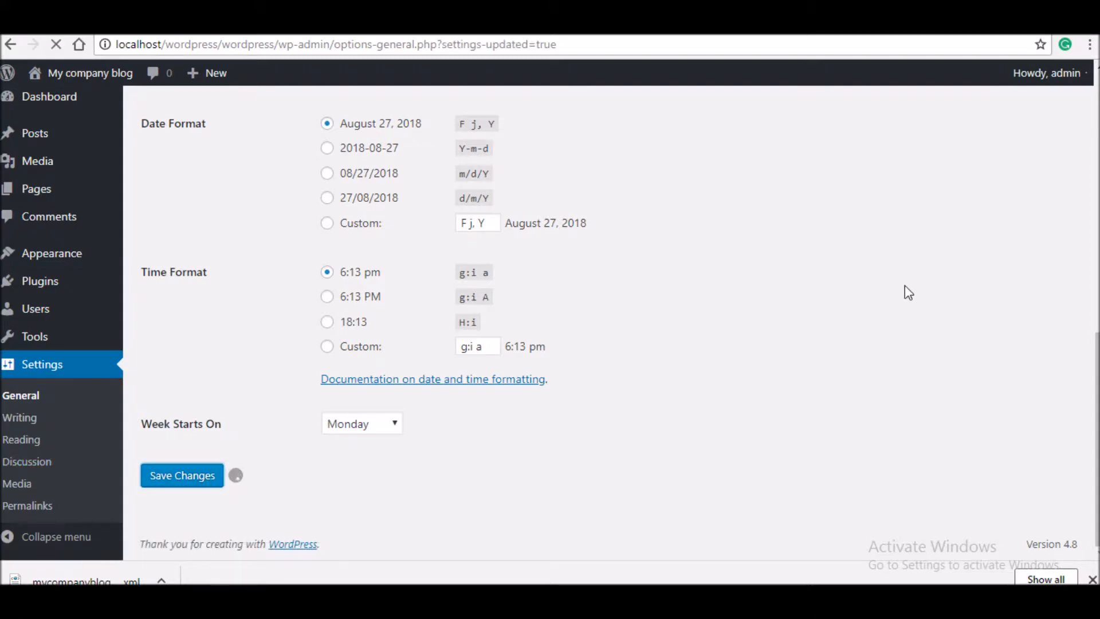
scroll(164, 315, down, 6)
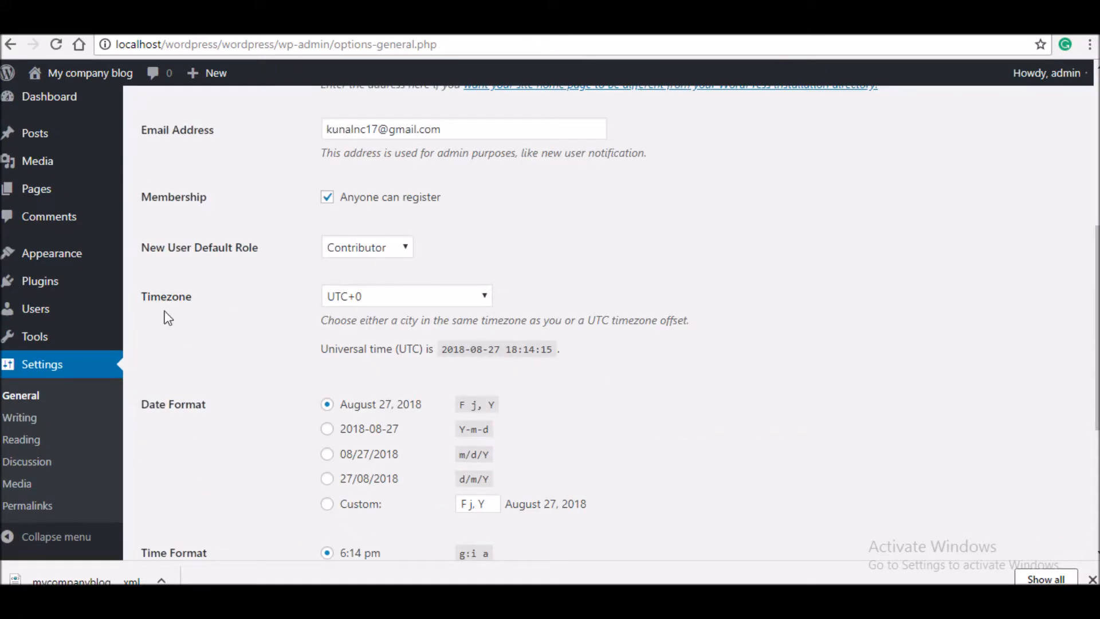
click(51, 420)
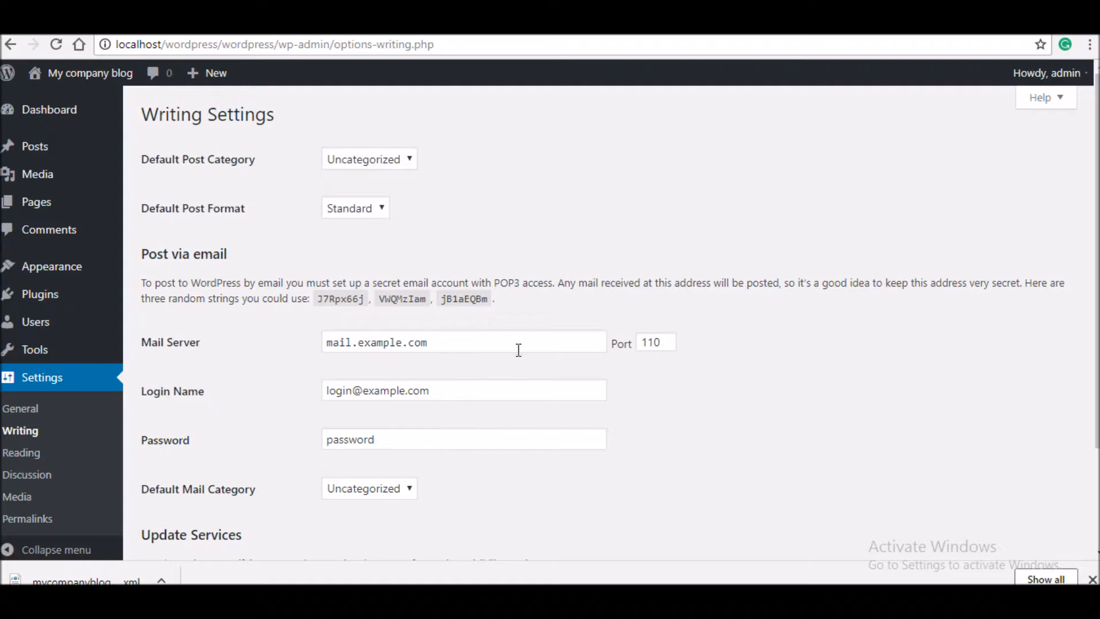
- Set the default post category to 'sample', keep Standard post format, and save Writing Settings
scroll(850, 274, down, 1)
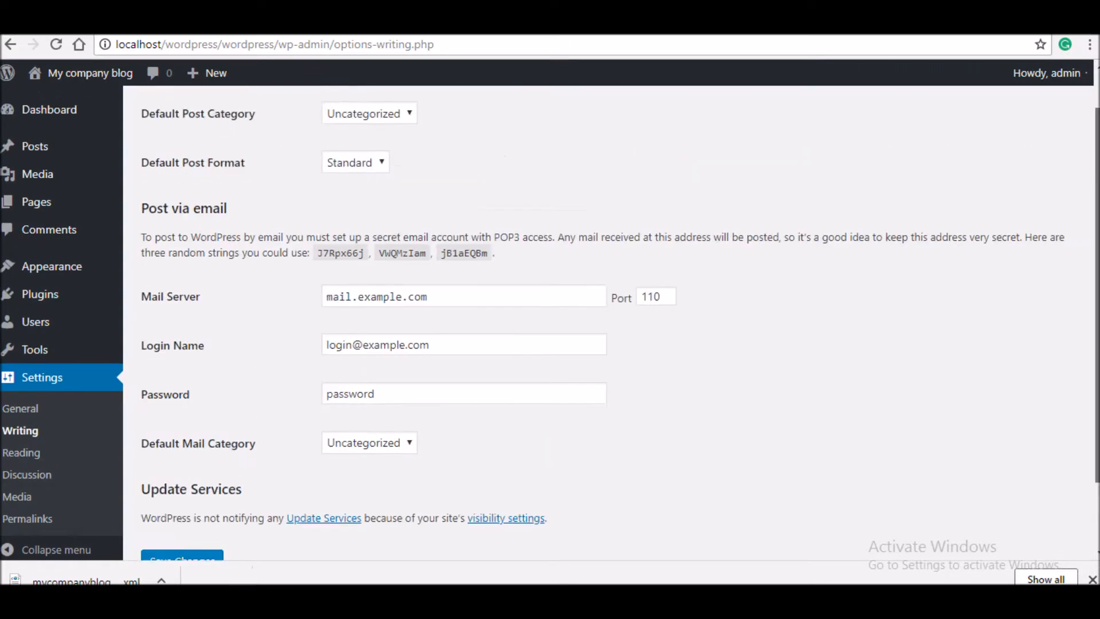
scroll(621, 316, up, 1)
click(391, 162)
click(385, 181)
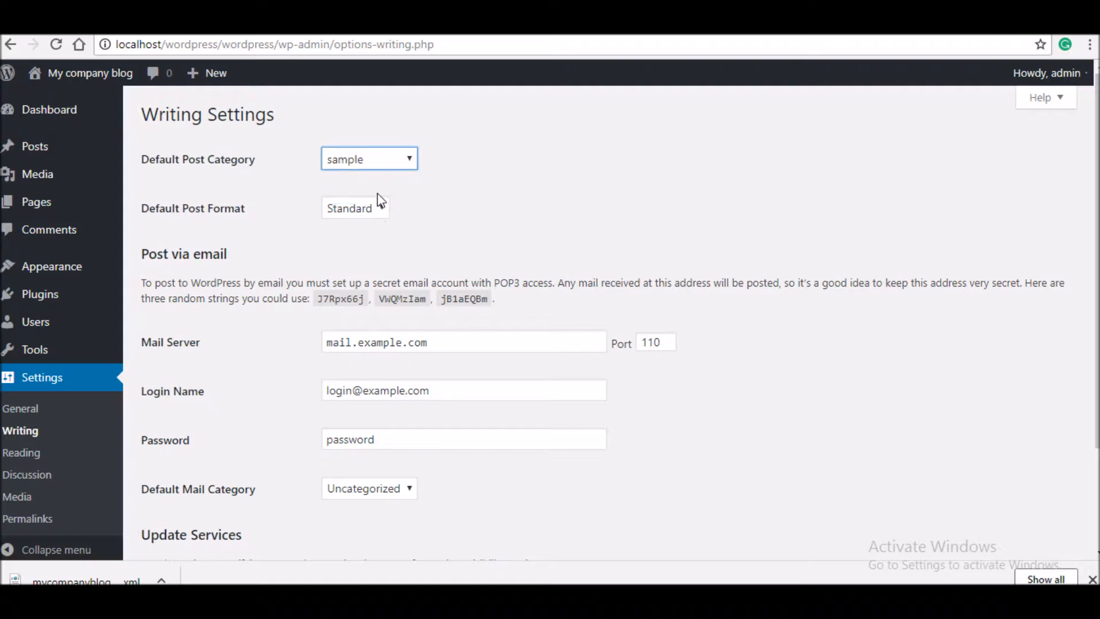
click(372, 209)
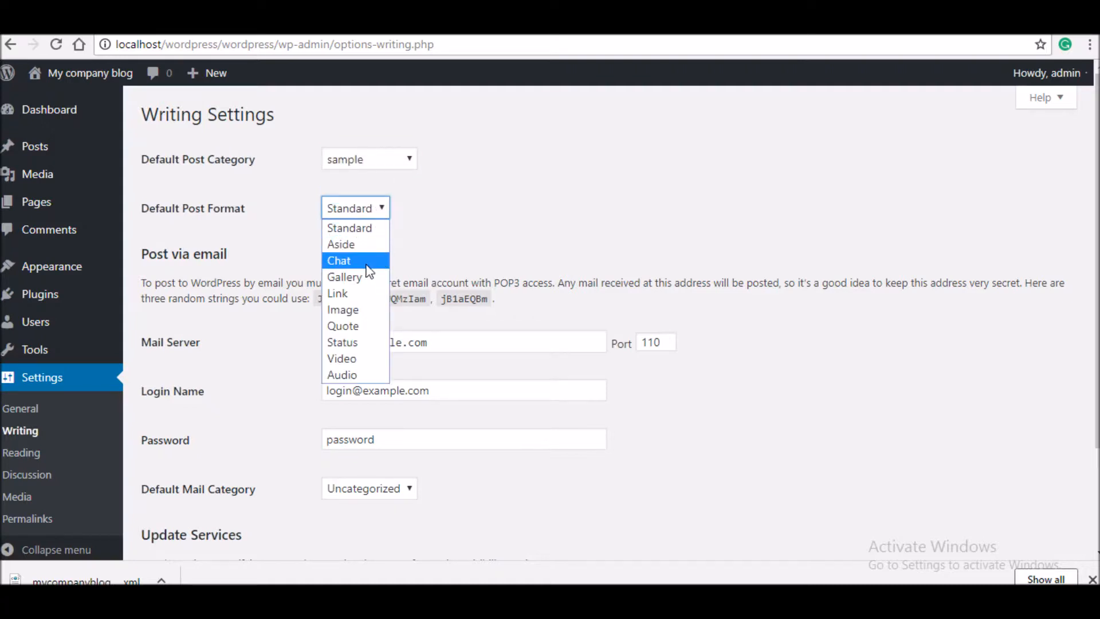
click(503, 223)
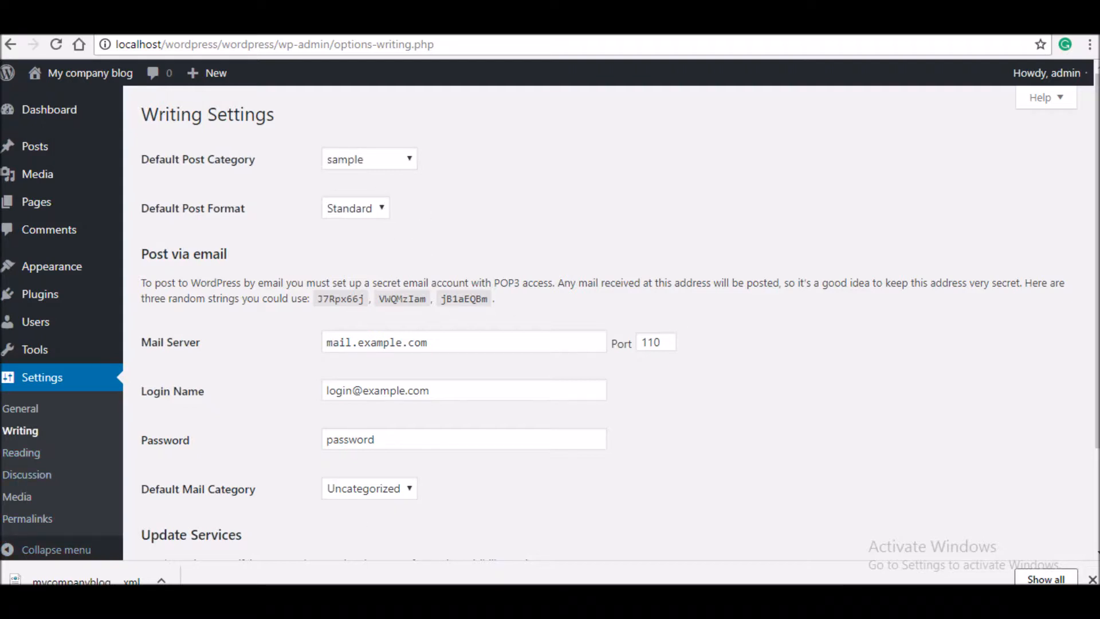
scroll(1066, 414, down, 3)
click(210, 474)
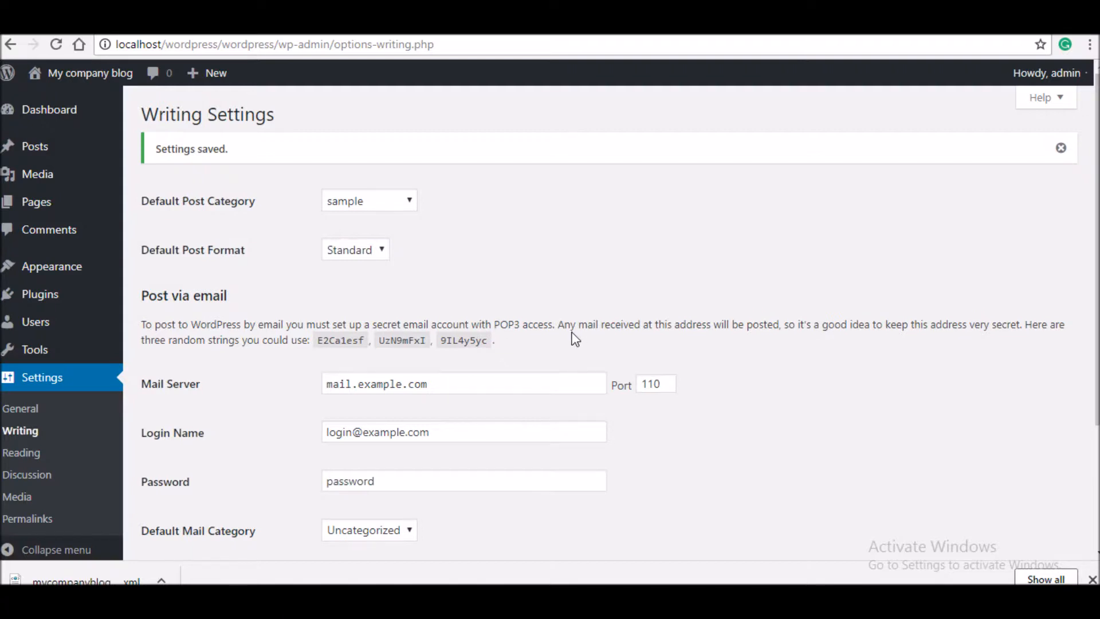
click(26, 457)
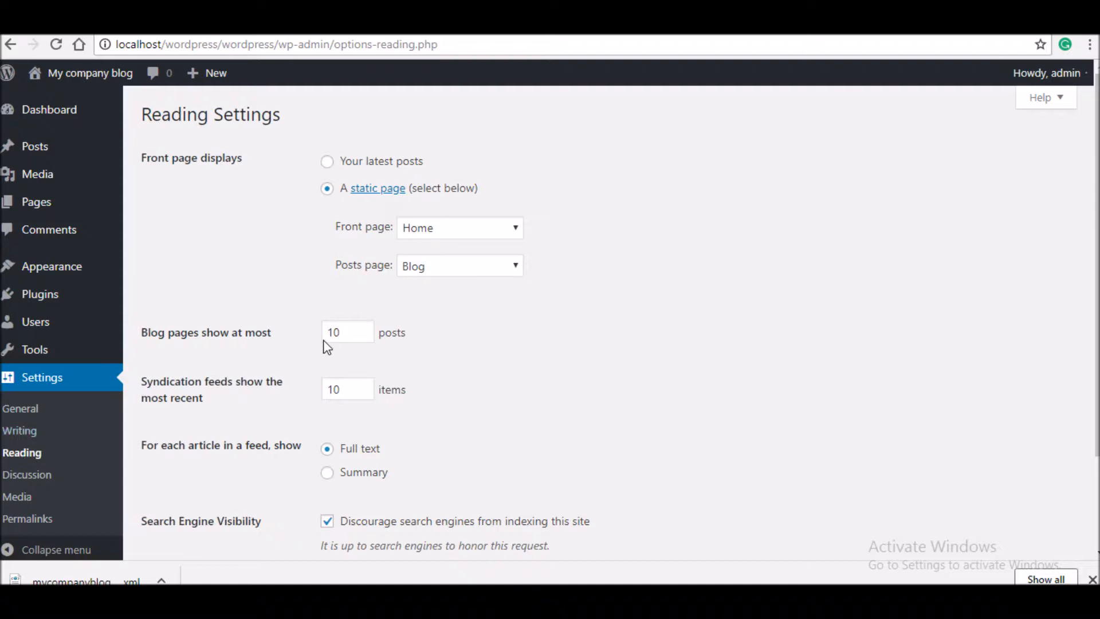
- Show at most 1000 posts per blog page with latest posts on the front page, and save
click(351, 332)
click(338, 396)
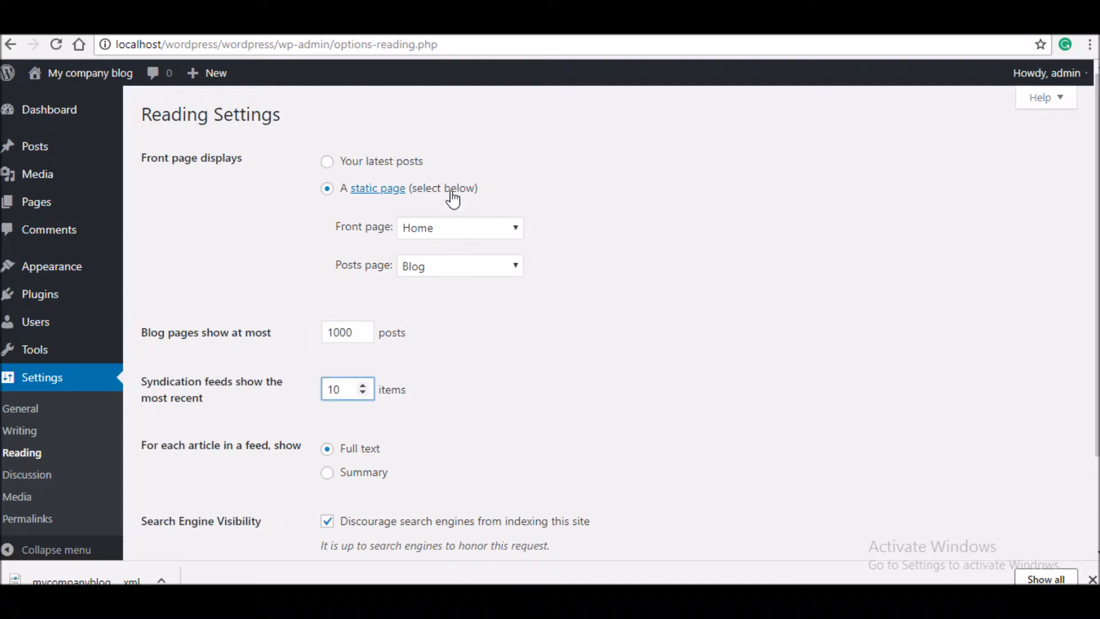
click(398, 163)
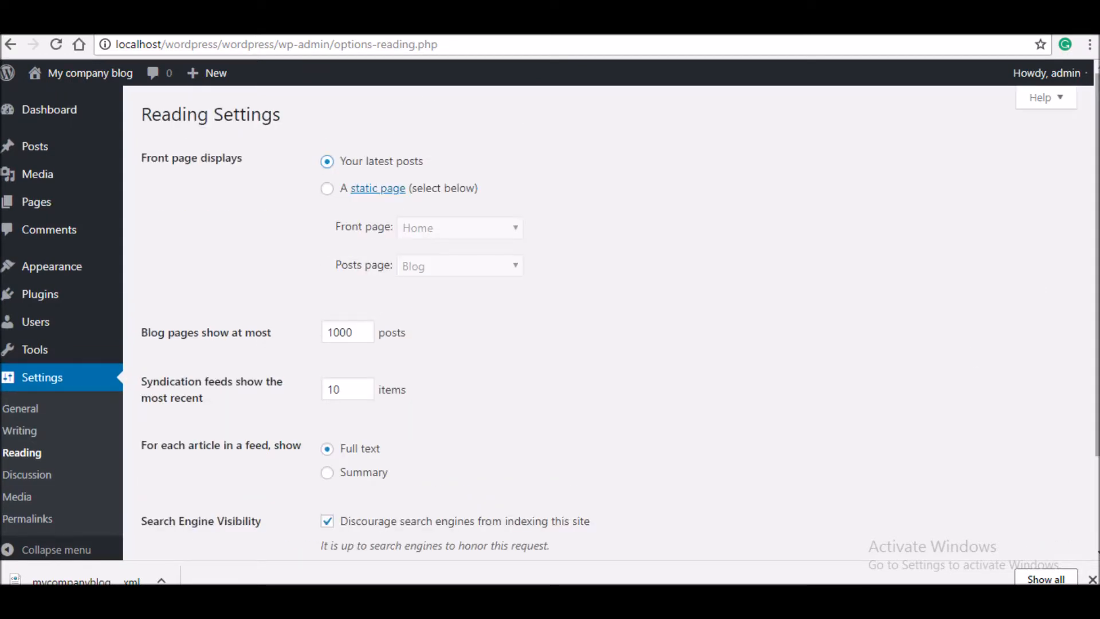
scroll(1067, 471, down, 2)
click(199, 480)
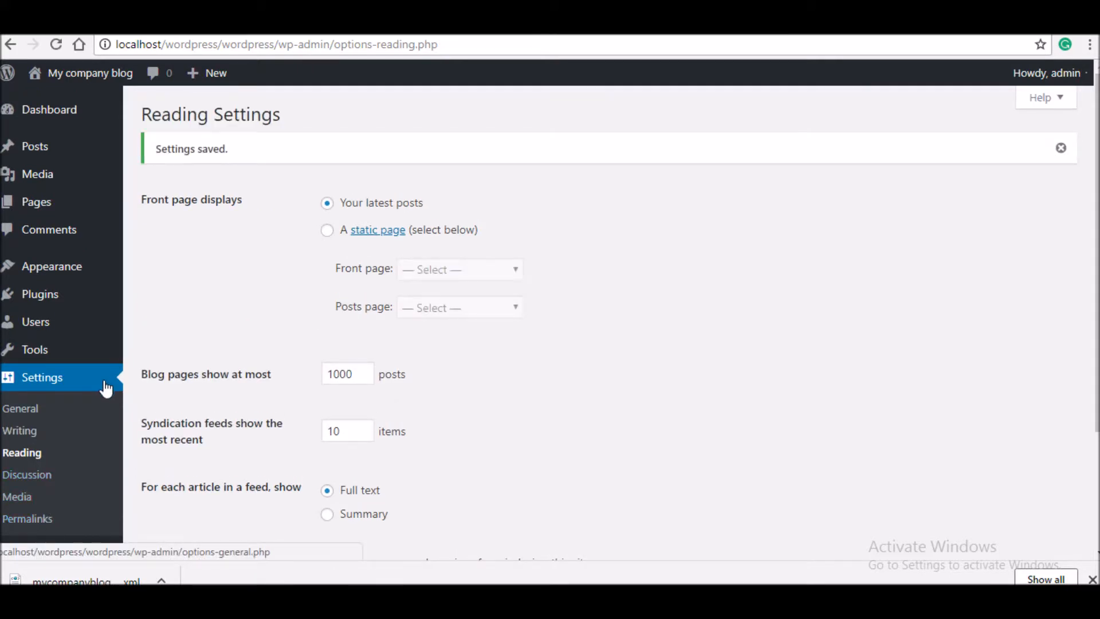
click(23, 475)
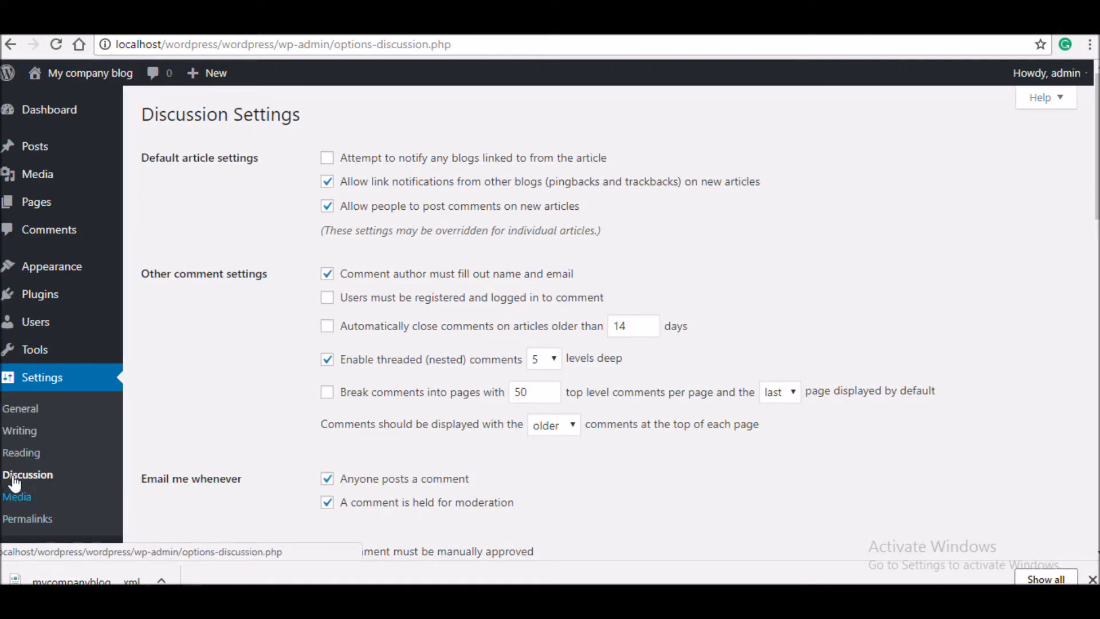
- Uncheck Show Avatars under Avatars and save the Discussion Settings
scroll(1043, 418, down, 7)
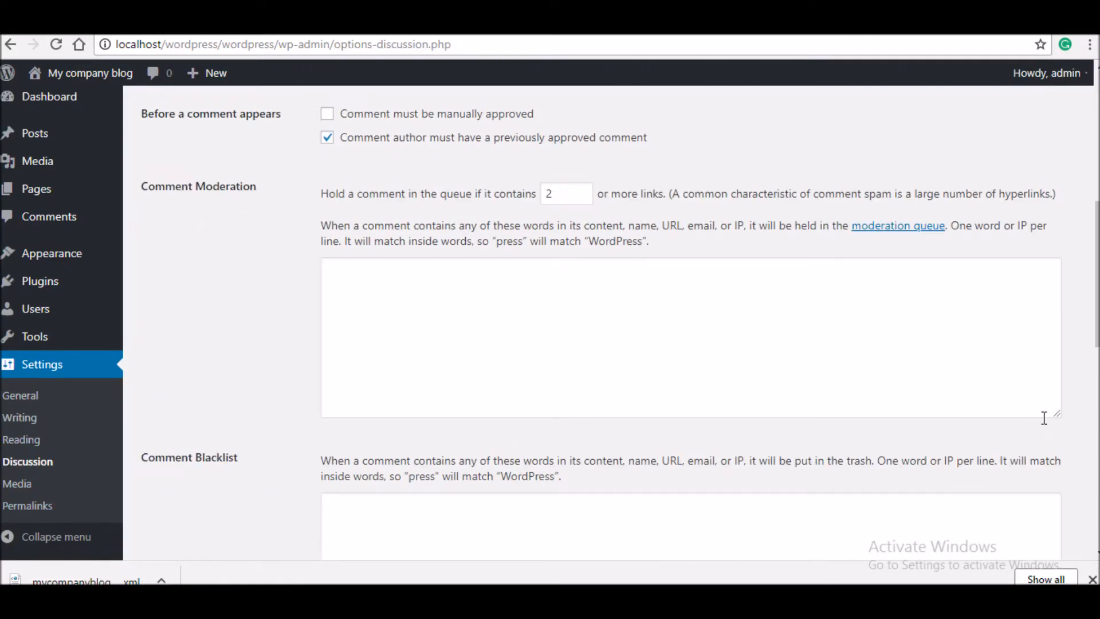
scroll(688, 344, down, 7)
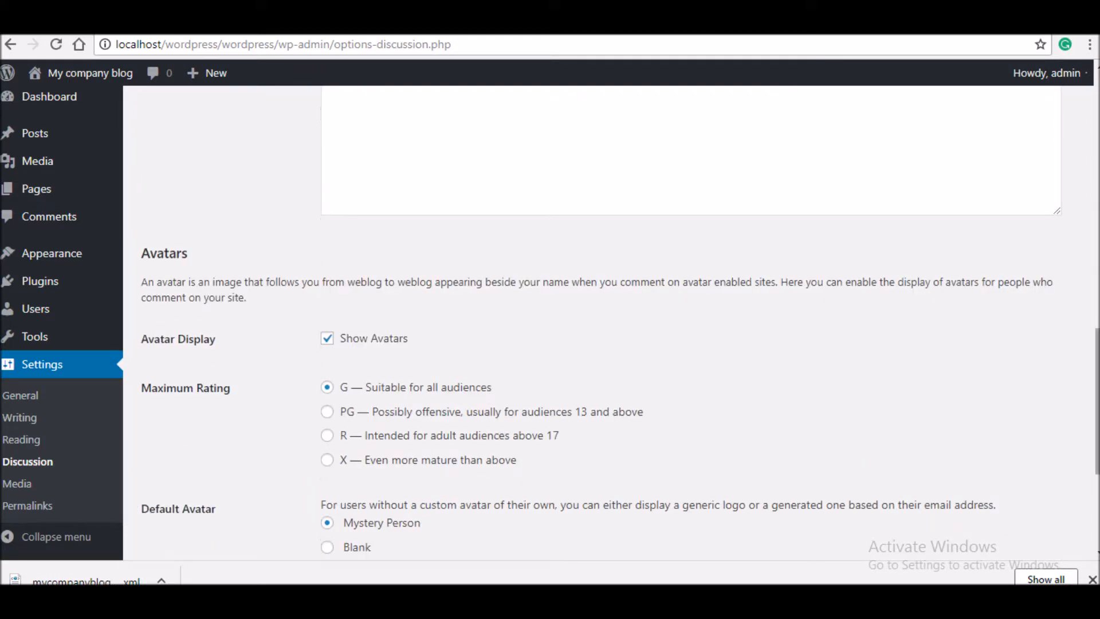
click(387, 338)
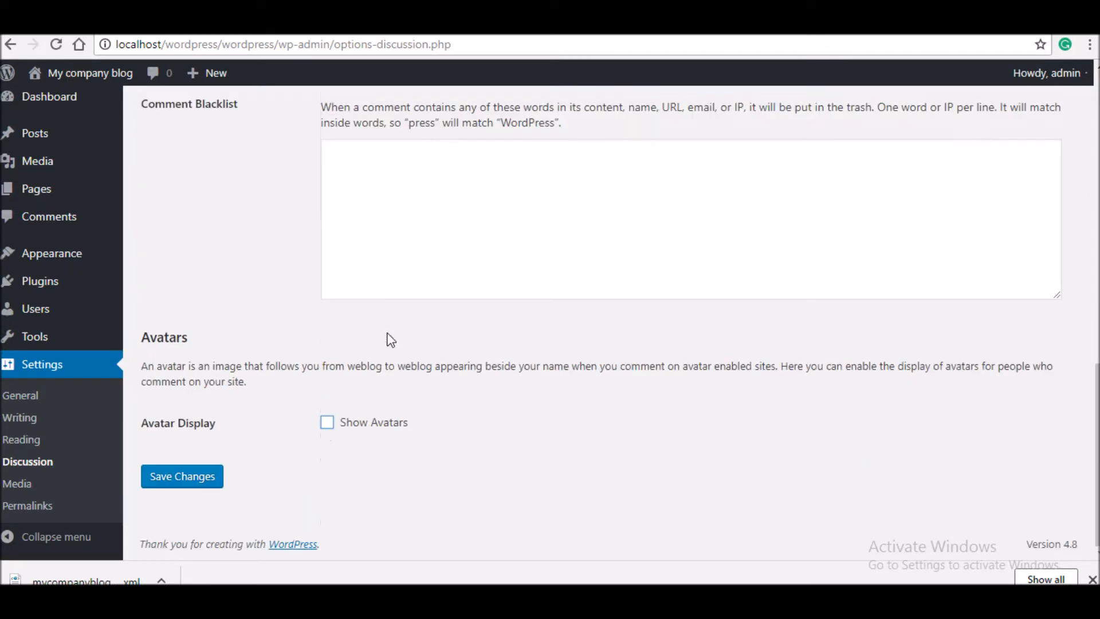
click(197, 477)
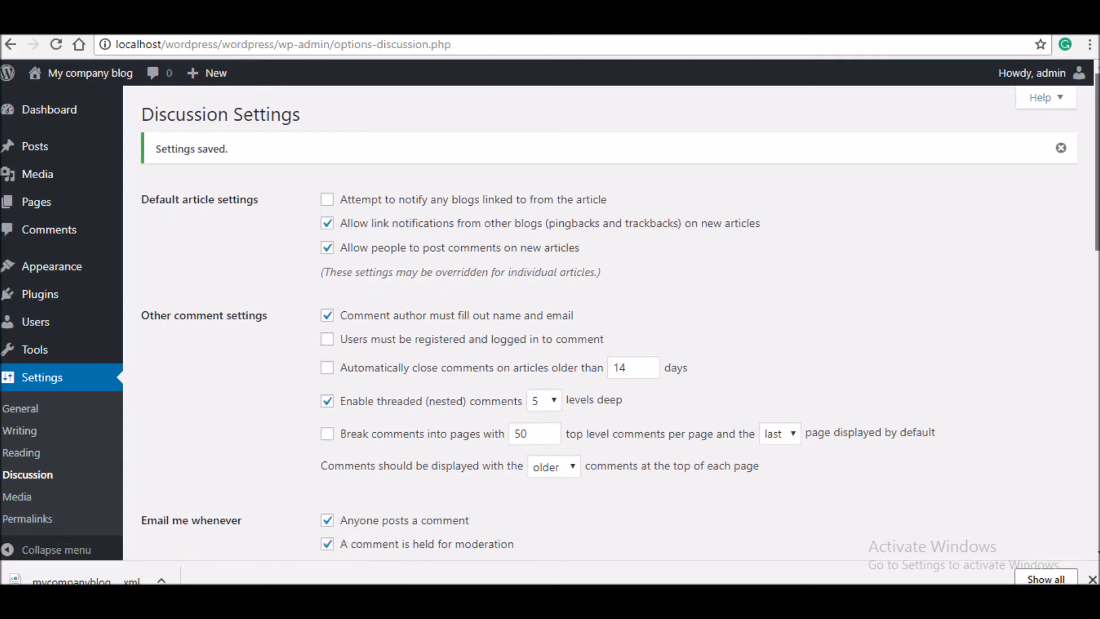
drag(1097, 166, 1097, 398)
- Install WooCommerce and WooCommerce PayU India from Add Plugins, then view the installed plugins list
click(30, 484)
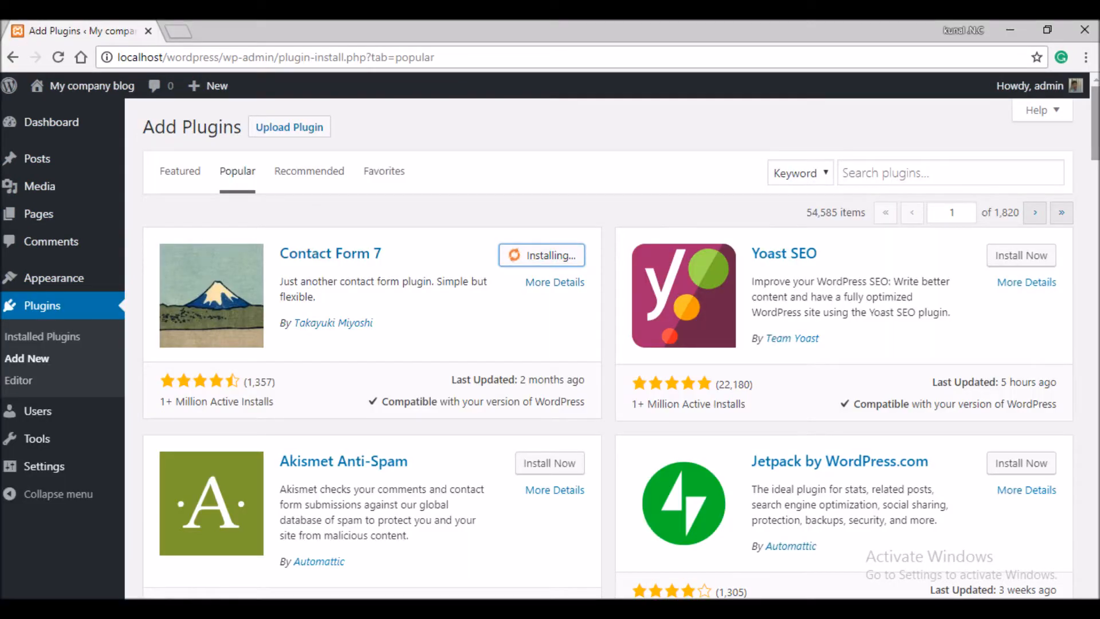
scroll(607, 344, down, 10)
drag(1094, 208, 1094, 191)
click(1021, 188)
scroll(607, 343, down, 8)
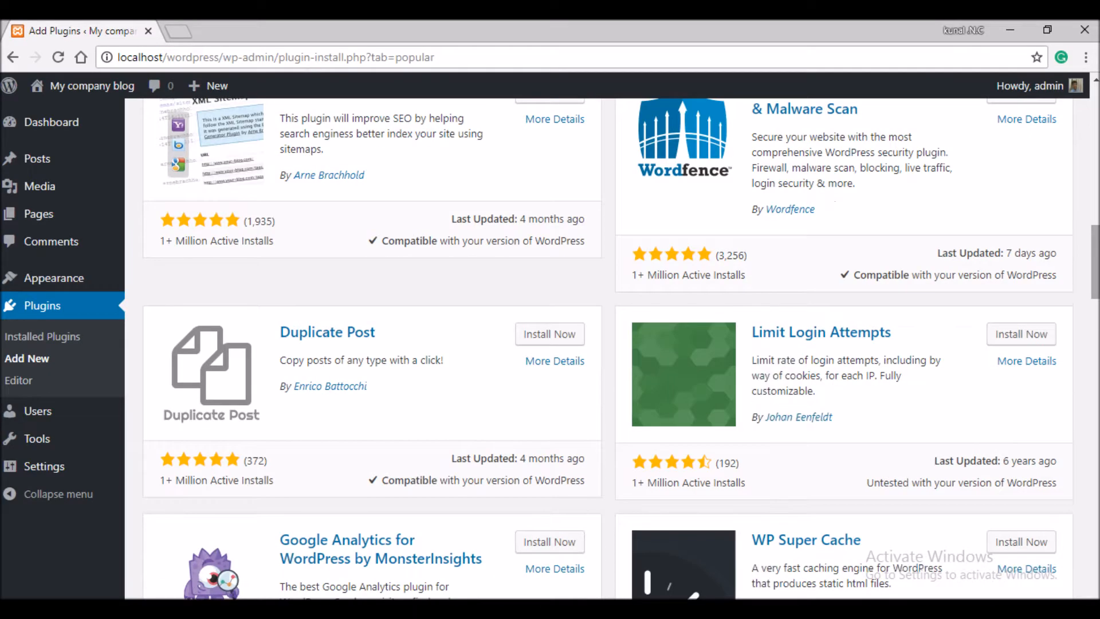
scroll(607, 344, down, 1)
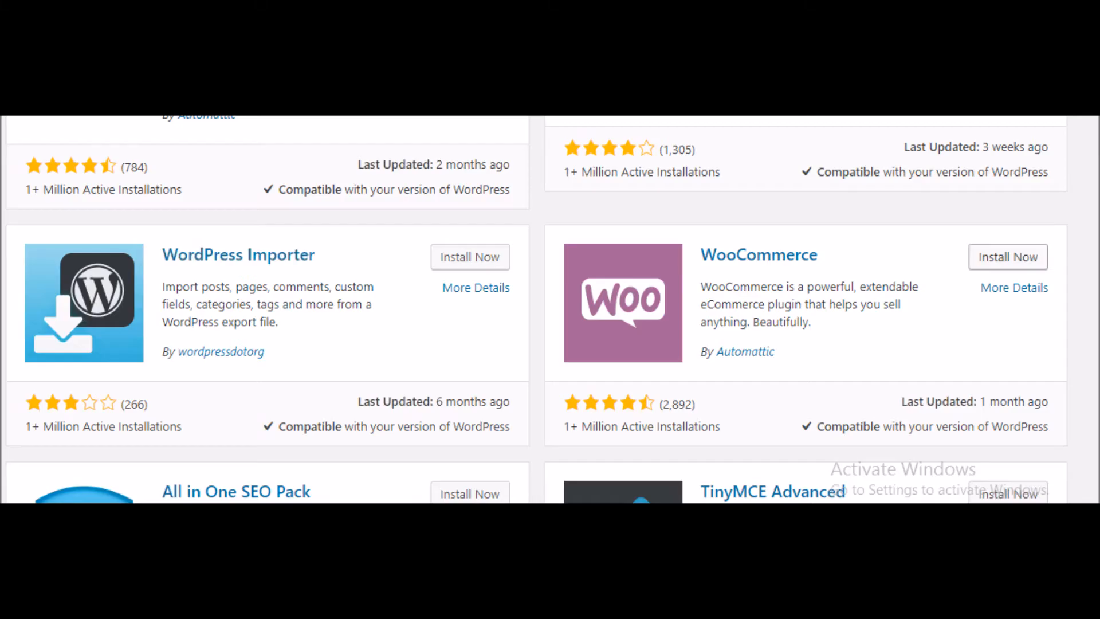
click(1008, 257)
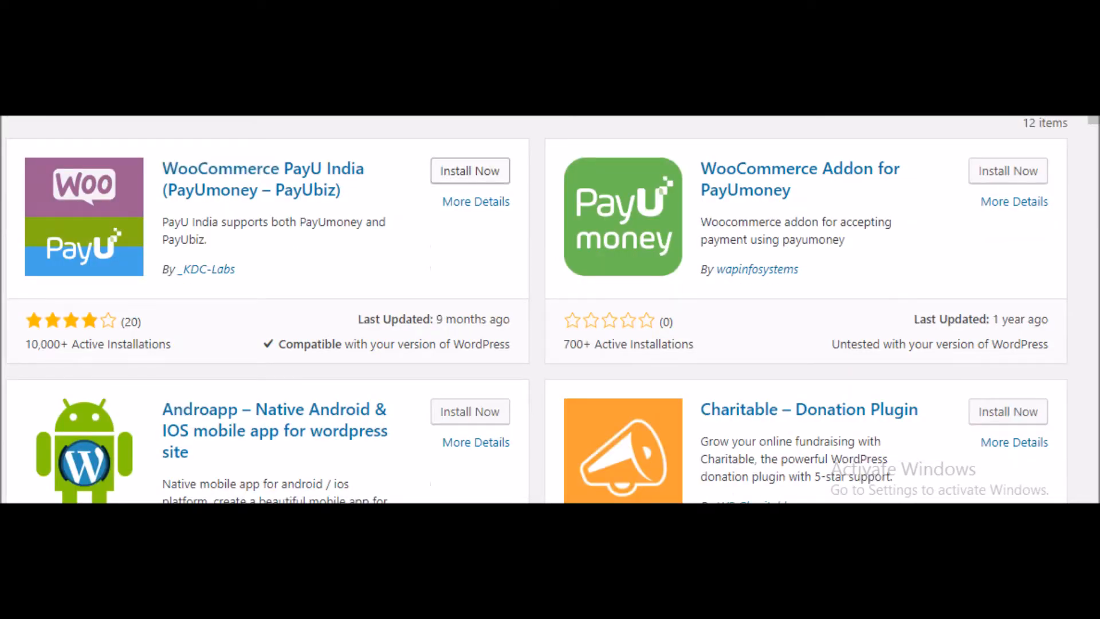
click(460, 171)
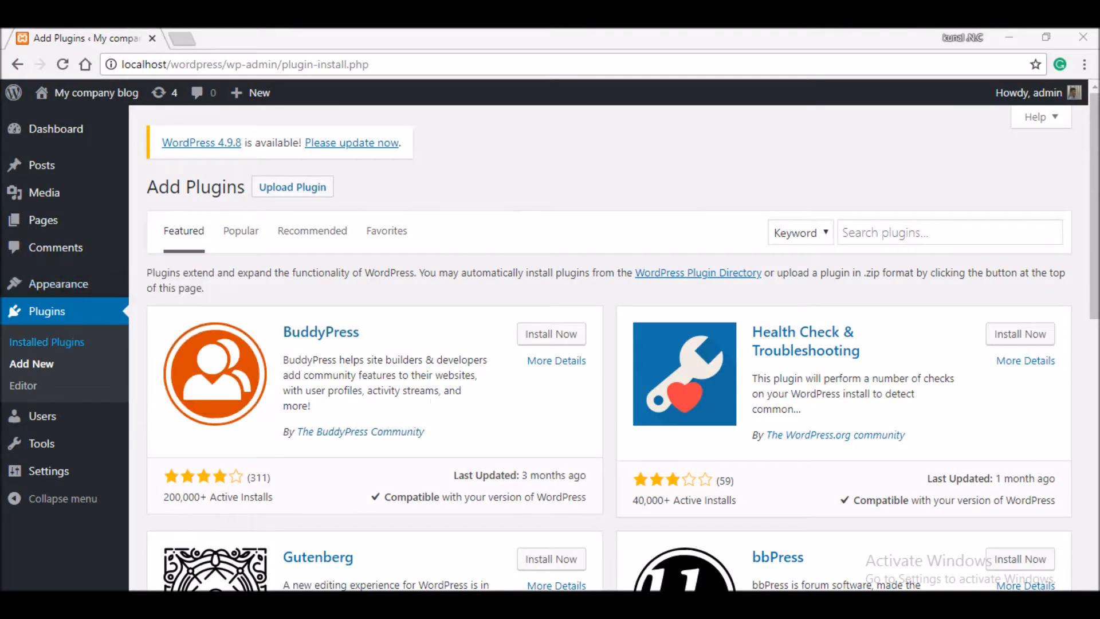
click(46, 342)
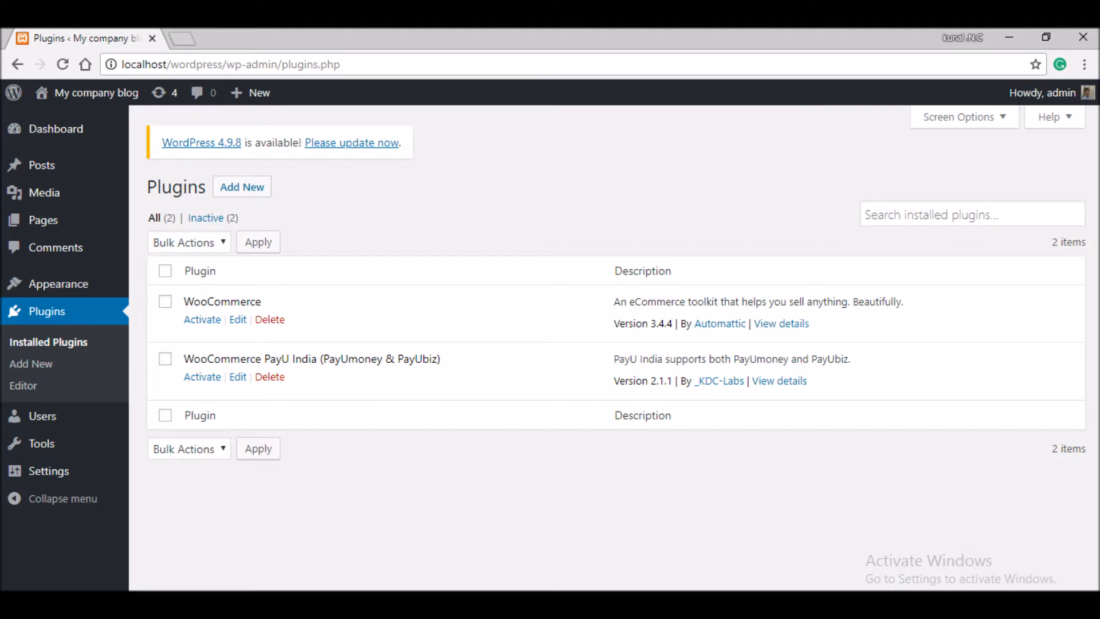
- Activate WooCommerce and choose India as the store country
click(202, 319)
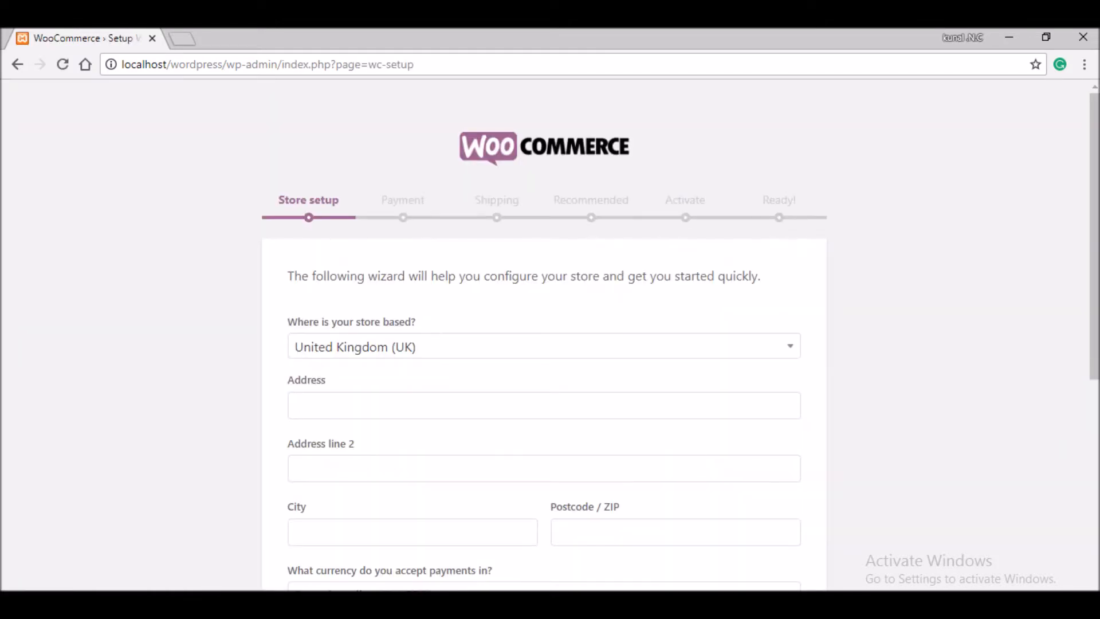
click(544, 346)
text(india)
key(Down)
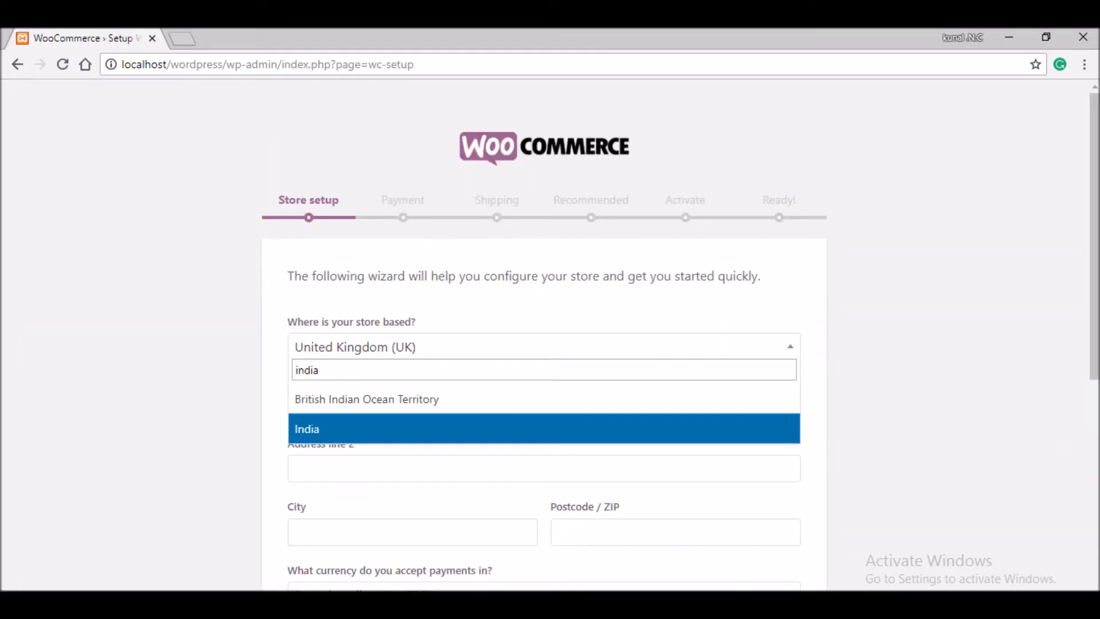
key(Return)
- Set the store to sell physical products with Indian rupee as the currency
drag(1094, 229, 1094, 398)
click(544, 344)
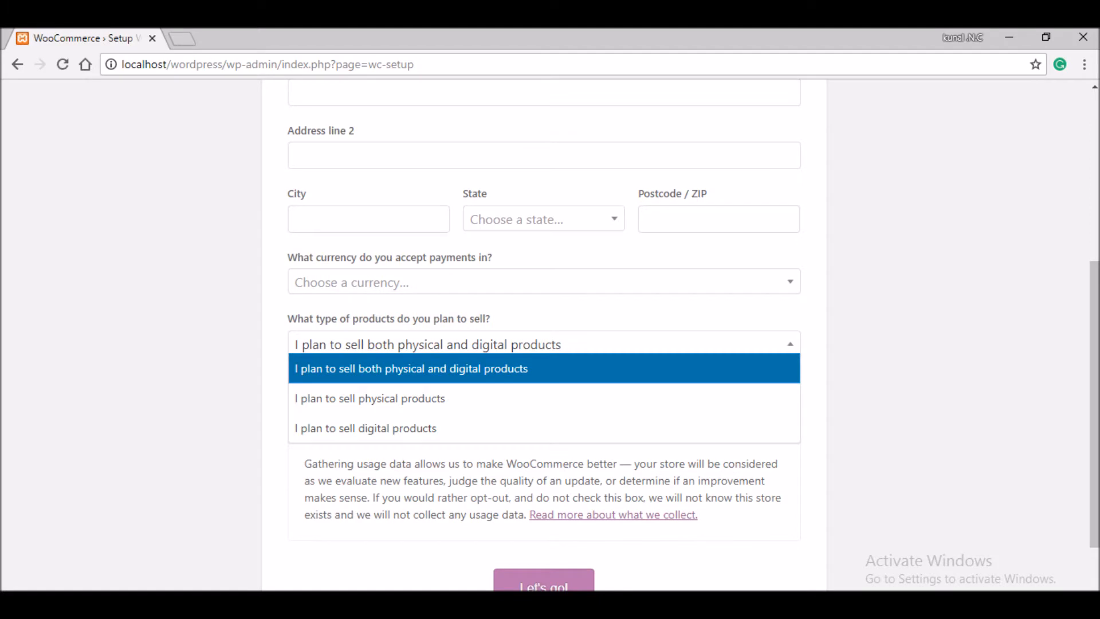
click(366, 427)
click(545, 343)
click(366, 395)
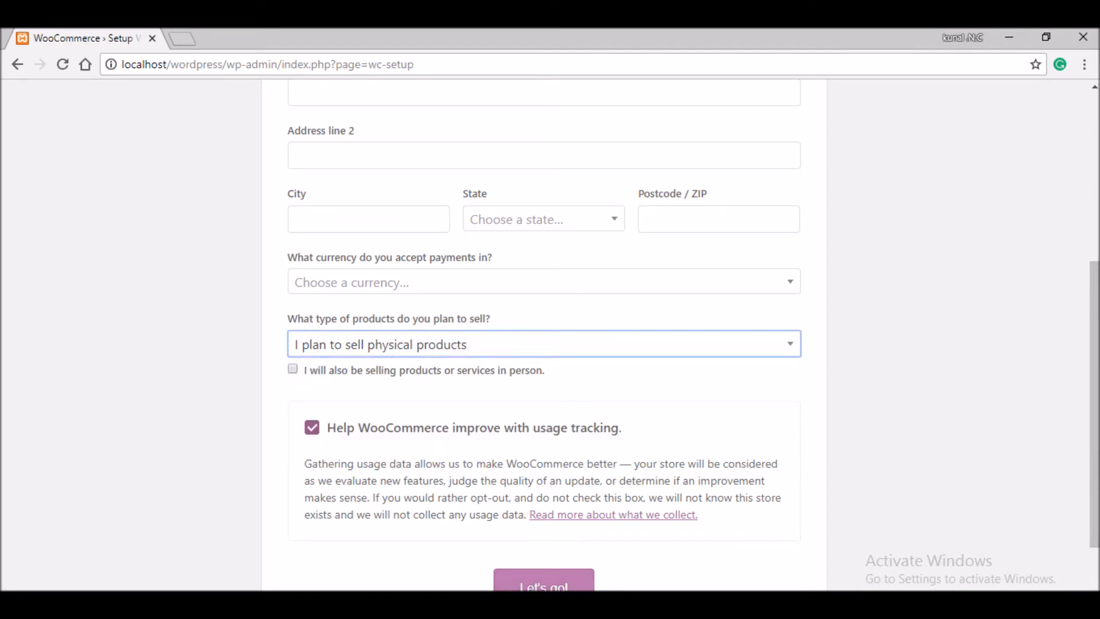
click(544, 282)
text(indian)
key(Return)
- Pick Madhya Pradesh as the store state
click(544, 219)
text(mad)
key(Return)
click(543, 580)
scroll(543, 287, up, 1)
- Fill in the street address, city Bhopal and postcode 49000, and submit the store details
click(543, 142)
text(suope)
key(BackSpace)
key(BackSpace)
key(BackSpace)
key(BackSpace)
text(uperb hills)
key(Return)
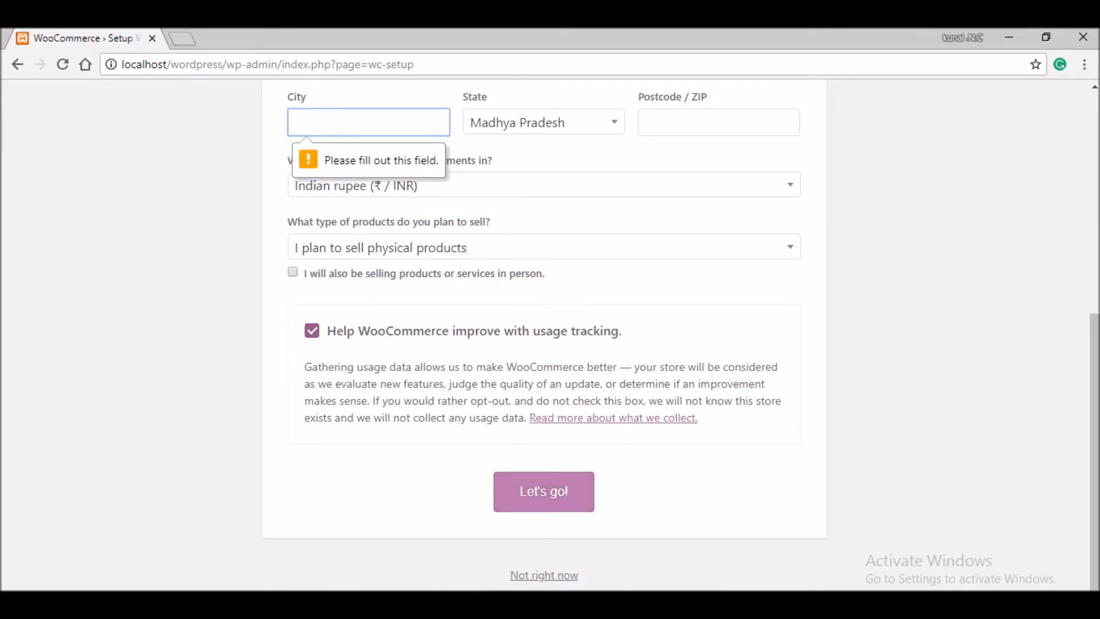
text(bhopal)
key(Return)
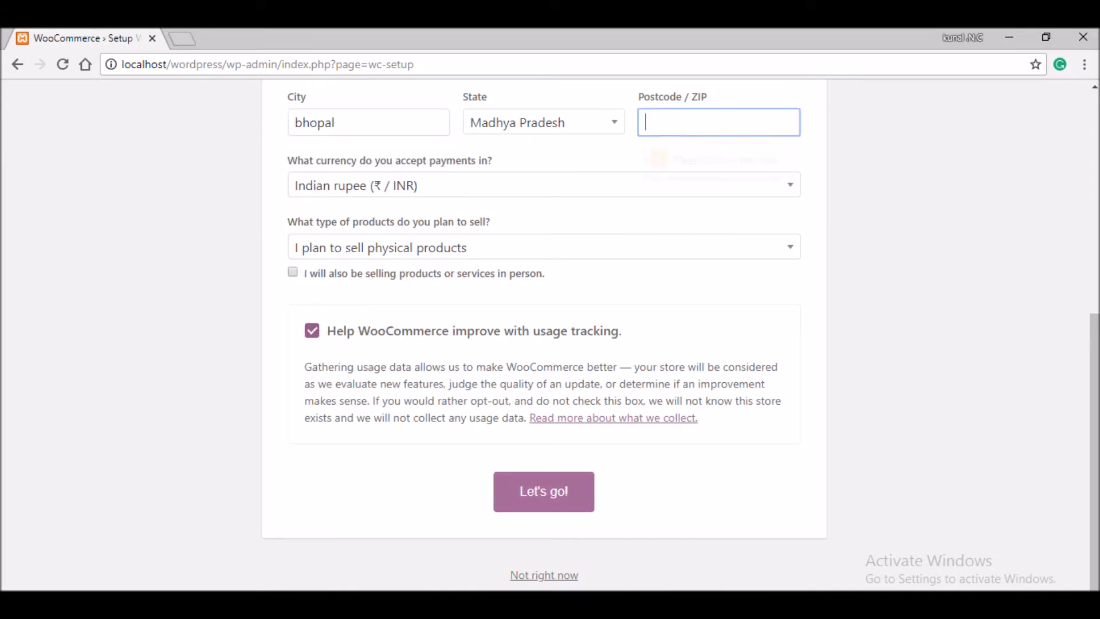
text(490000)
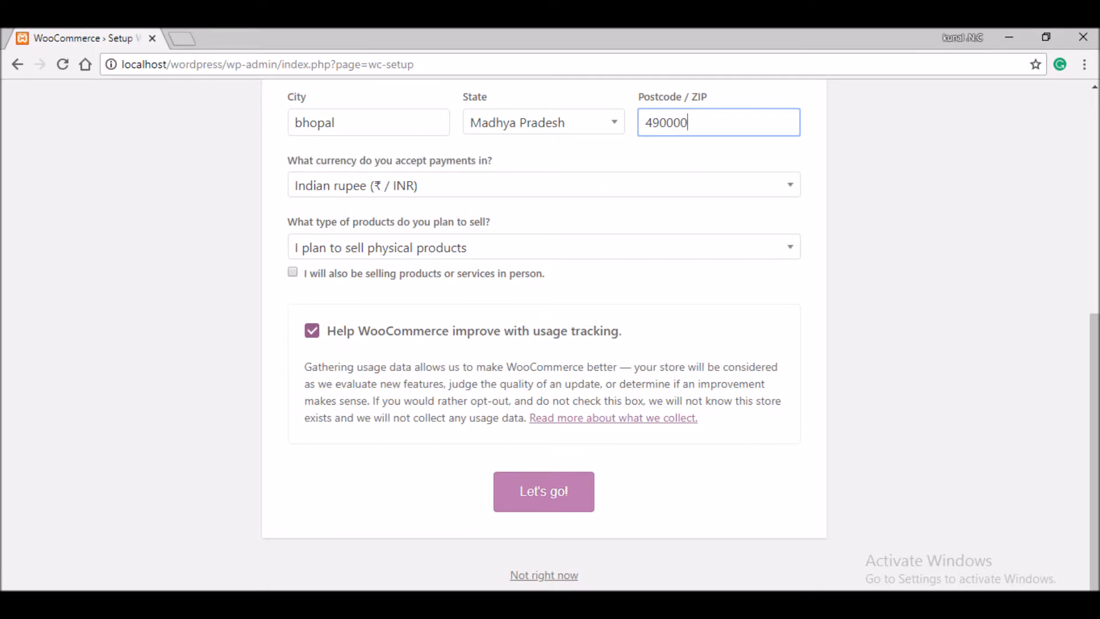
key(Return)
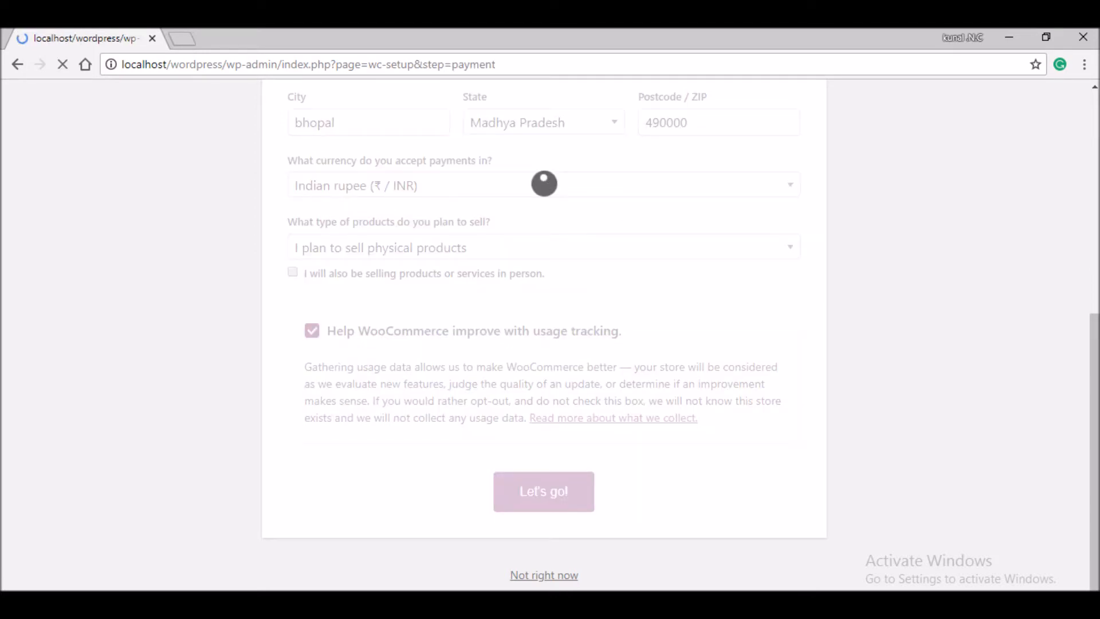
scroll(544, 344, down, 2)
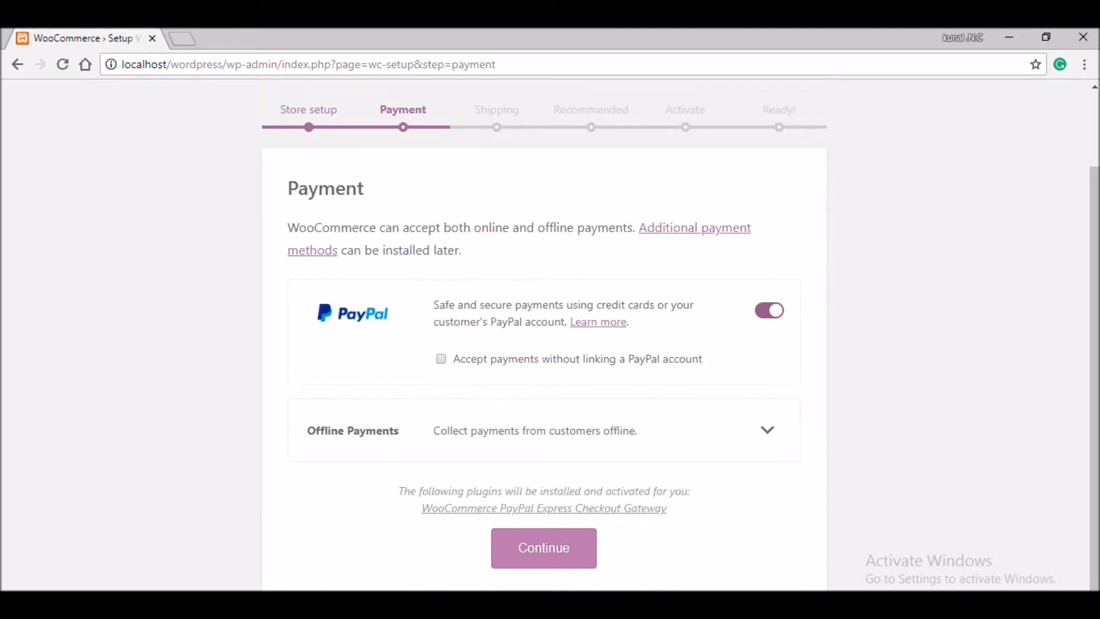
- Turn off PayPal and enable cash on delivery as the only payment method
click(767, 429)
scroll(767, 429, down, 2)
click(768, 154)
click(768, 467)
click(544, 548)
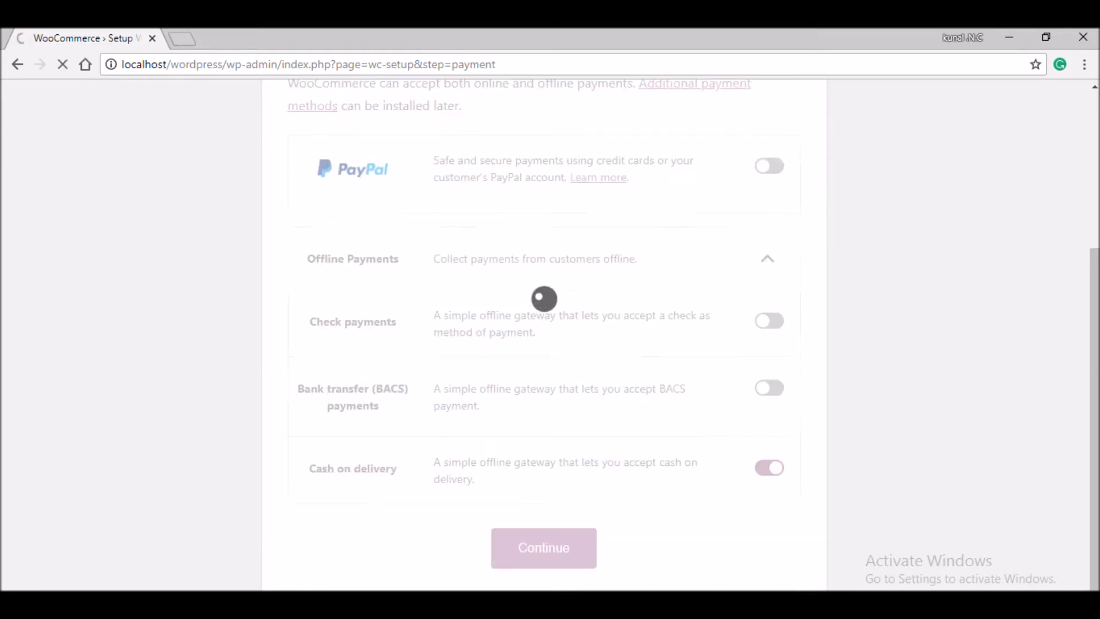
- Stop shipping outside India and set India's flat rate cost to 40
scroll(544, 344, down, 3)
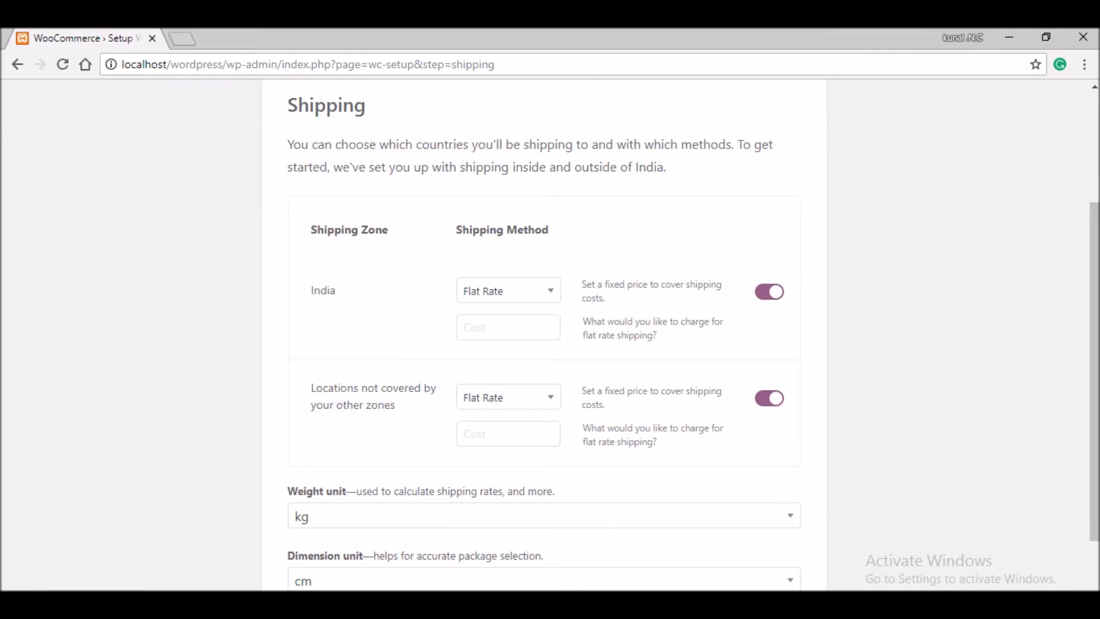
click(769, 398)
click(508, 327)
text(40)
scroll(544, 343, down, 2)
click(543, 547)
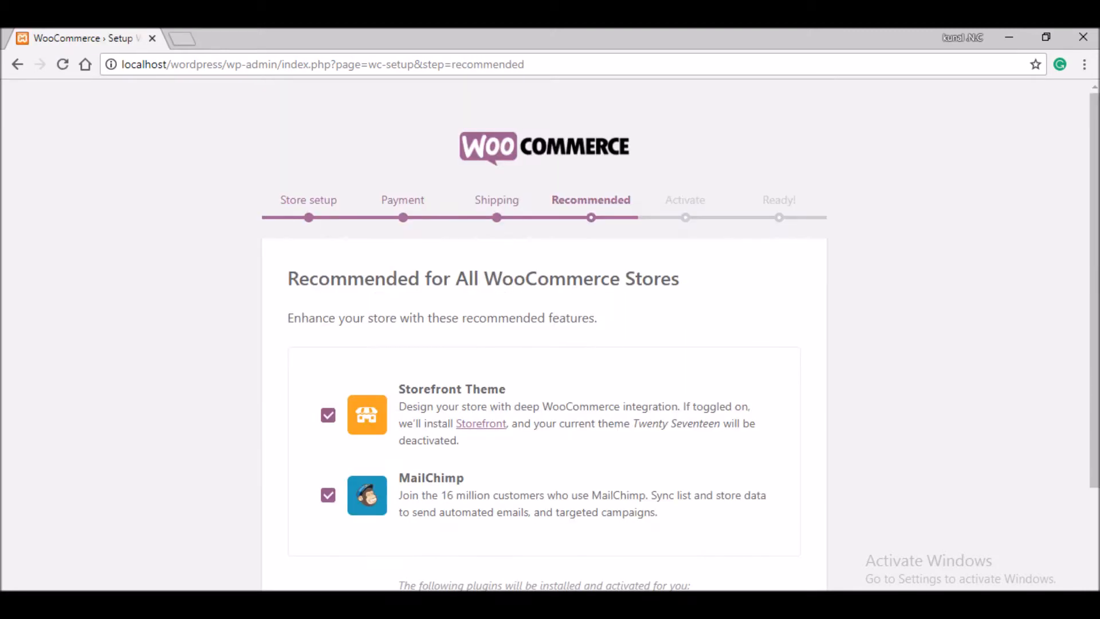
- Decline MailChimp and Storefront, skip Jetpack, and return to the dashboard
scroll(544, 344, down, 3)
click(329, 343)
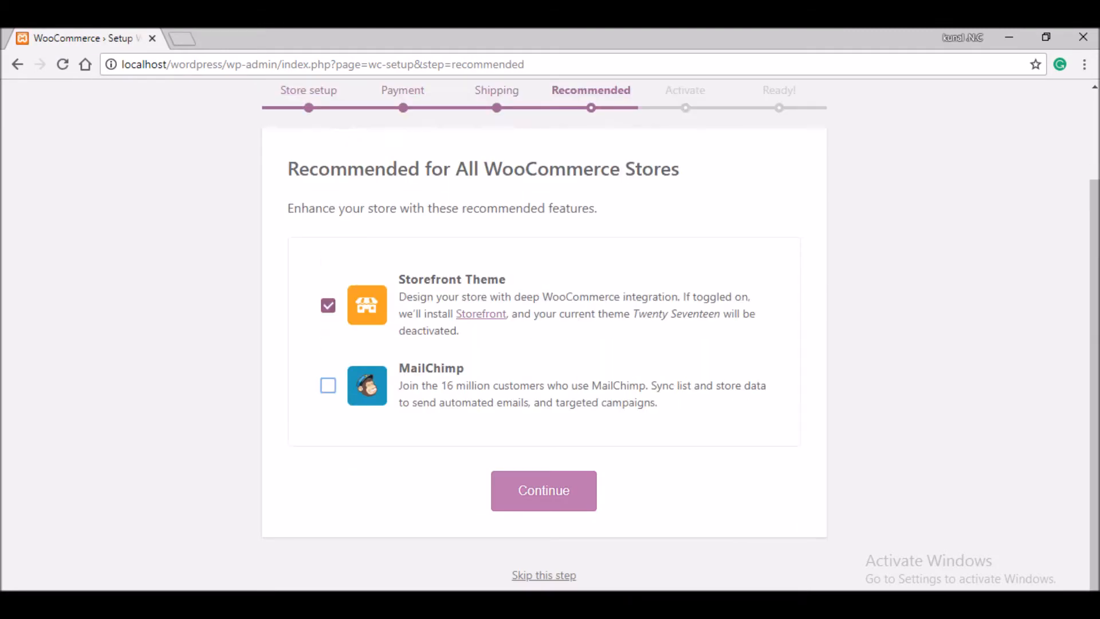
click(328, 305)
click(543, 490)
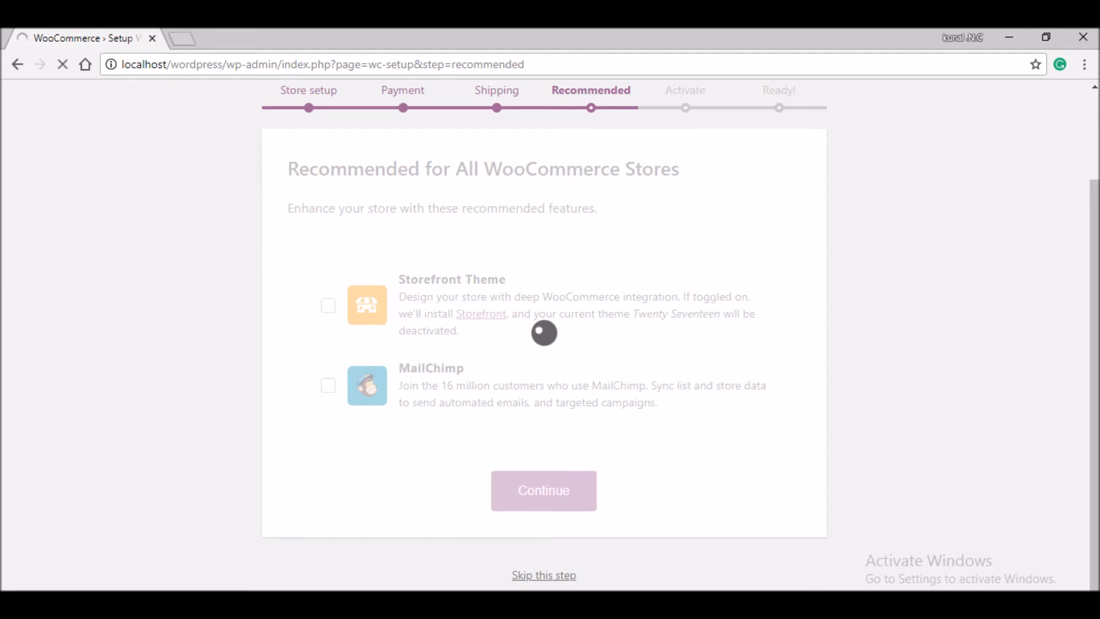
click(544, 575)
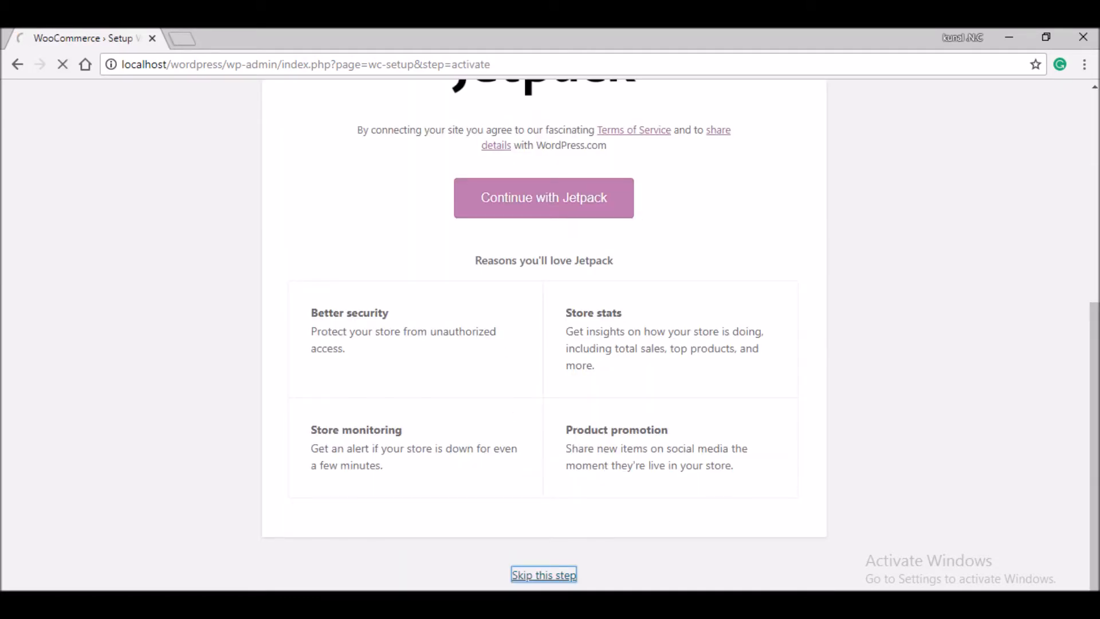
scroll(543, 355, down, 5)
click(370, 463)
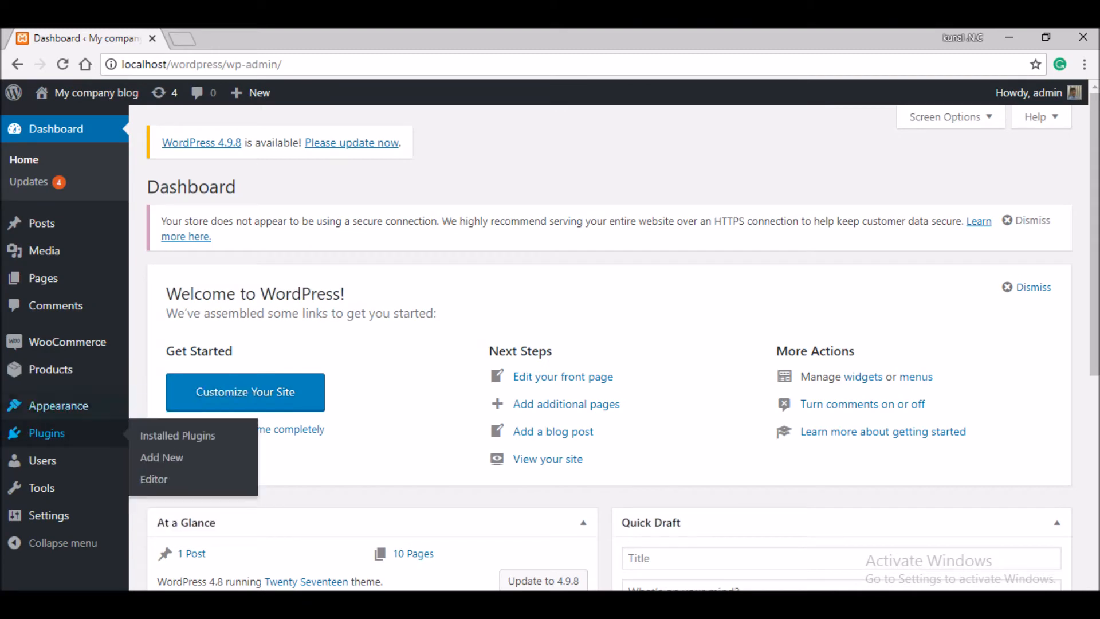
- Activate PayU India and dismiss the insecure-connection notice in WooCommerce settings
click(46, 432)
click(202, 439)
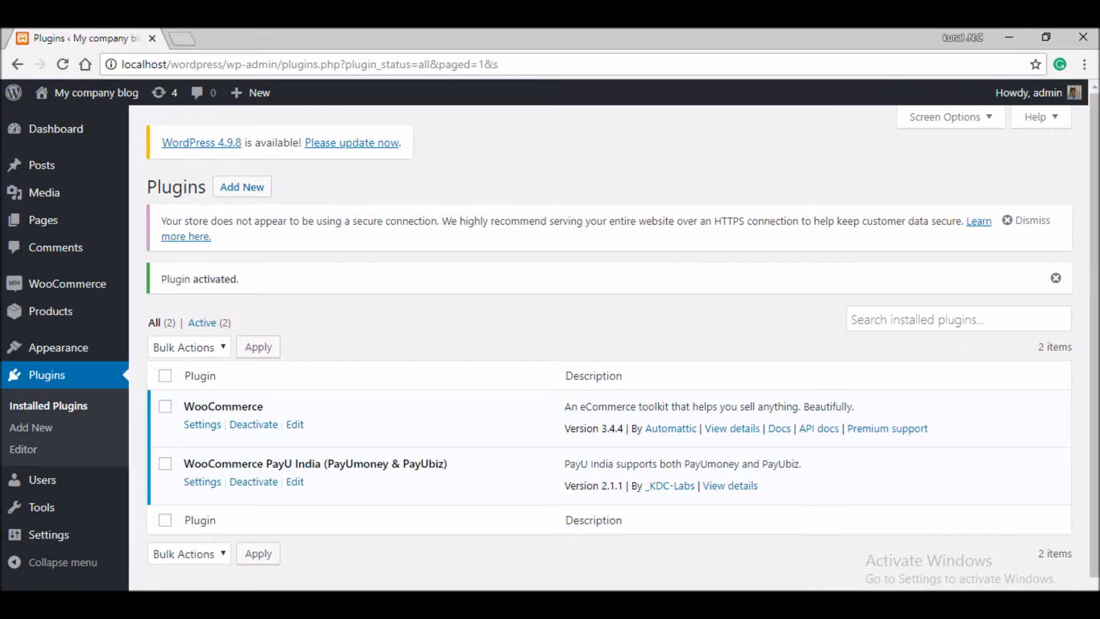
click(203, 424)
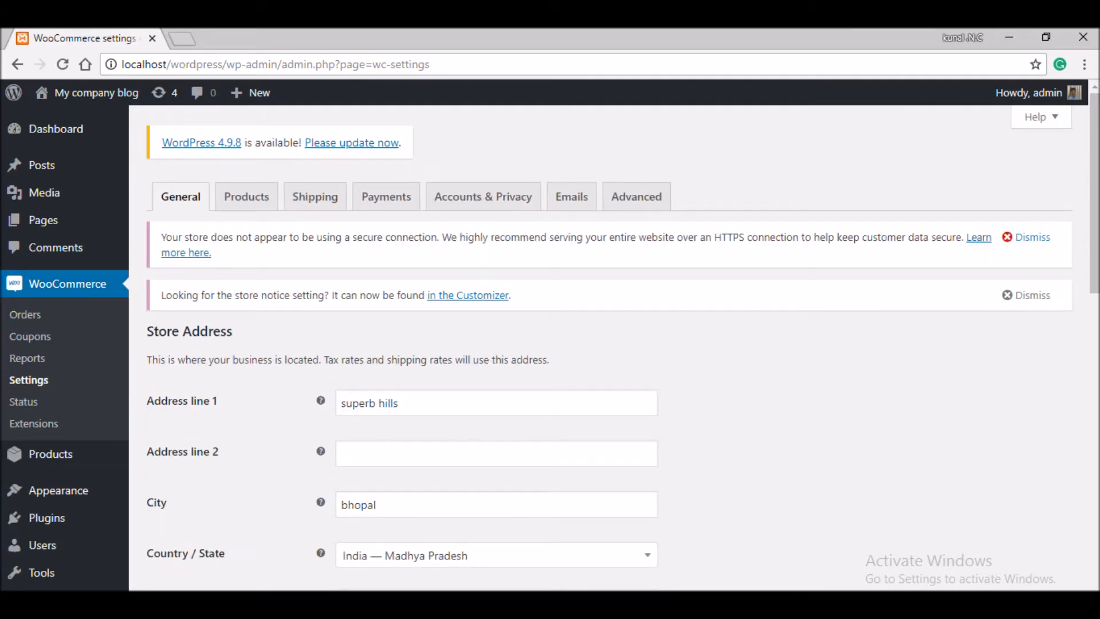
click(1028, 238)
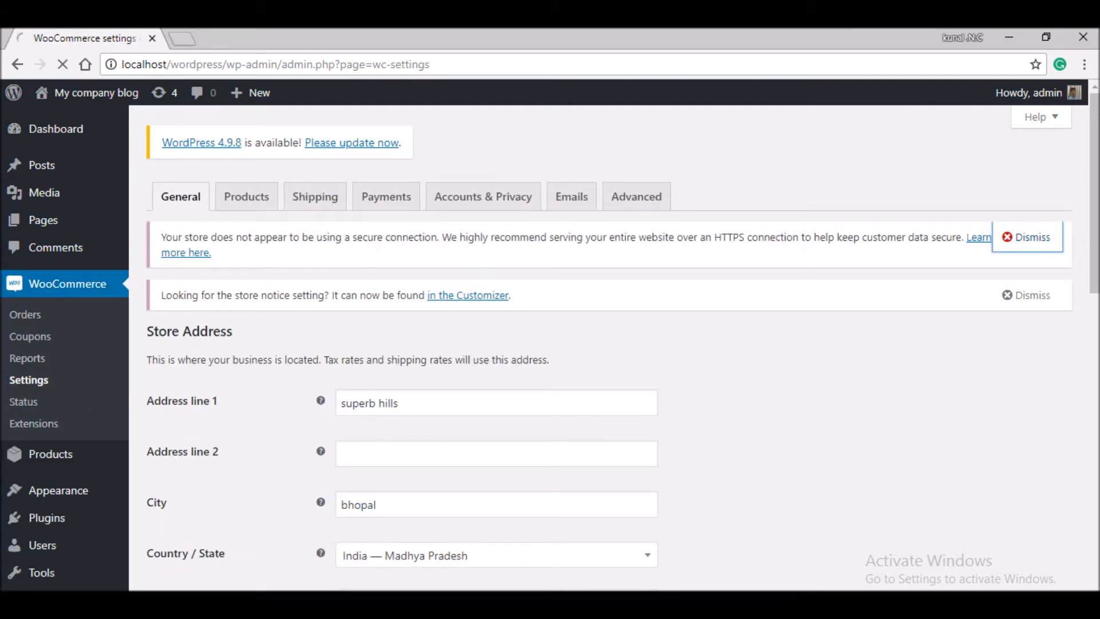
- Go to the Shipping settings and its Shipping options section
scroll(550, 344, down, 1)
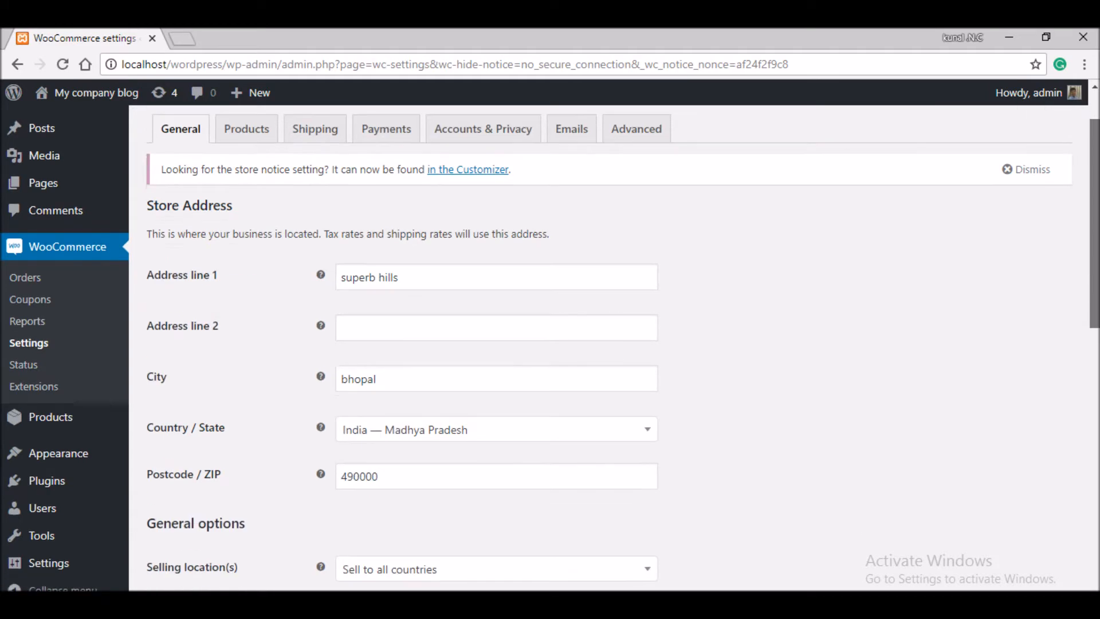
scroll(550, 344, up, 1)
click(315, 196)
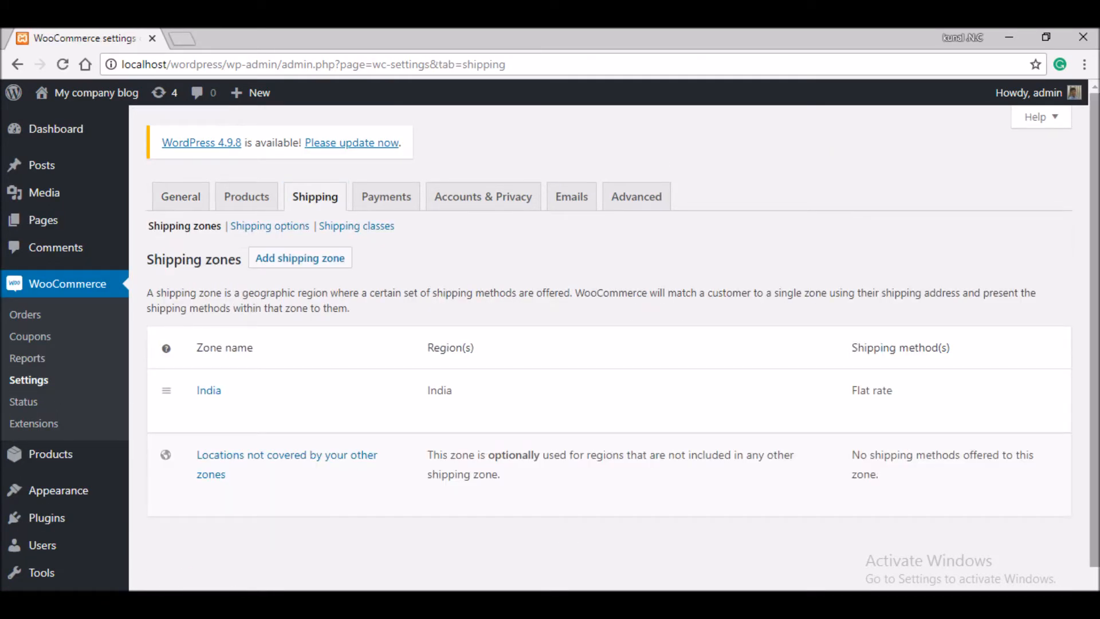
scroll(550, 343, down, 1)
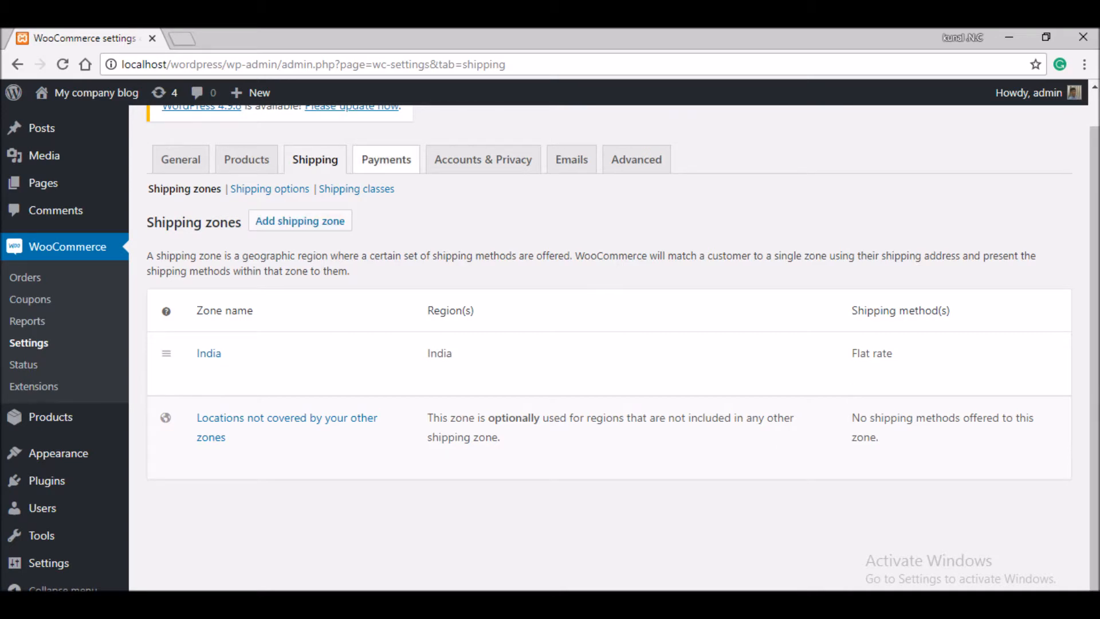
click(269, 188)
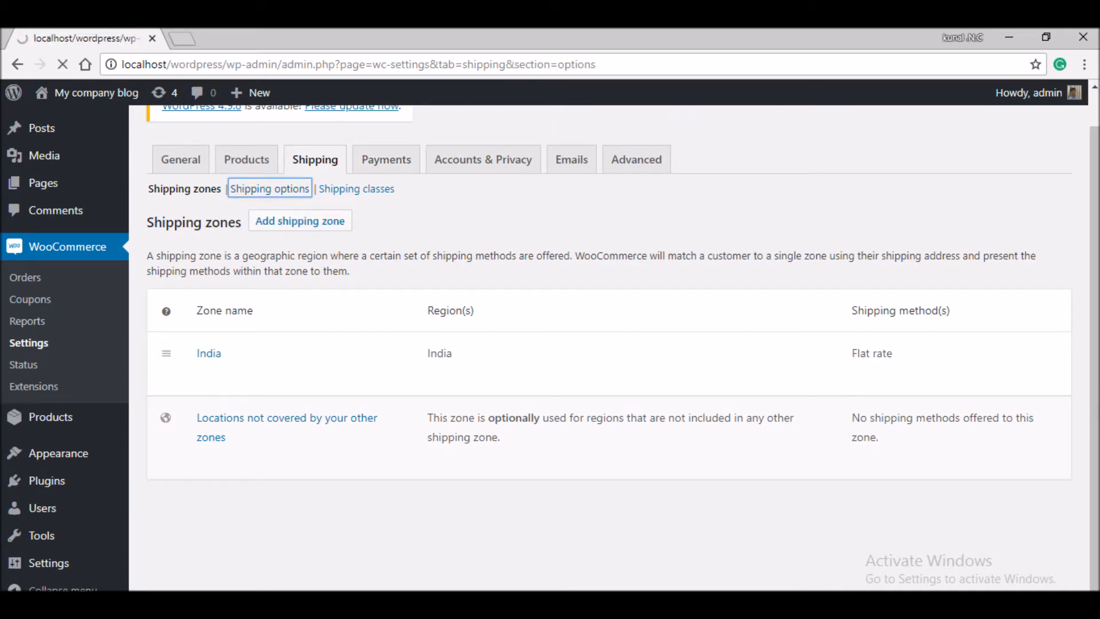
- Create a shipping class named 'default' with the description 'example'
click(356, 226)
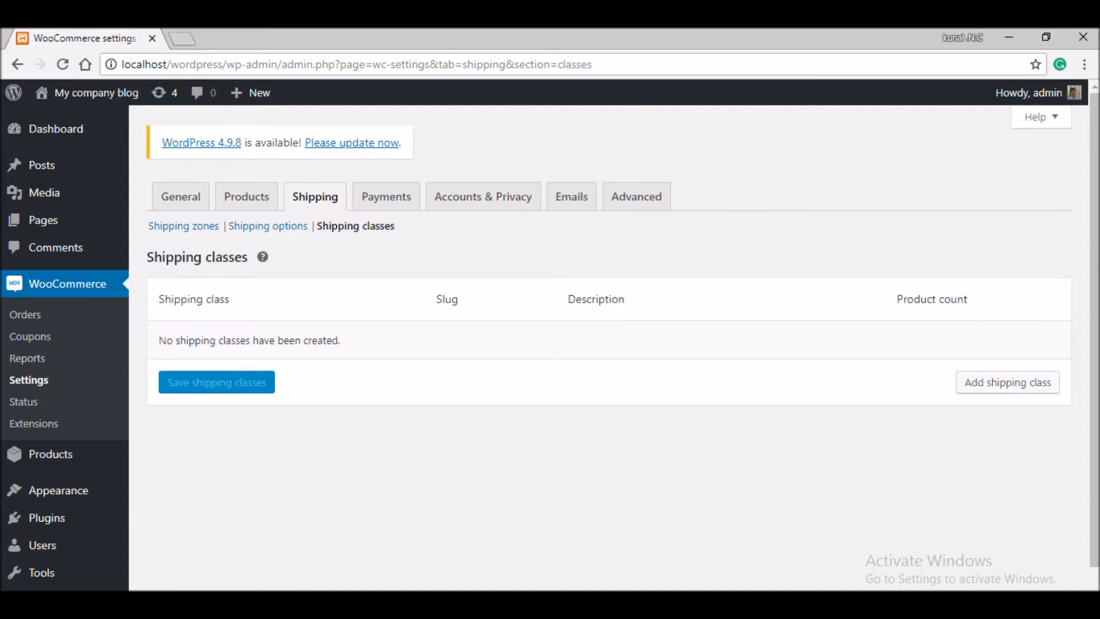
click(1007, 382)
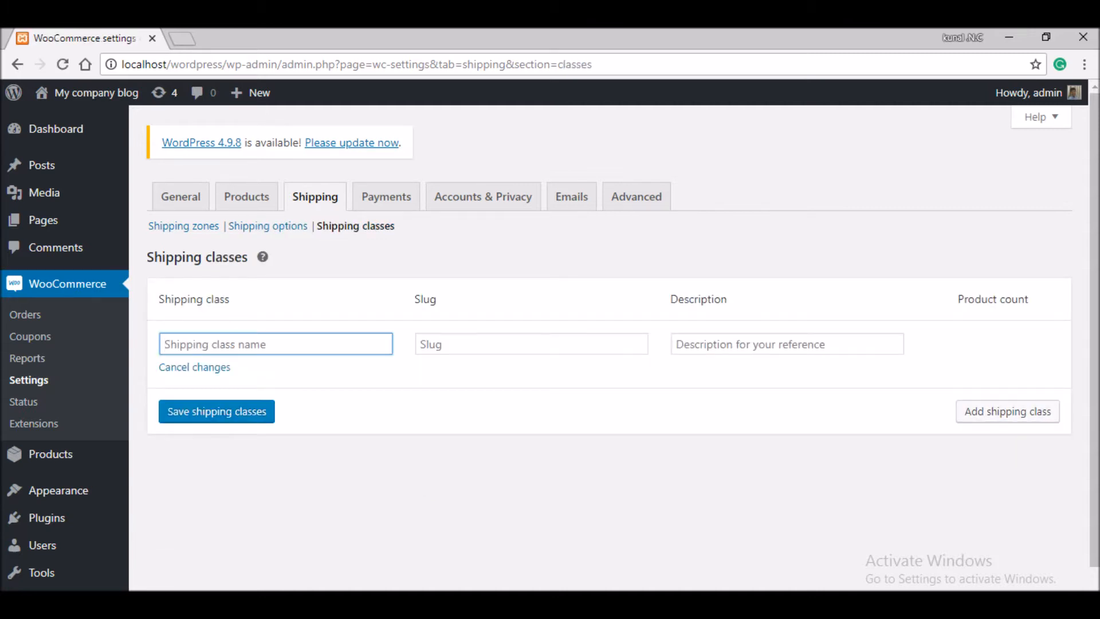
text(default)
click(788, 343)
text(example)
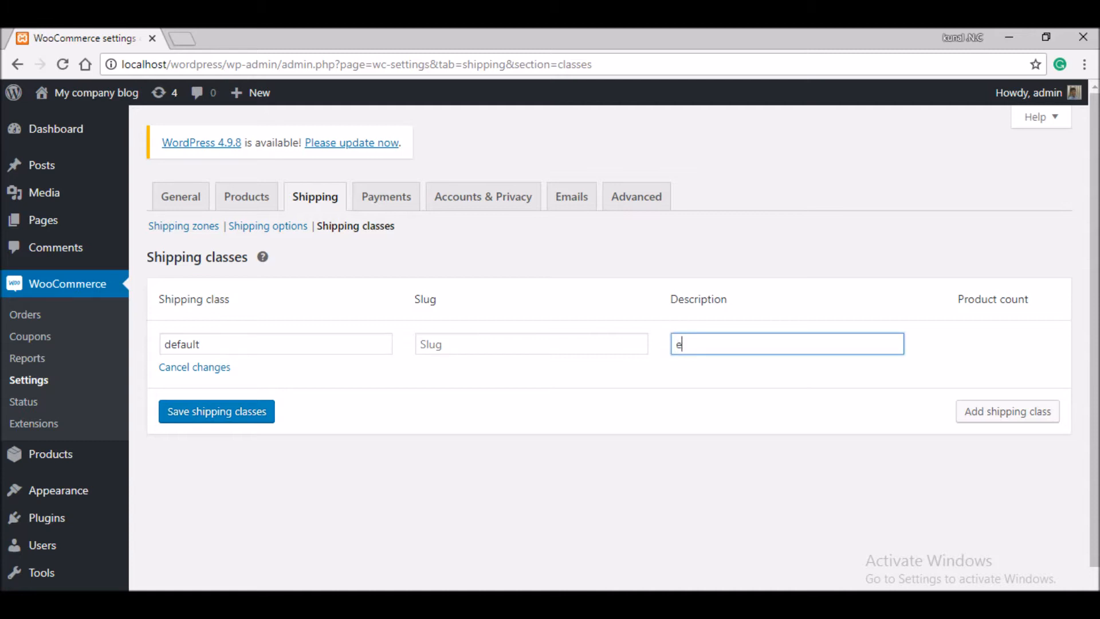
key(Return)
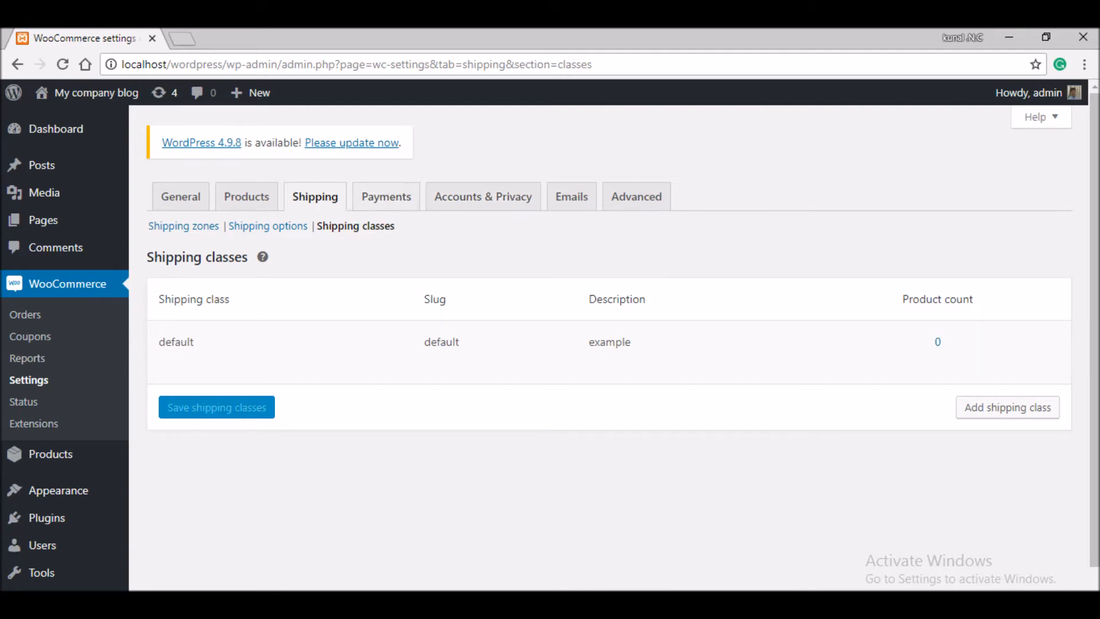
click(386, 197)
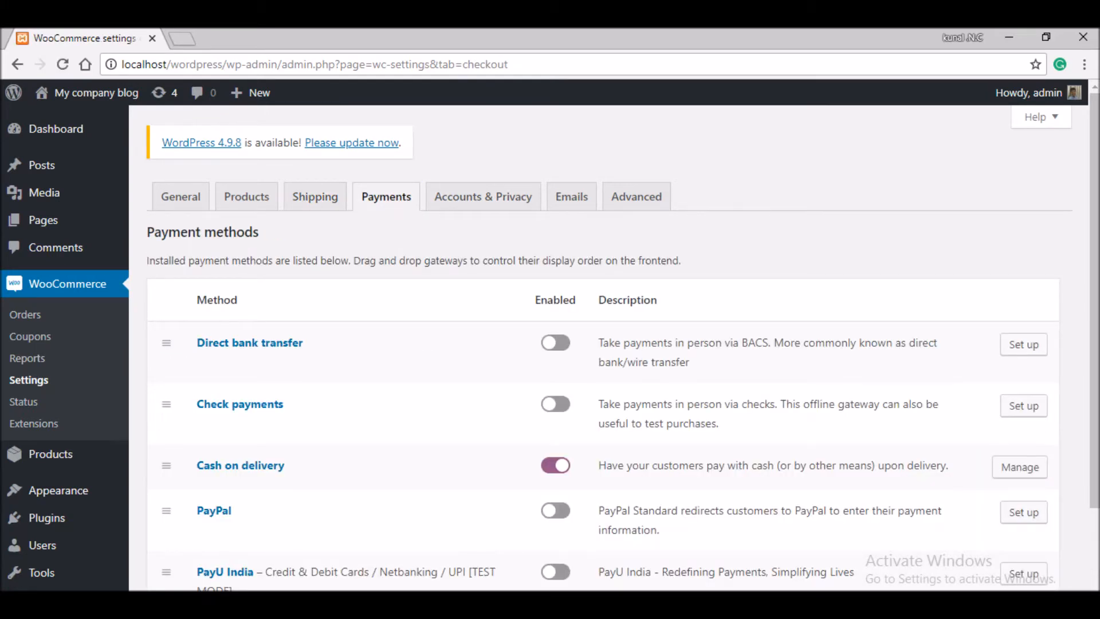
- Enable PayU India and disable cash on delivery, saving the payment methods
scroll(602, 343, down, 2)
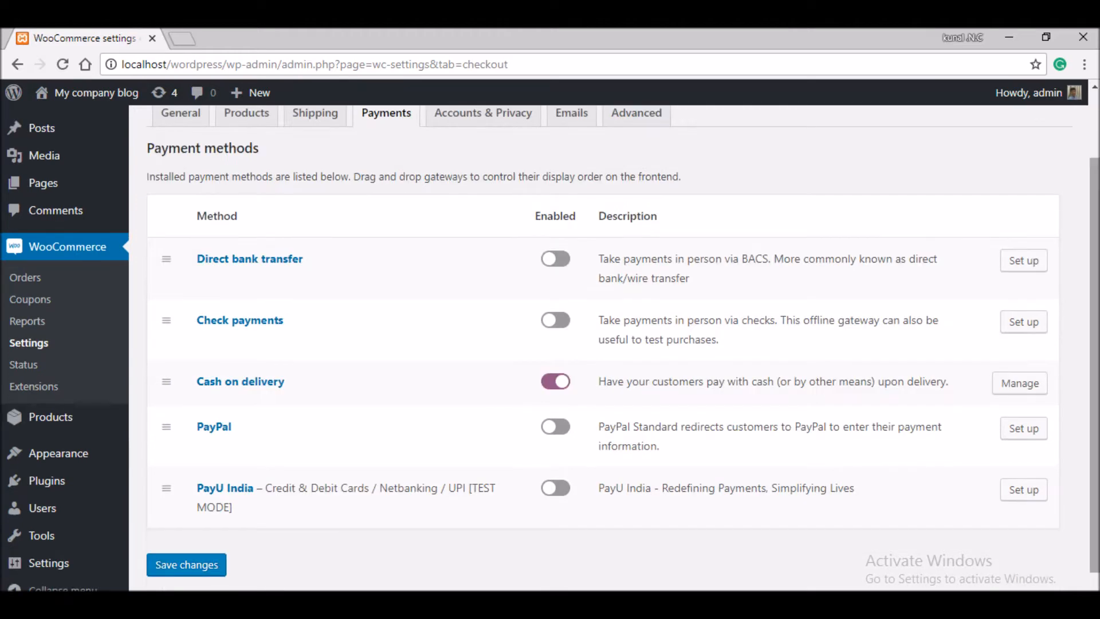
click(555, 488)
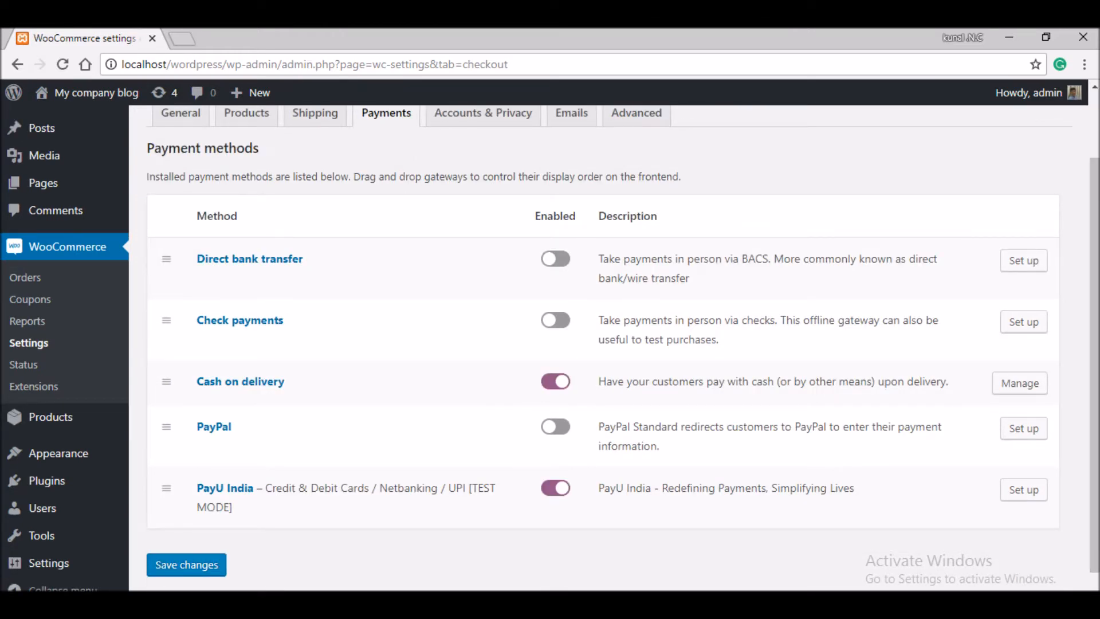
click(186, 564)
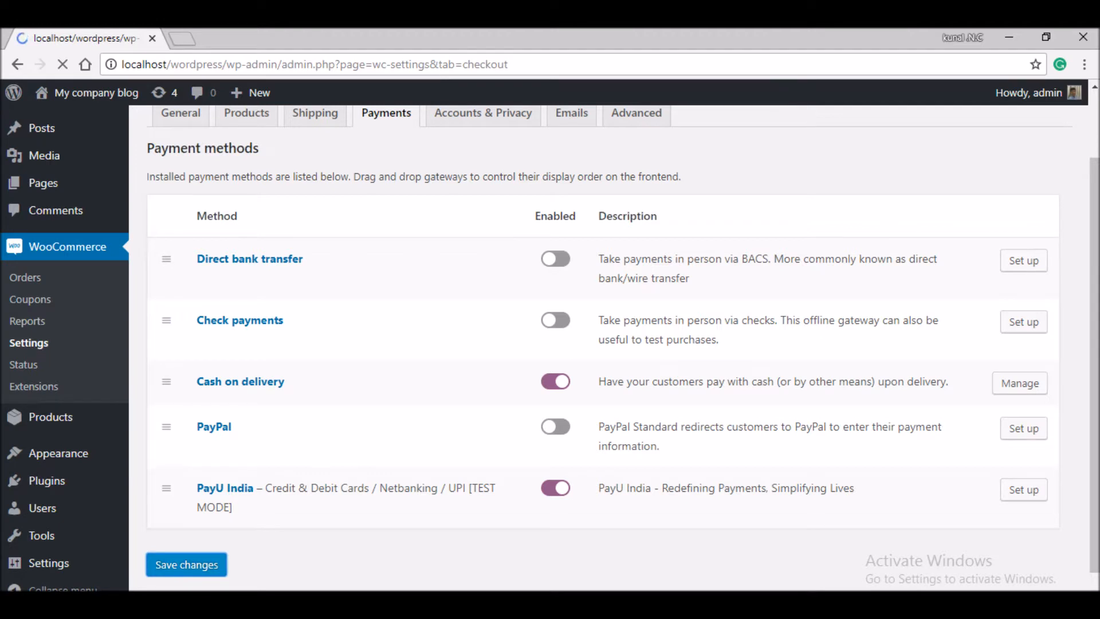
click(555, 506)
scroll(555, 506, down, 3)
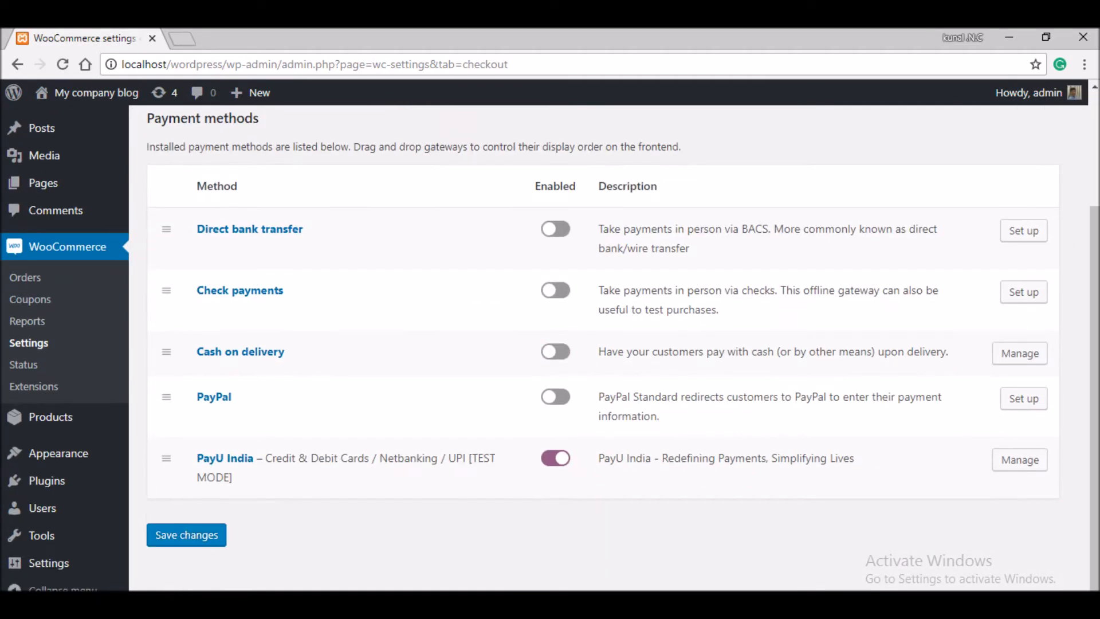
click(186, 535)
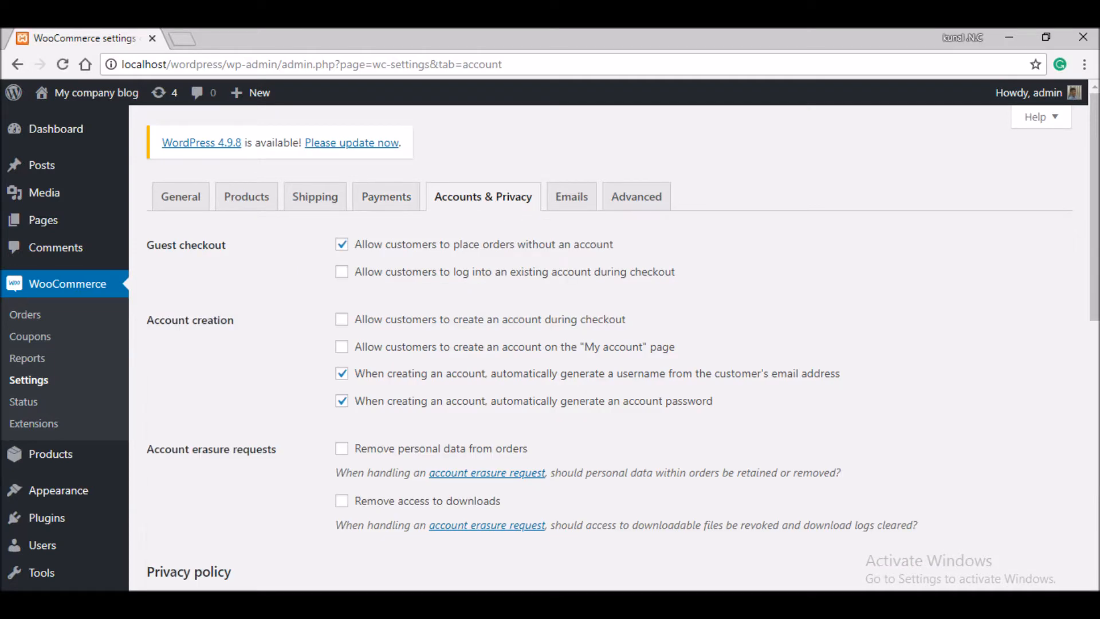
- Allow account creation on My account and at checkout, plus checkout login, and save
click(341, 347)
scroll(342, 346, down, 2)
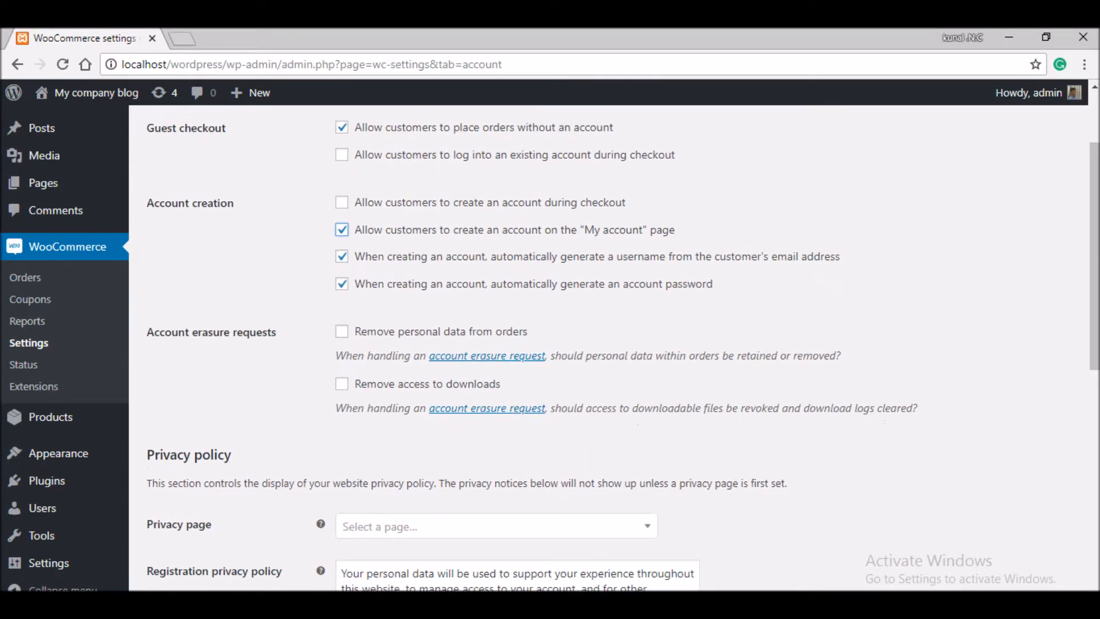
click(341, 202)
drag(1094, 252, 1094, 200)
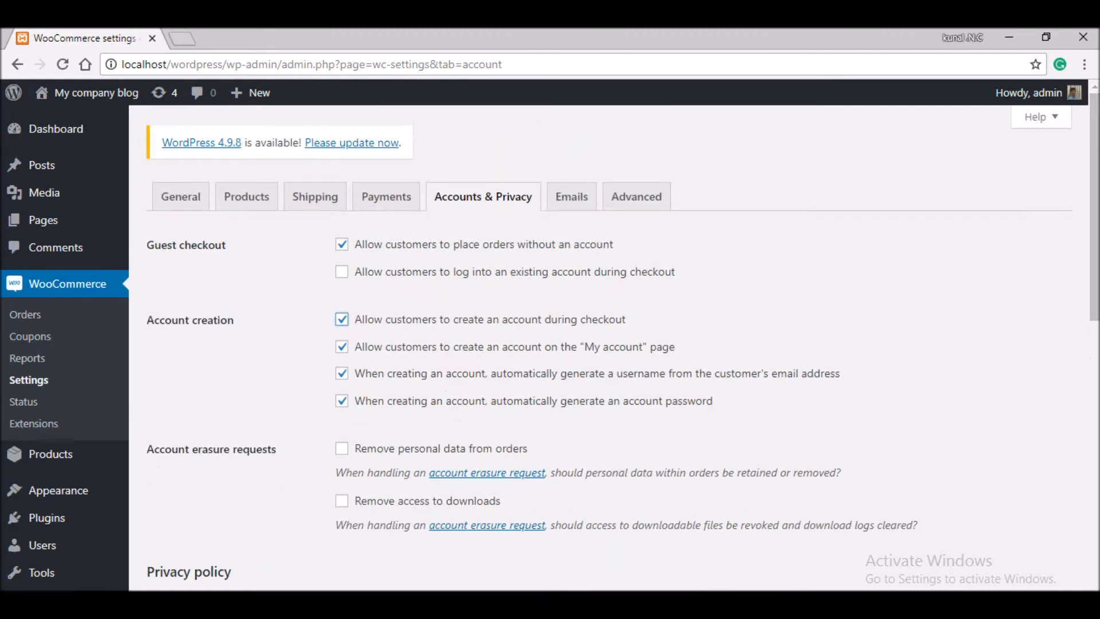
click(342, 271)
drag(1094, 241, 1095, 520)
click(186, 530)
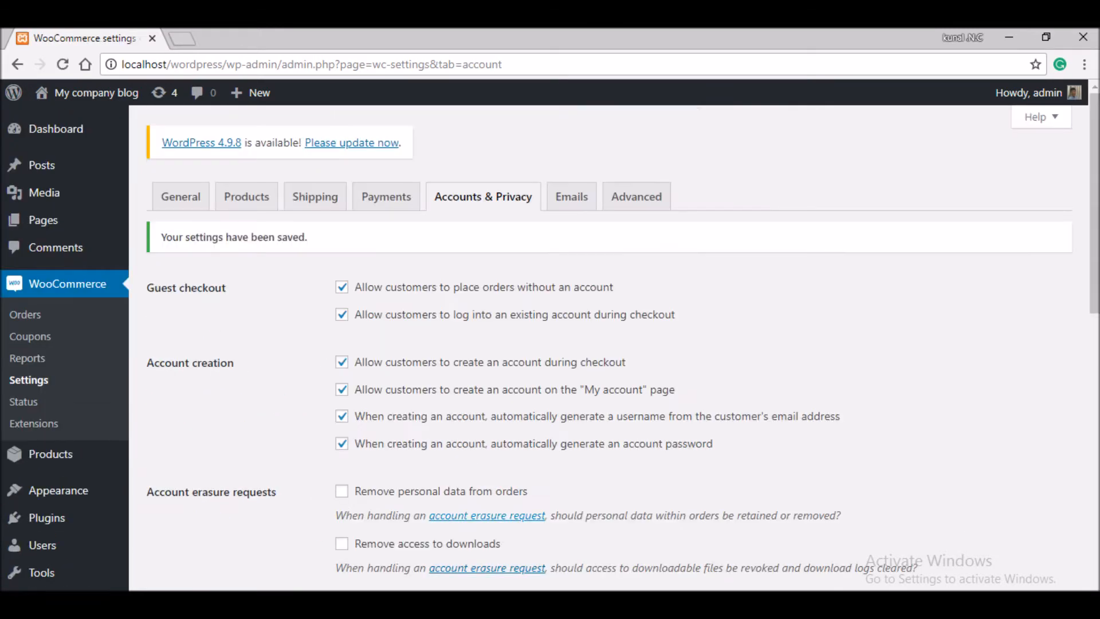
click(571, 196)
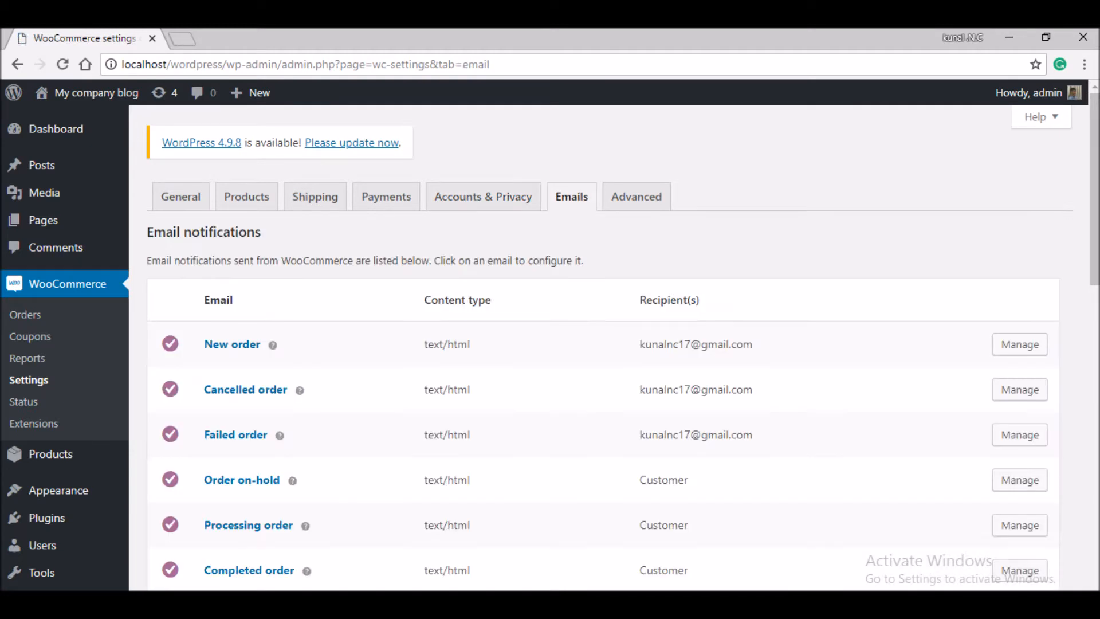
- Browse the Advanced and General settings tabs, then the Reports and Extensions pages
click(636, 197)
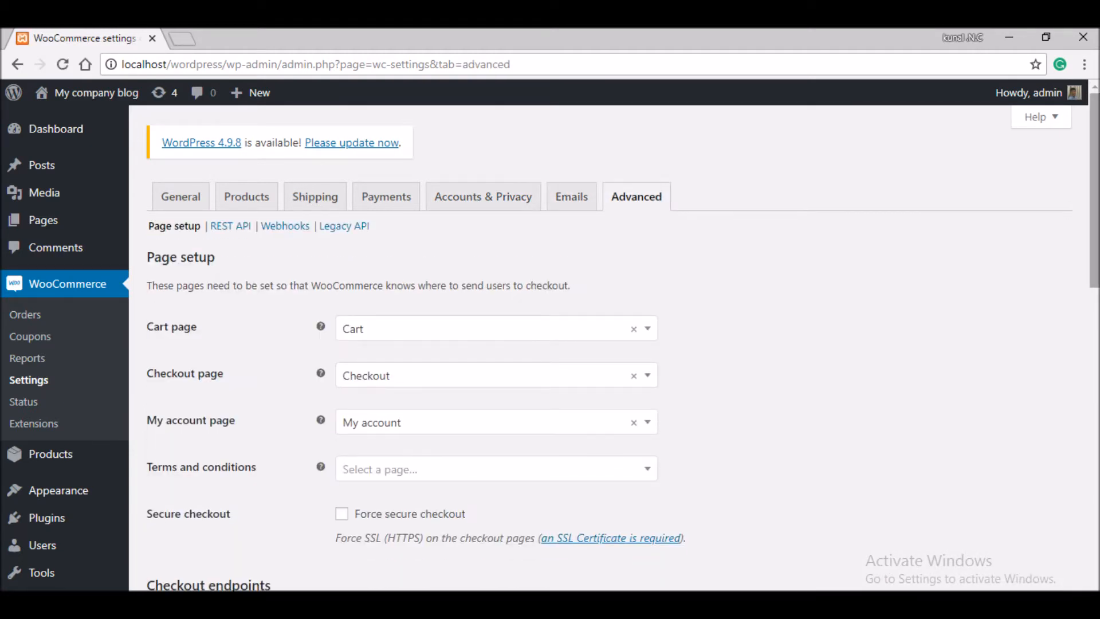
scroll(607, 343, down, 15)
scroll(608, 344, up, 10)
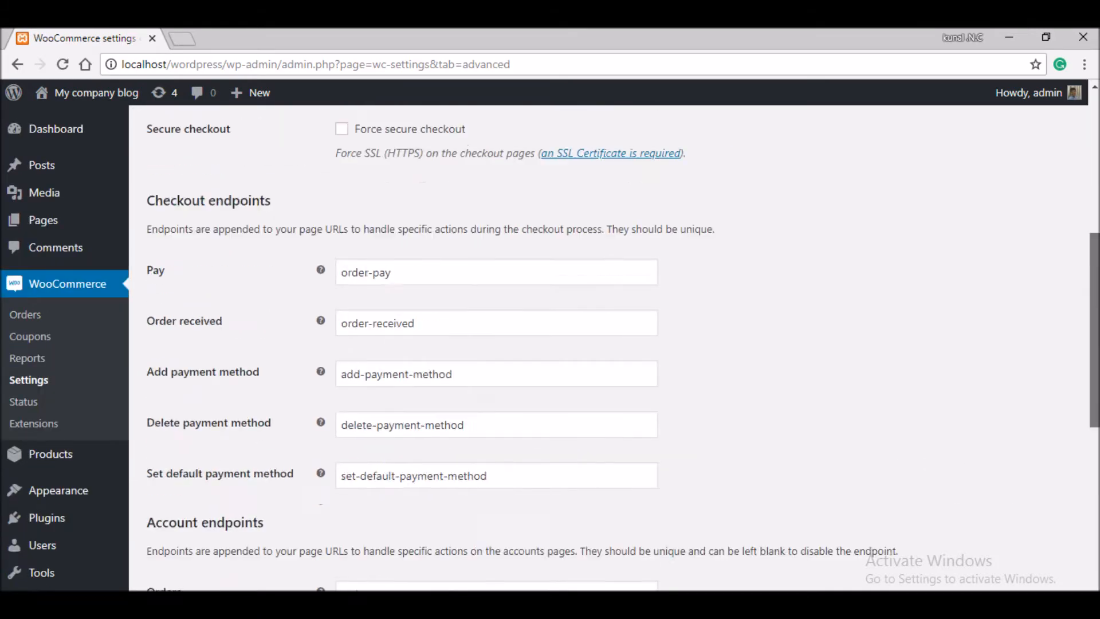
scroll(607, 344, down, 8)
scroll(607, 344, up, 15)
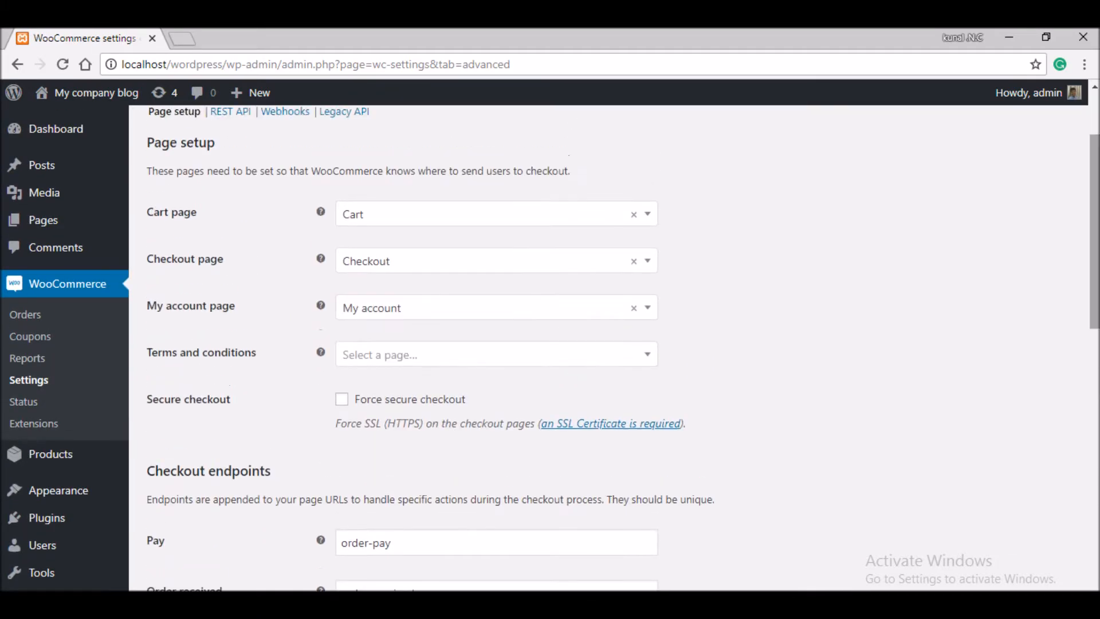
click(181, 197)
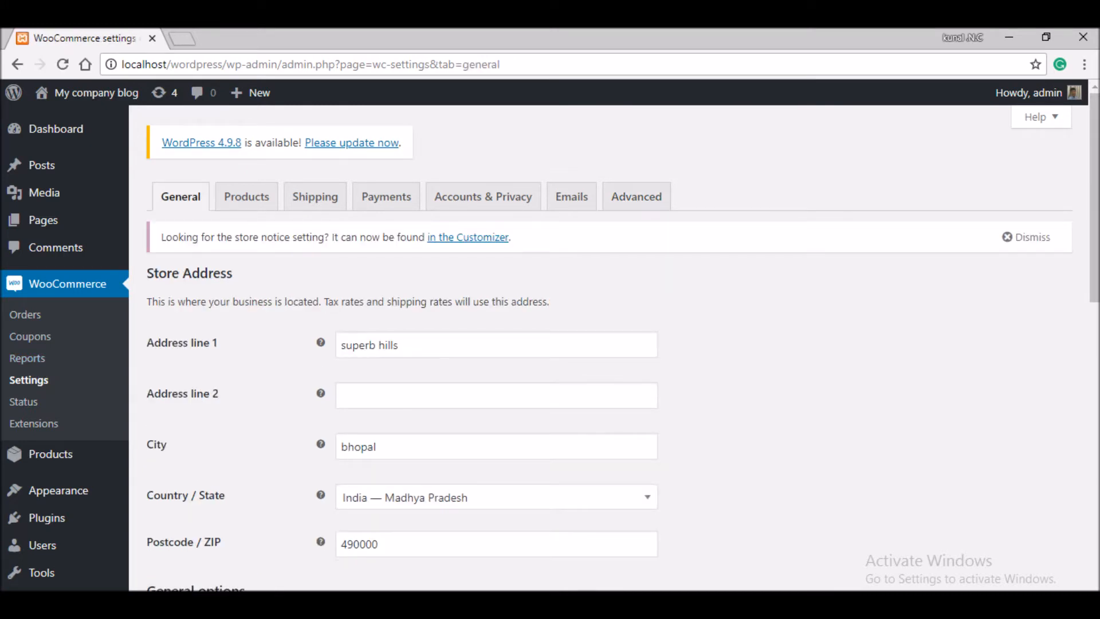
scroll(607, 344, down, 8)
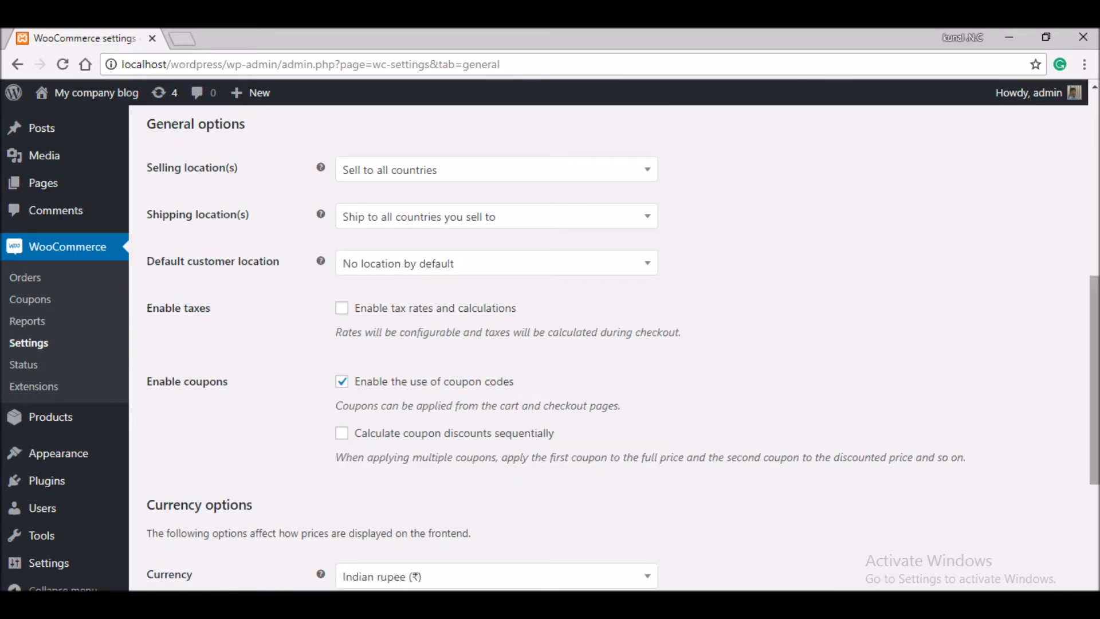
scroll(1094, 378, down, 5)
click(27, 320)
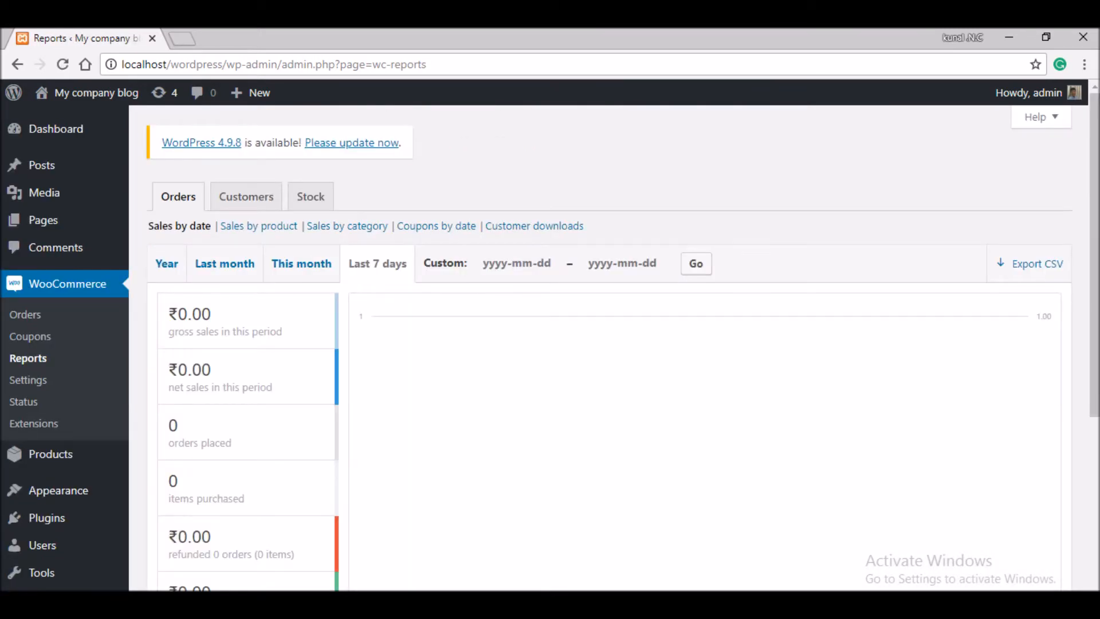
click(23, 402)
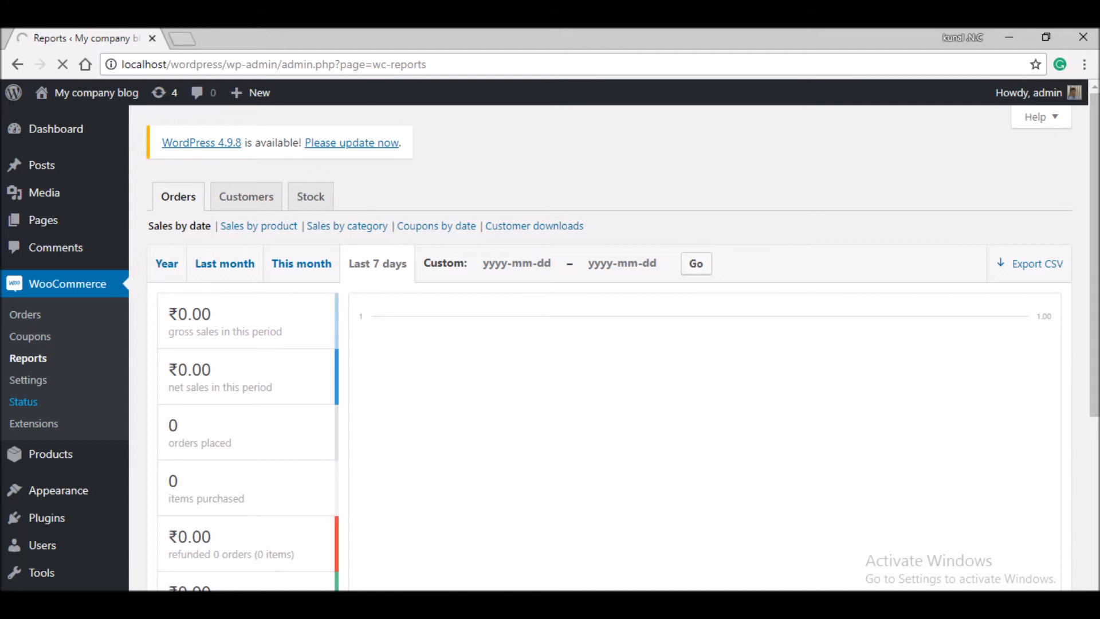
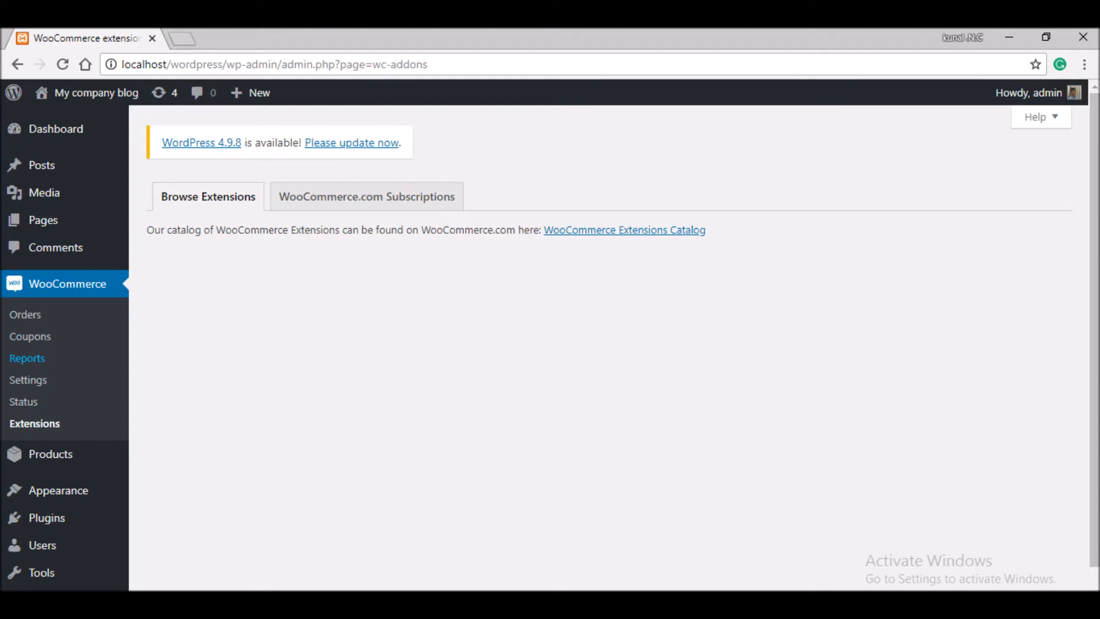
- Publish a fixed cart coupon '50o' worth 50, then go to the Products list
click(30, 336)
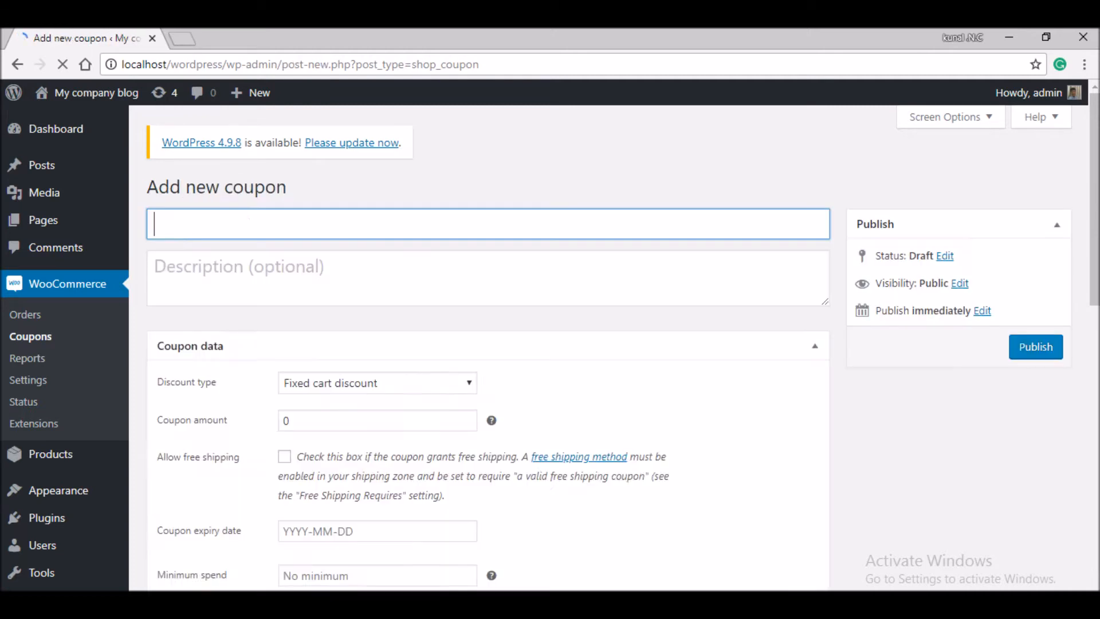
text(50o)
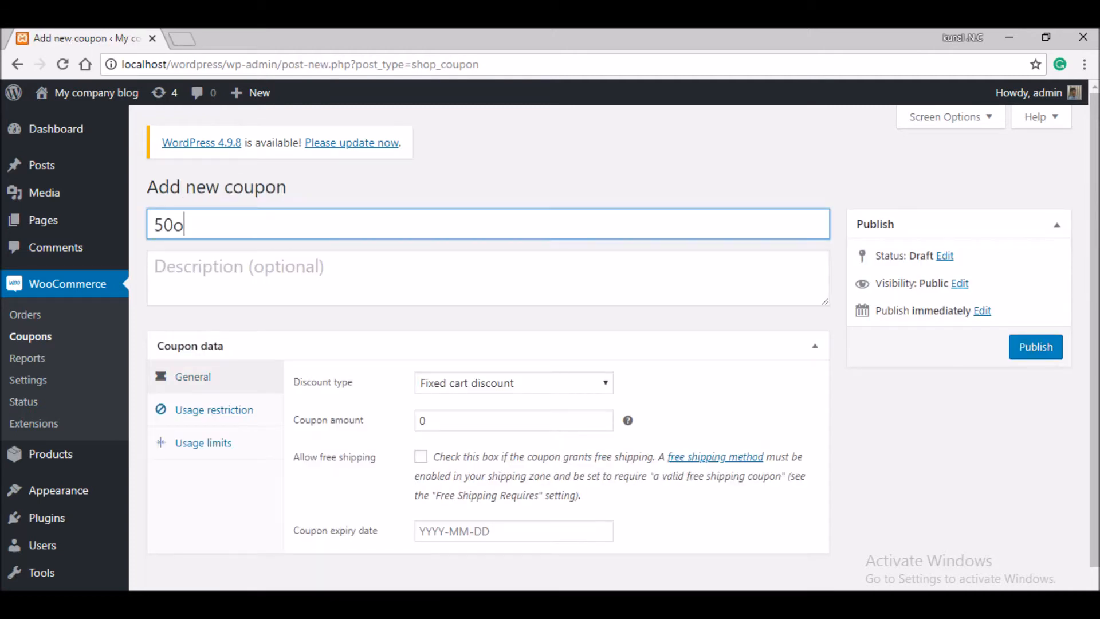
double_click(423, 420)
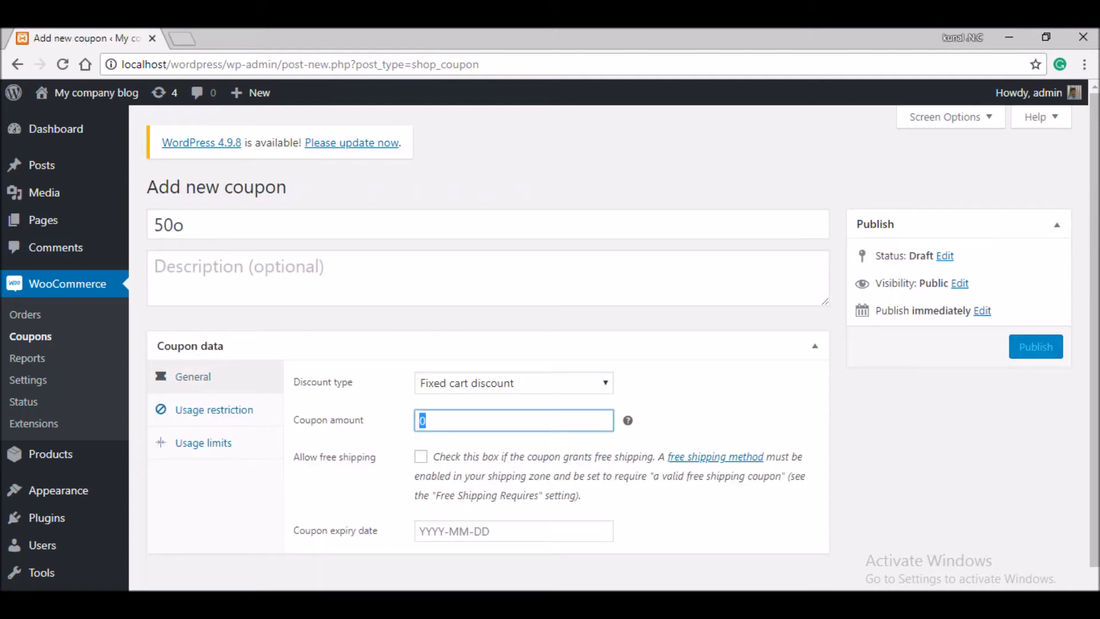
text(50o)
key(BackSpace)
text(0)
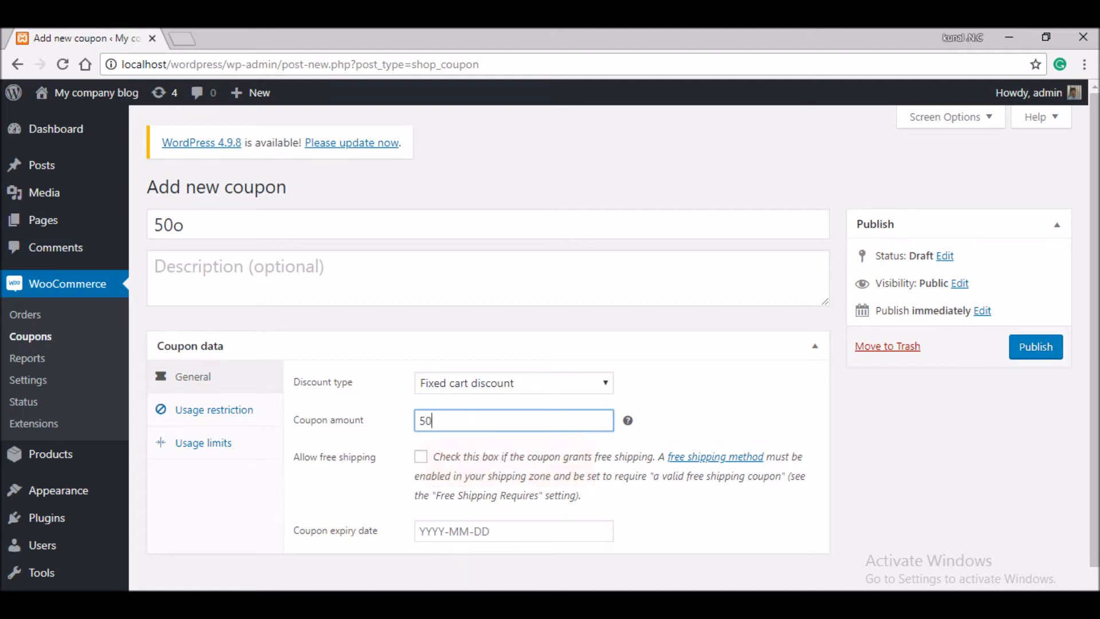
click(1036, 347)
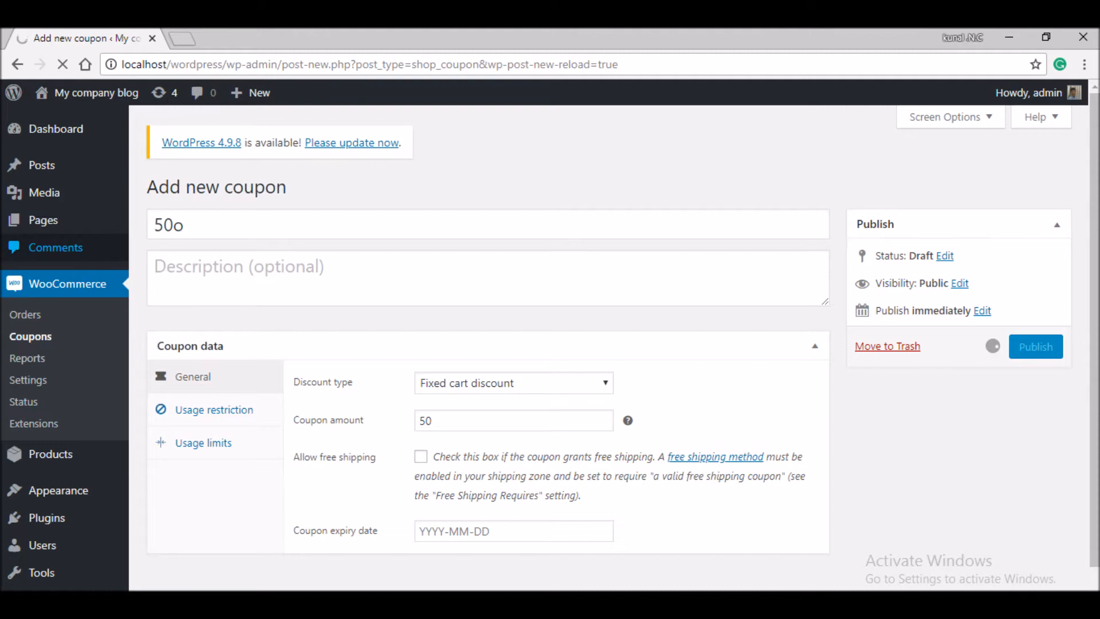
mouse_move(50, 454)
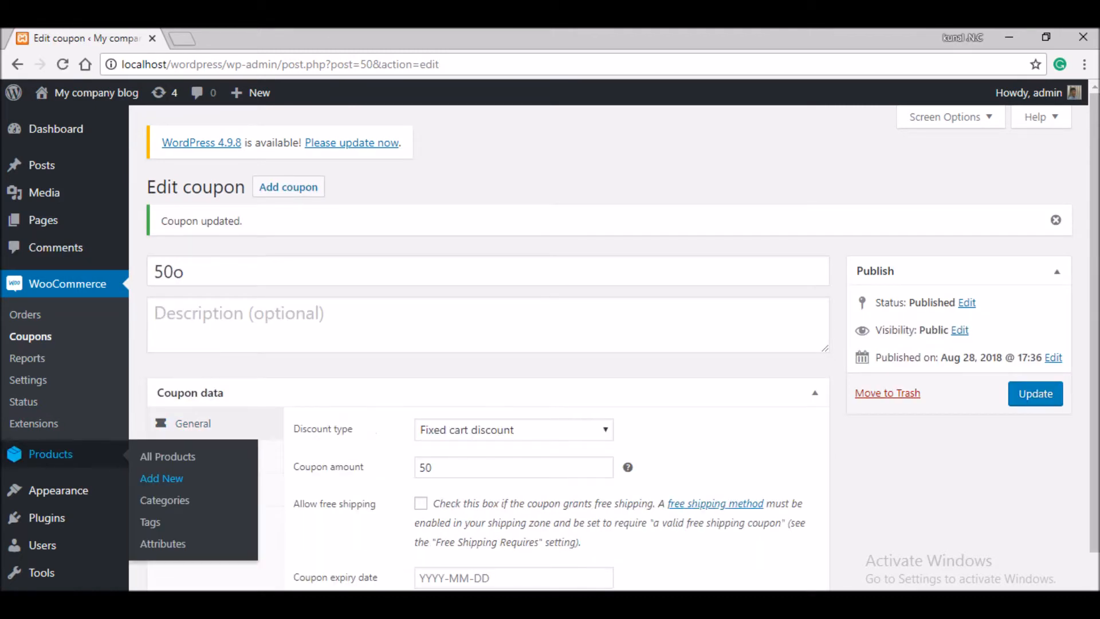
click(168, 456)
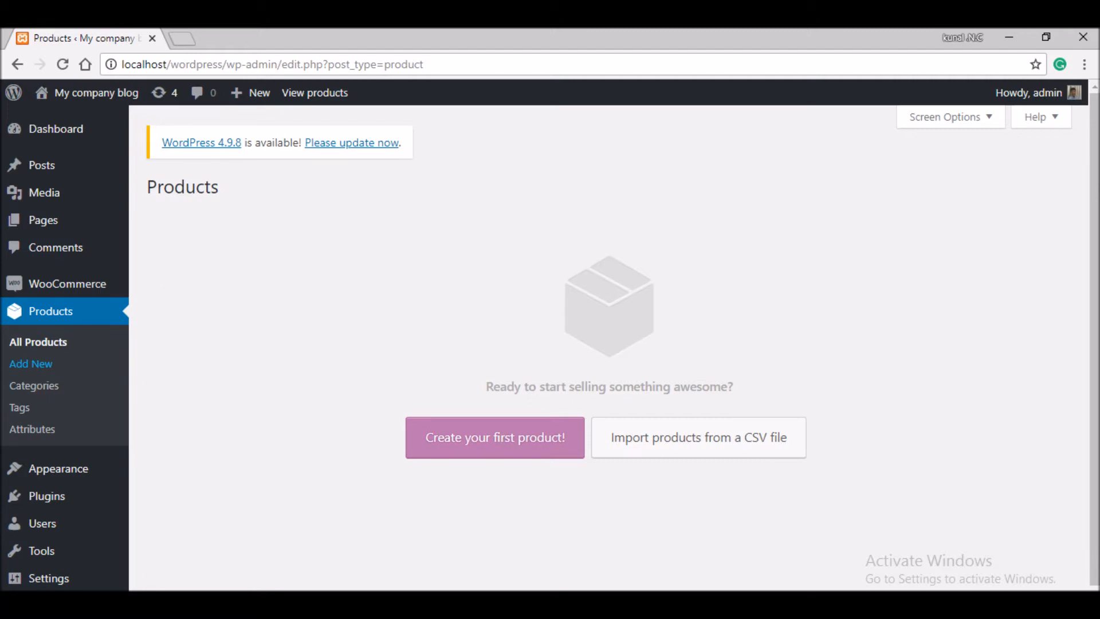
- Add product 'cycle 1' with the description 'this is an example cycle' and 'weight: something'
click(31, 364)
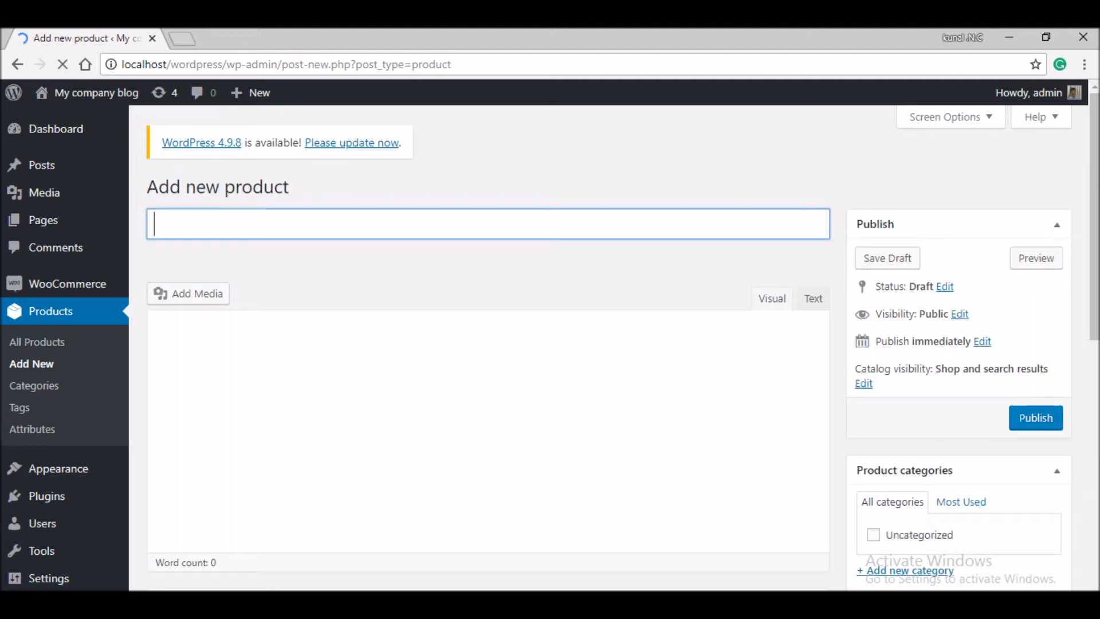
scroll(487, 344, down, 5)
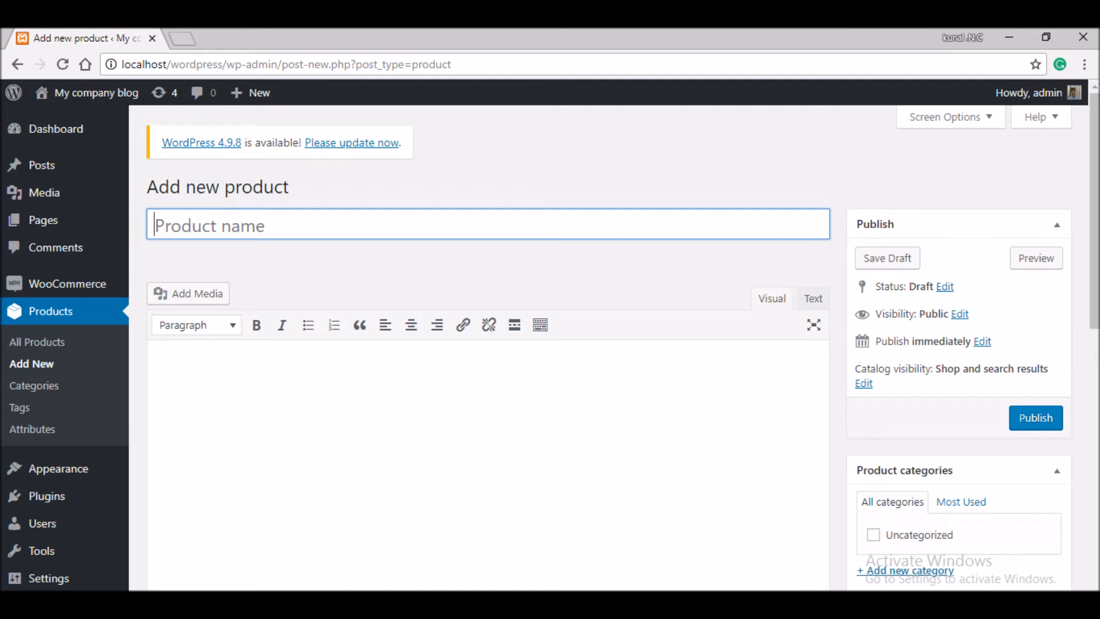
text(cycle)
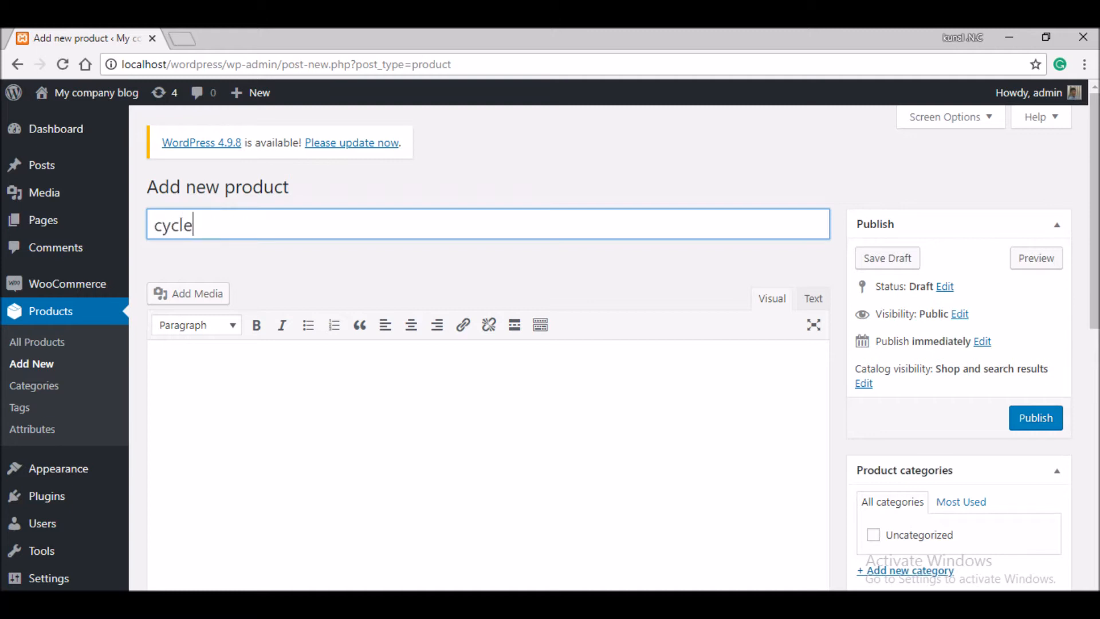
text( 1)
key(Tab)
text(this is an e)
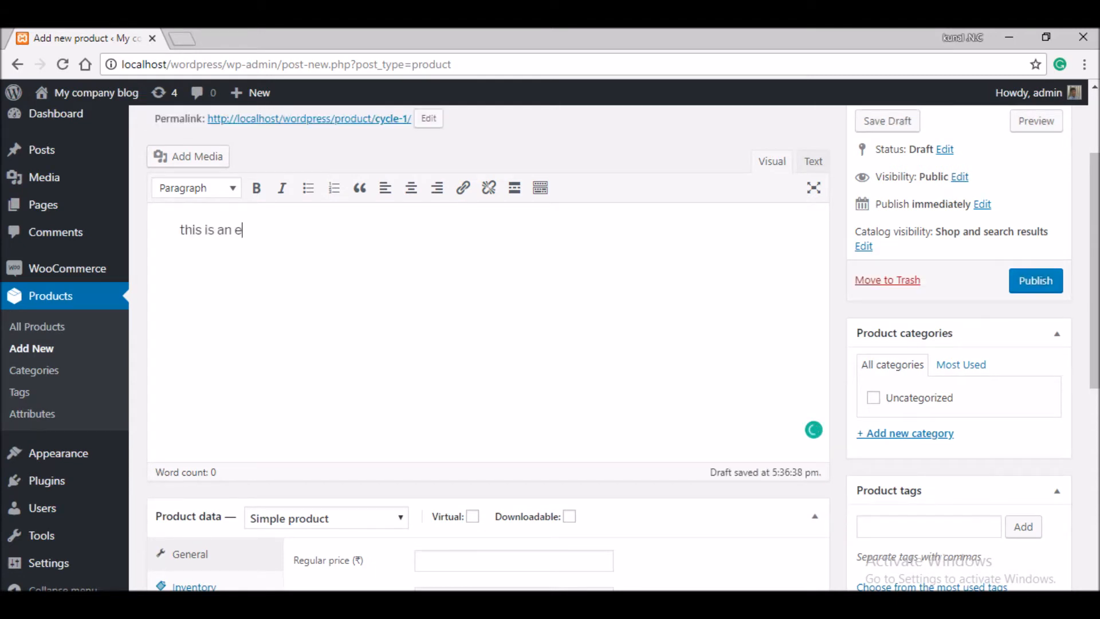
text(xample cycle)
key(Return)
text(weight: s)
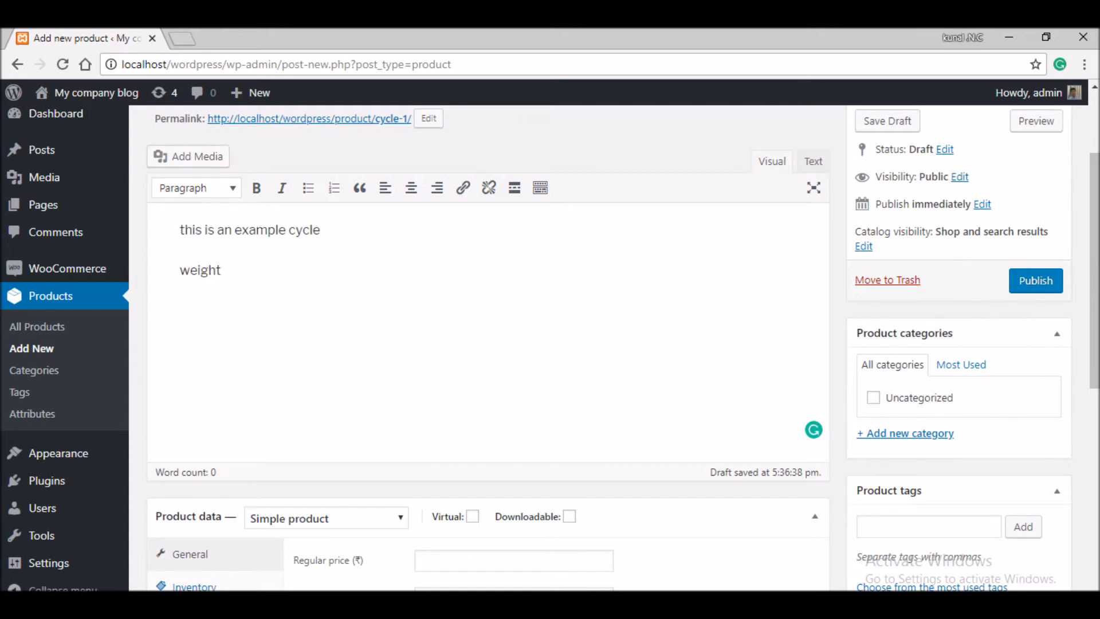
text(omething)
drag(180, 364, 292, 364)
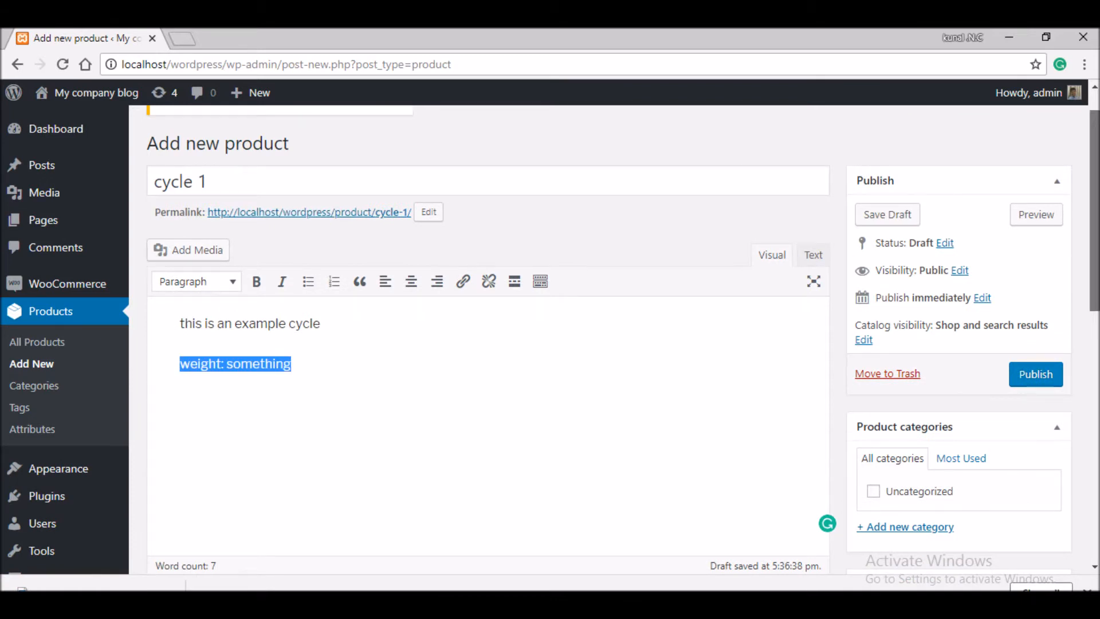
drag(1094, 212, 1094, 347)
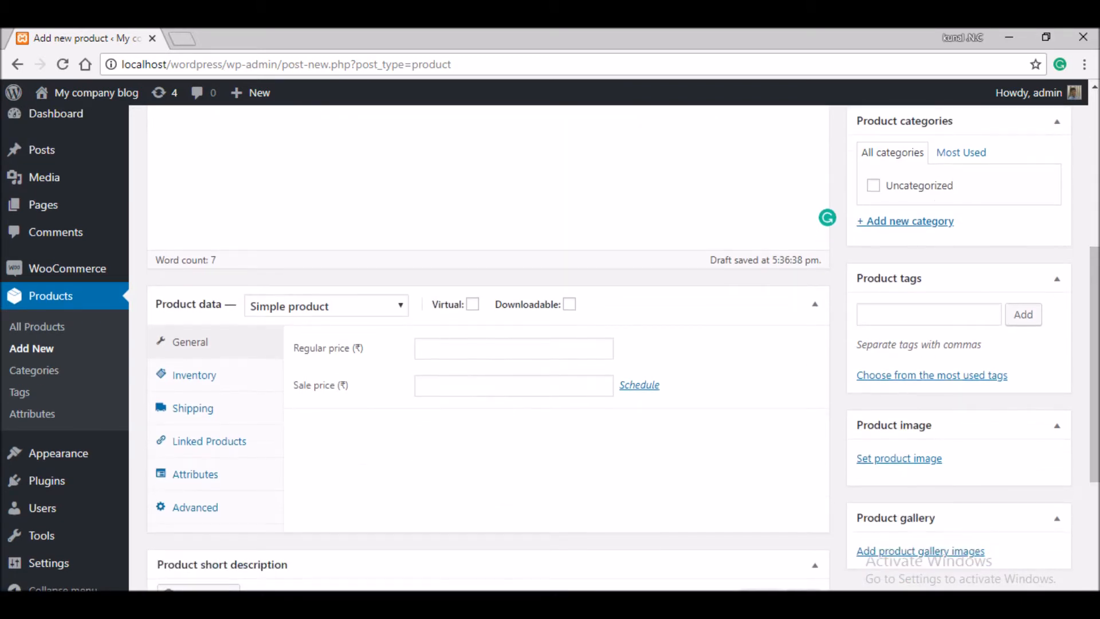
- Give the product a regular price of 1700 and a sale price of 1697
click(514, 348)
text(1700)
key(Tab)
text(1697)
- Leave the inventory options unchanged and set the shipping weight to 10 kg
click(194, 375)
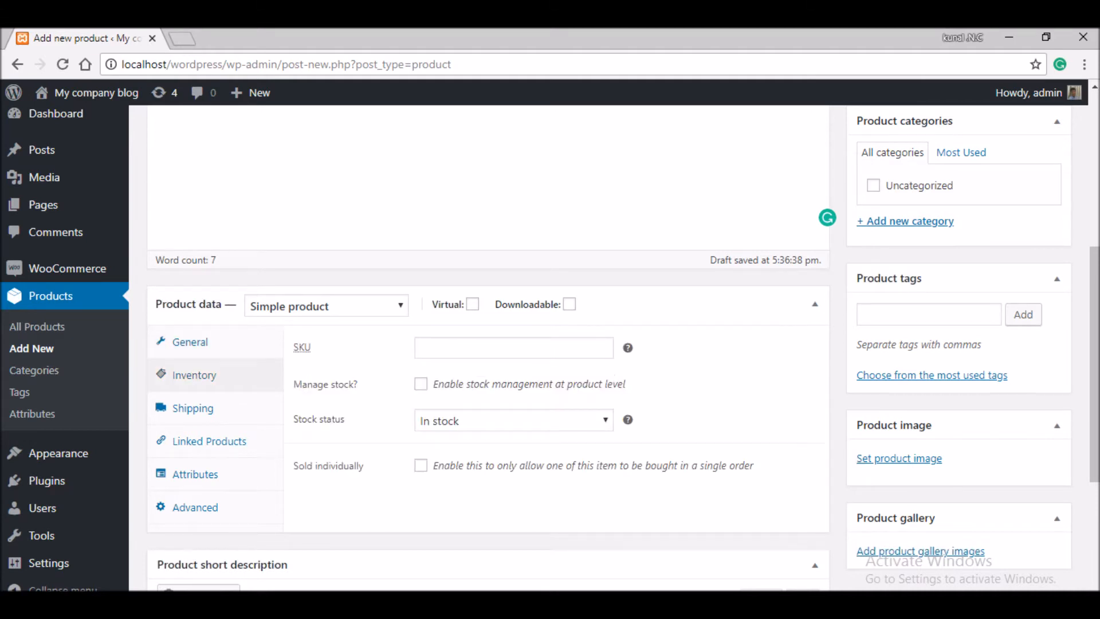
click(513, 420)
key(Escape)
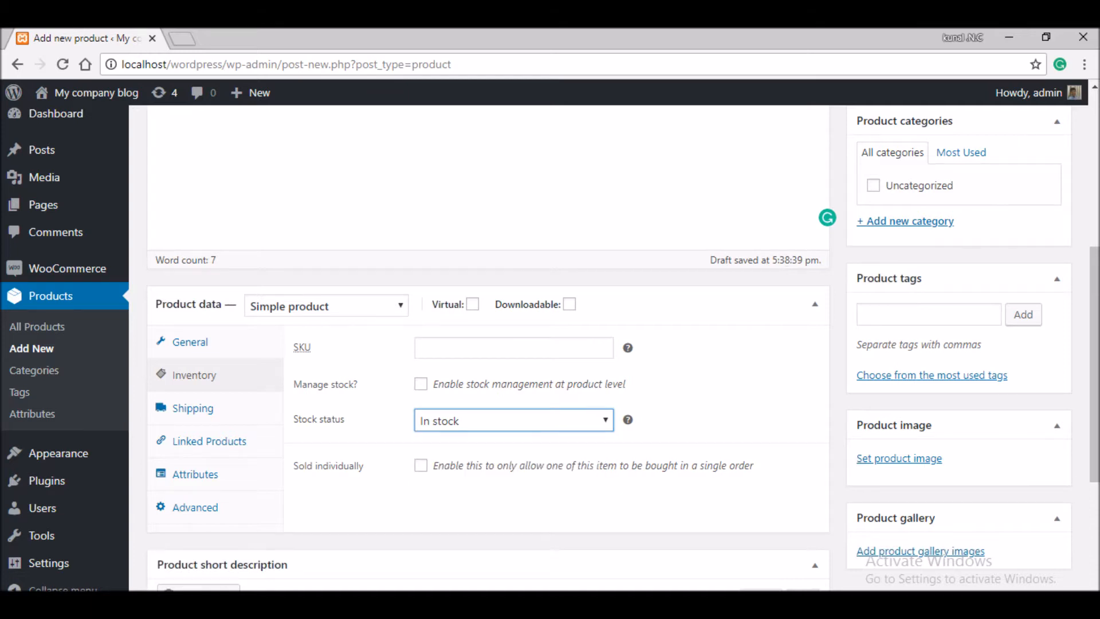
click(421, 465)
click(421, 465)
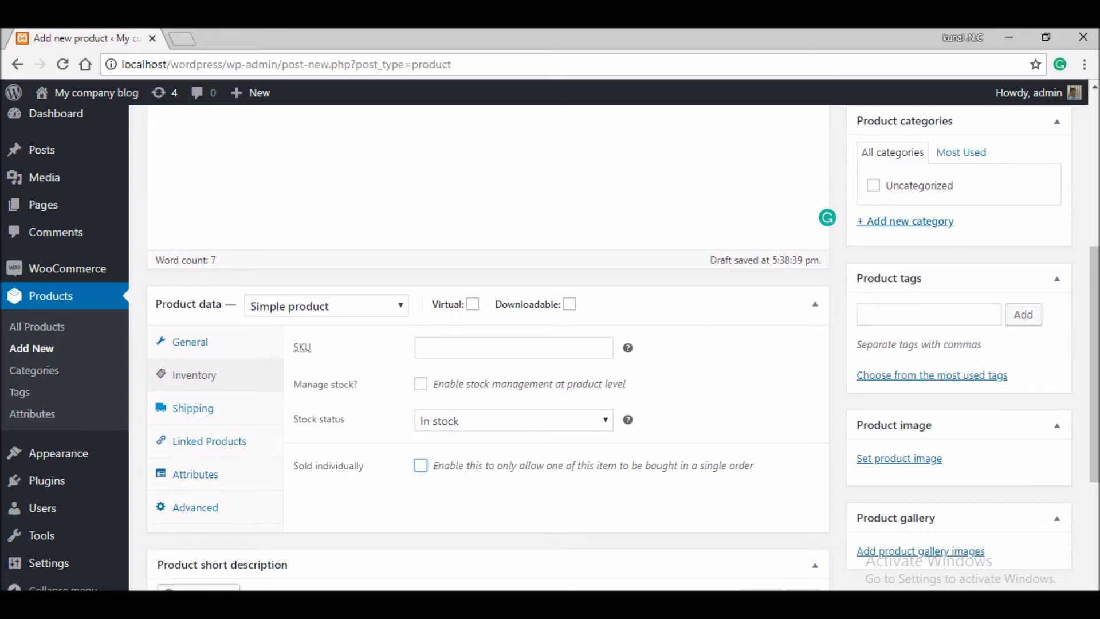
click(193, 408)
click(513, 347)
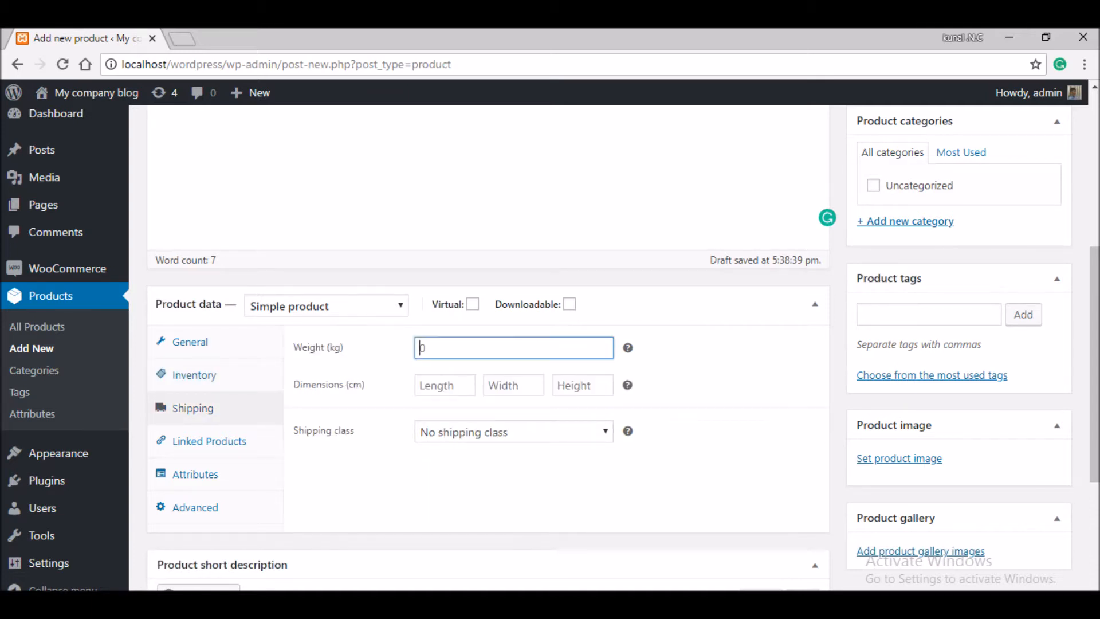
text(10)
key(Tab)
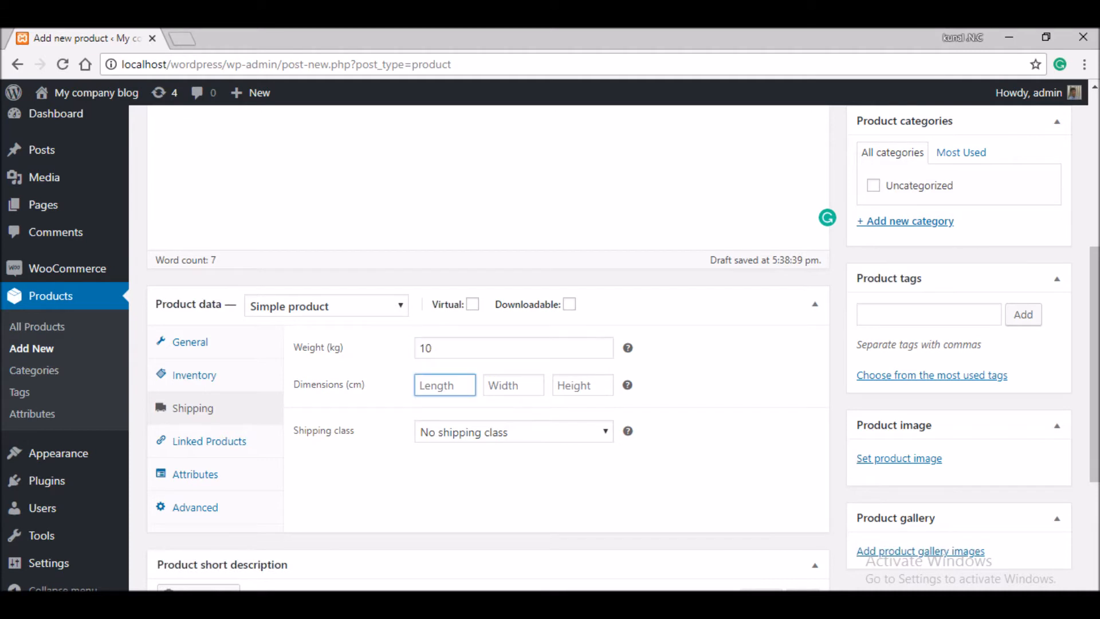
- Review shipping classes, linked products, attributes and advanced settings, keeping it a simple product
click(513, 432)
click(209, 441)
click(195, 474)
click(195, 508)
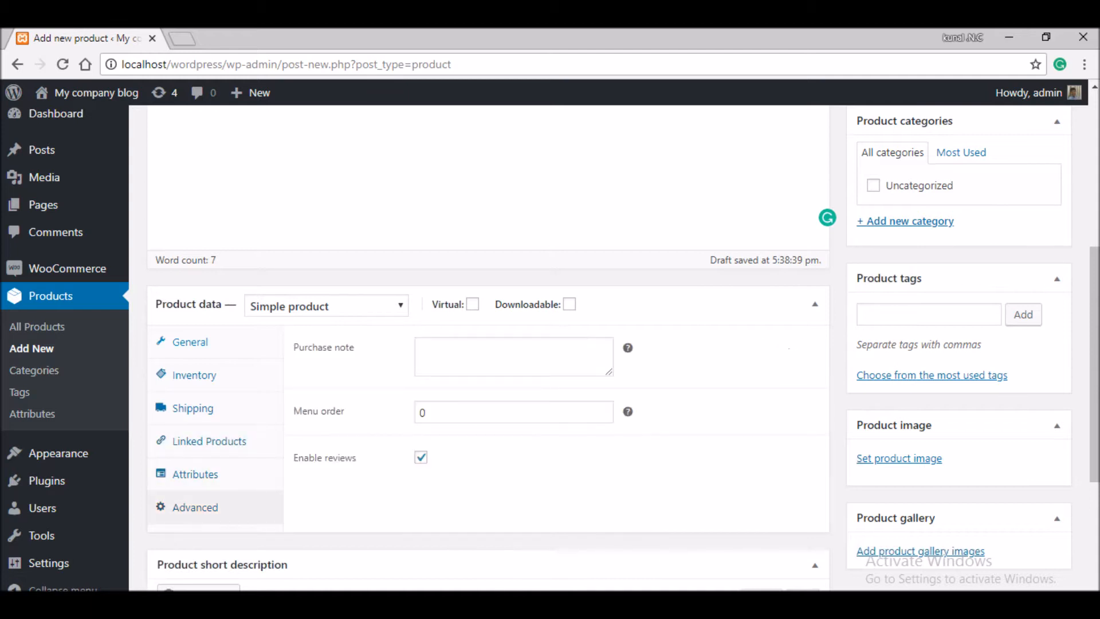
click(190, 342)
click(325, 306)
click(687, 356)
- Schedule the sale from 29 August 2018 to 4 November 2018
drag(1094, 361, 1094, 359)
click(639, 388)
click(469, 426)
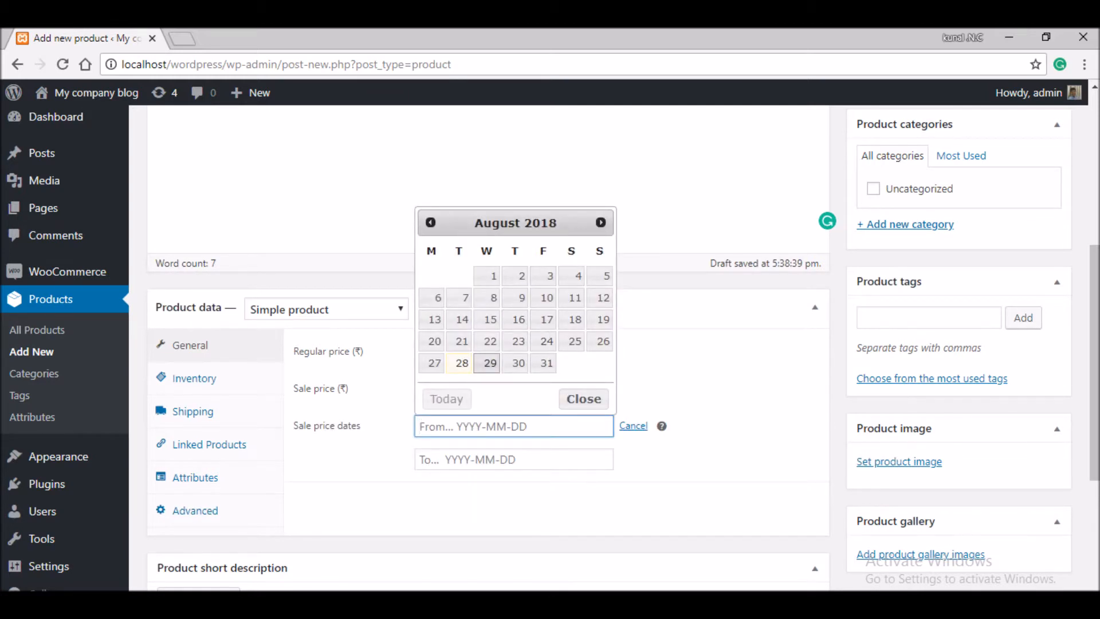
click(489, 362)
click(514, 459)
click(543, 396)
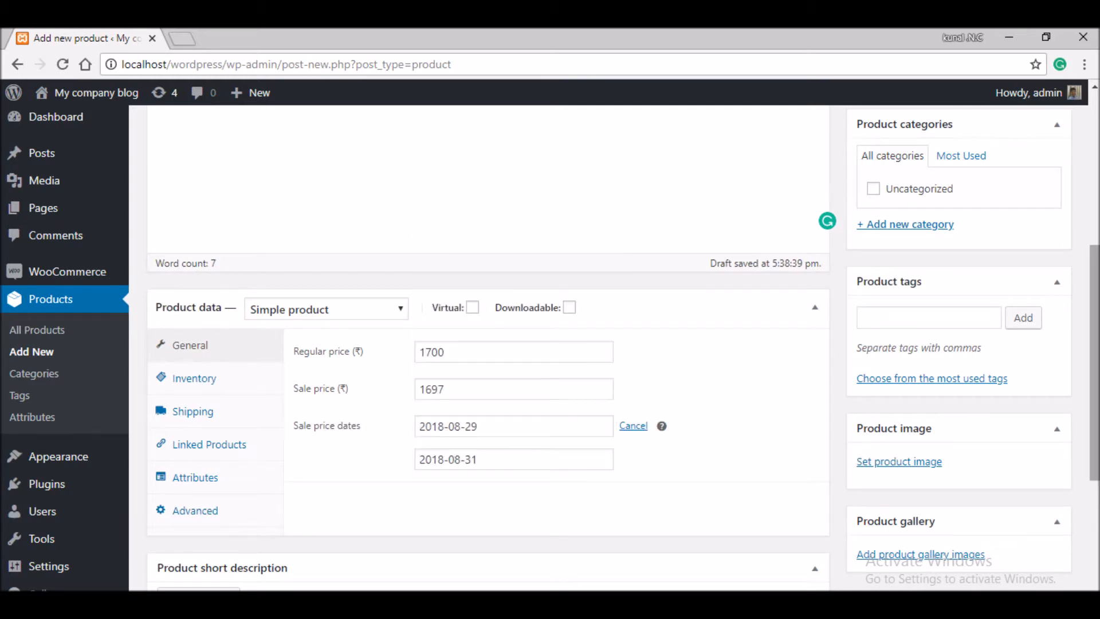
click(514, 458)
click(601, 255)
click(600, 255)
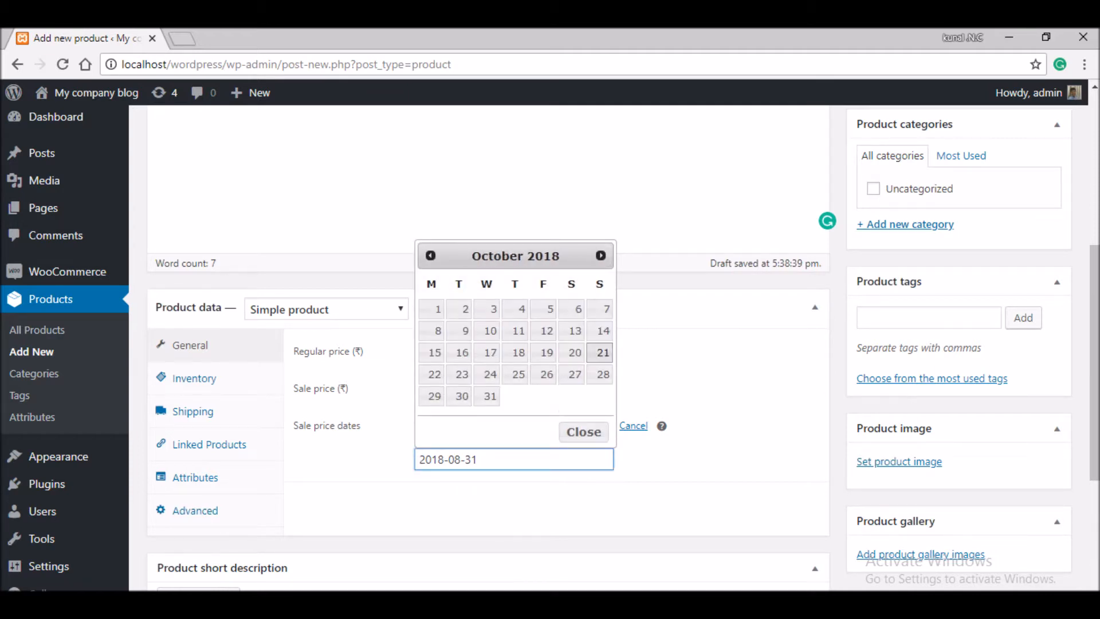
click(600, 256)
click(603, 309)
scroll(608, 347, up, 3)
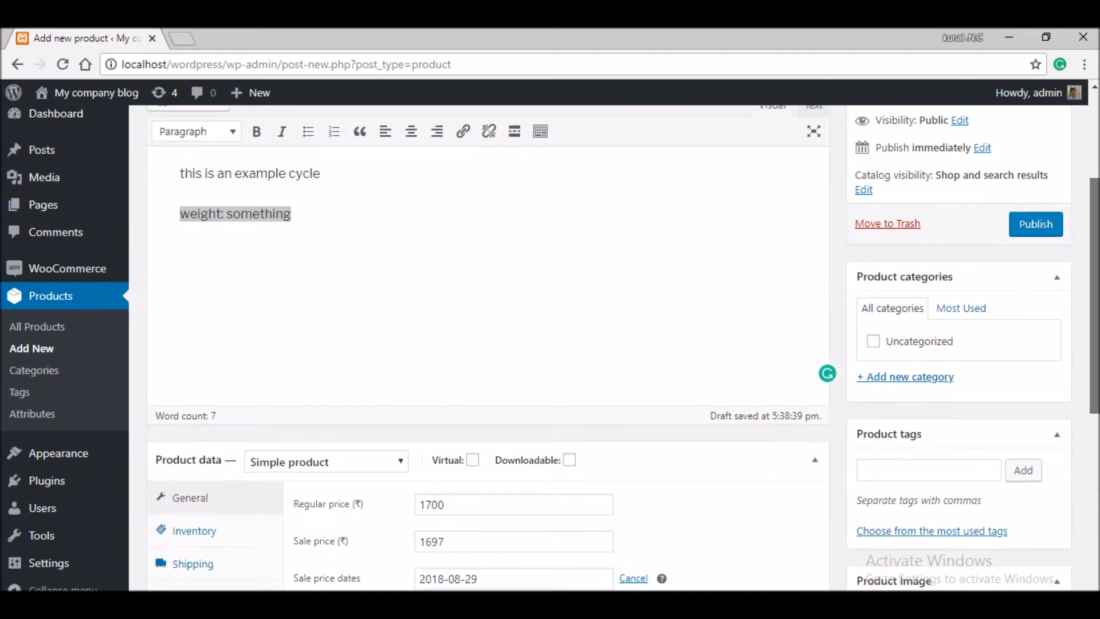
- Tag the product with cycle, sport and sporty
scroll(608, 347, down, 1)
click(929, 422)
text(cycle)
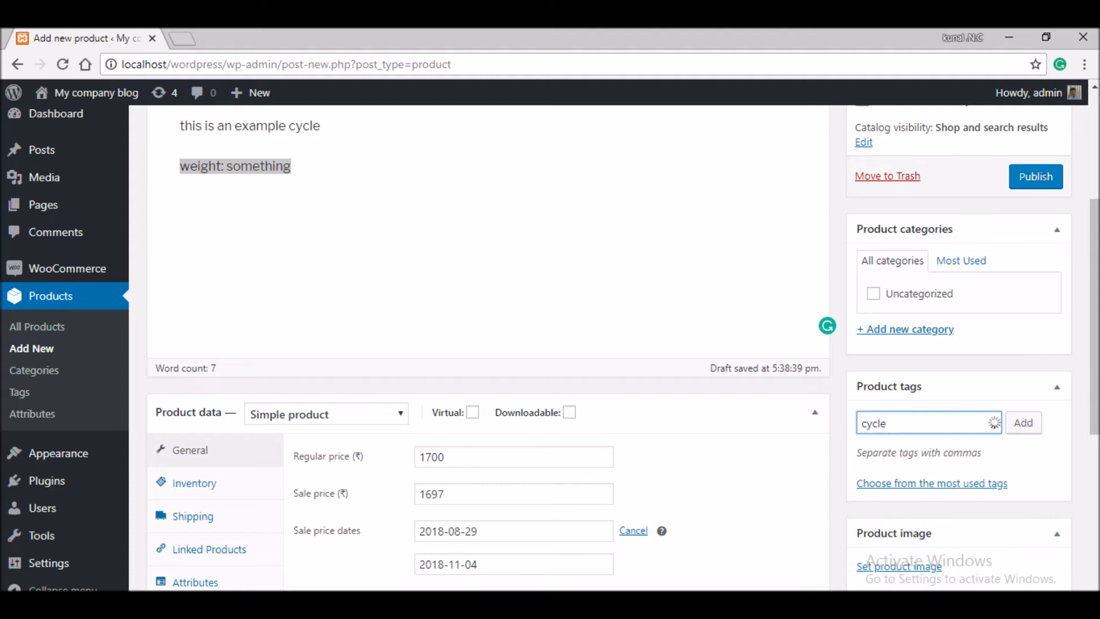
key(Return)
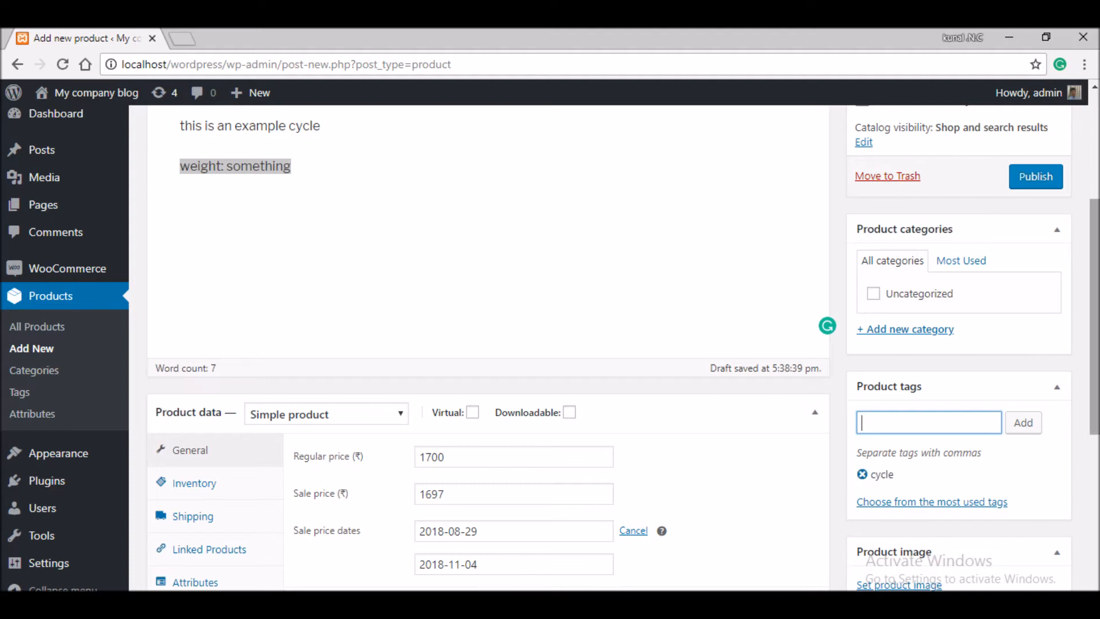
text(sport)
key(Return)
text(spr)
key(BackSpace)
text(orty)
key(Return)
- Add the tags cool, coool, great and awesome
text(coool)
key(BackSpace)
key(BackSpace)
text(l)
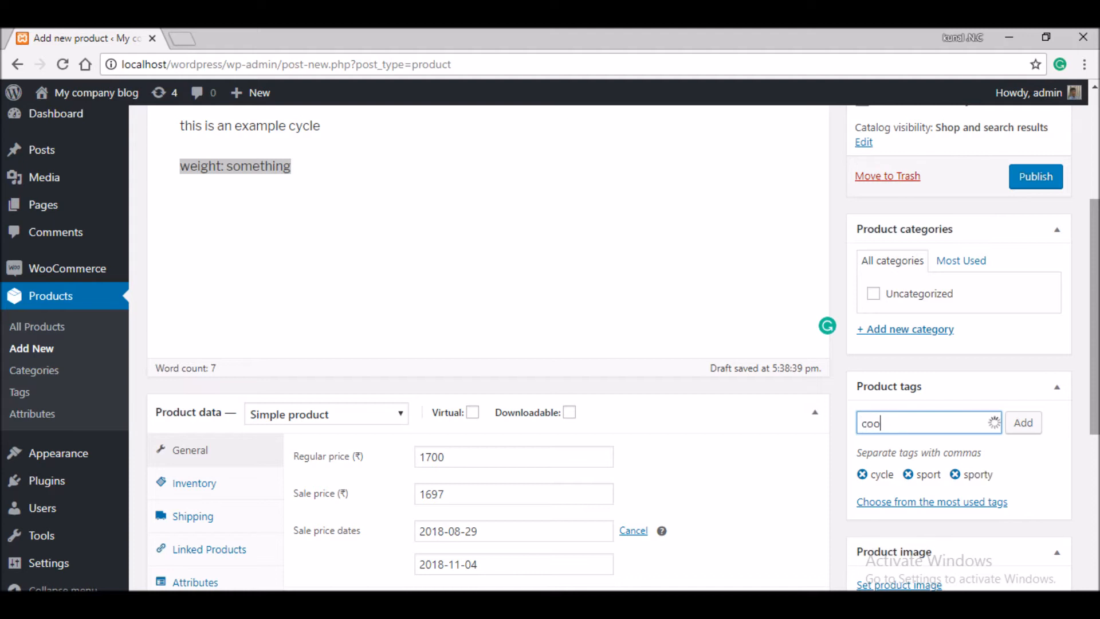
key(Return)
text(coool)
key(Return)
text(g)
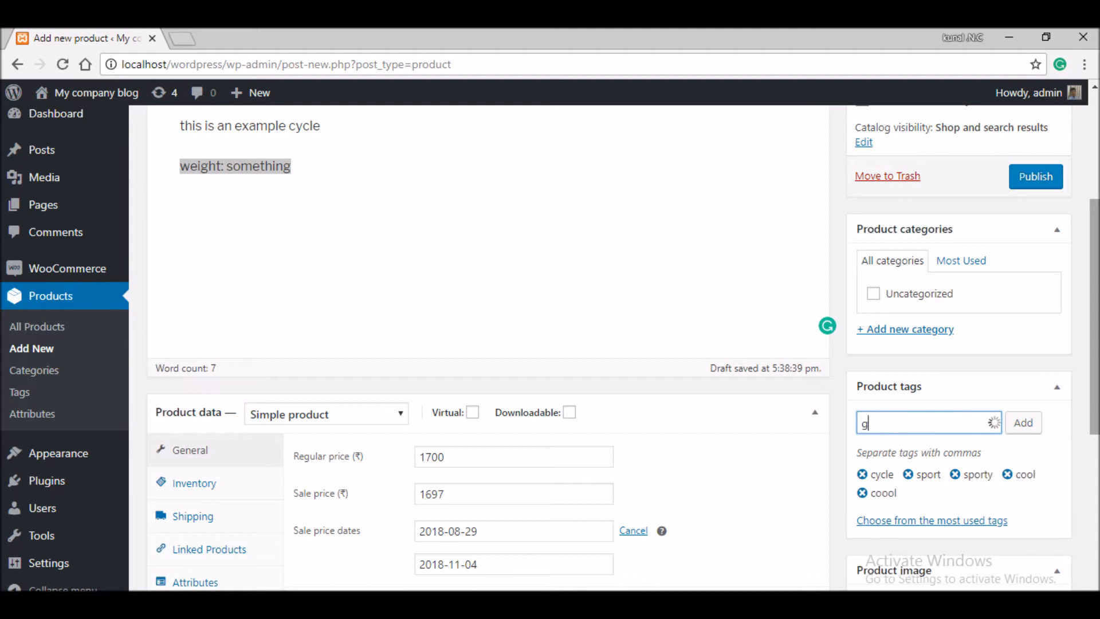
text(reat)
key(Return)
text(awesome)
key(Return)
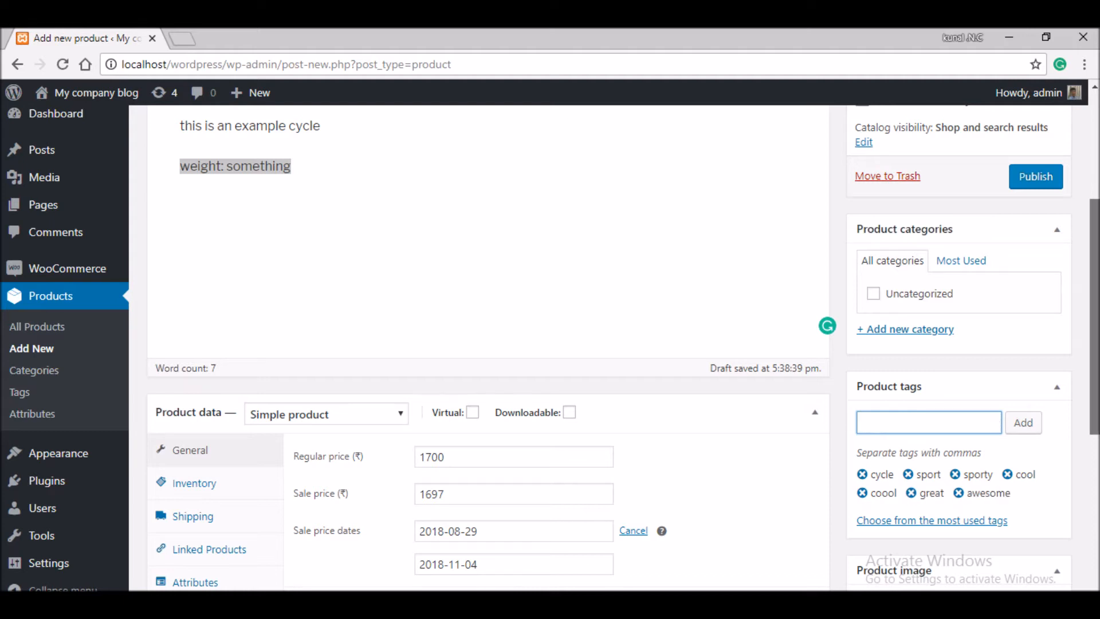
- Create a new product category 'fast' and assign it to the product
drag(1094, 321, 1094, 330)
click(905, 309)
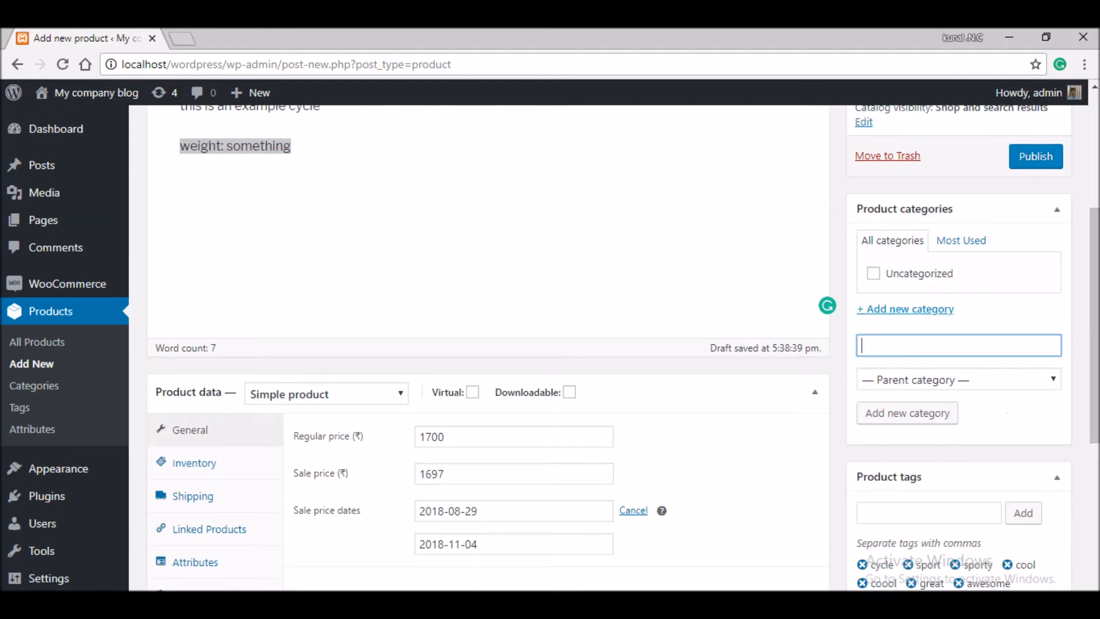
text(fast)
key(Return)
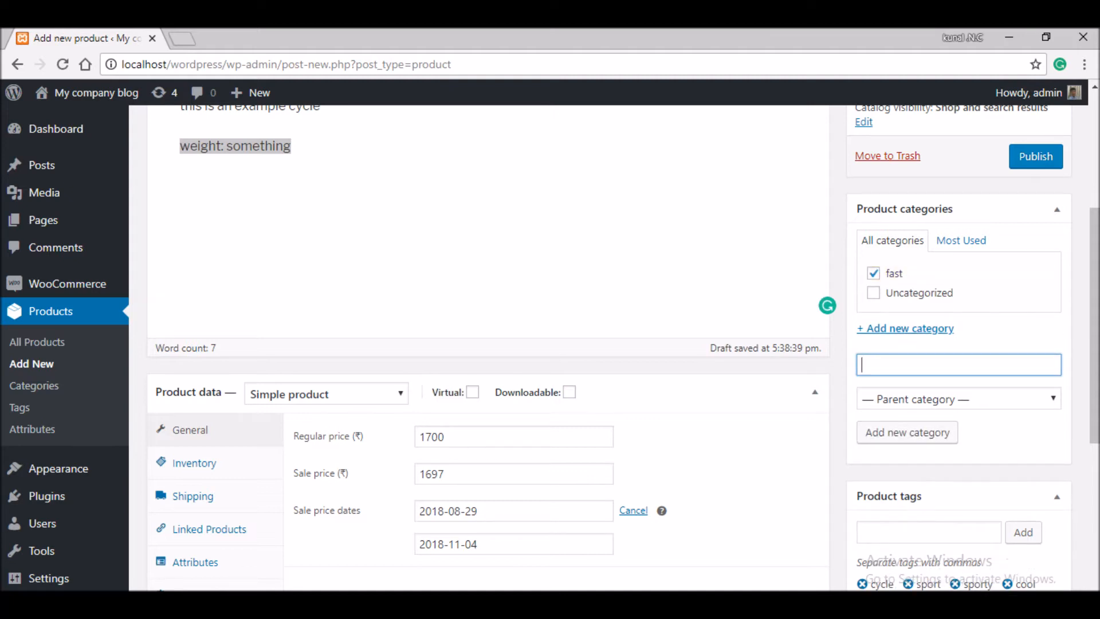
drag(1094, 326, 1094, 457)
click(898, 425)
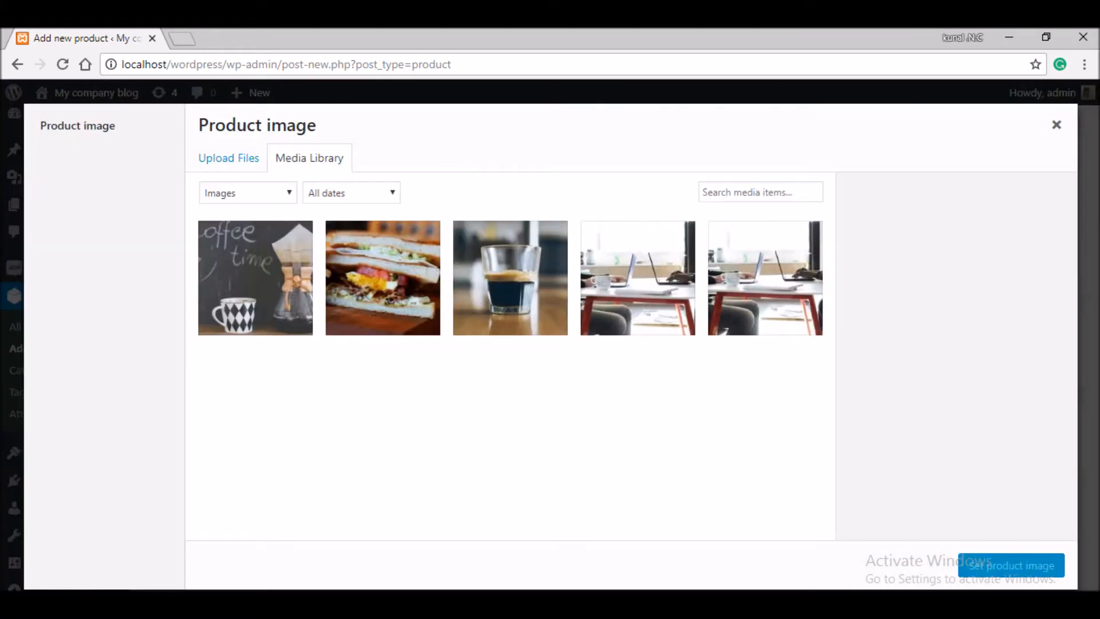
- Upload the bicycle photo as the product image and publish cycle 1
click(217, 158)
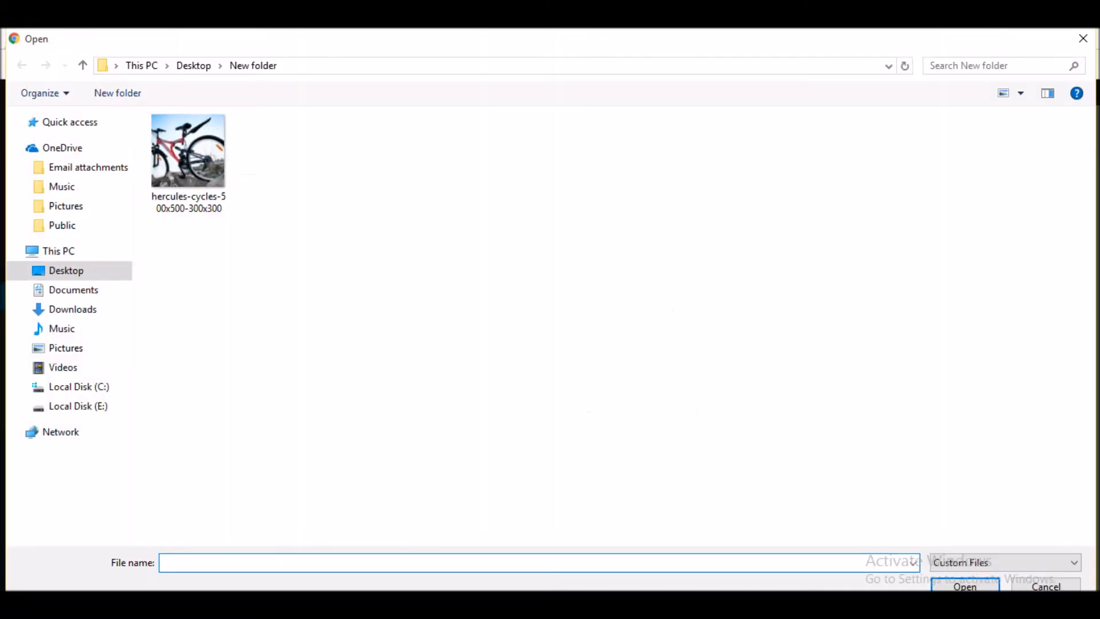
double_click(210, 157)
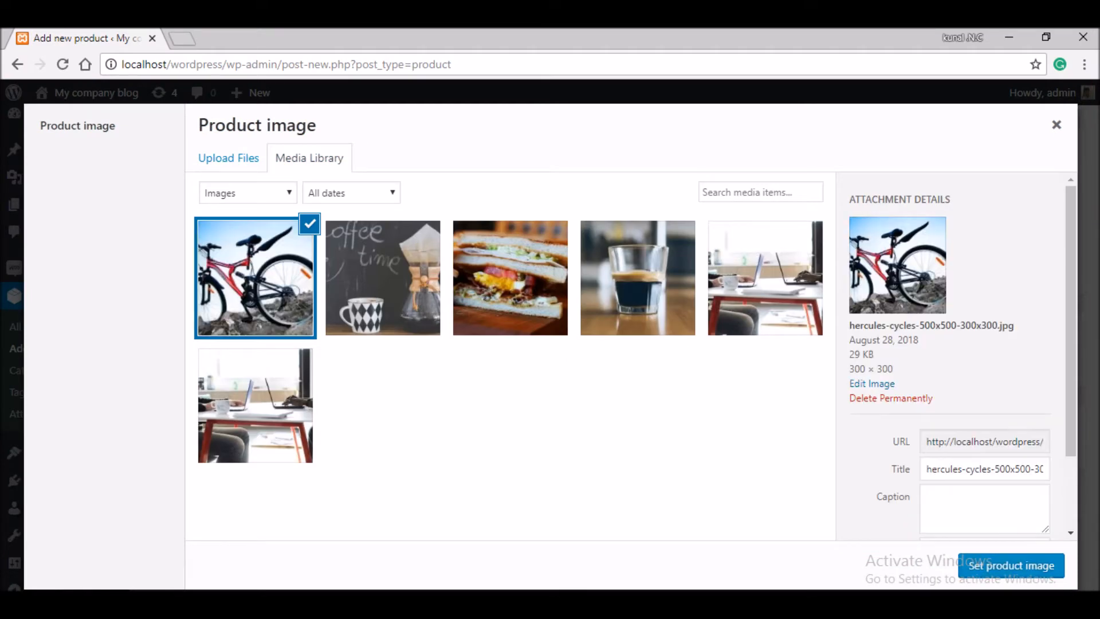
click(1011, 565)
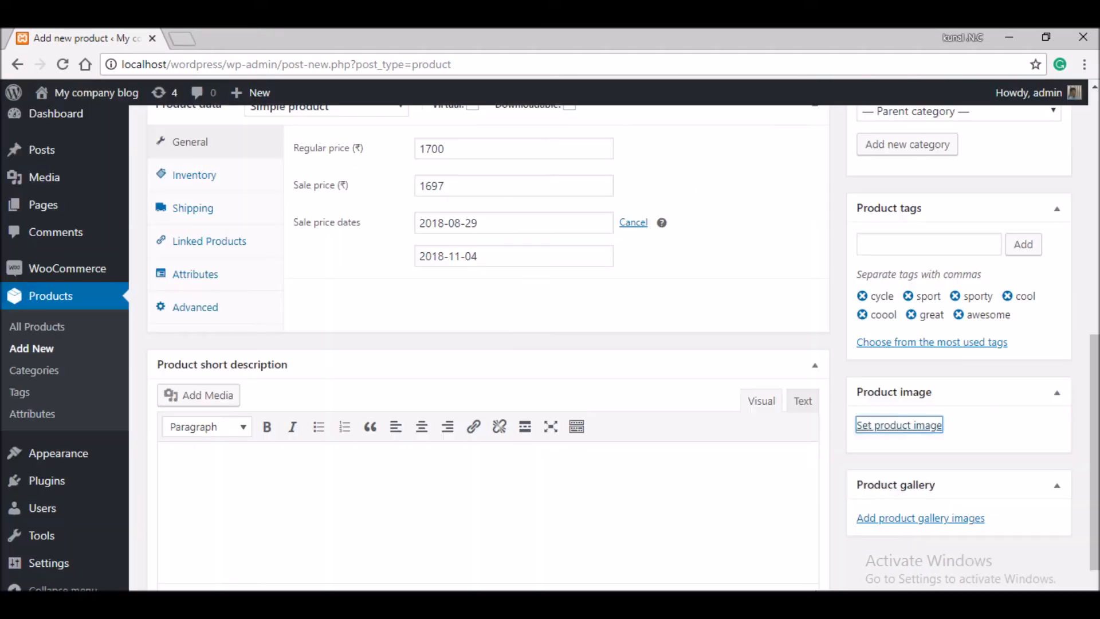
scroll(486, 344, down, 2)
scroll(487, 343, up, 10)
scroll(486, 344, up, 2)
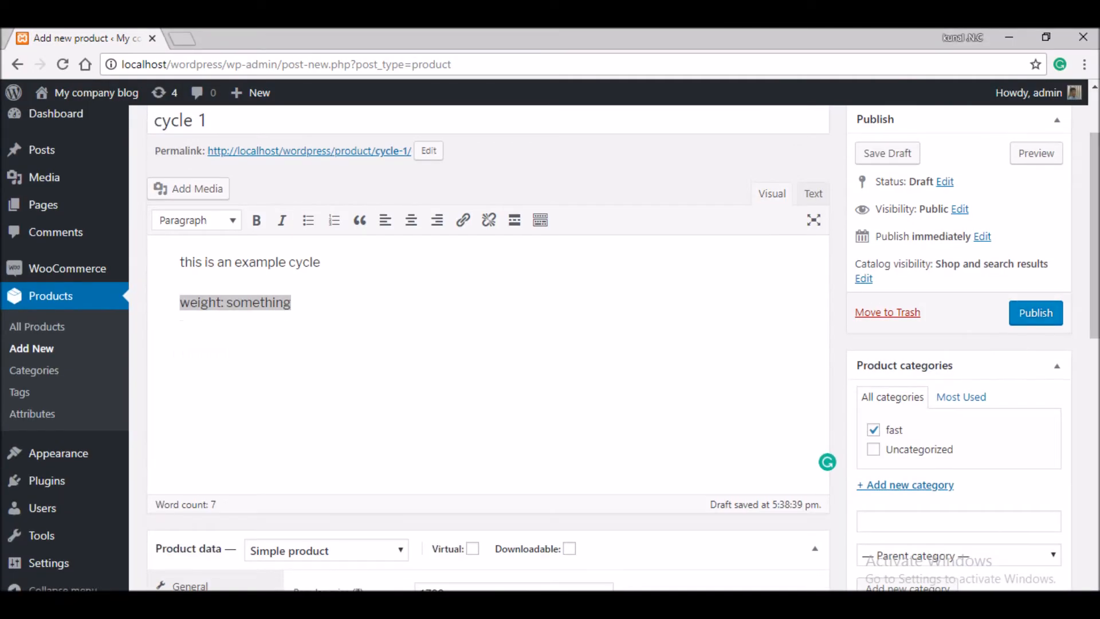
click(1035, 313)
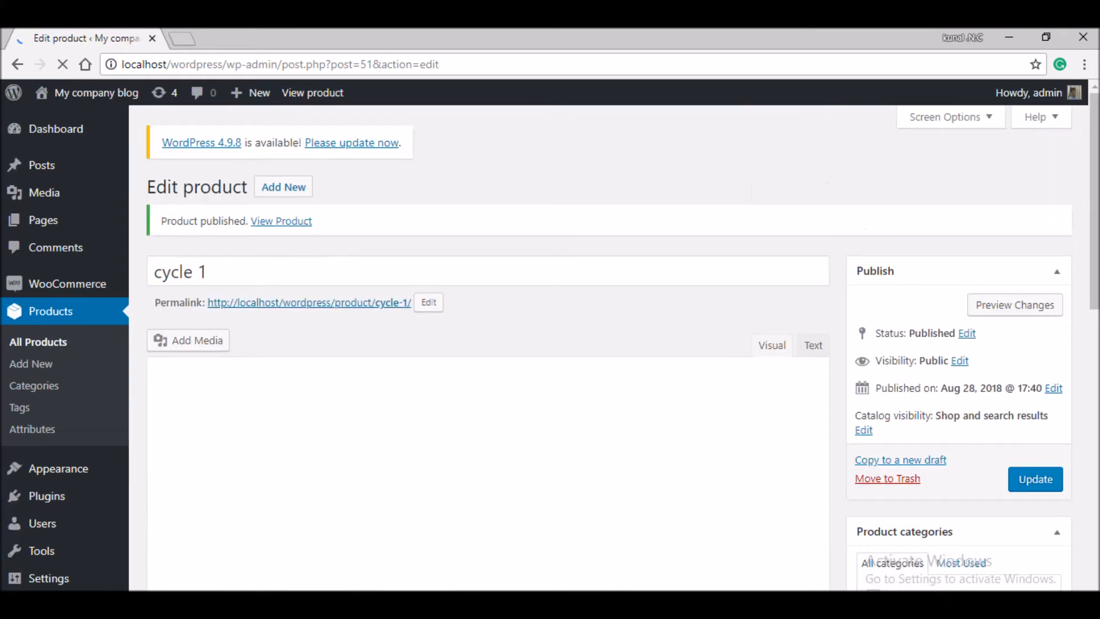
- Open the live cycle 1 product page and the Customizer in new tabs
right_click(281, 221)
click(332, 231)
click(198, 38)
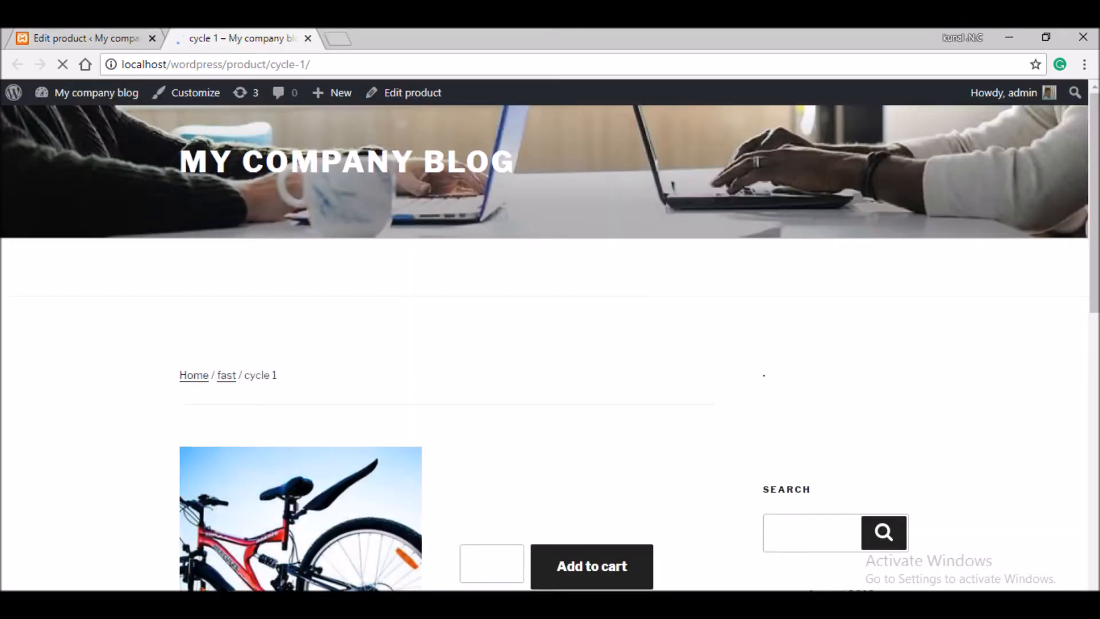
scroll(550, 344, down, 5)
scroll(550, 343, down, 3)
scroll(550, 344, up, 7)
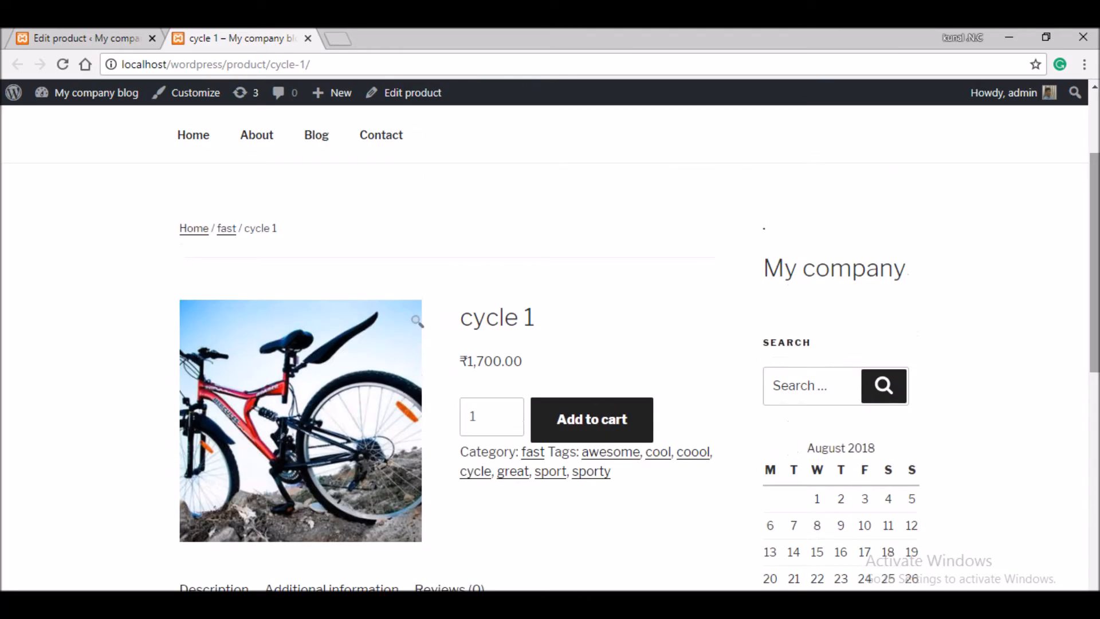
right_click(210, 93)
click(270, 103)
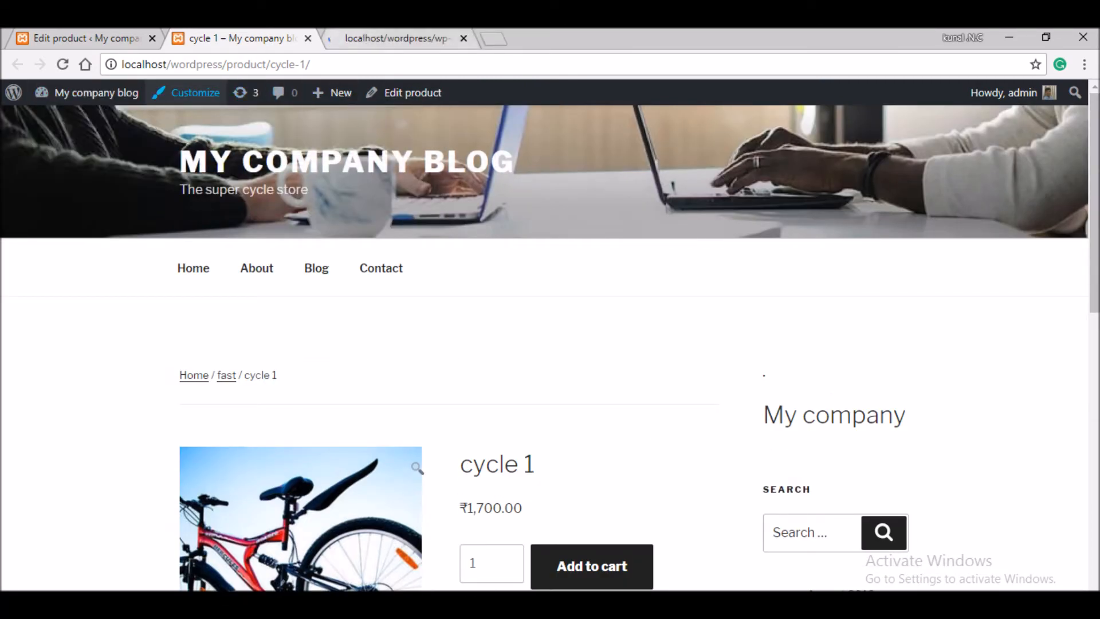
- In the Customizer, set the static front page to the Shop page
click(348, 39)
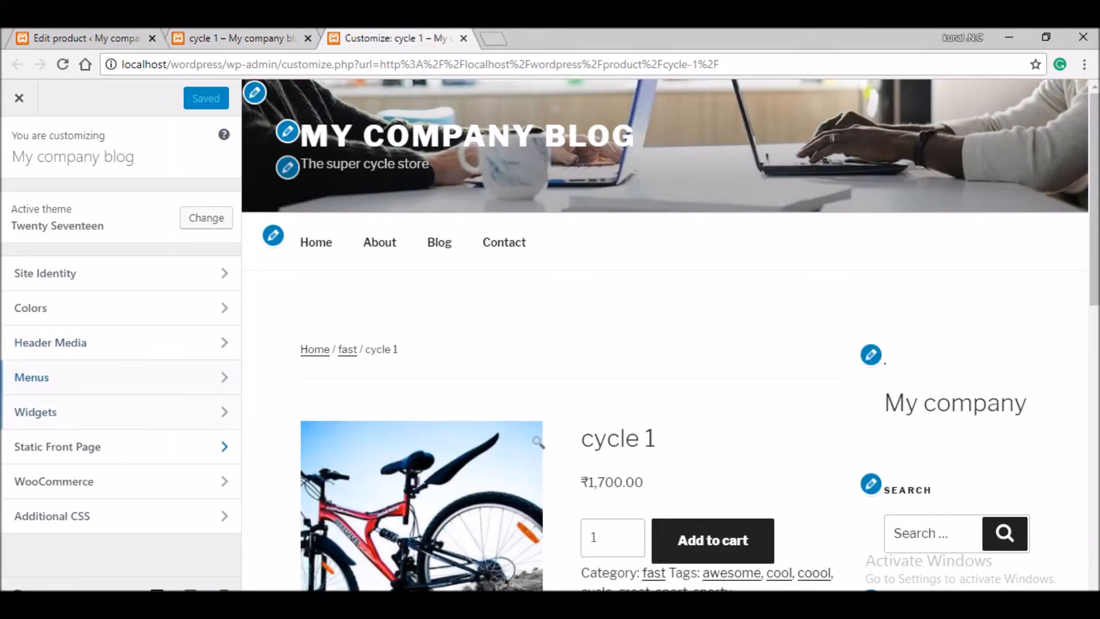
click(57, 446)
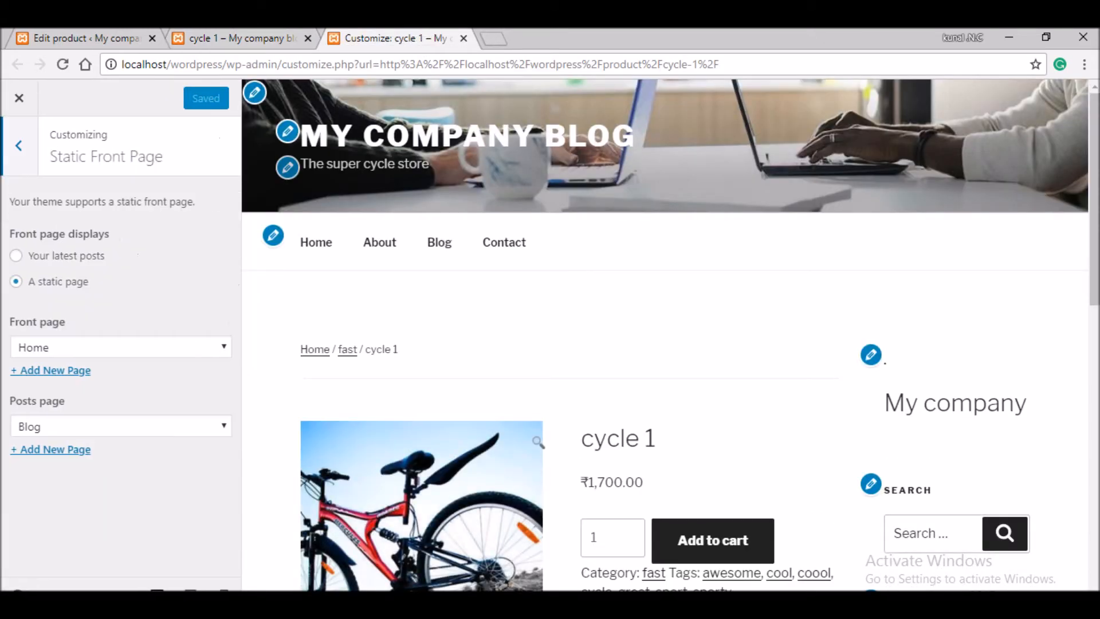
click(121, 348)
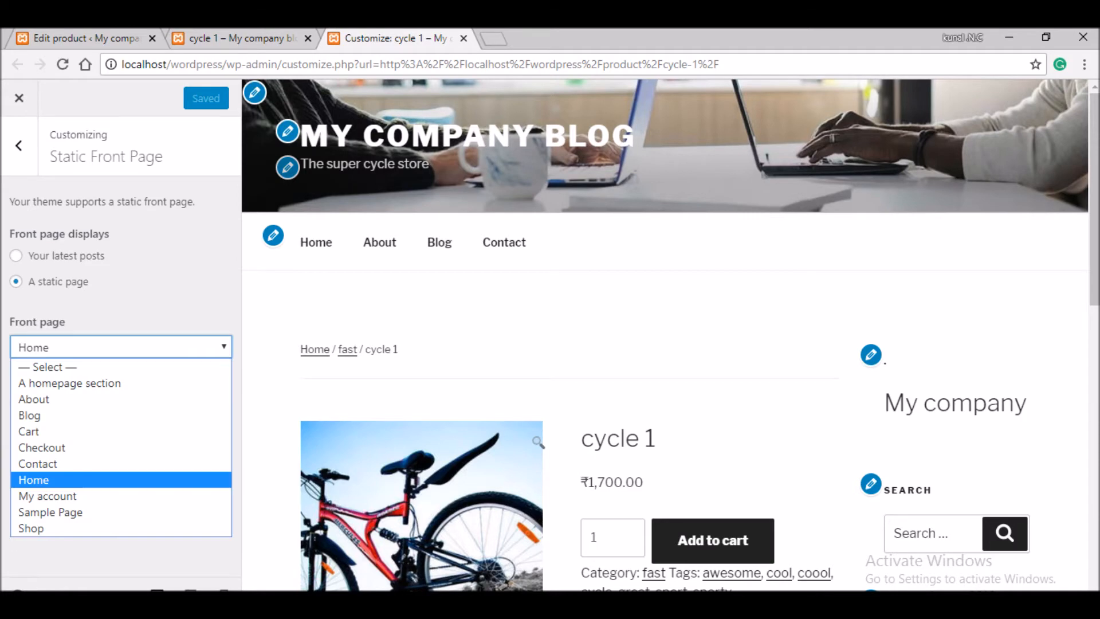
click(68, 528)
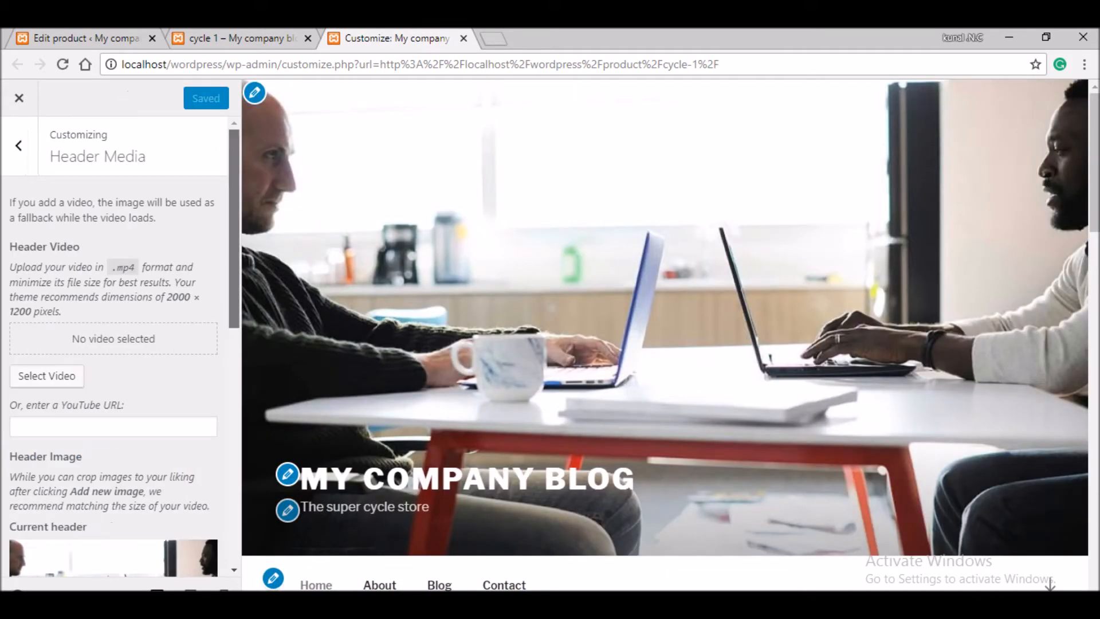
scroll(115, 343, down, 4)
click(136, 450)
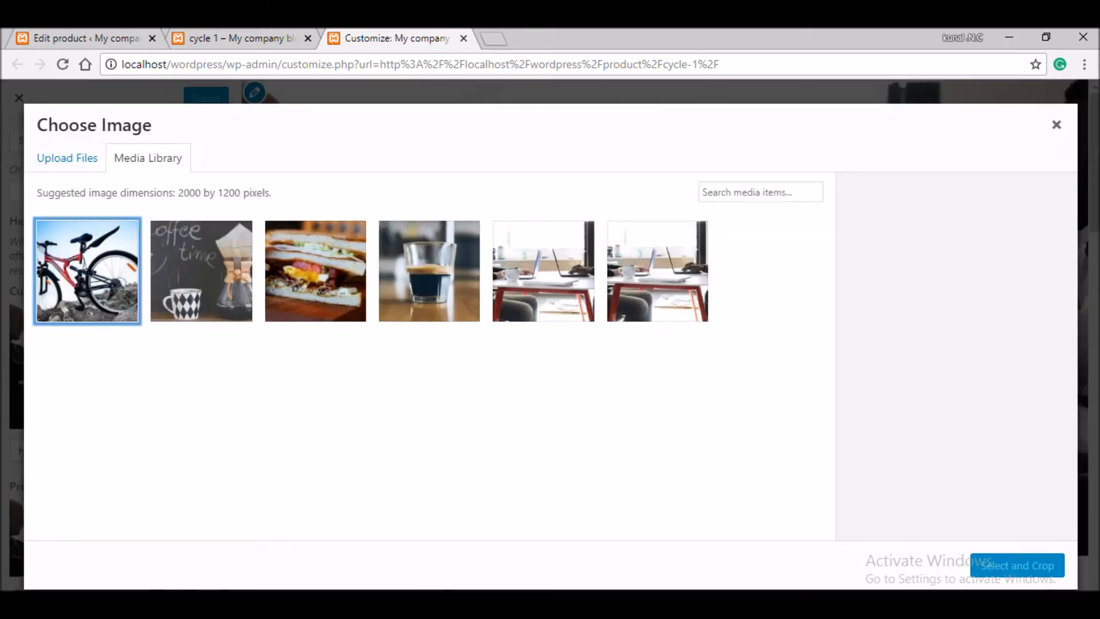
- Crop the bicycle photo slightly and apply it as the header image
click(87, 271)
click(1017, 565)
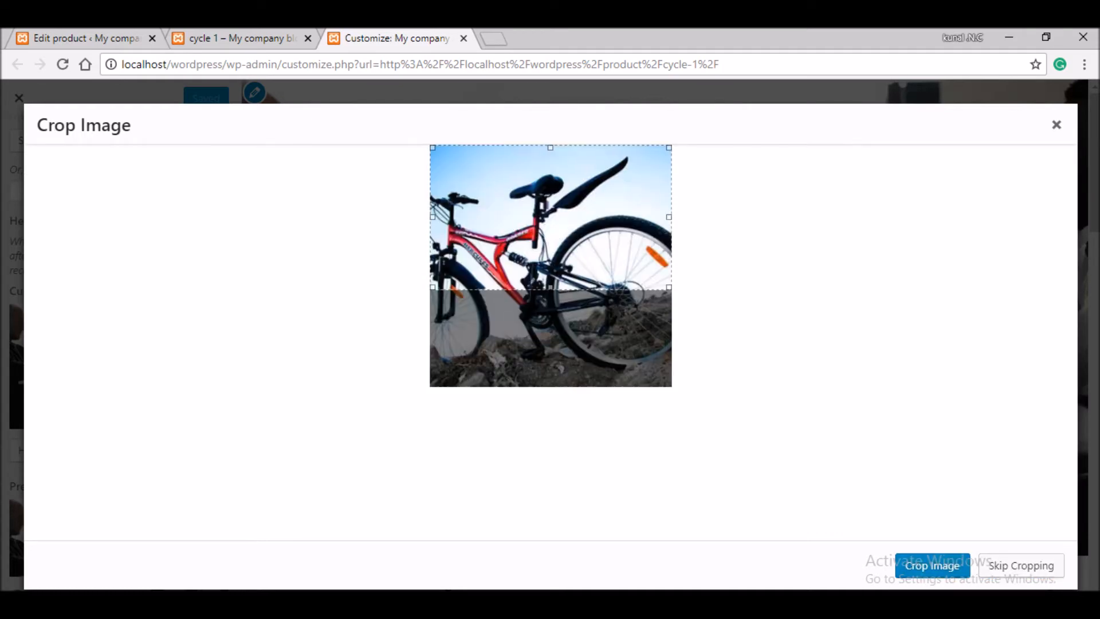
drag(669, 287, 663, 283)
click(932, 566)
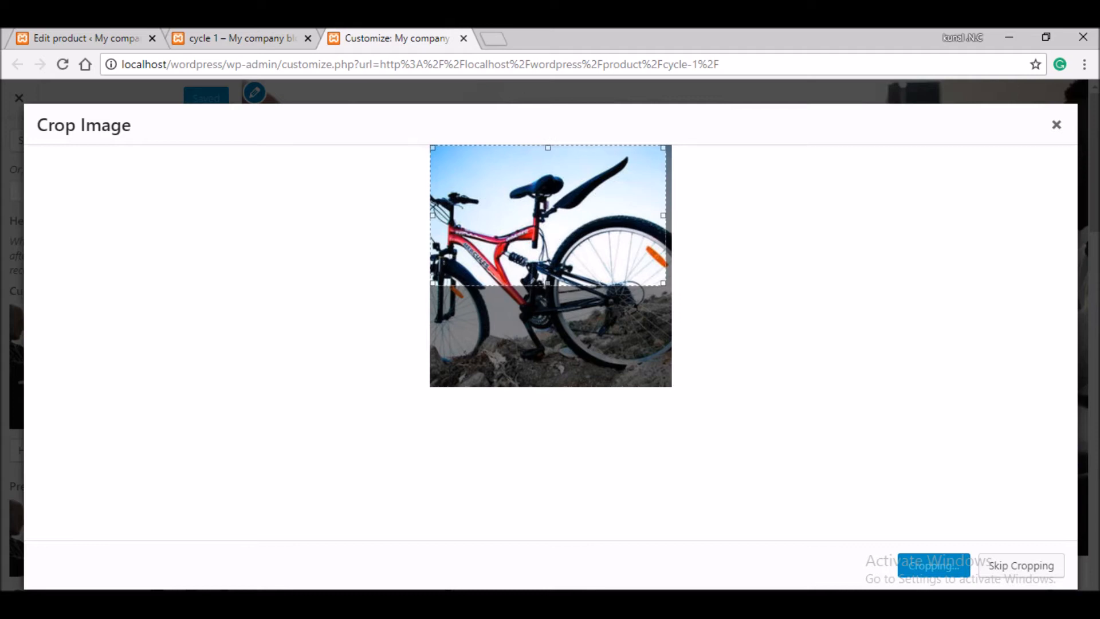
click(243, 38)
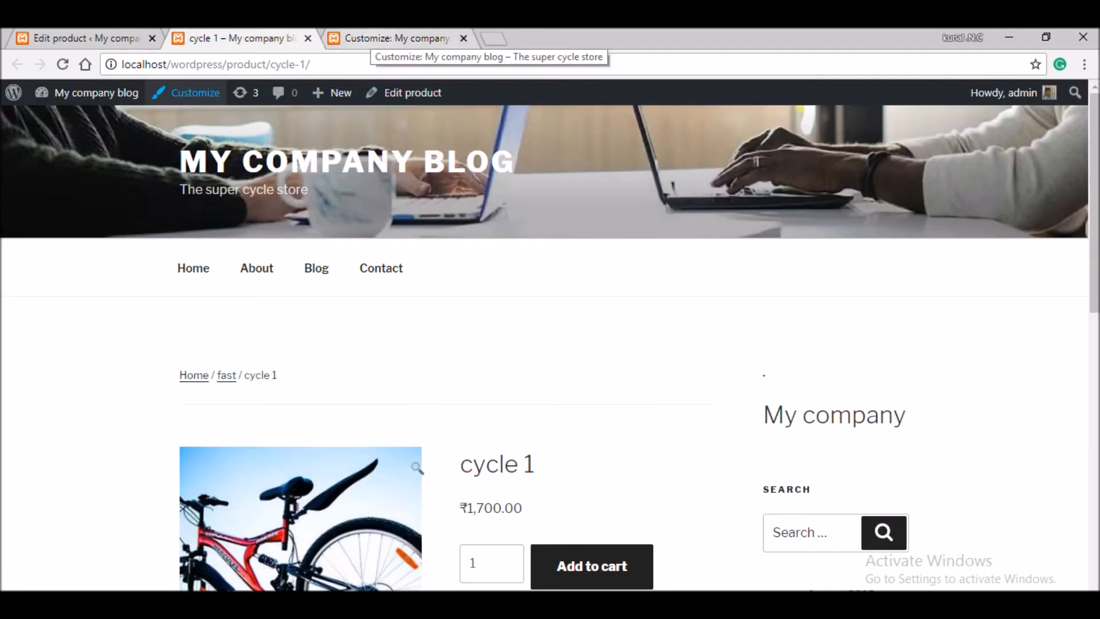
click(372, 39)
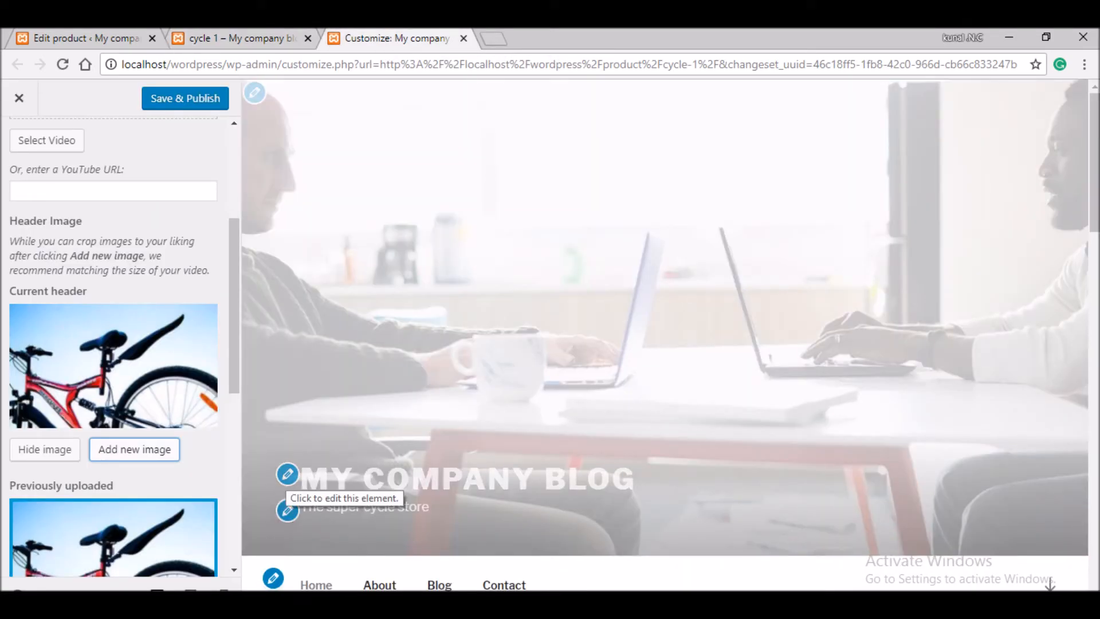
click(287, 475)
- Title the site 'premium cycyles' and set a cropped bicycle photo as the site icon
text(prem)
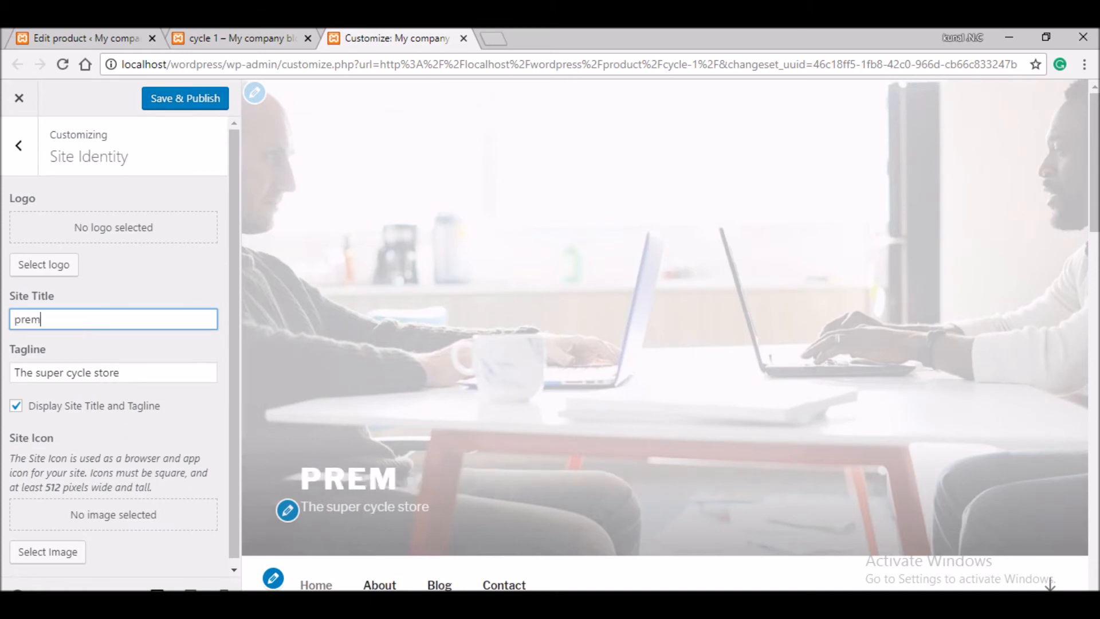
text(ium cycyles)
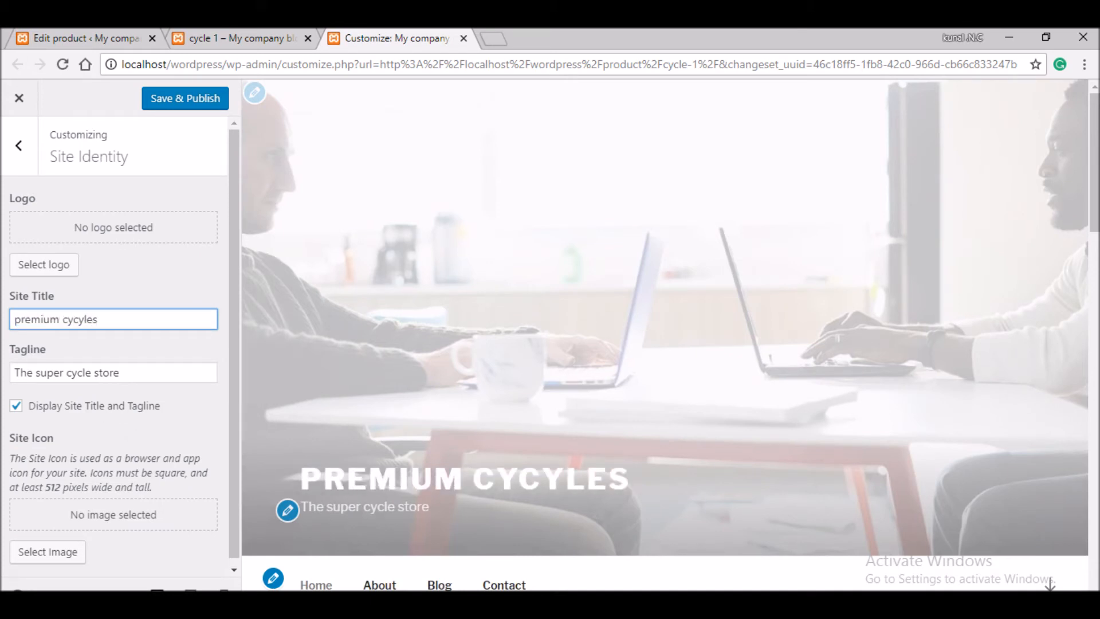
click(15, 373)
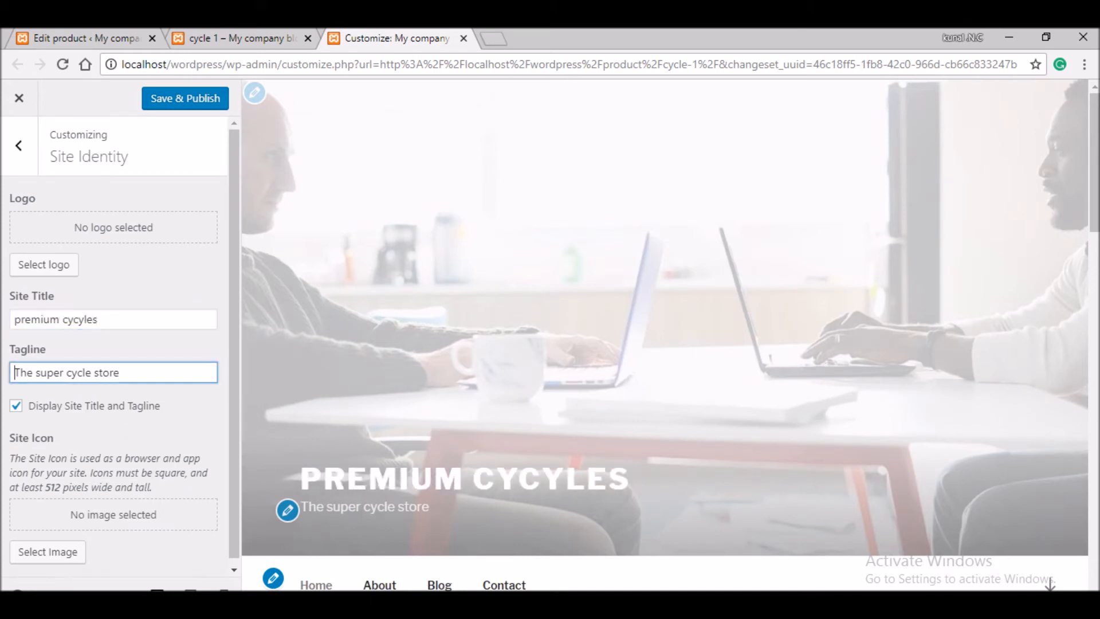
click(47, 552)
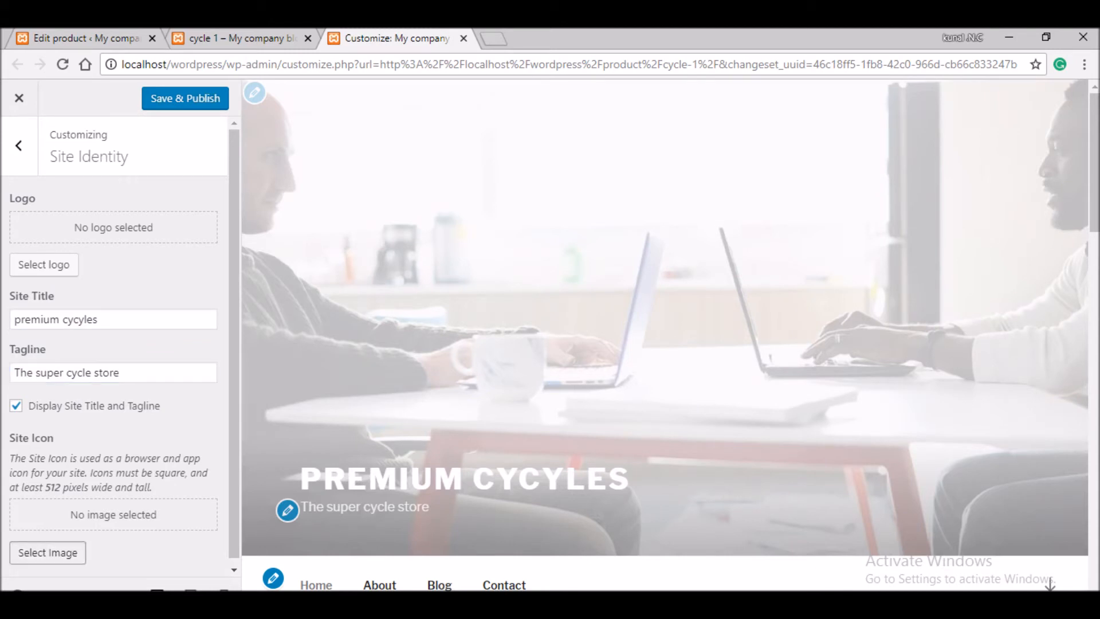
click(87, 271)
click(1040, 566)
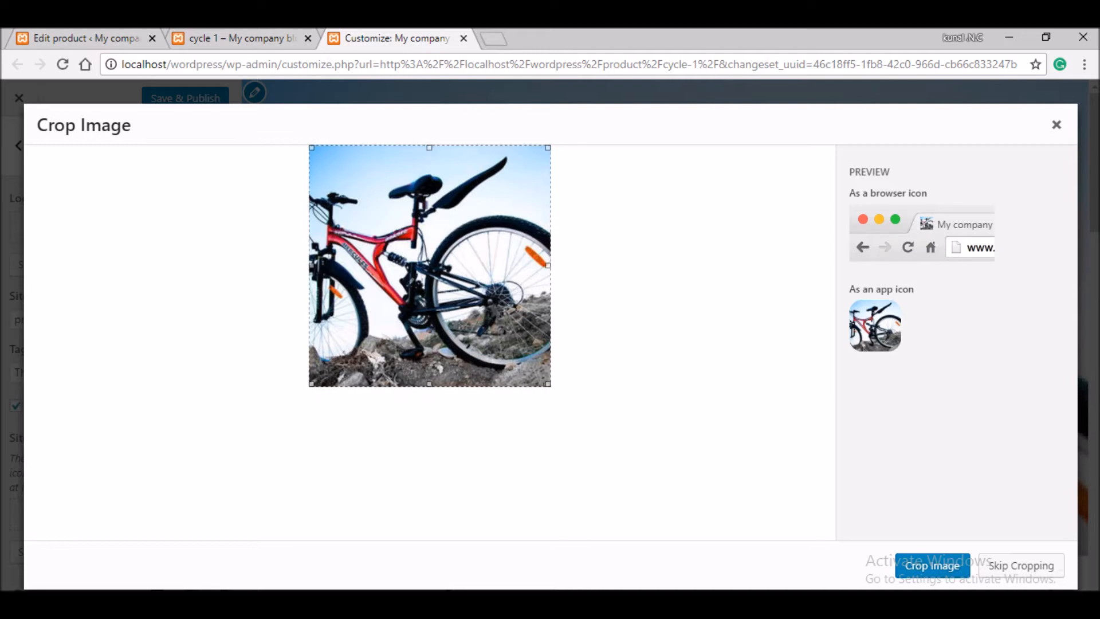
click(932, 566)
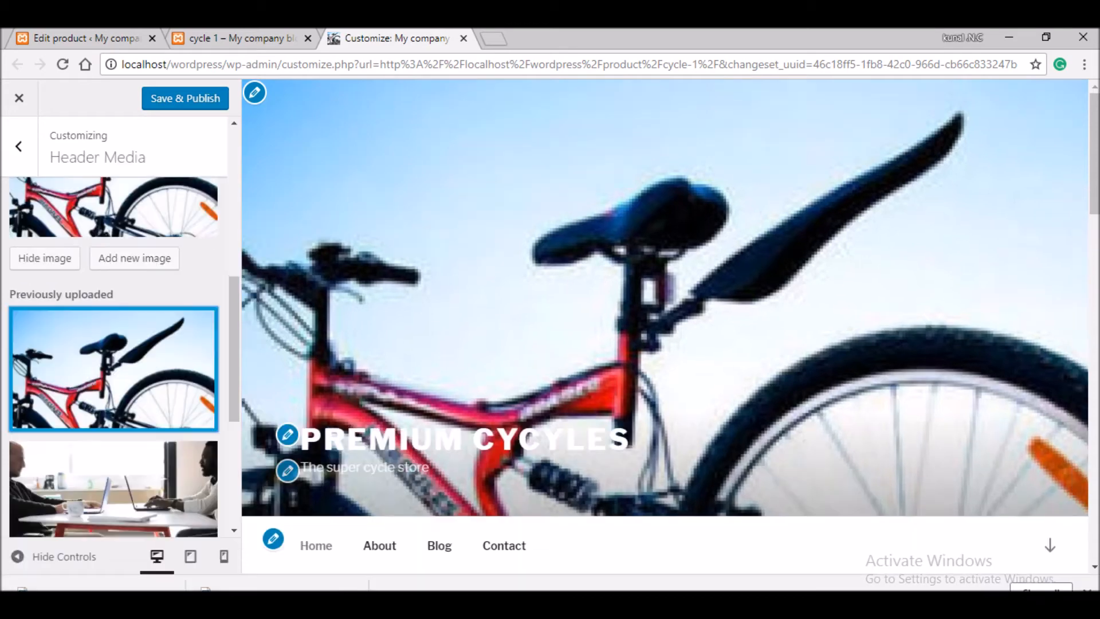
click(134, 258)
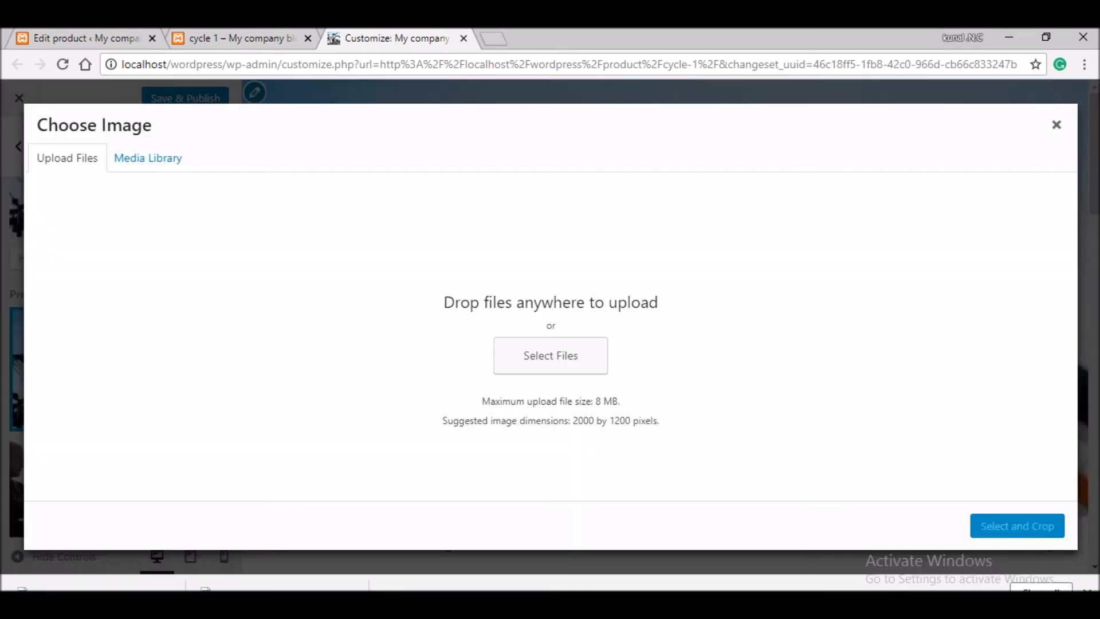
- Upload cyclist photo 171115-F-DD155-0084, crop it into the header image, and hide the controls
click(550, 355)
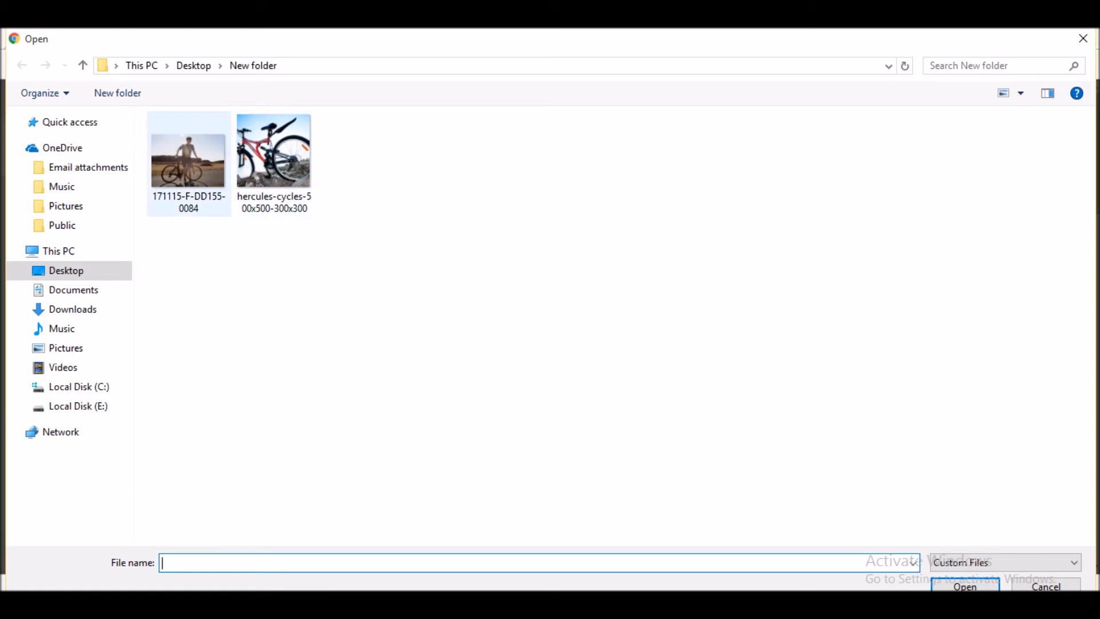
double_click(188, 164)
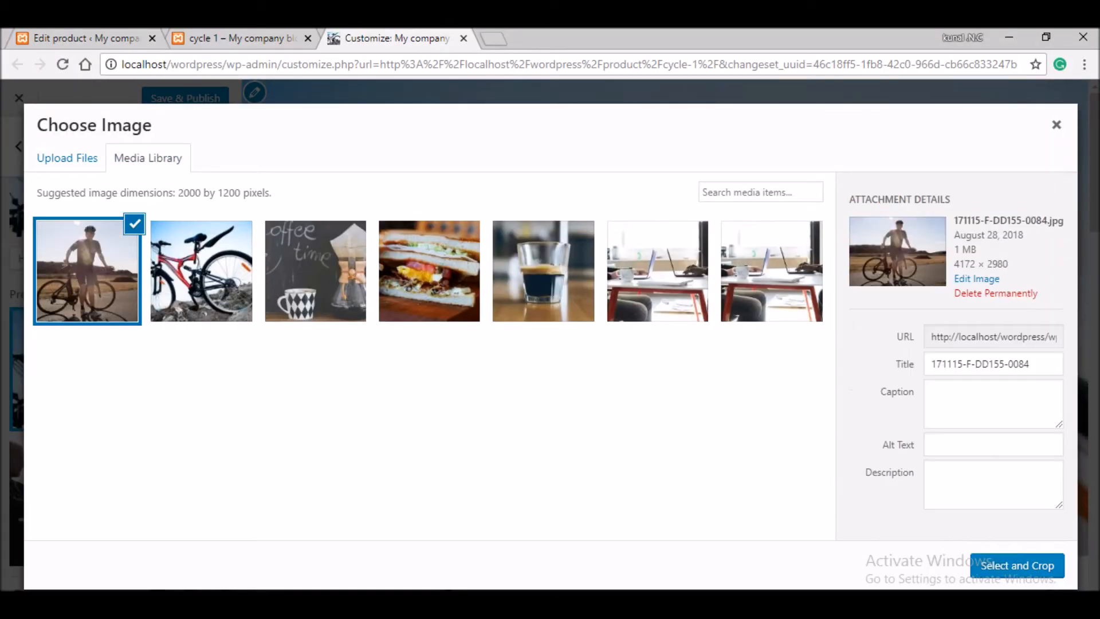
click(1017, 566)
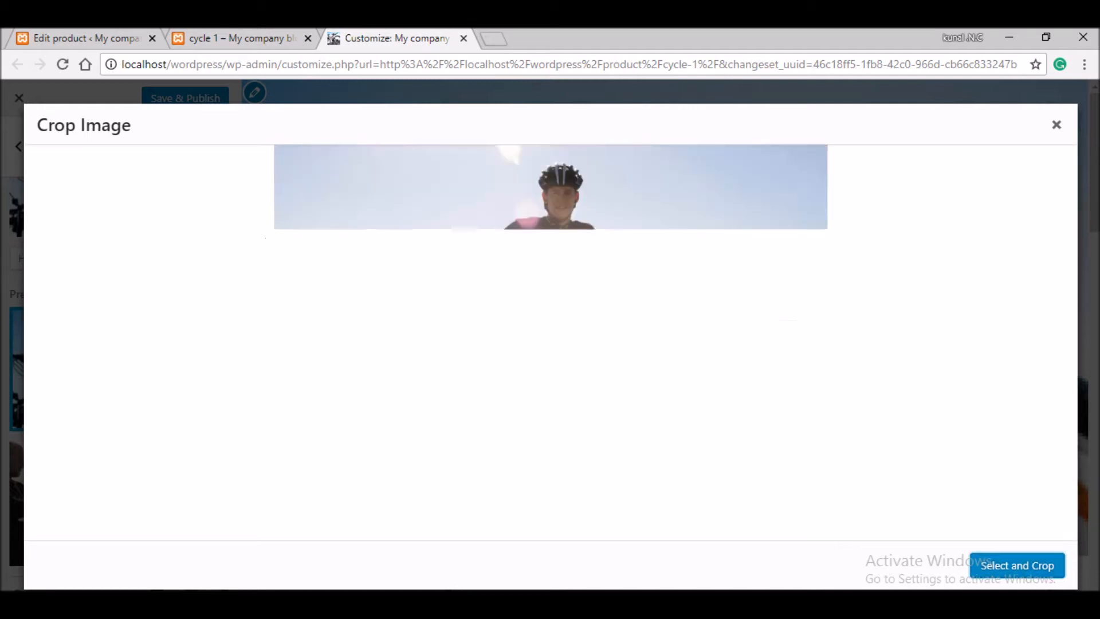
click(1018, 565)
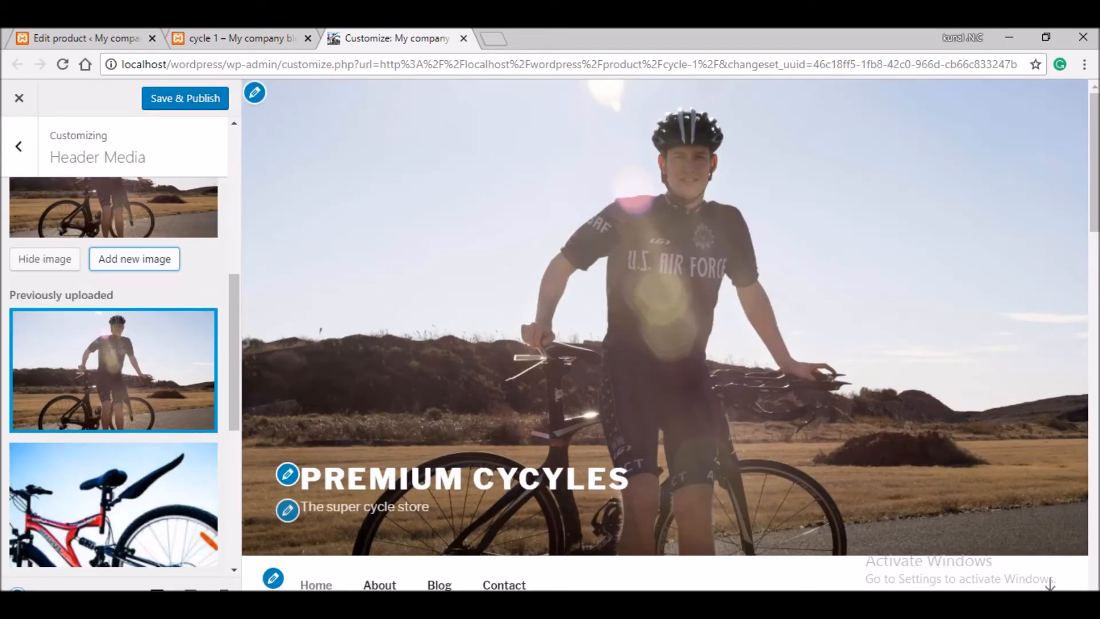
click(18, 591)
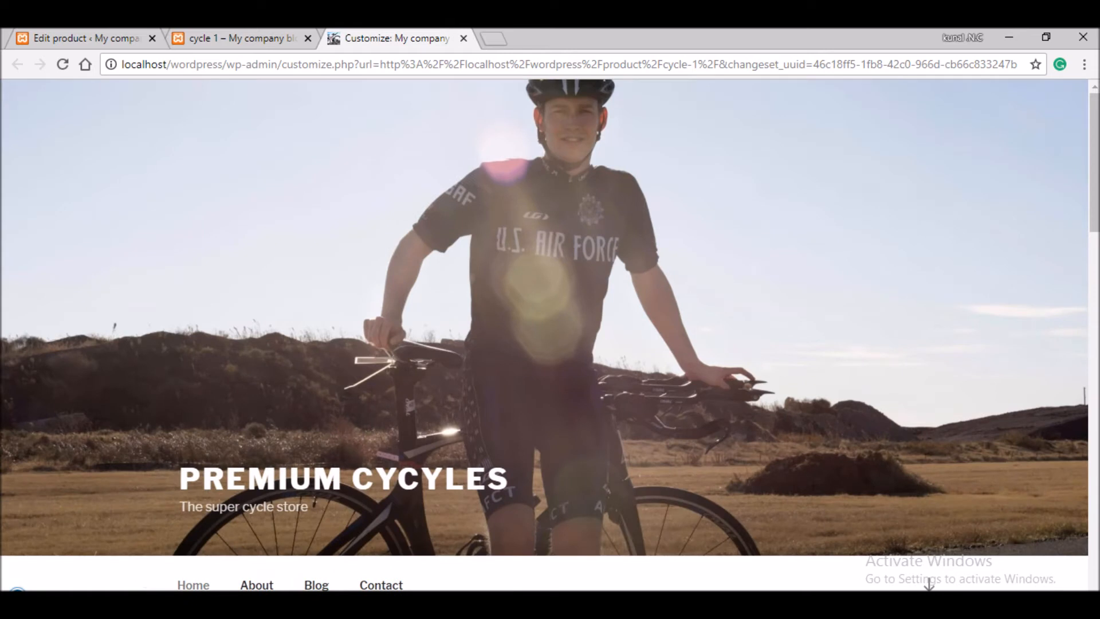
- Scroll through the shop preview and compare it with the cycle 1 product page
scroll(929, 573, down, 1)
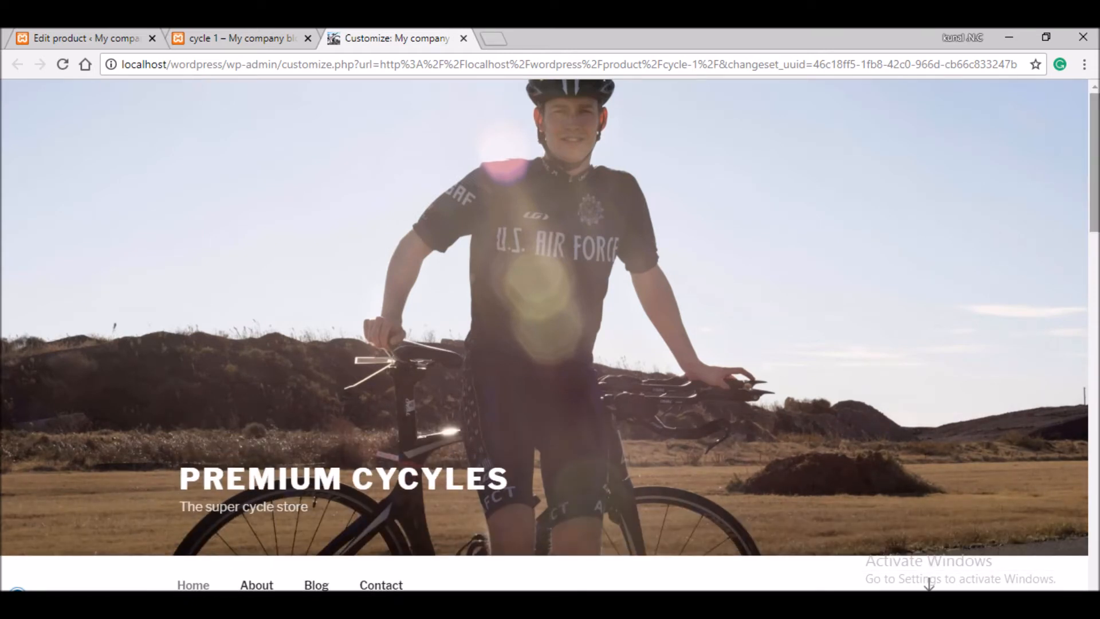
scroll(550, 343, down, 4)
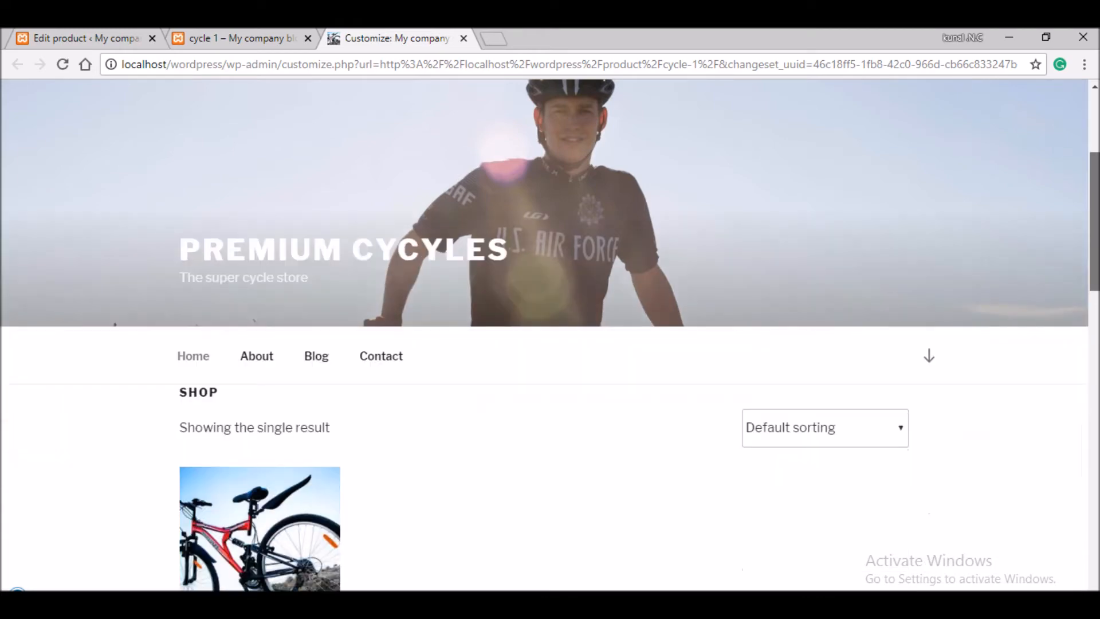
scroll(550, 335, down, 4)
scroll(550, 335, up, 3)
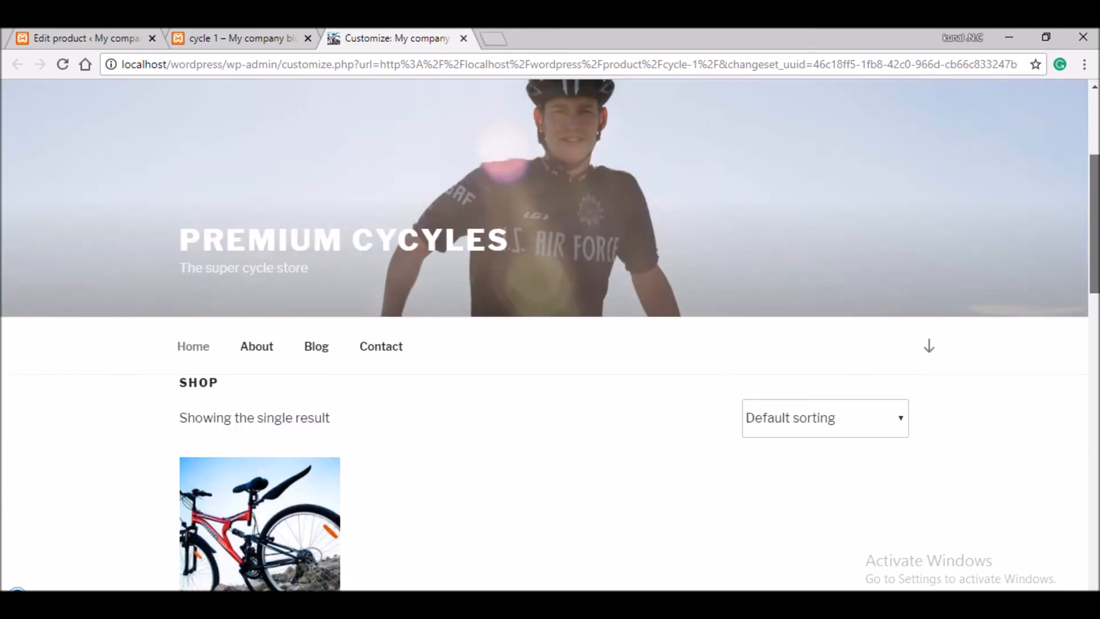
scroll(550, 344, down, 3)
scroll(550, 344, up, 1)
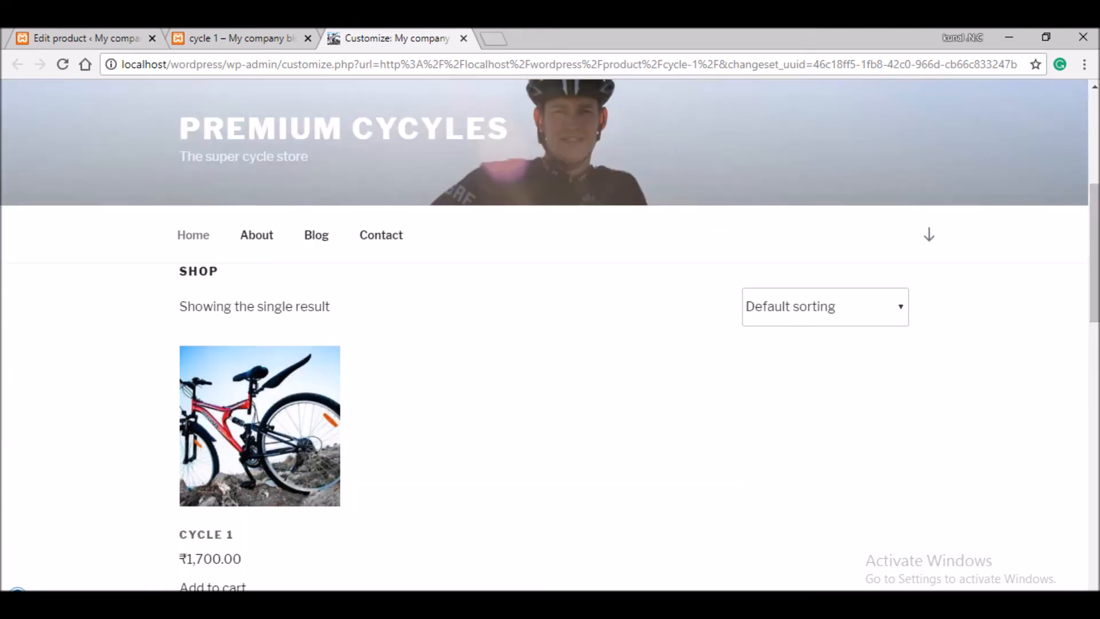
key(ctrl+shift+Tab)
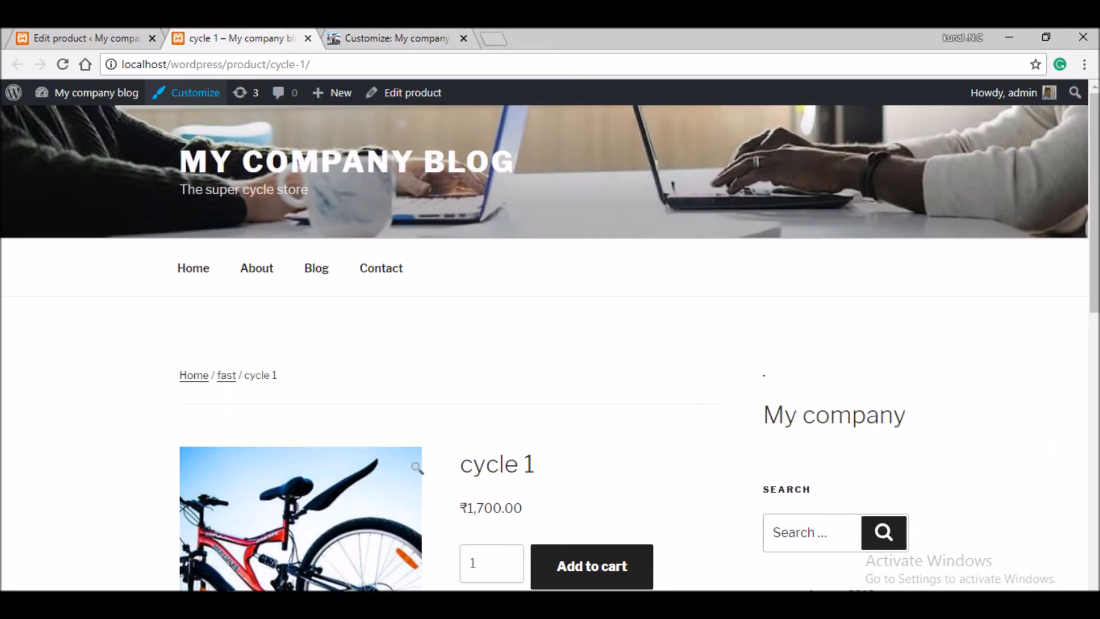
key(ctrl+Tab)
scroll(550, 343, up, 7)
scroll(550, 344, down, 17)
scroll(550, 343, down, 5)
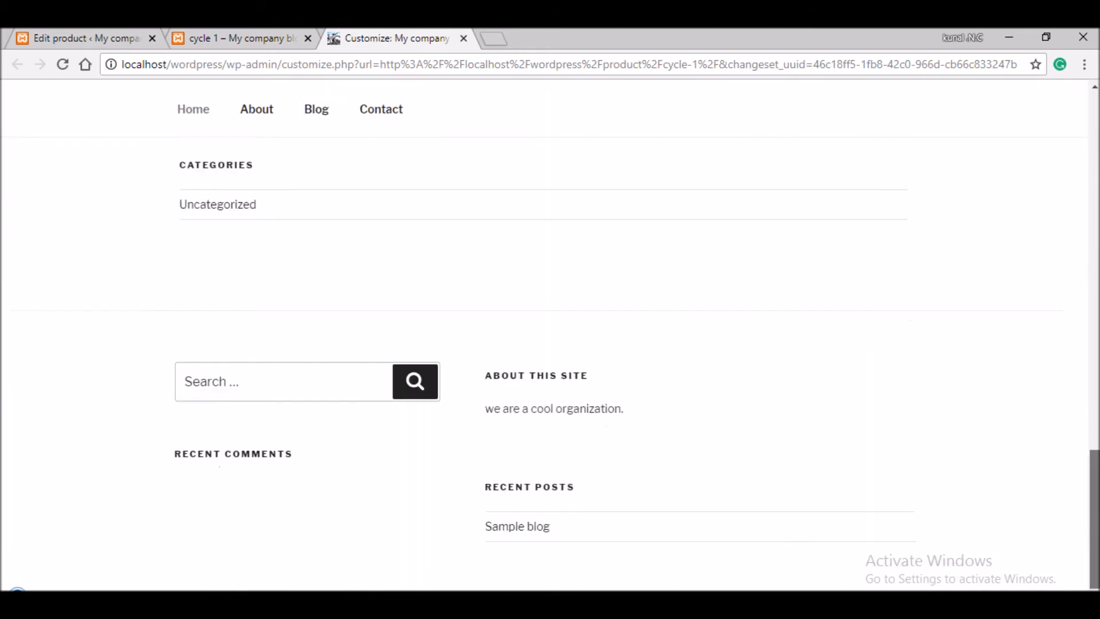
scroll(550, 344, up, 20)
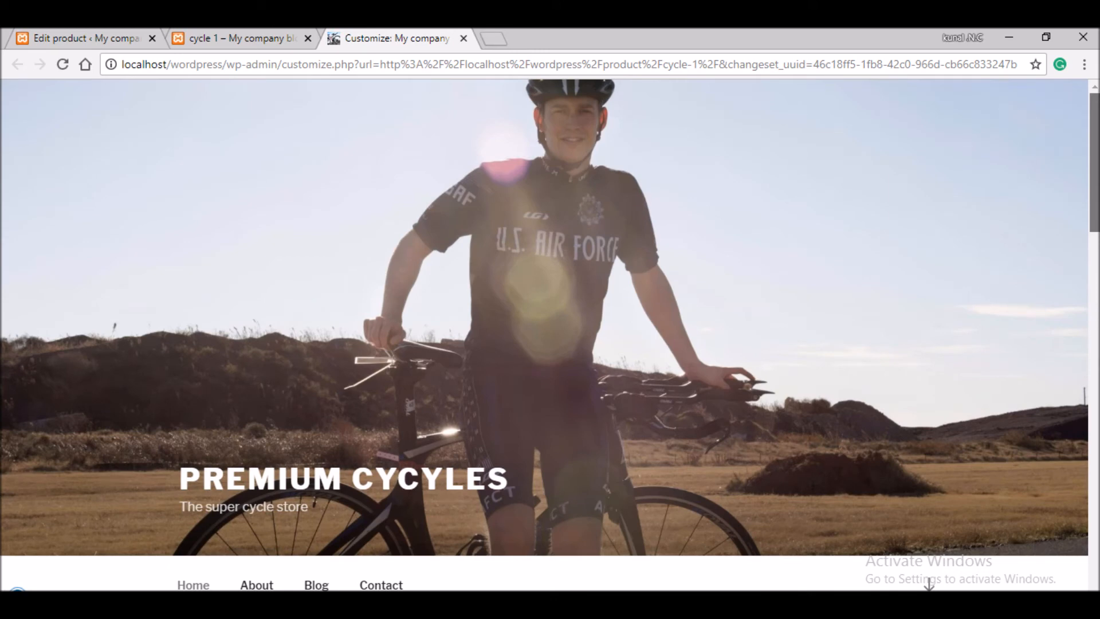
- Open the admin Dashboard from the cycle 1 product page's admin bar
click(246, 37)
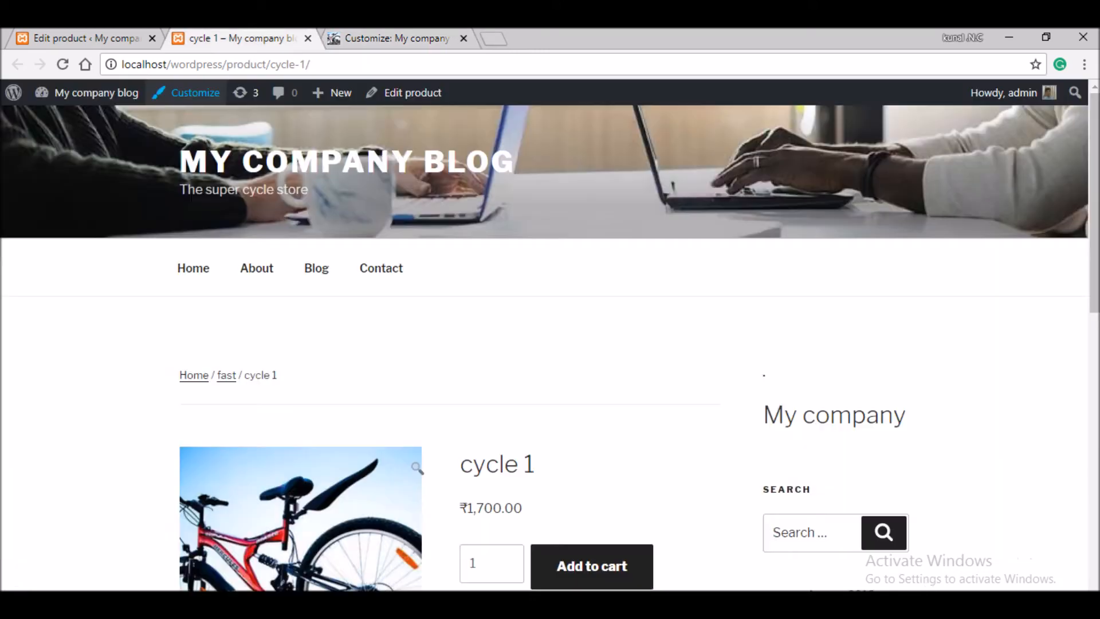
mouse_move(92, 93)
click(61, 121)
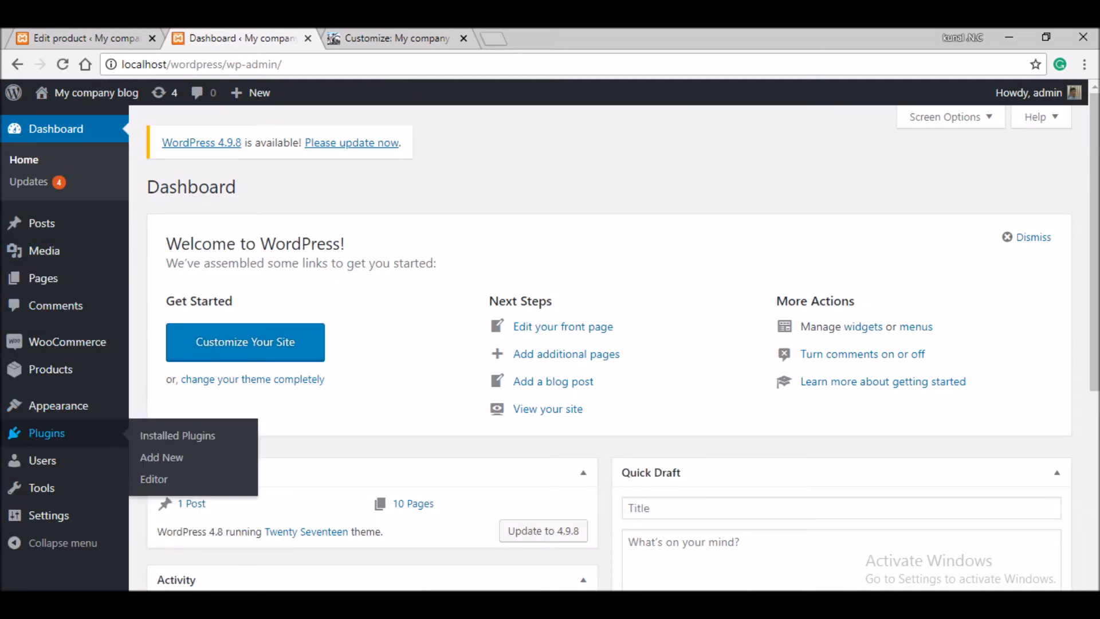
- Pass through an empty Add New Post screen and land on a blank Add new product form
mouse_move(44, 250)
mouse_move(41, 222)
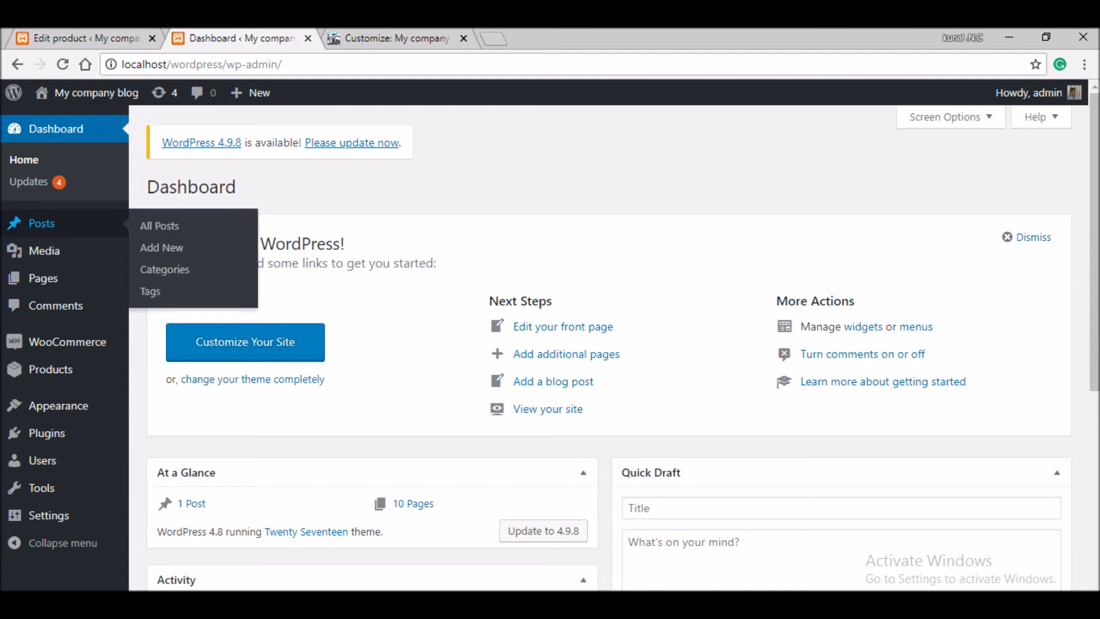
click(162, 247)
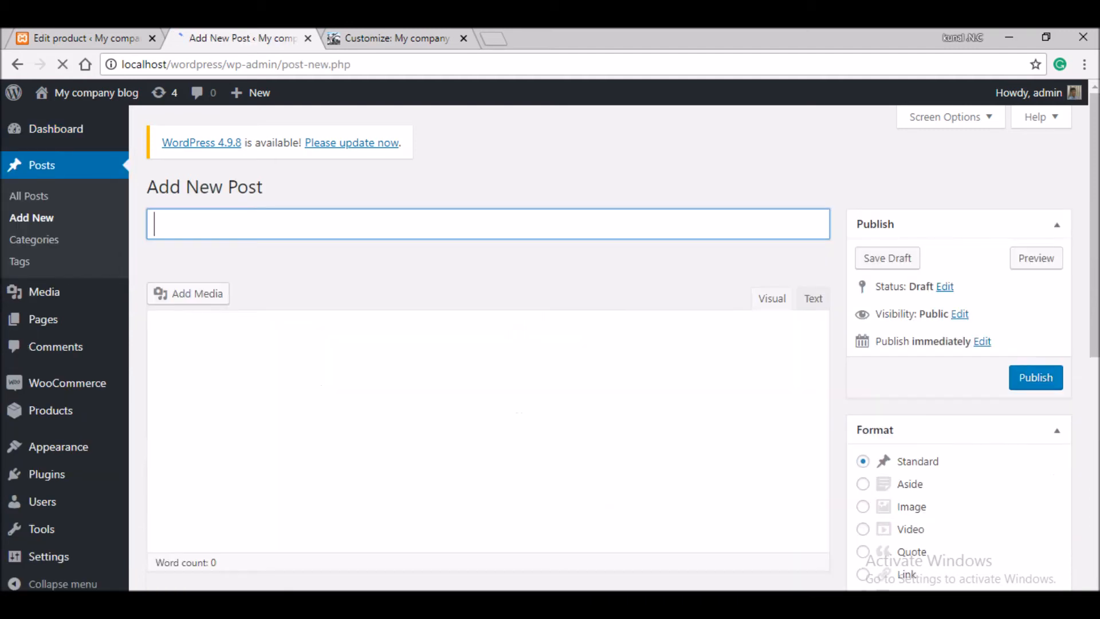
mouse_move(51, 411)
click(162, 434)
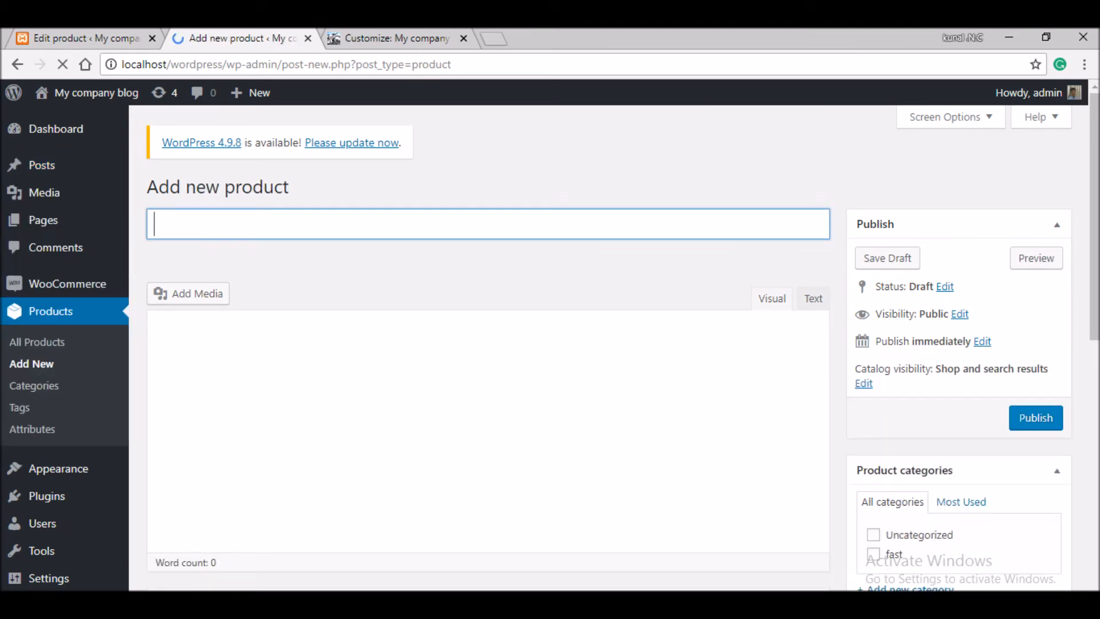
- Enter product title 'cycle 2', description 'some data' and regular price 1777
text(cycle)
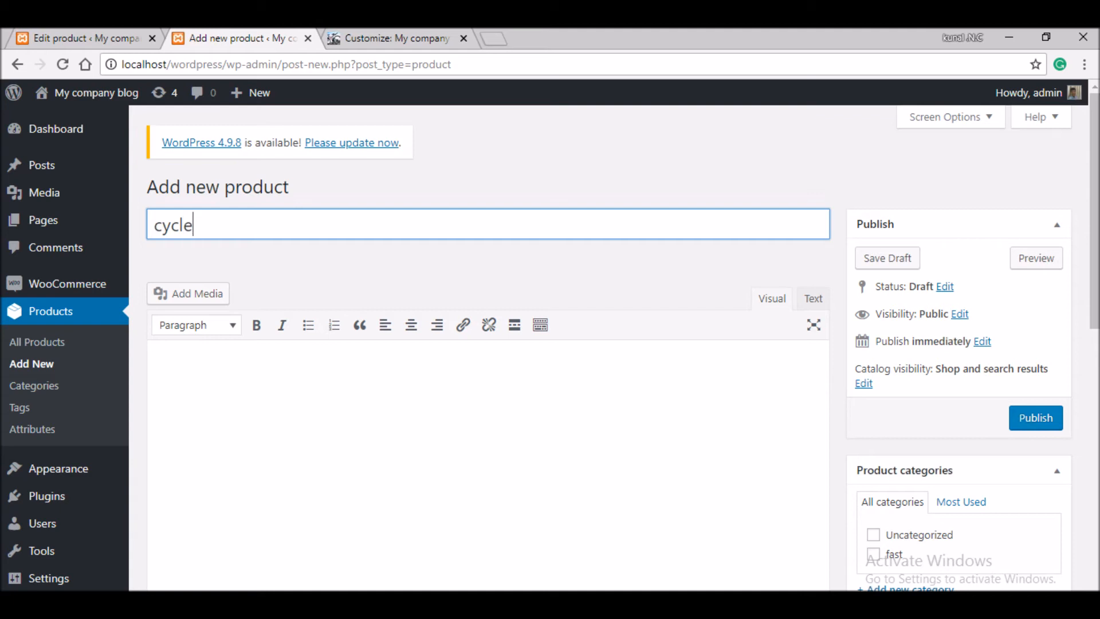
text( 2)
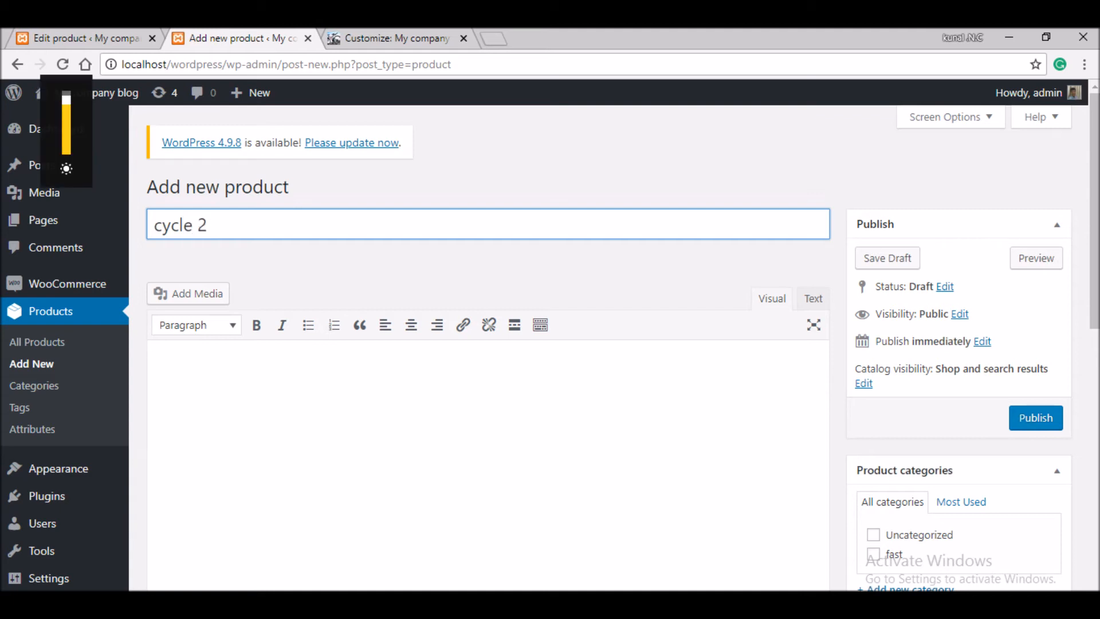
click(180, 366)
text(so)
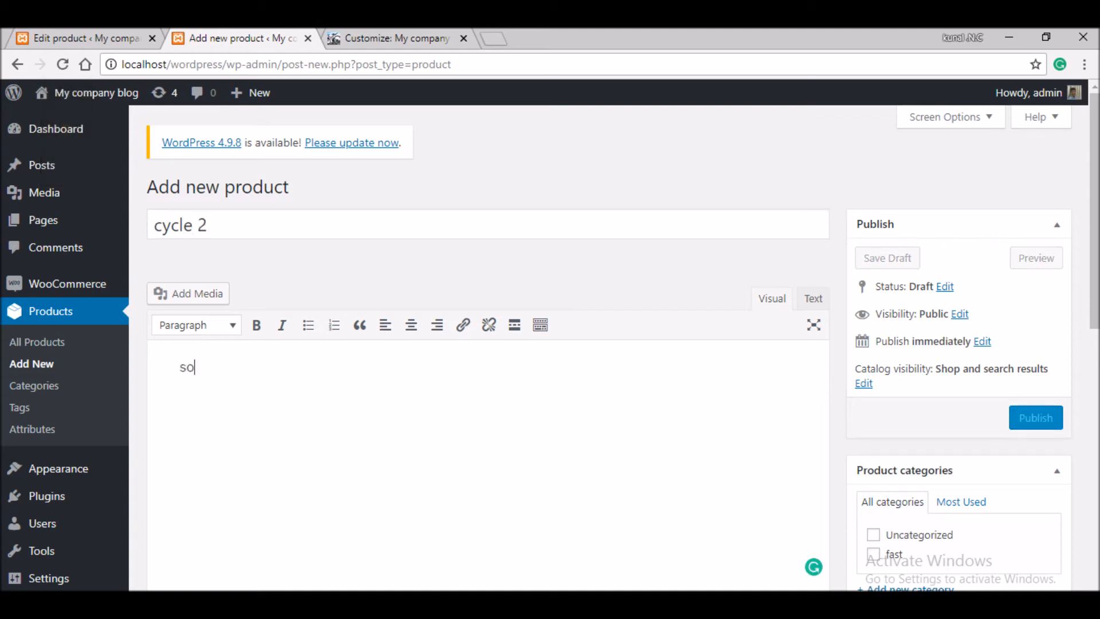
text(me data)
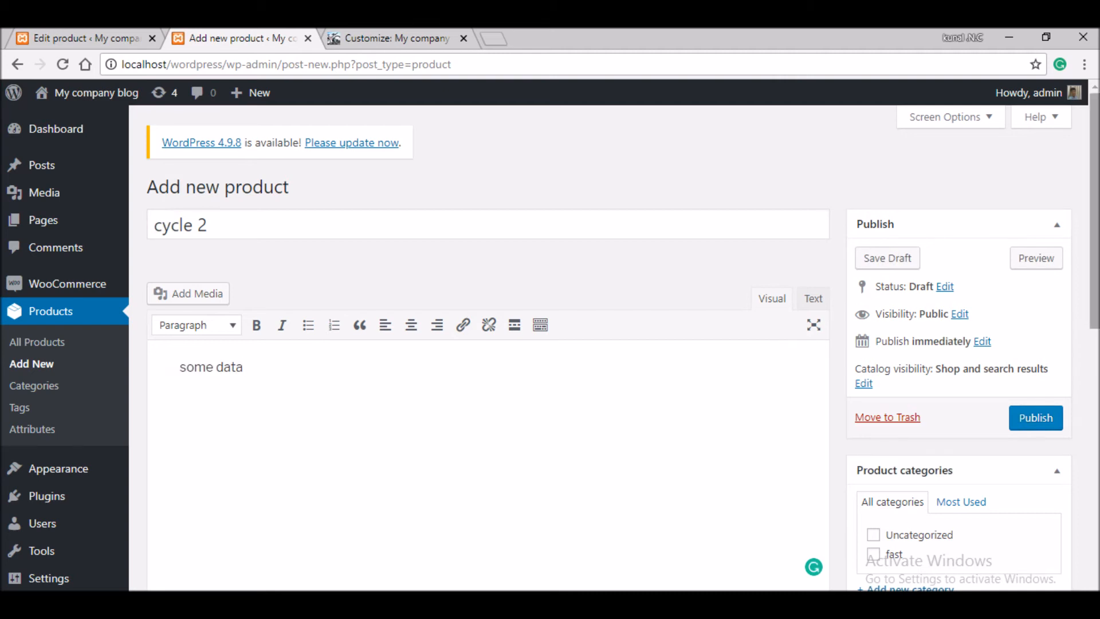
scroll(487, 344, down, 6)
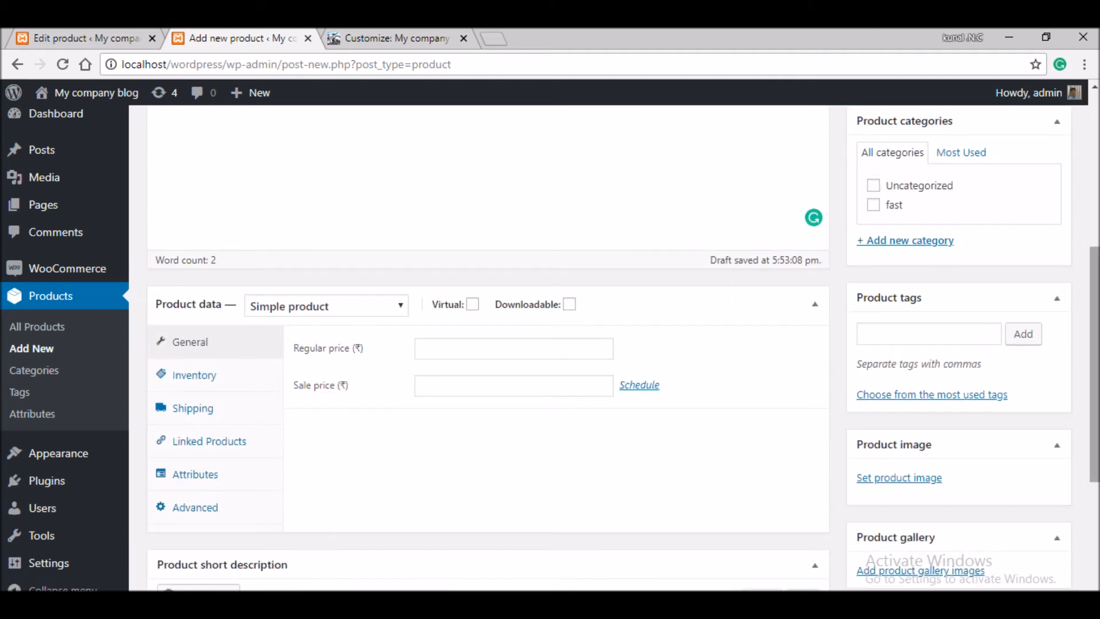
scroll(487, 344, down, 1)
click(513, 275)
text(1777)
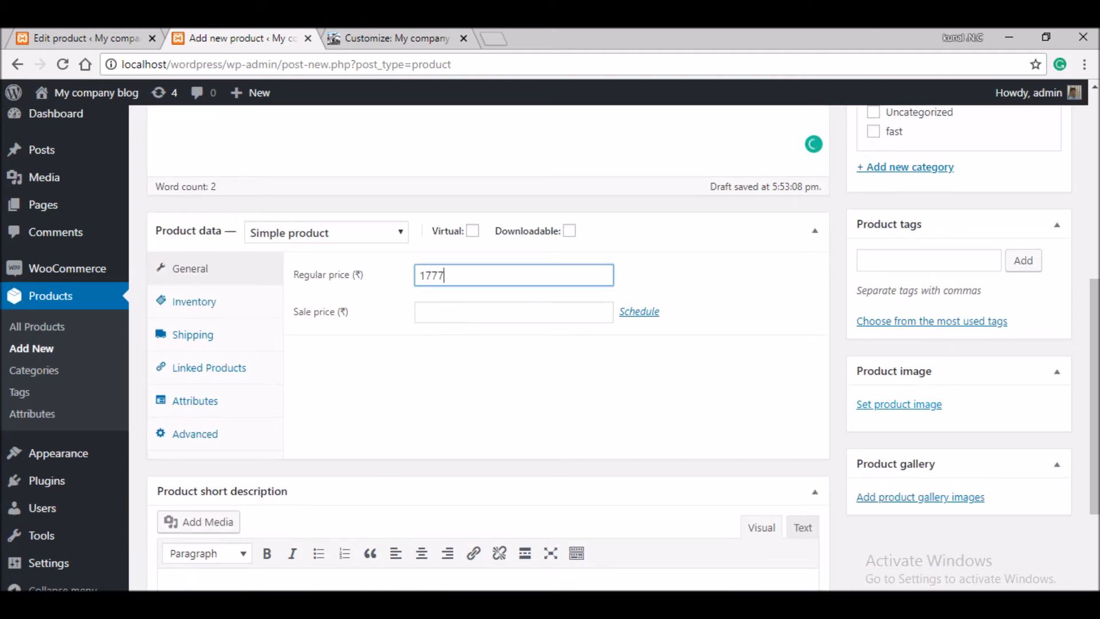
- Upload the green bike photo and set it as the product image
click(899, 405)
click(67, 159)
click(551, 367)
double_click(273, 152)
click(1011, 565)
- Enter sale price 1769 and publish the cycle 2 product
click(514, 313)
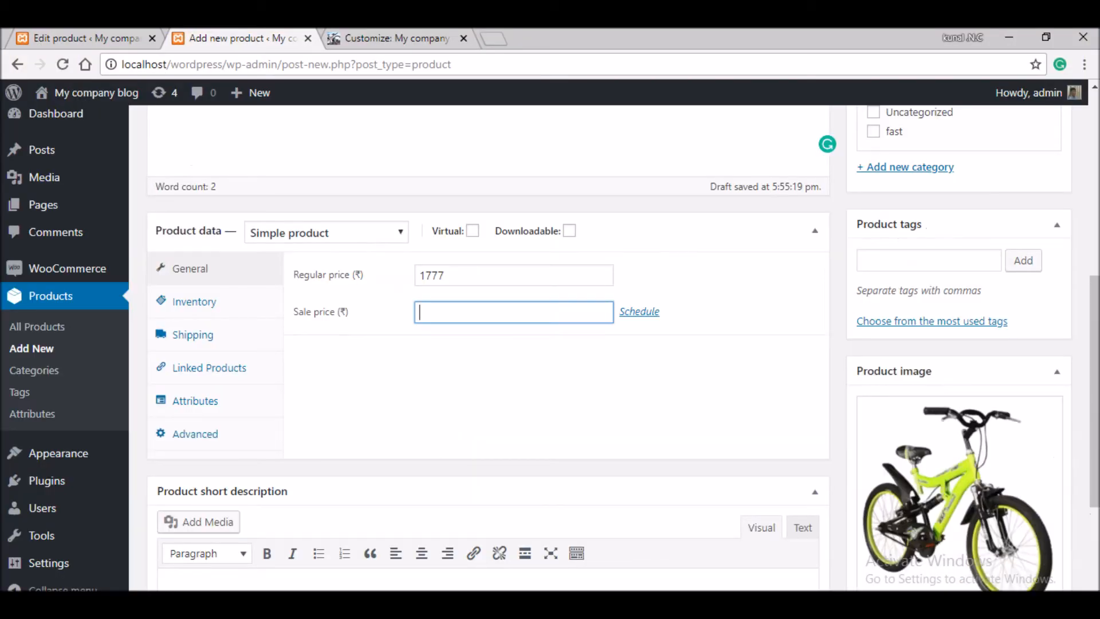
text(90+)
key(BackSpace)
key(BackSpace)
text(.)
scroll(513, 344, up, 5)
scroll(513, 344, down, 3)
click(195, 473)
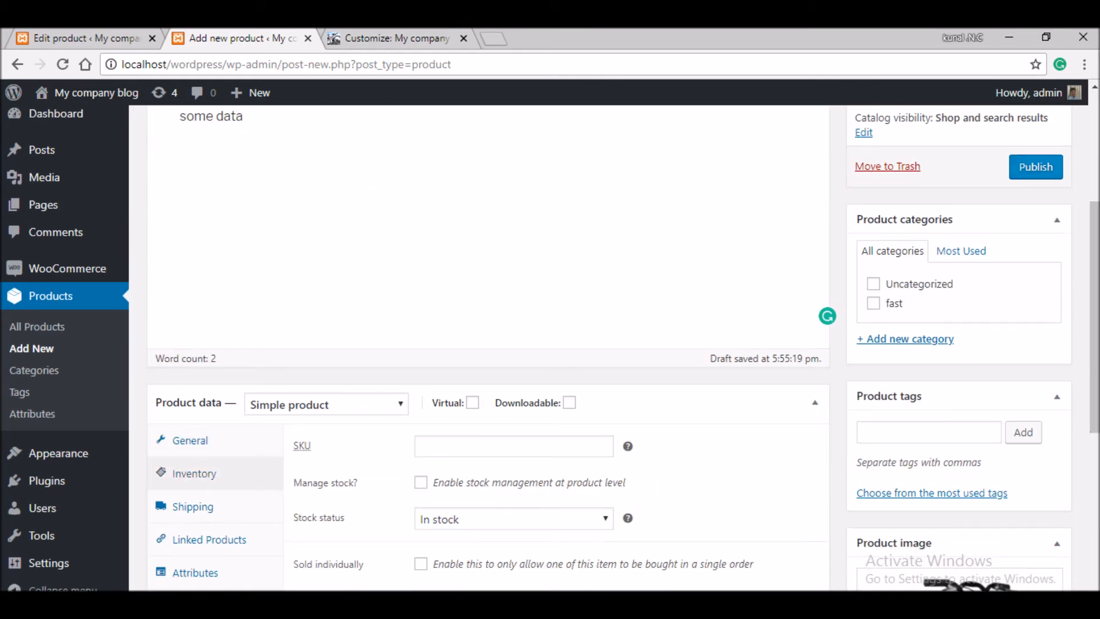
click(1036, 167)
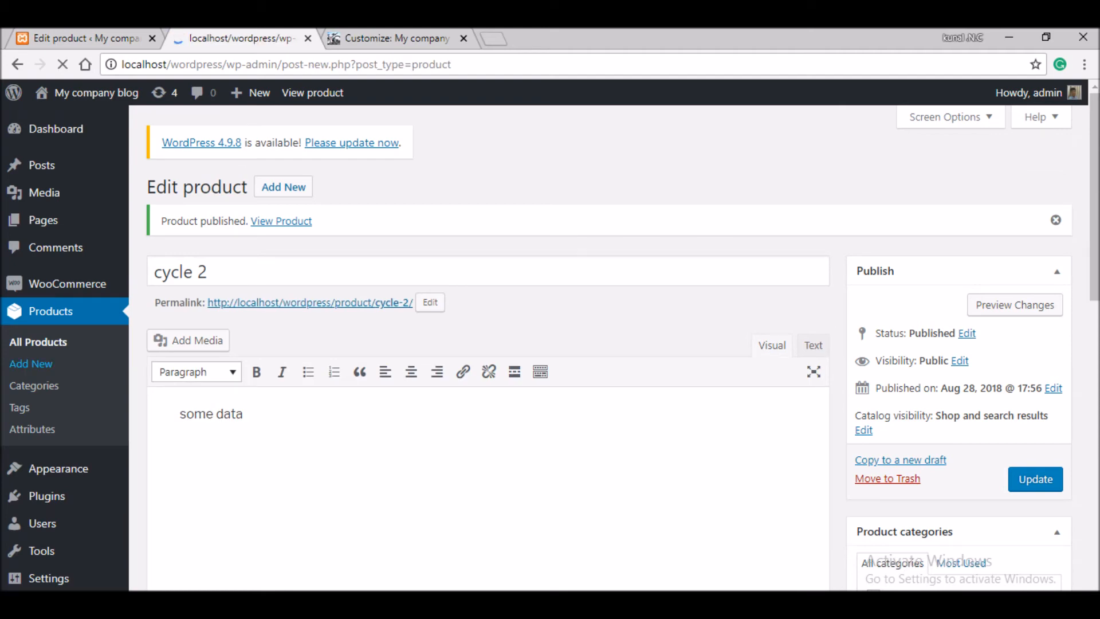
- Name a product 'cycle3', upload eleven bicycle photos and use the hedge photo as its image
text(cycle3)
key(BackSpace)
text(3)
scroll(897, 502, down, 5)
click(897, 502)
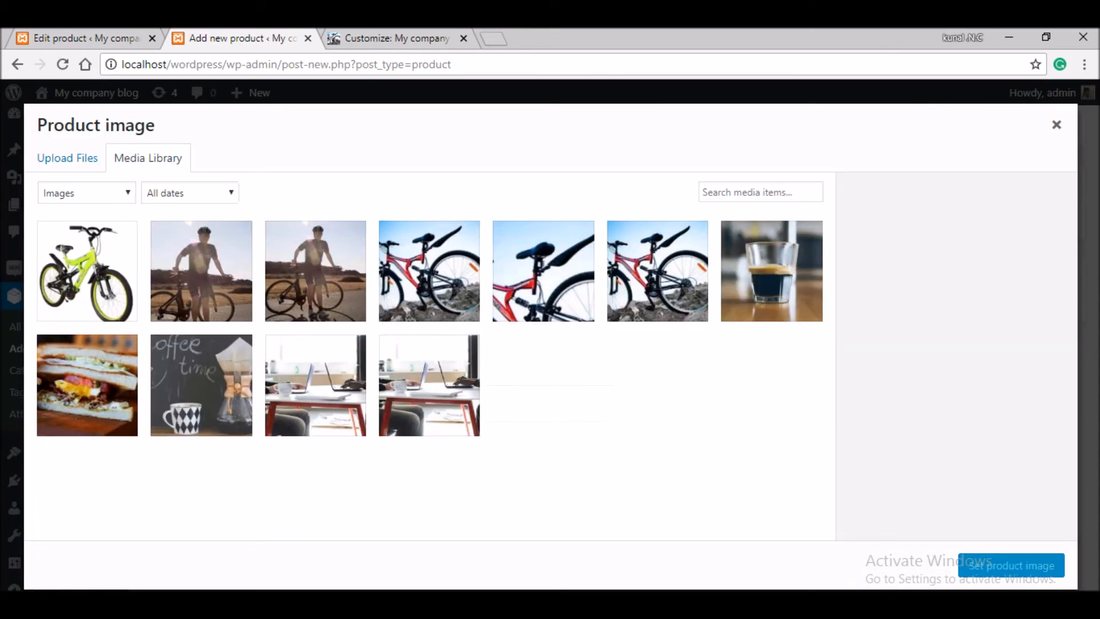
click(67, 158)
click(550, 368)
drag(167, 348, 207, 417)
drag(233, 347, 845, 109)
click(965, 585)
click(423, 382)
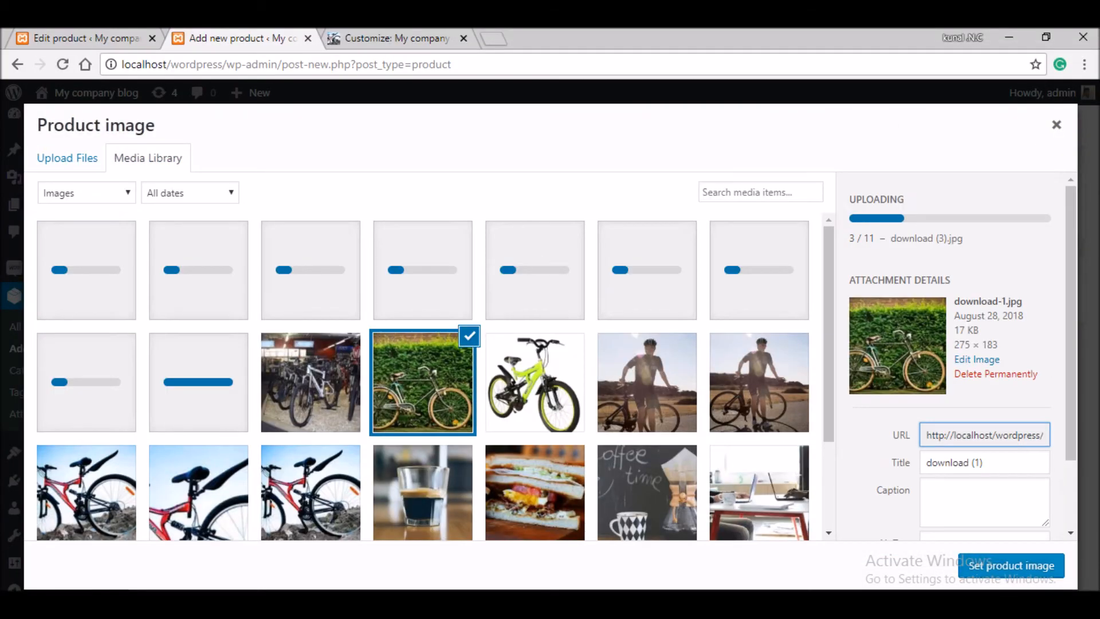
click(1011, 566)
- Give cycle 3 regular price 6789 and sale price 09, then publish it
click(513, 375)
text(6789)
click(514, 412)
text(0989)
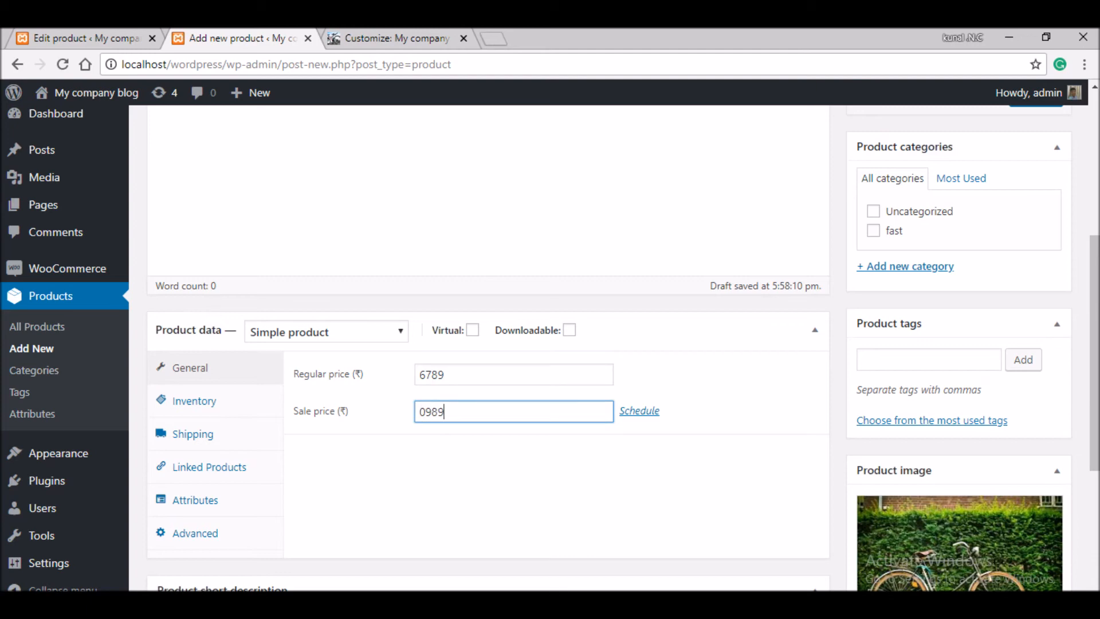
drag(1094, 352, 1094, 211)
click(1035, 418)
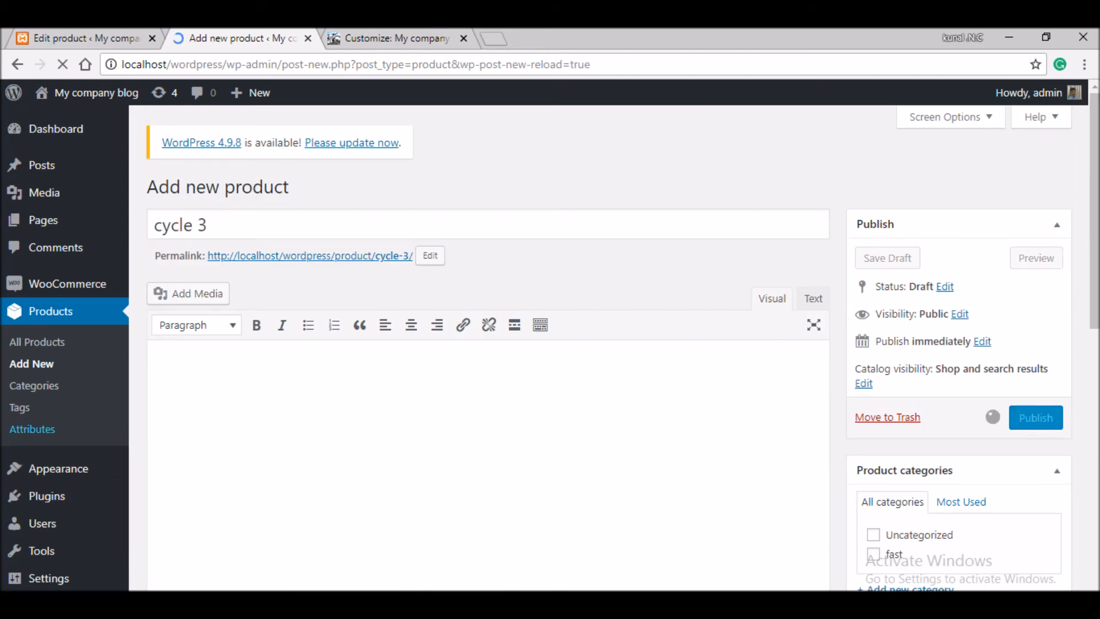
- Open several blank new-product forms in separate browser tabs
right_click(42, 361)
click(69, 371)
right_click(42, 365)
click(69, 374)
right_click(42, 362)
click(69, 372)
right_click(25, 360)
click(54, 371)
click(338, 39)
click(218, 39)
click(31, 364)
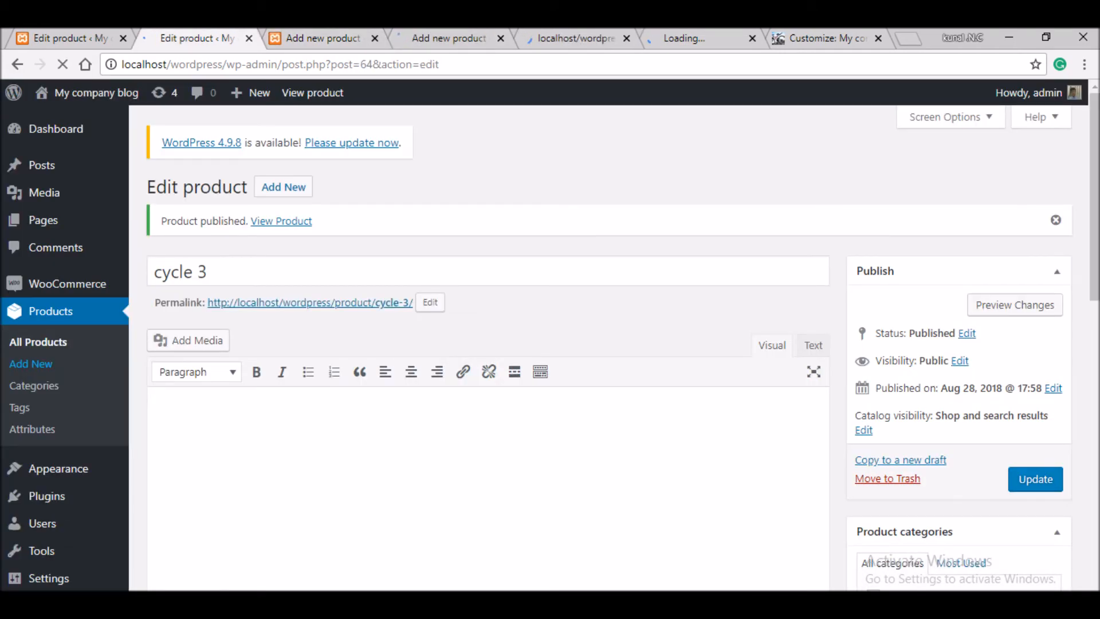
- Create 'cycle 4' with regular price 9887 and sale price 9765
text(cycle 4)
scroll(488, 344, down, 5)
click(513, 258)
text(dfg)
key(BackSpace)
key(BackSpace)
key(BackSpace)
text(9887)
key(Tab)
text(9765)
- Set a bicycle photo as cycle 4's product image and publish it
click(899, 387)
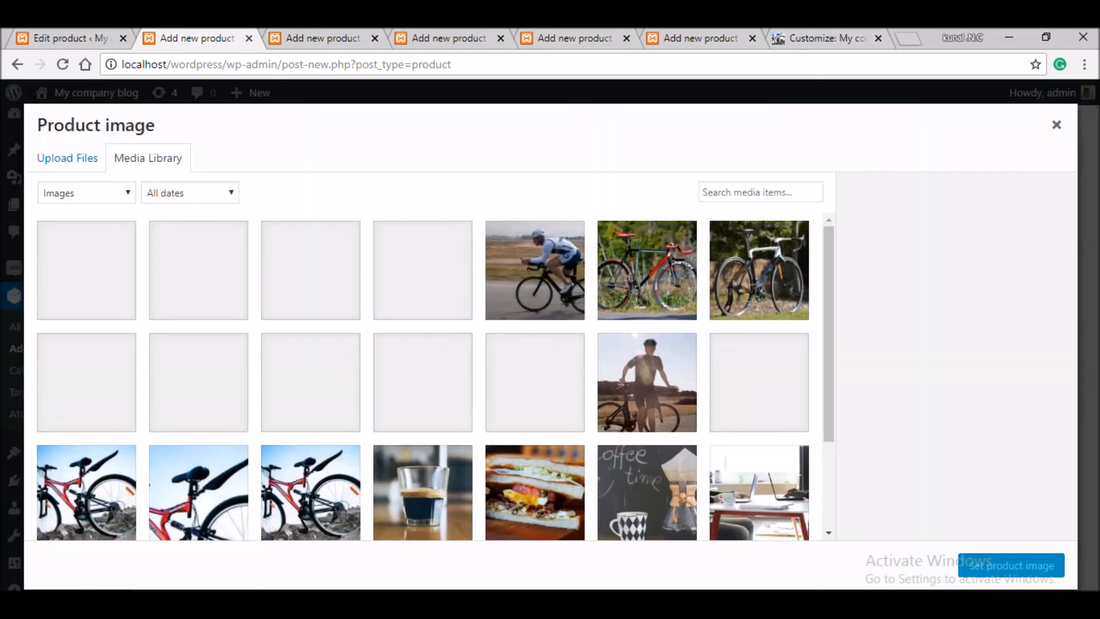
click(424, 271)
click(1011, 566)
scroll(899, 387, up, 5)
click(1035, 395)
click(323, 38)
- Name the next product 'cycle 6' in another tab
text(ylce 6)
key(BackSpace)
key(BackSpace)
key(BackSpace)
key(BackSpace)
key(BackSpace)
text(cle)
key(ctrl+shift+Tab)
click(322, 38)
scroll(898, 401, down, 6)
- Give cycle 6 a bicycle photo, regular price 6578 and sale price 45, then publish it
click(897, 465)
click(651, 269)
click(1011, 566)
click(514, 337)
text(6578)
click(513, 374)
text(4562)
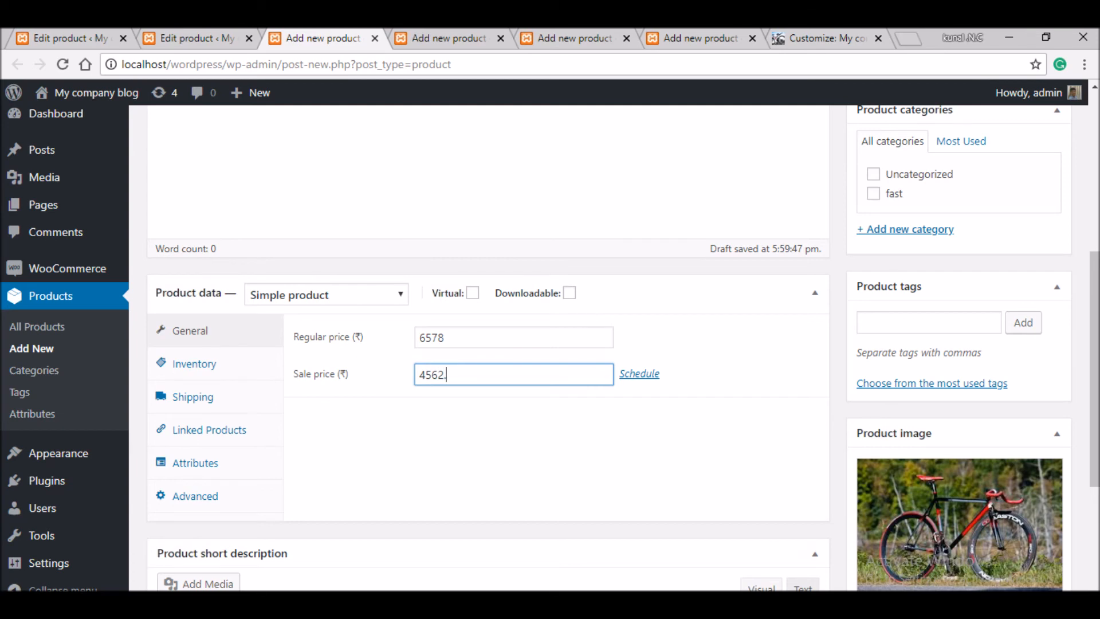
drag(1094, 367, 1094, 209)
click(1036, 418)
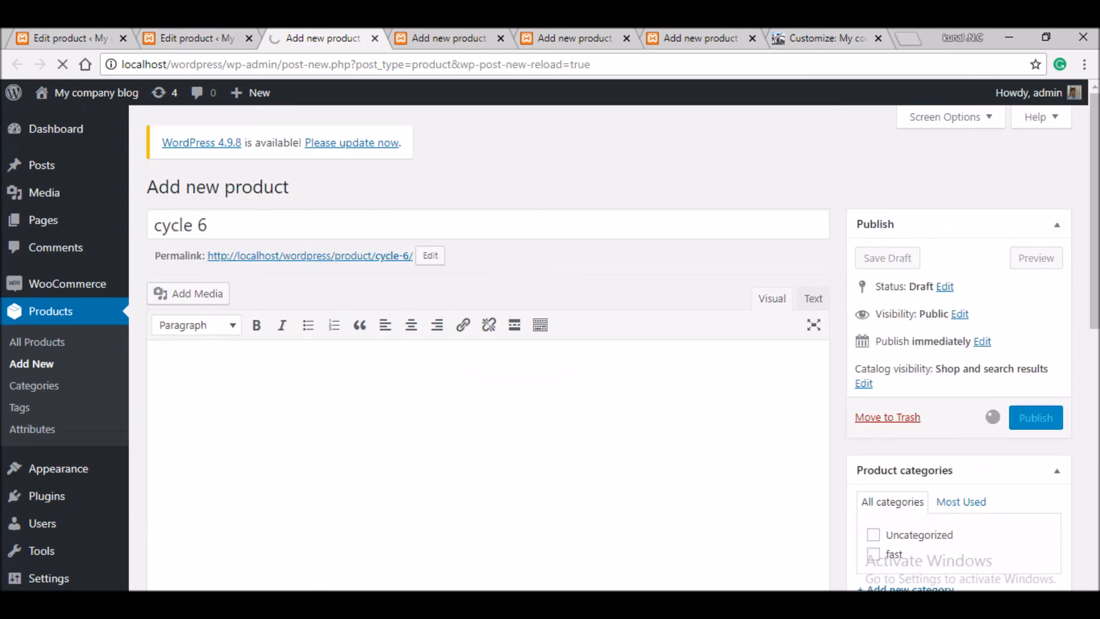
- In the next blank tab, create 'cycle 7' with regular price 9867 and sale price 7567
click(249, 39)
click(344, 39)
text(cycle 7)
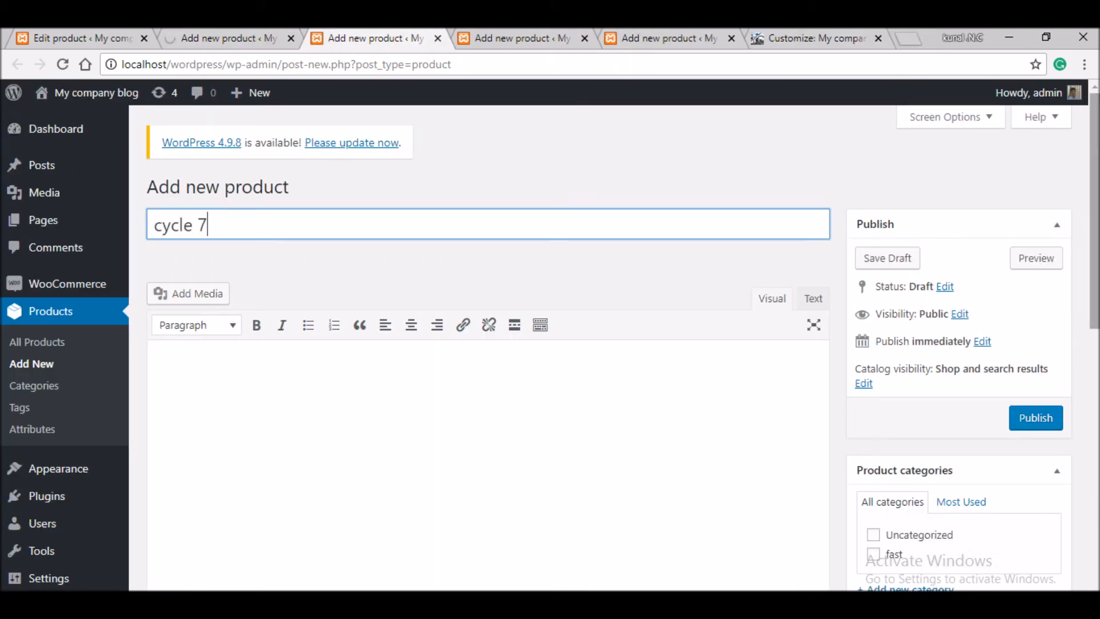
drag(1094, 206, 1094, 382)
click(513, 298)
text(9867)
click(513, 335)
text(7567)
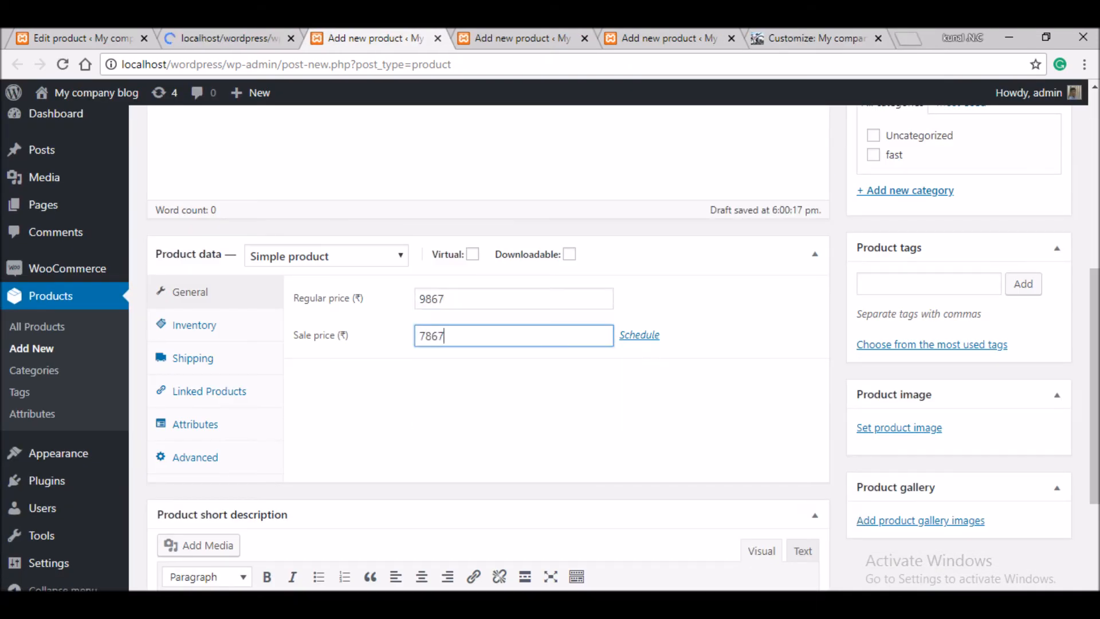
click(899, 428)
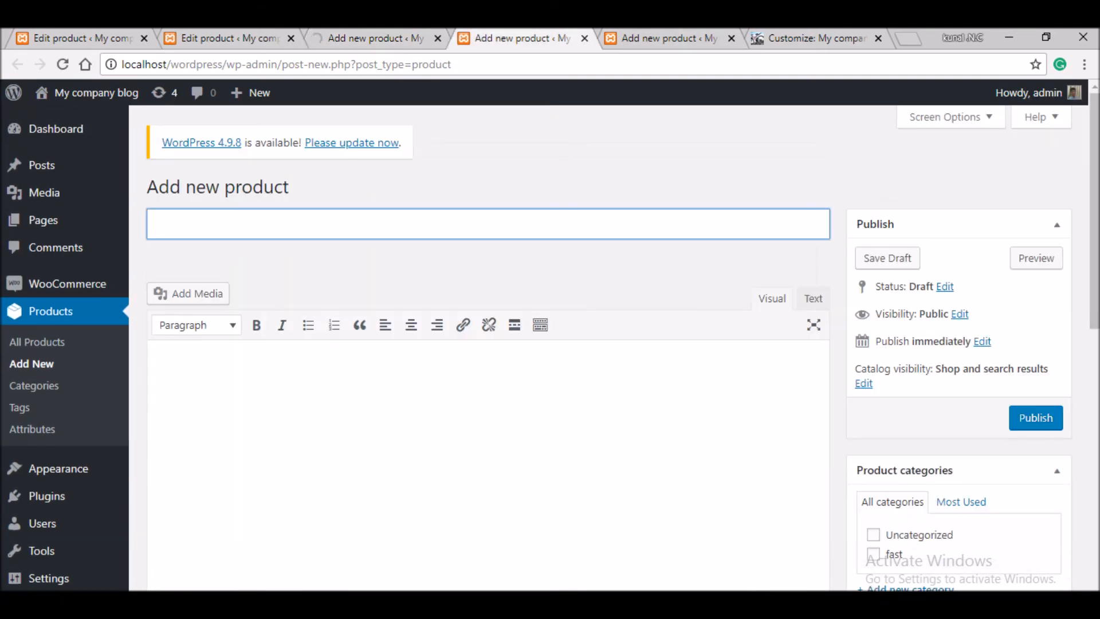
- Create 'cycle 8' with a bicycle photo, regular price 9876 and sale price 2345
text(cycle 8)
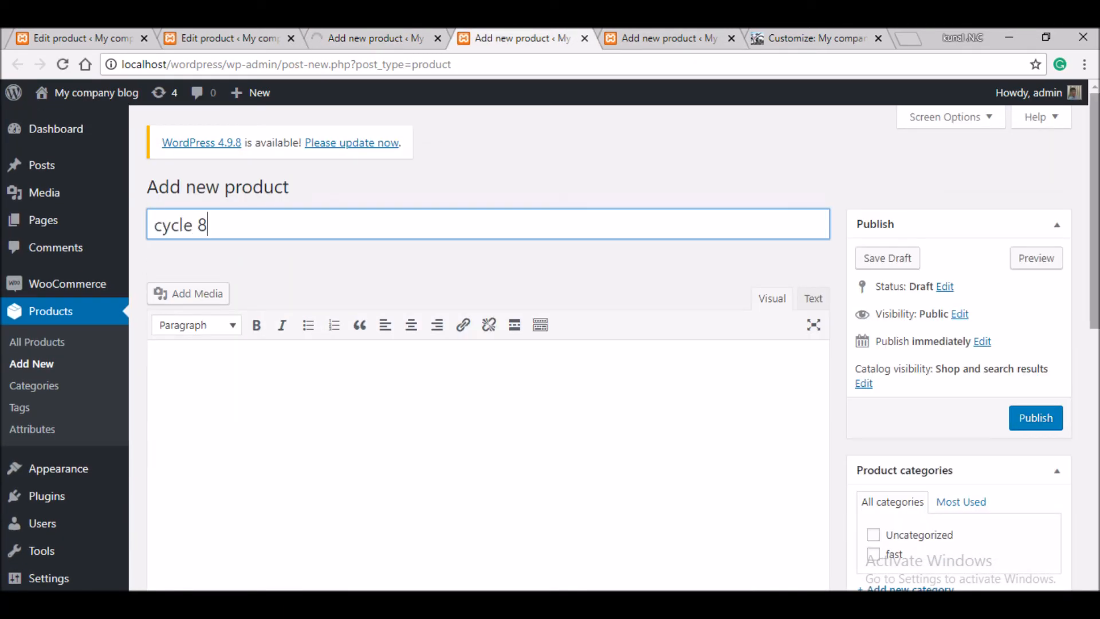
drag(1094, 212, 1094, 365)
click(898, 497)
click(423, 270)
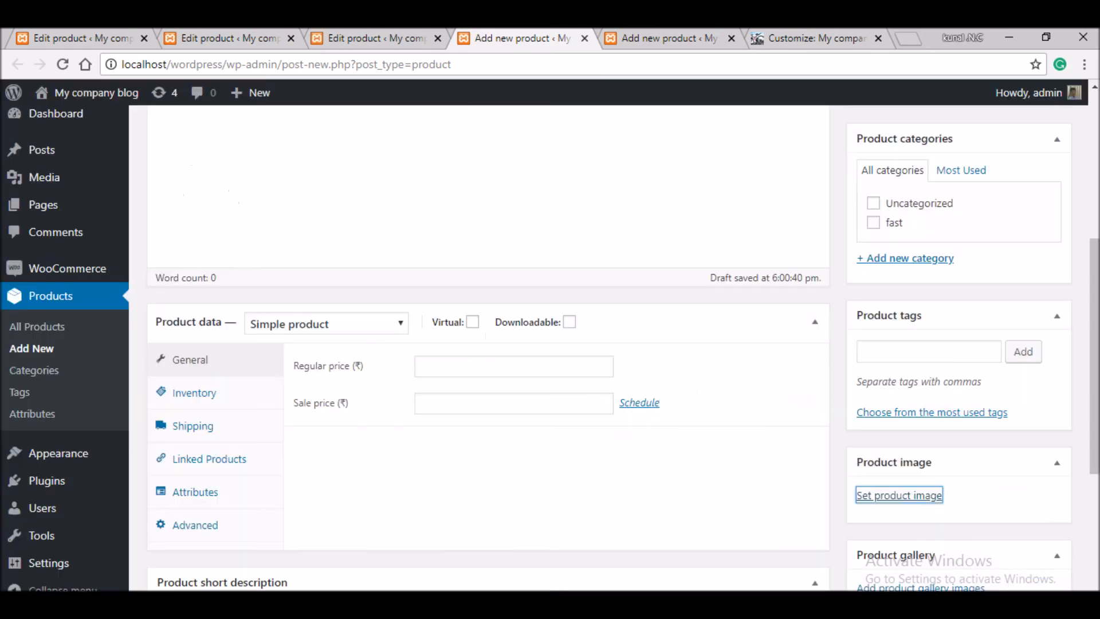
click(513, 366)
text(9876)
key(Tab)
text(2345)
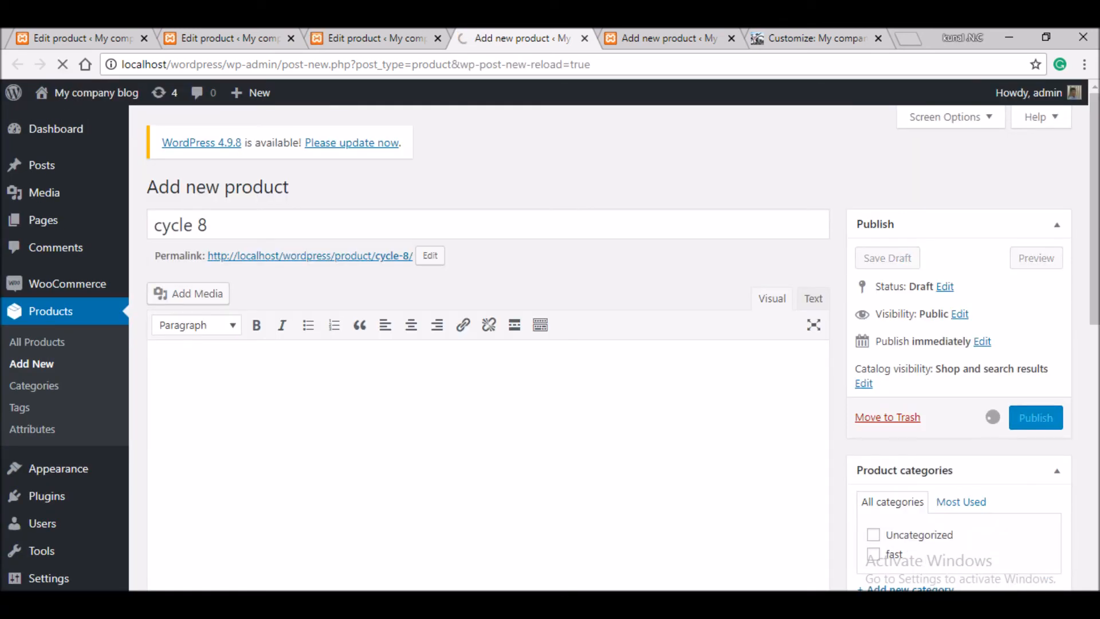
key(ctrl+Tab)
- Create and publish 'cycle 9' with regular price 76543, sale price 65432 and a bicycle photo
text(cycle 9)
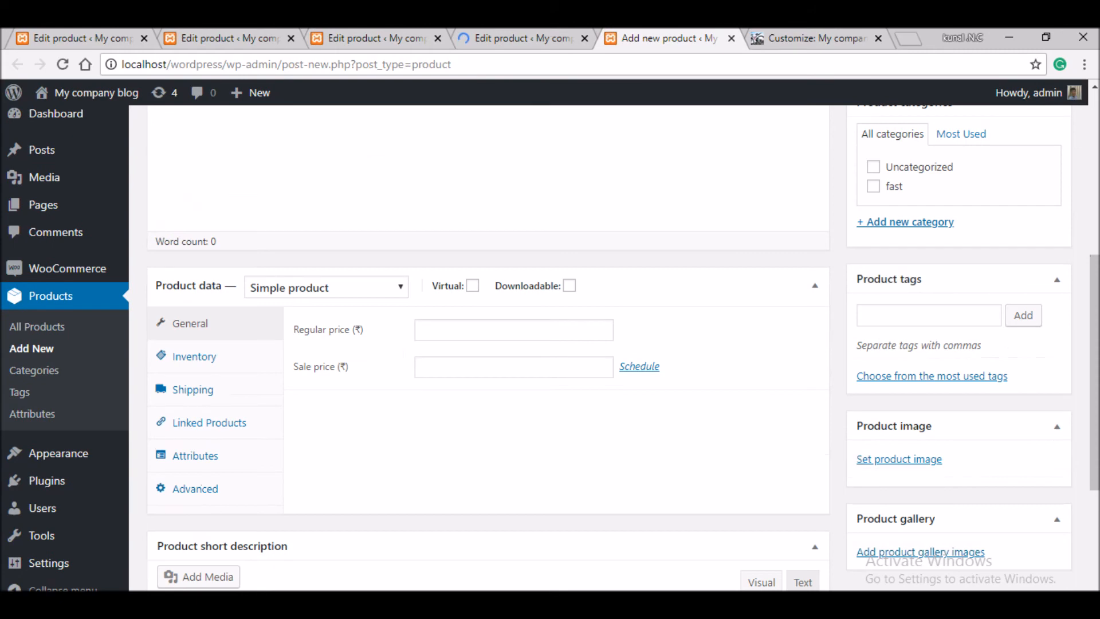
click(514, 330)
text(76543)
key(Tab)
text(65432)
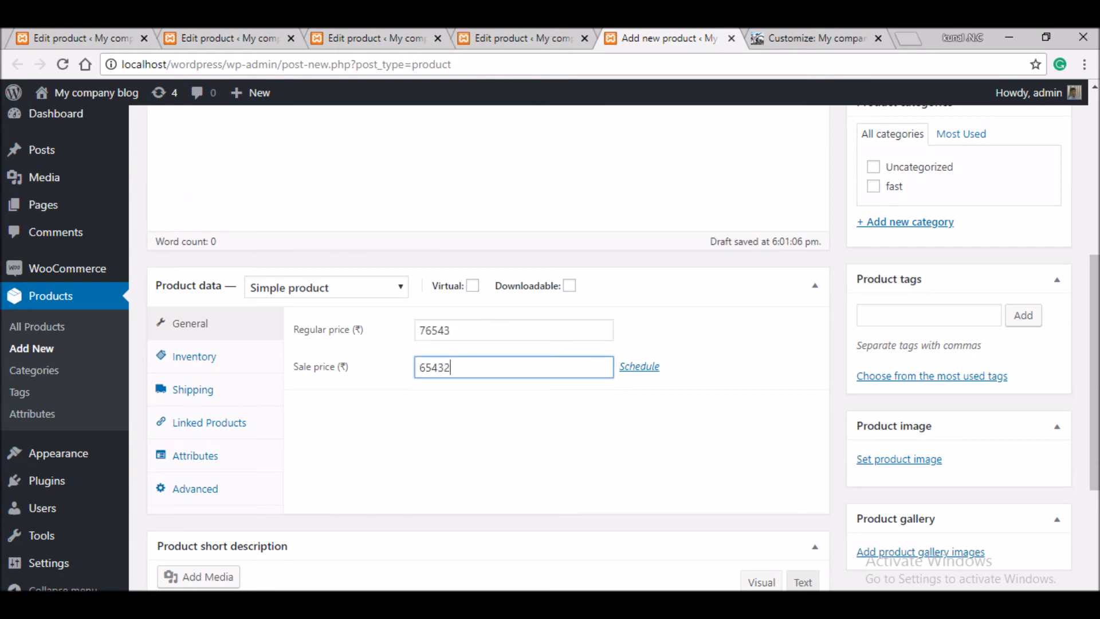
click(899, 459)
click(198, 270)
key(Escape)
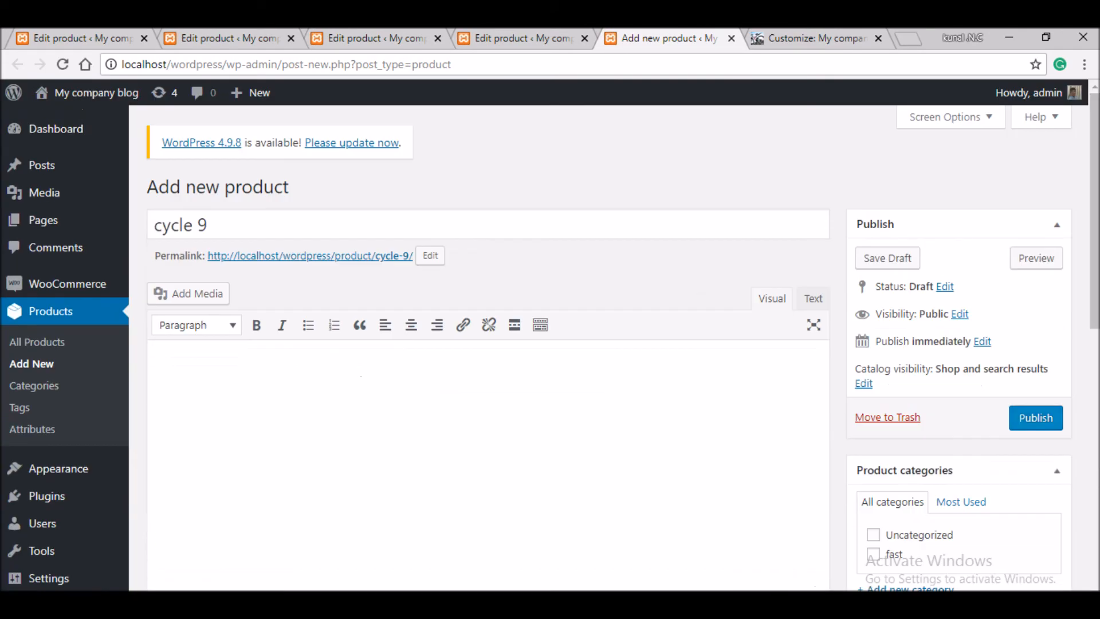
click(1035, 417)
- Close the leftover product tabs
click(240, 38)
click(291, 38)
click(291, 38)
click(291, 37)
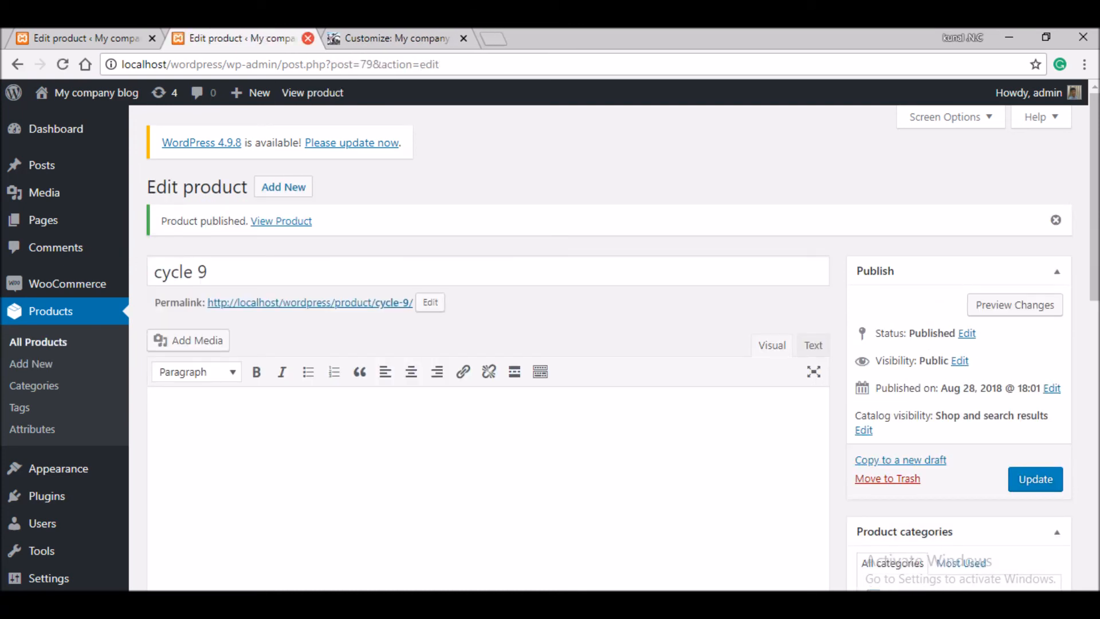
- Set the site title to 'premium cycyles' under Site Identity, publish, and close the Customizer
mouse_move(86, 93)
click(56, 121)
click(397, 38)
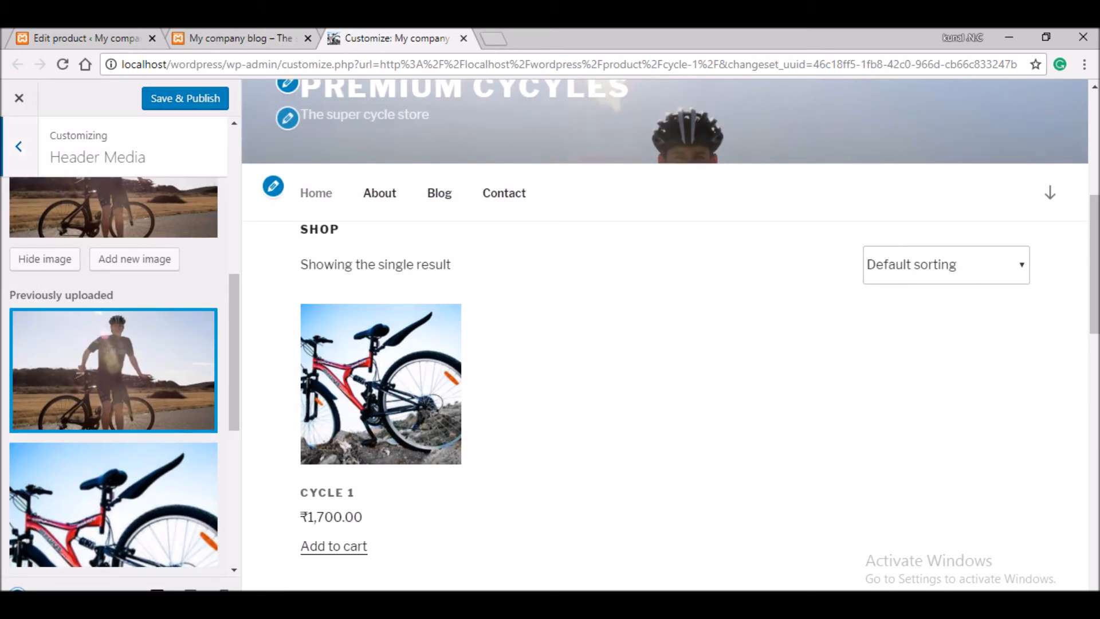
click(19, 147)
click(287, 85)
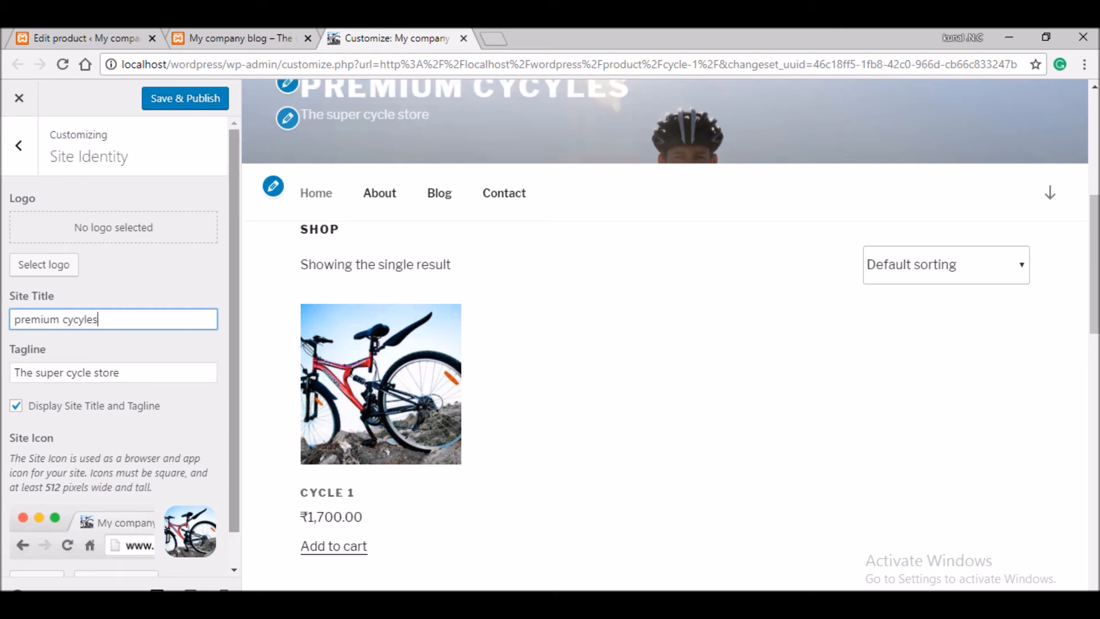
click(185, 98)
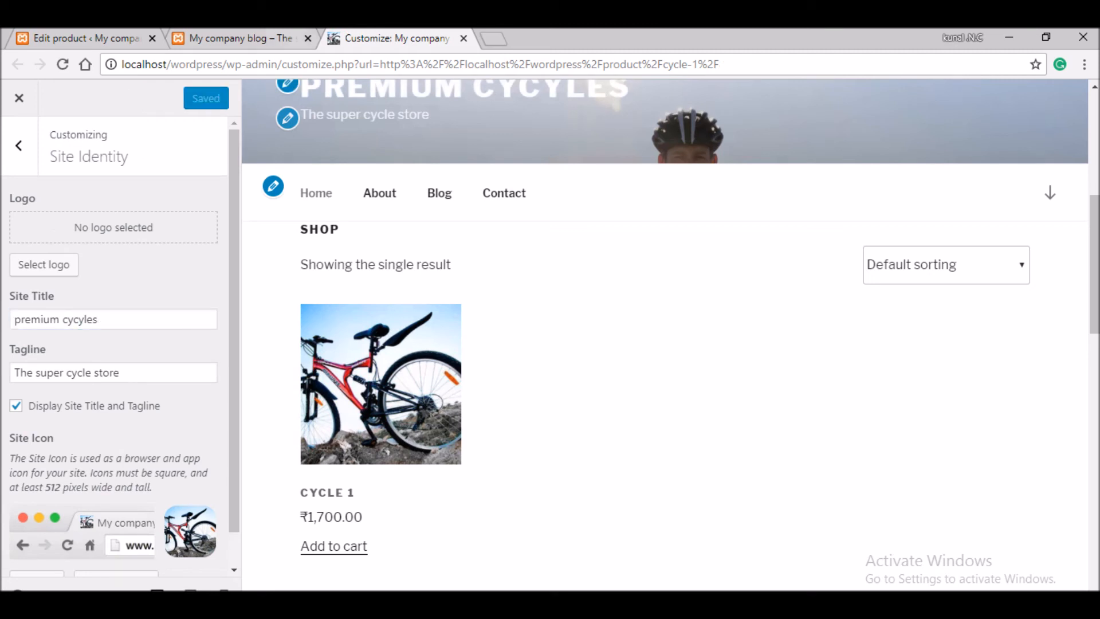
click(464, 37)
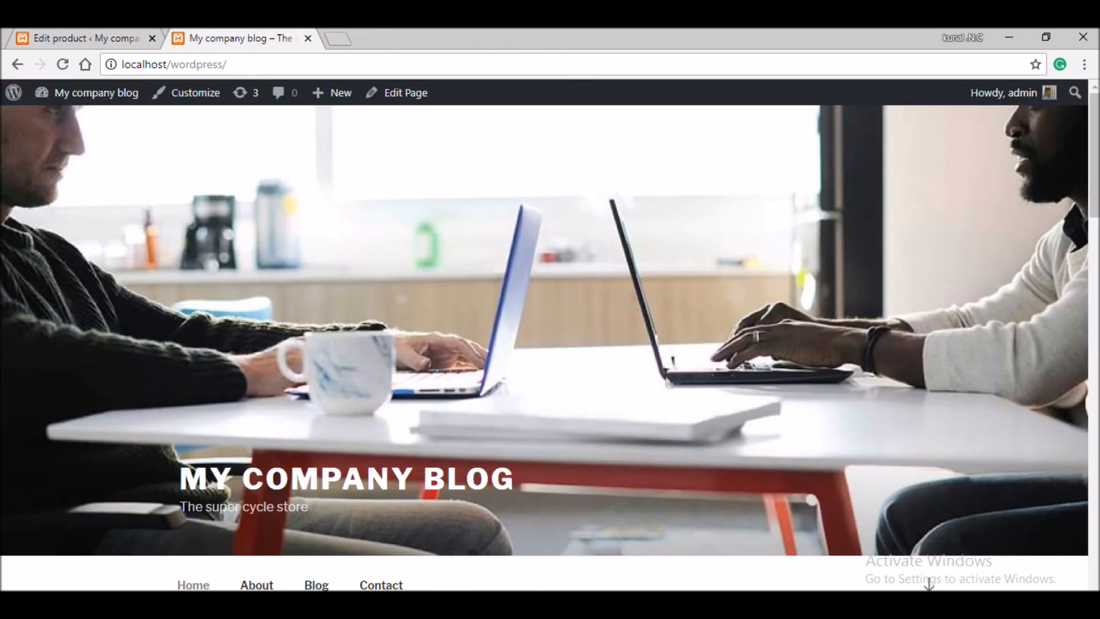
- Reload the front page, add cycle 4 (₹9,765.00) from the Shop grid and view the cart
click(63, 65)
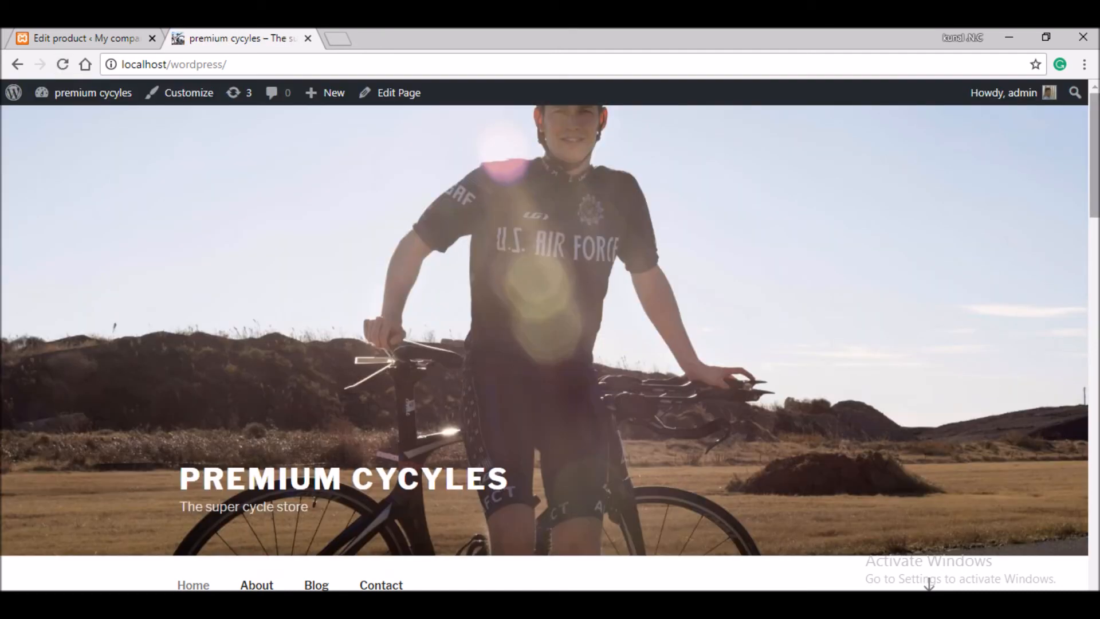
scroll(544, 343, down, 2)
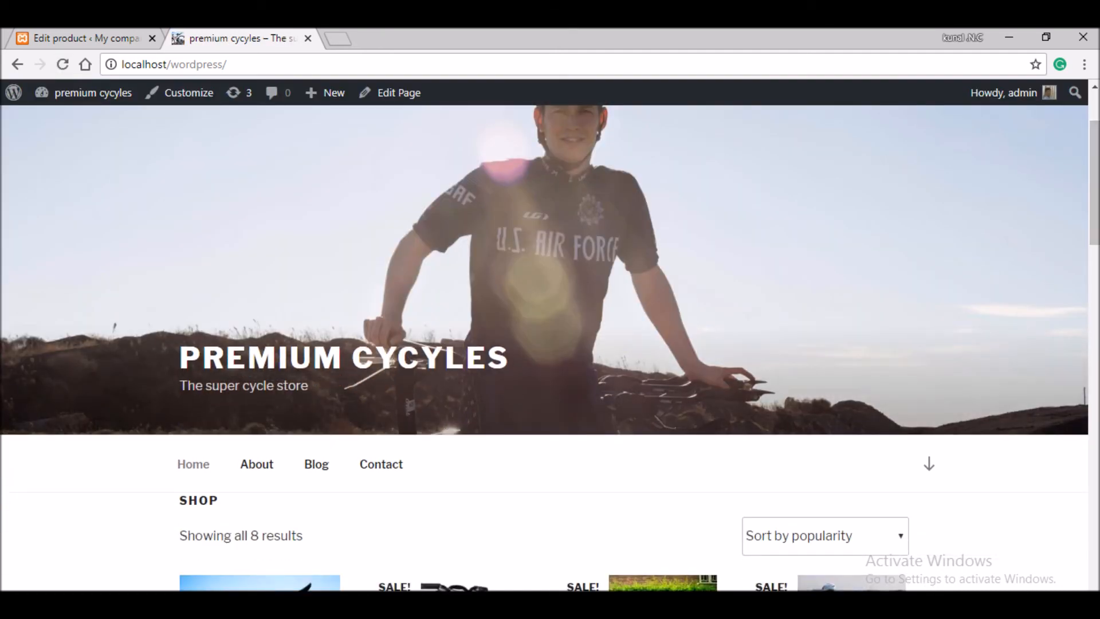
scroll(544, 343, down, 5)
scroll(544, 344, down, 3)
scroll(544, 343, up, 1)
scroll(544, 344, up, 2)
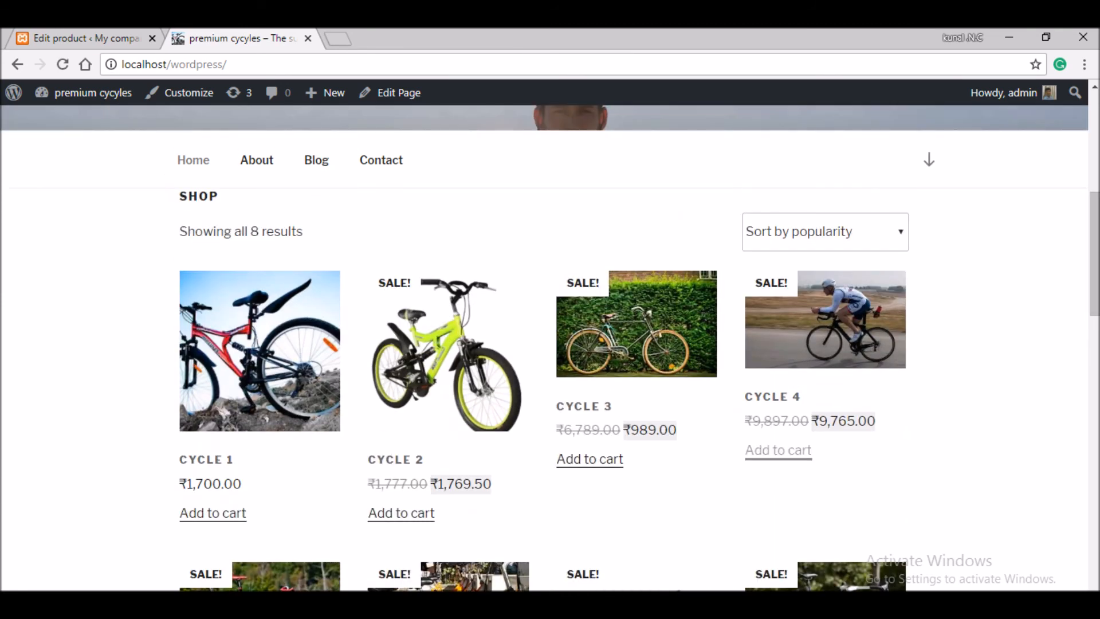
click(849, 450)
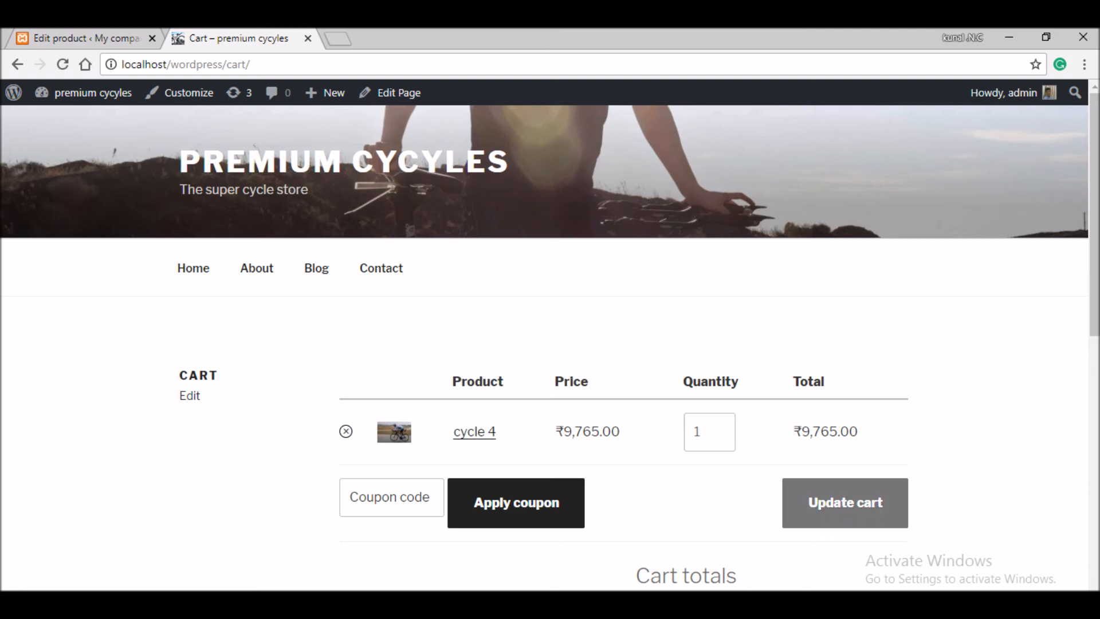
- Apply coupon 50o for ₹50 off, making the total ₹9,755.00, and proceed to checkout
scroll(659, 458, down, 1)
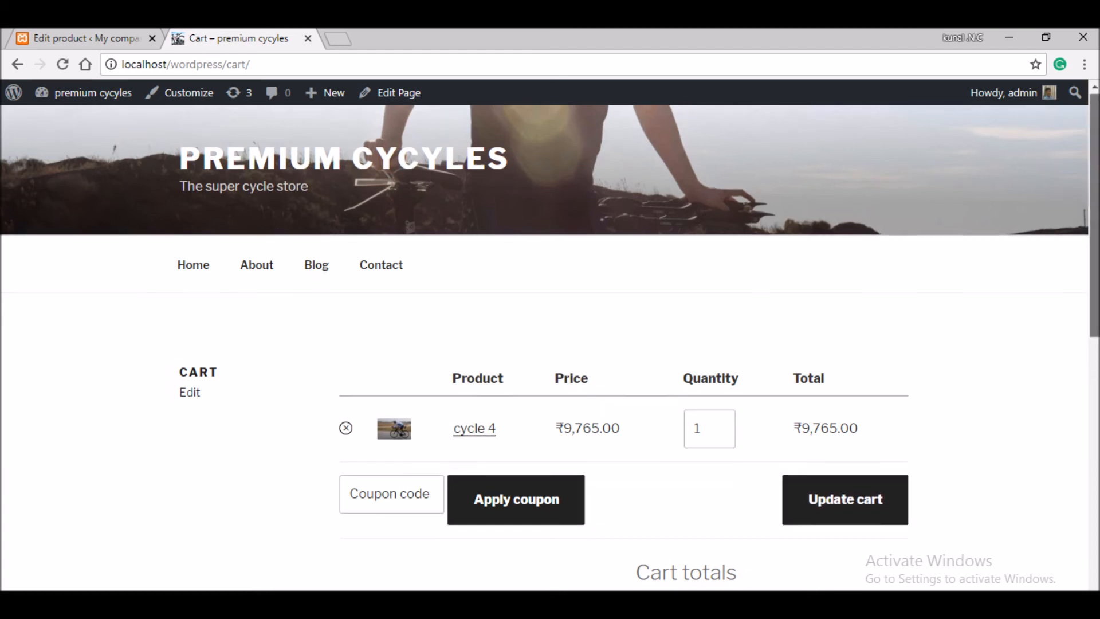
click(395, 435)
text(50o)
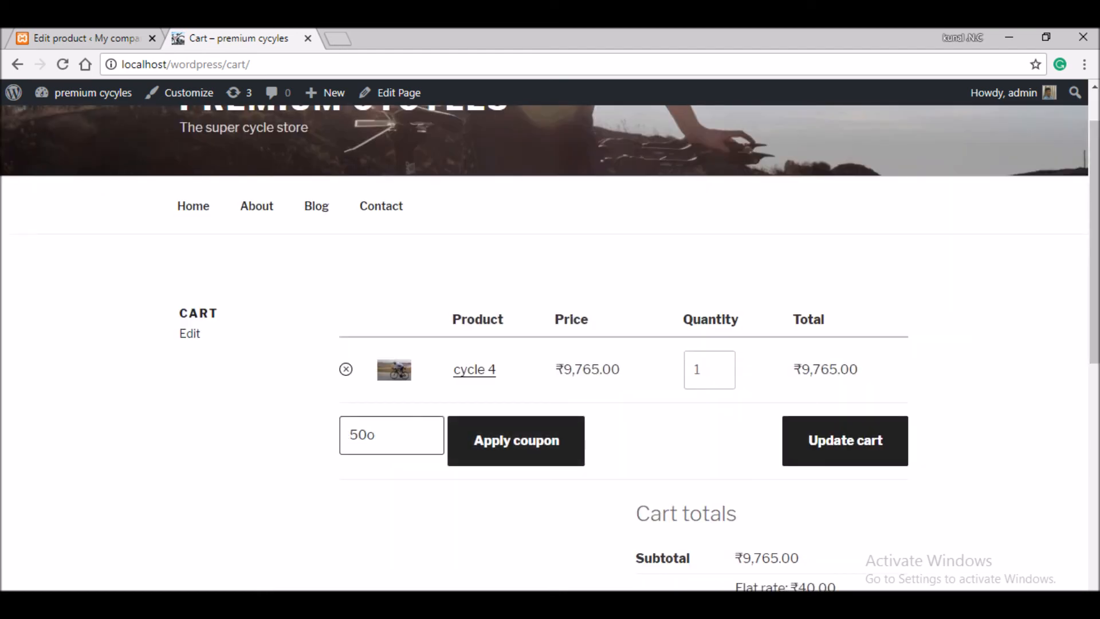
key(Return)
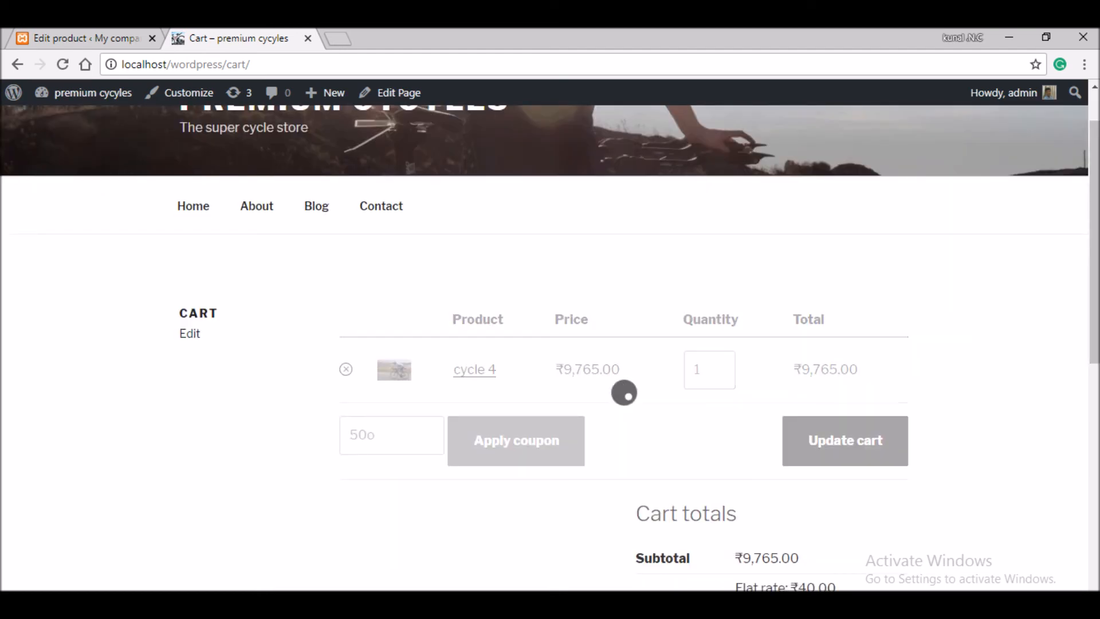
scroll(630, 372, down, 2)
click(771, 476)
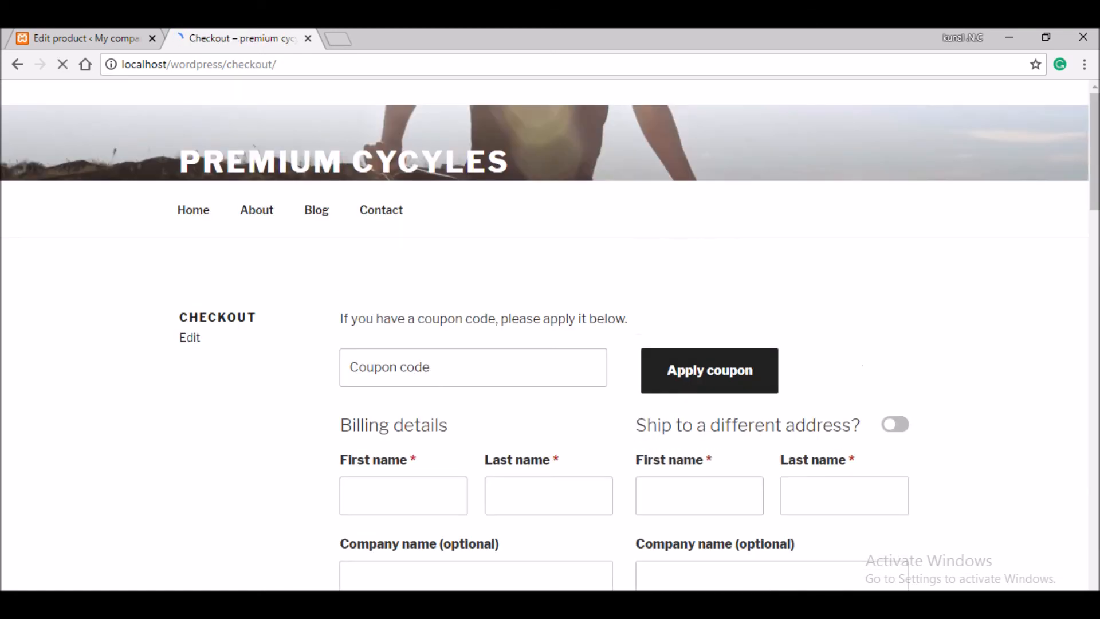
- Fill the billing Town/City by accepting the Bhopal address autofill
scroll(550, 344, down, 9)
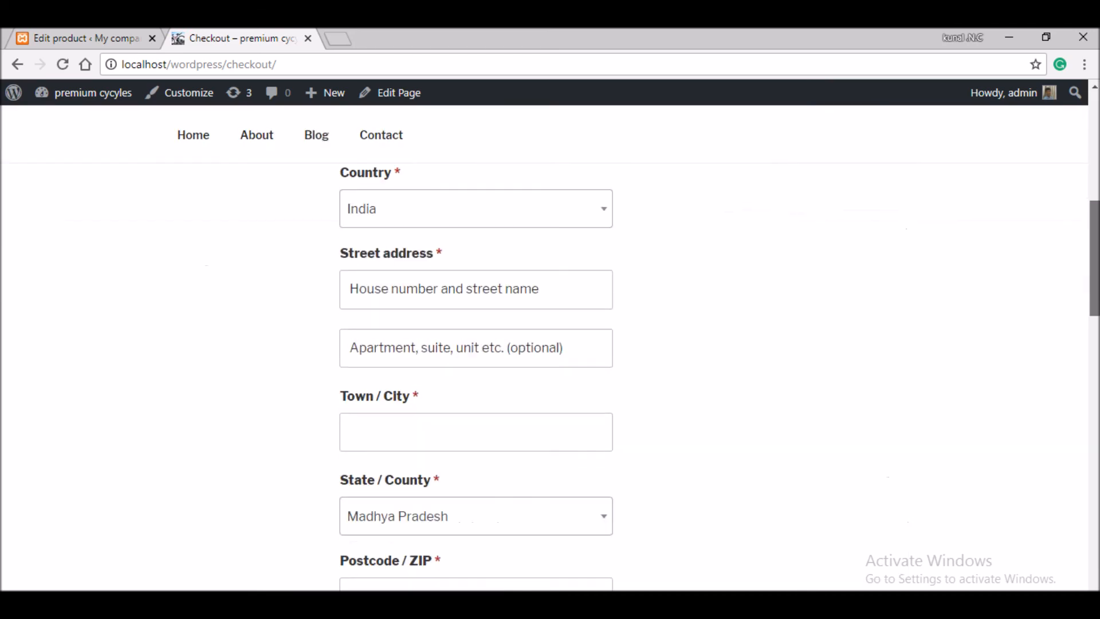
scroll(550, 343, down, 7)
scroll(550, 344, down, 9)
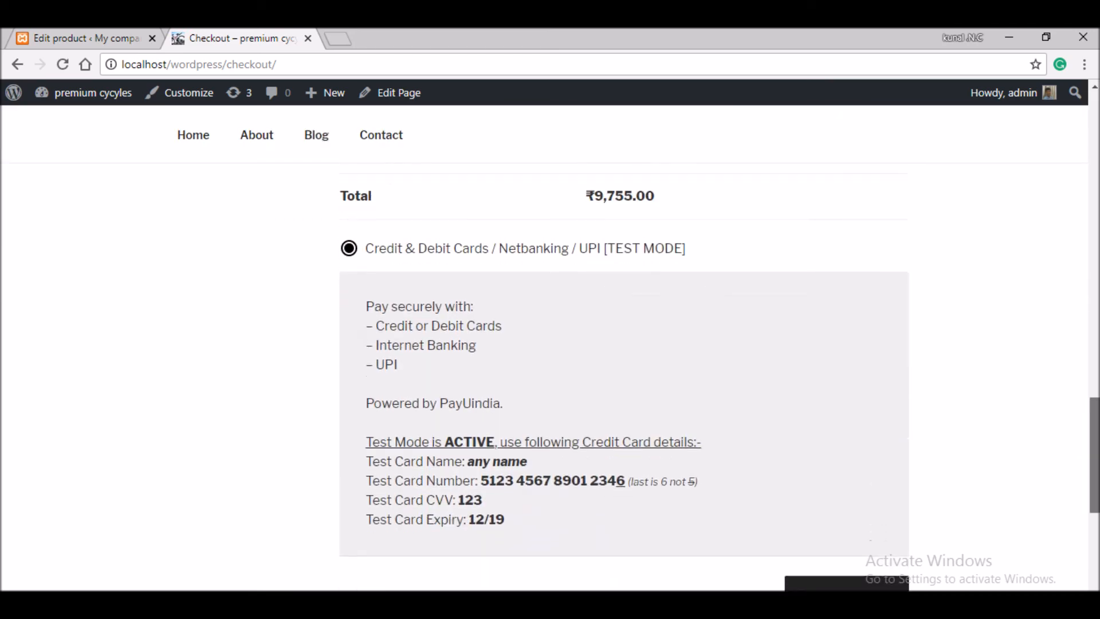
scroll(550, 344, up, 9)
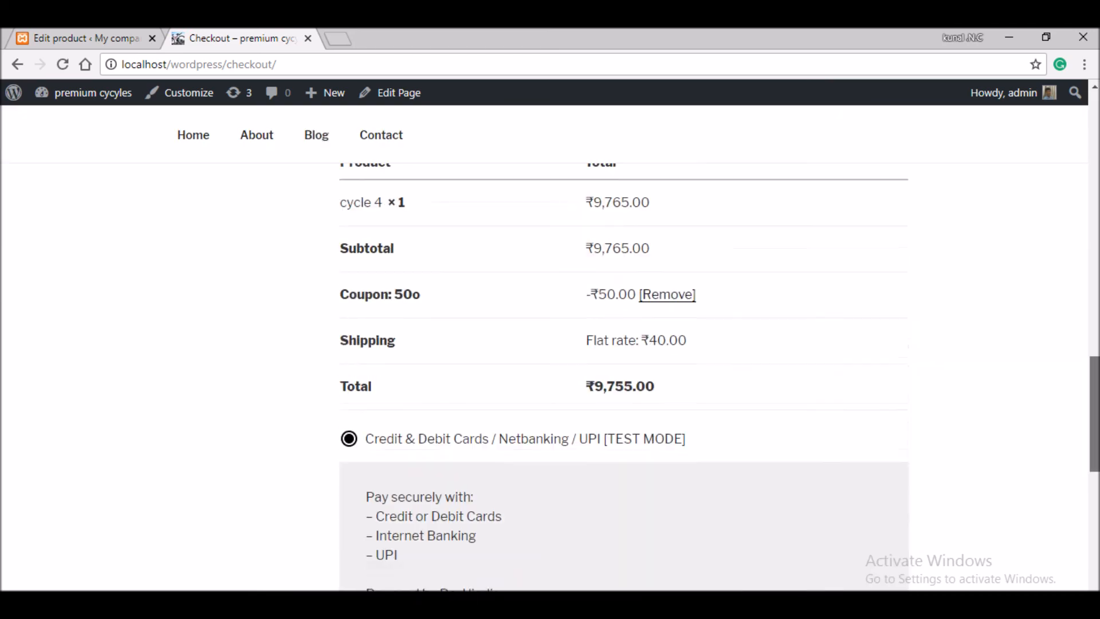
scroll(550, 344, down, 8)
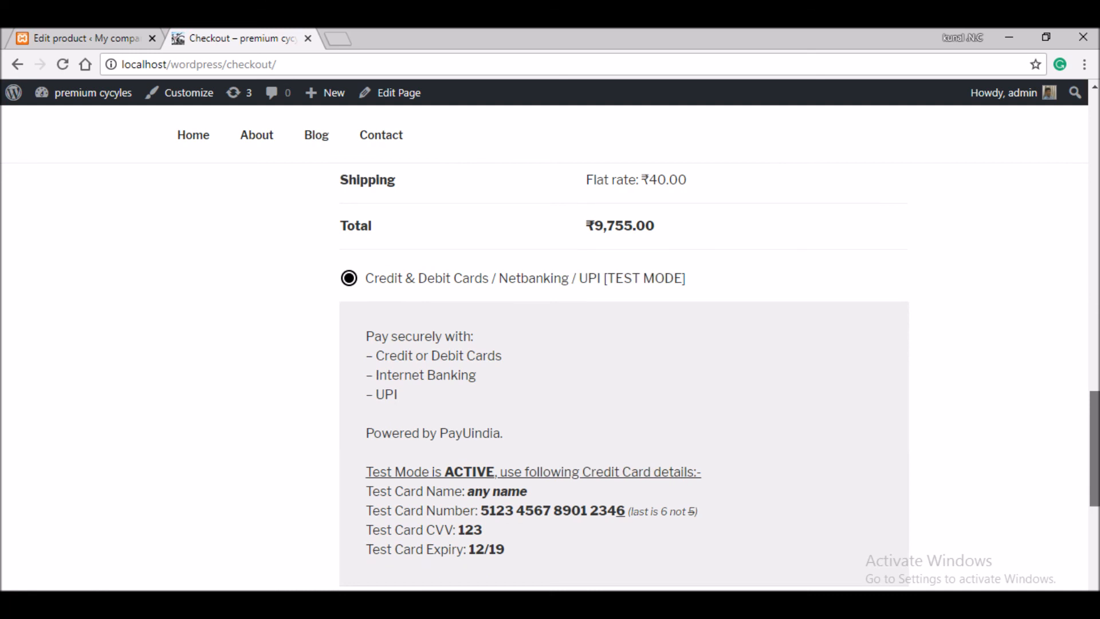
drag(1094, 448, 1094, 447)
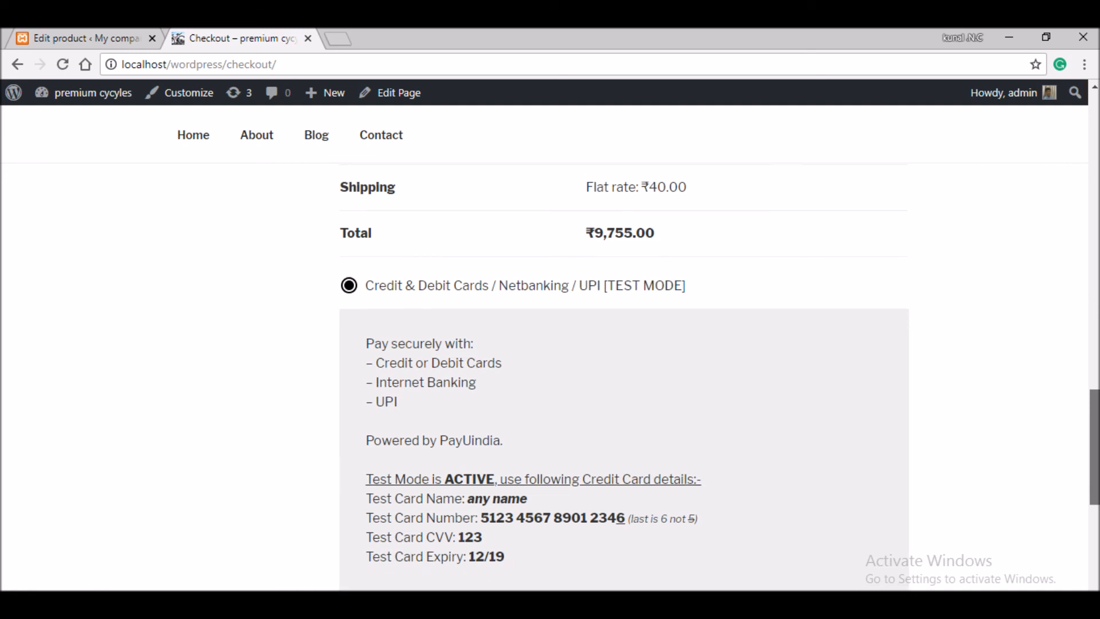
drag(1094, 446, 1094, 252)
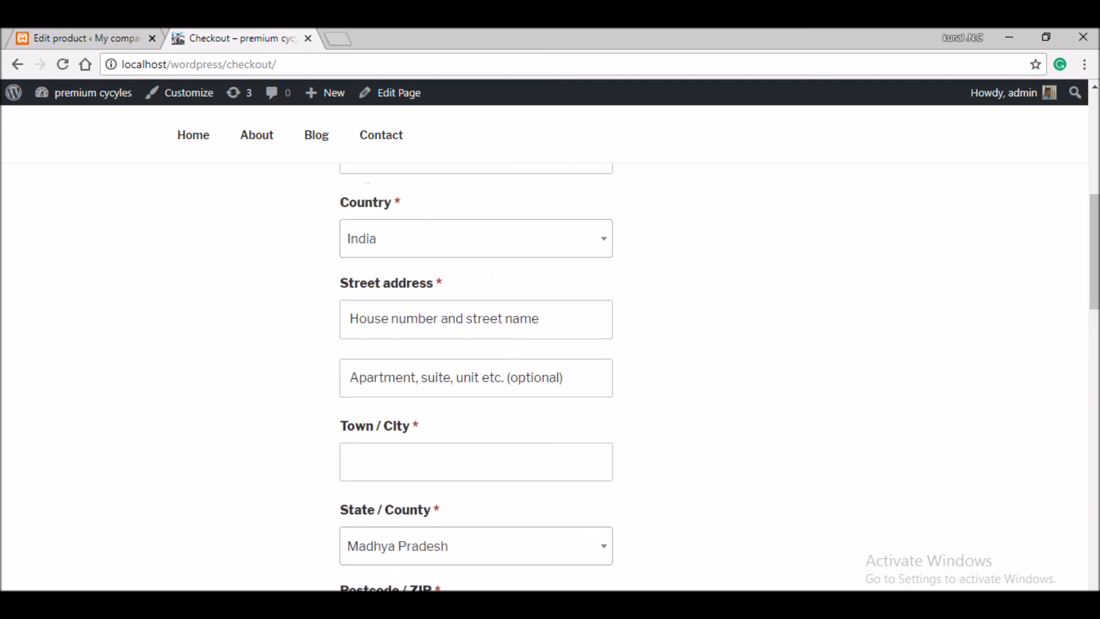
click(475, 461)
text(bh)
key(Down)
key(Tab)
- Copy the test card number and place the ₹9,755.00 order for cycle 4
drag(1094, 295, 1094, 467)
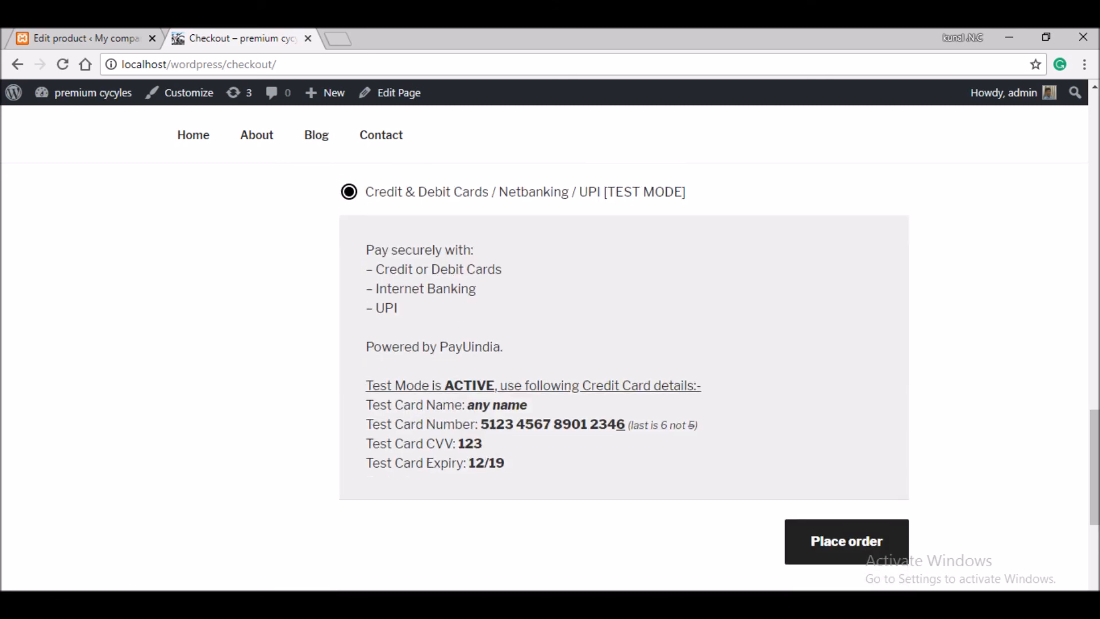
drag(480, 424, 625, 424)
right_click(592, 428)
click(623, 441)
click(846, 541)
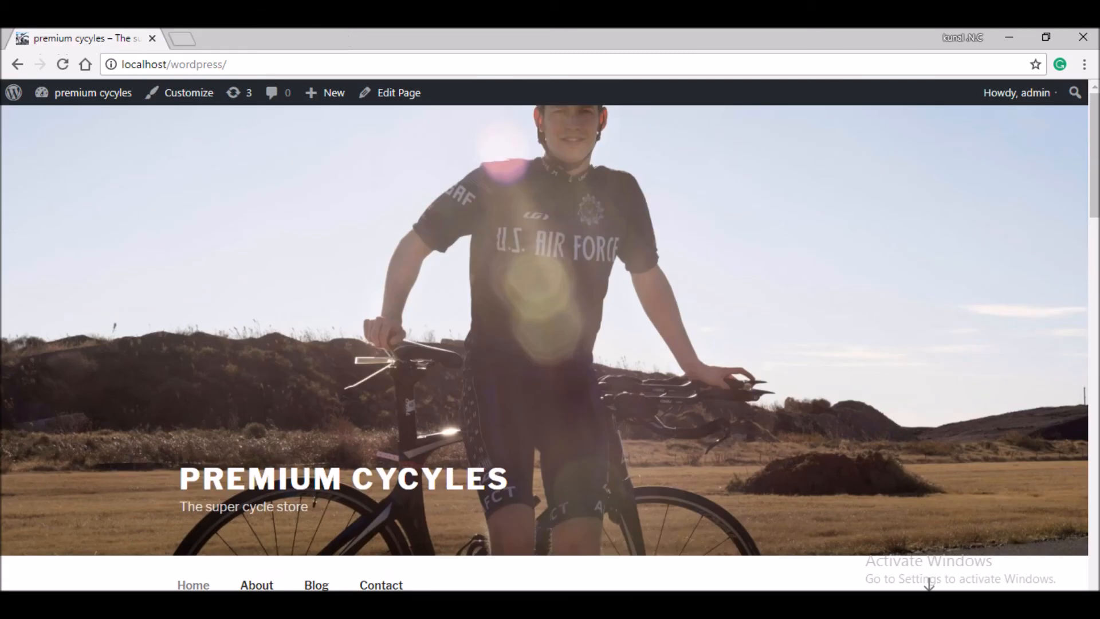
- Open the 'default' menu (Home, About, Blog, Contact) under Menus in the Customizer
click(188, 93)
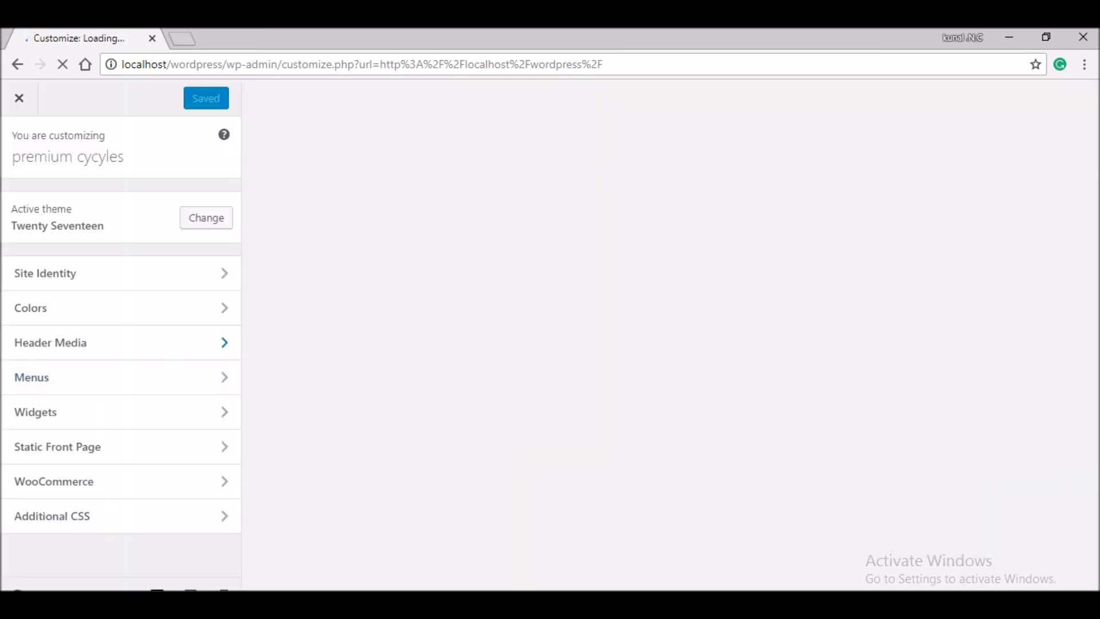
click(115, 377)
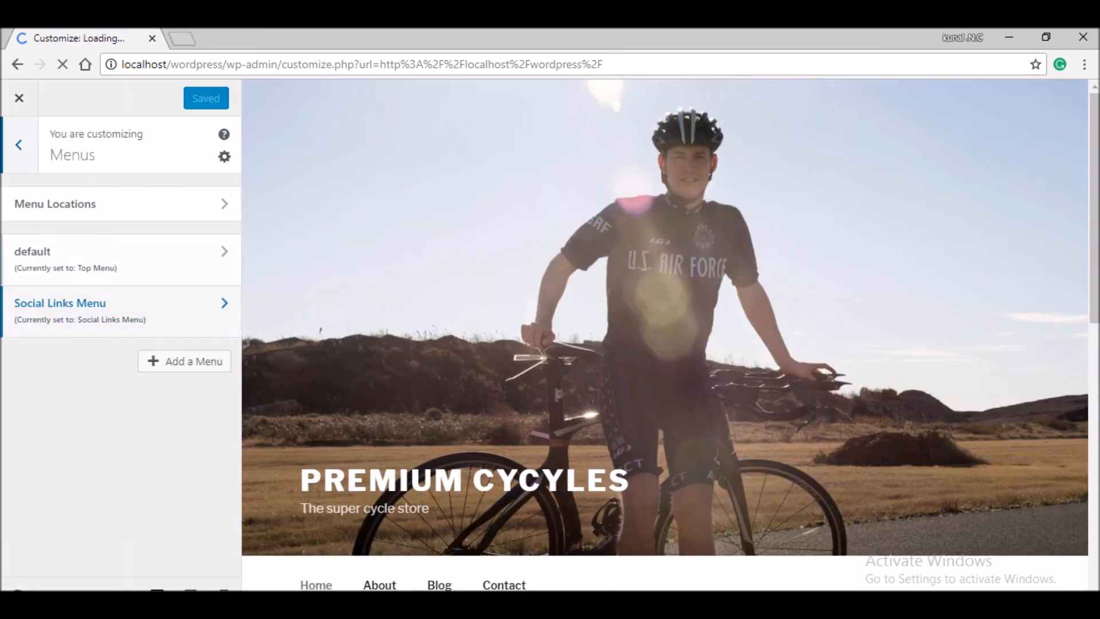
click(184, 361)
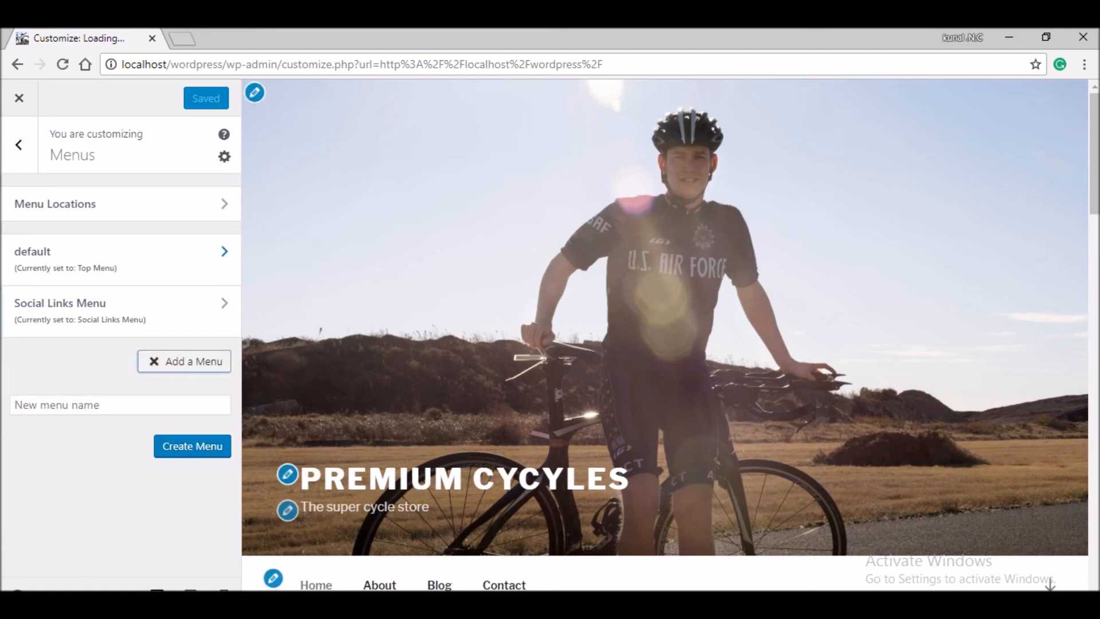
click(120, 259)
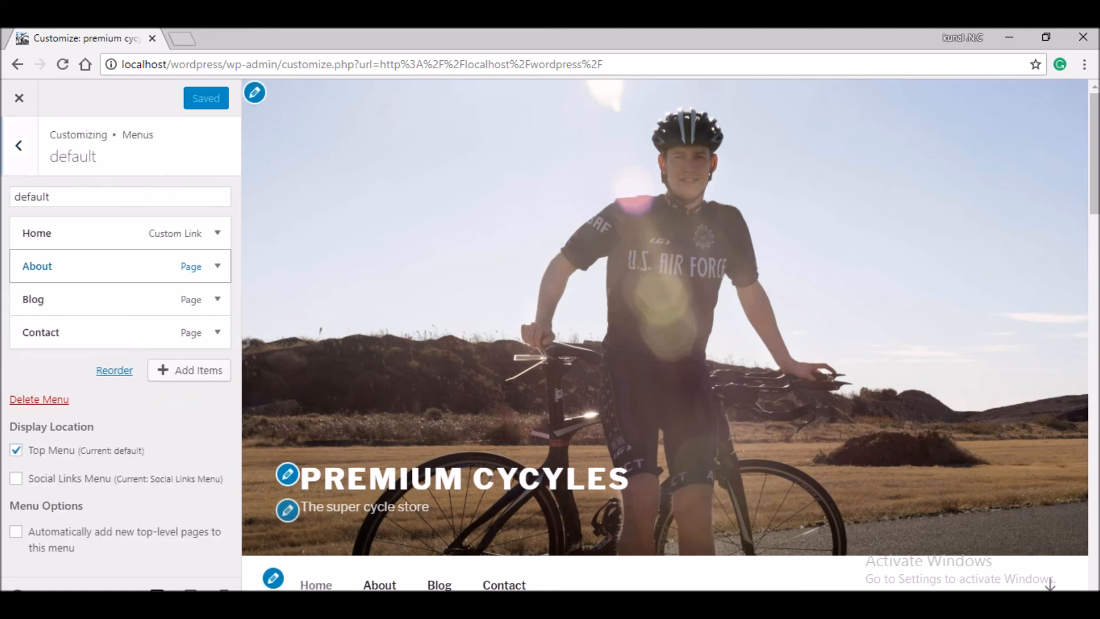
- Add My account, Checkout and Cart pages to the menu and remove About, Blog and Contact
click(163, 369)
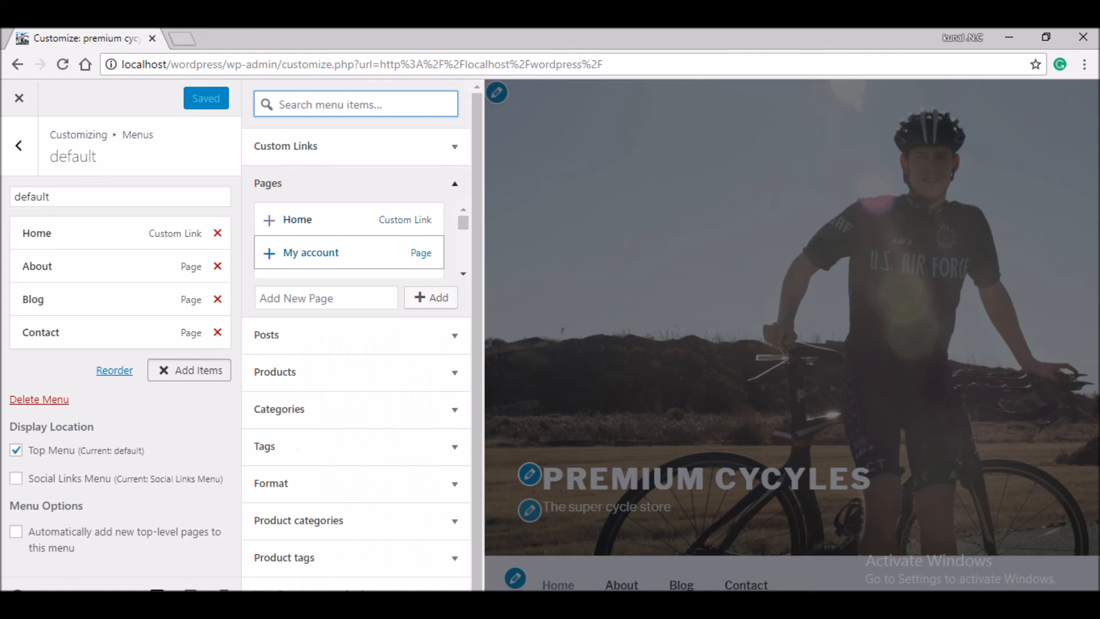
click(311, 253)
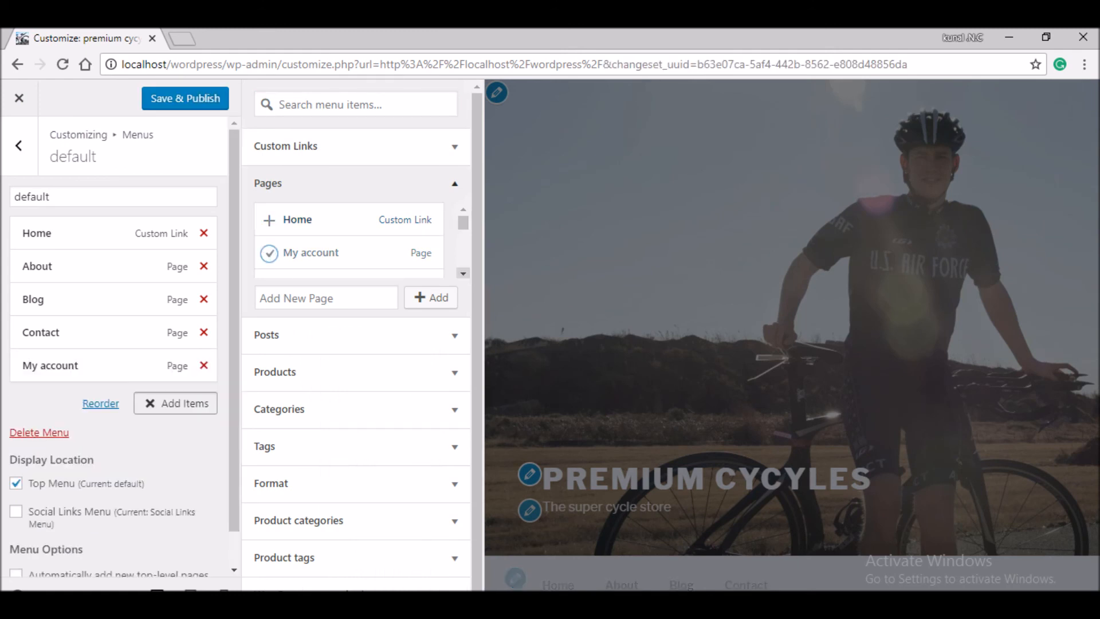
click(305, 221)
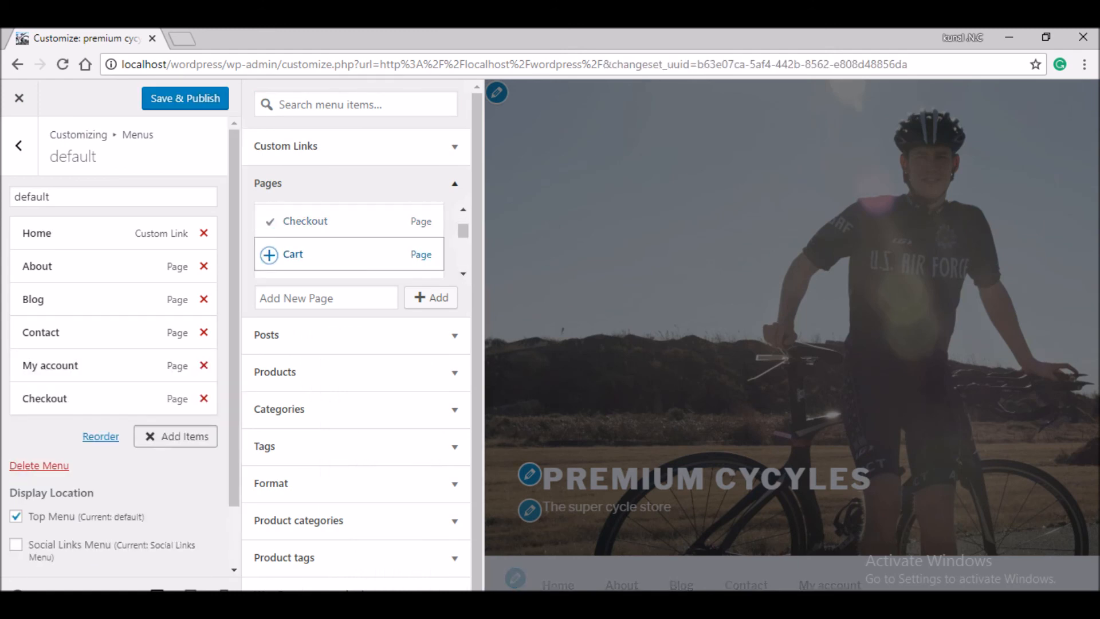
click(293, 253)
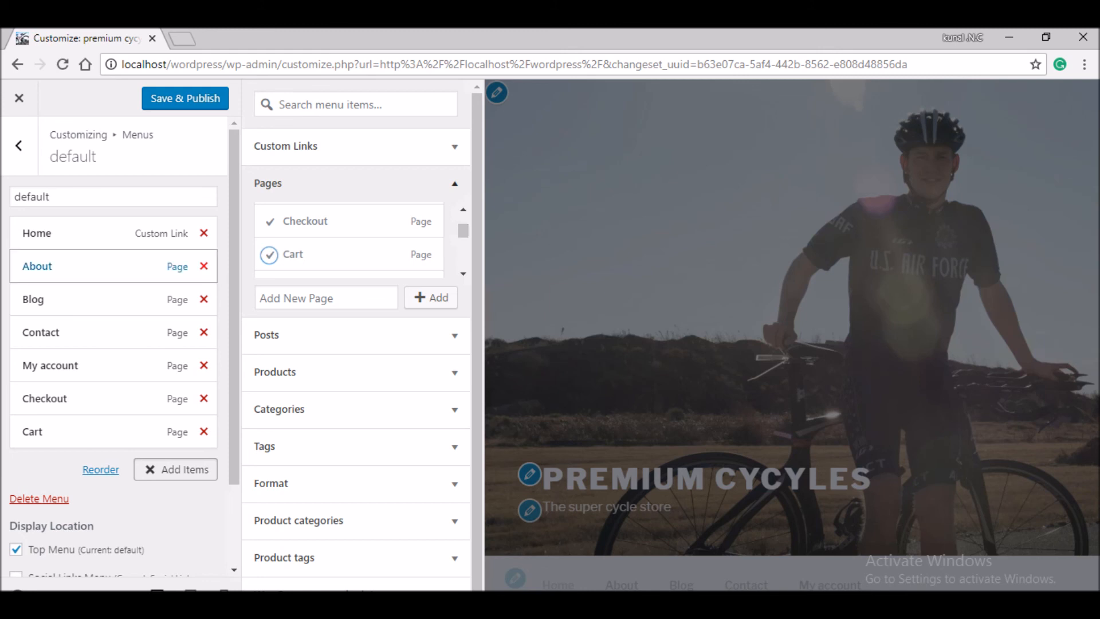
click(203, 266)
click(203, 266)
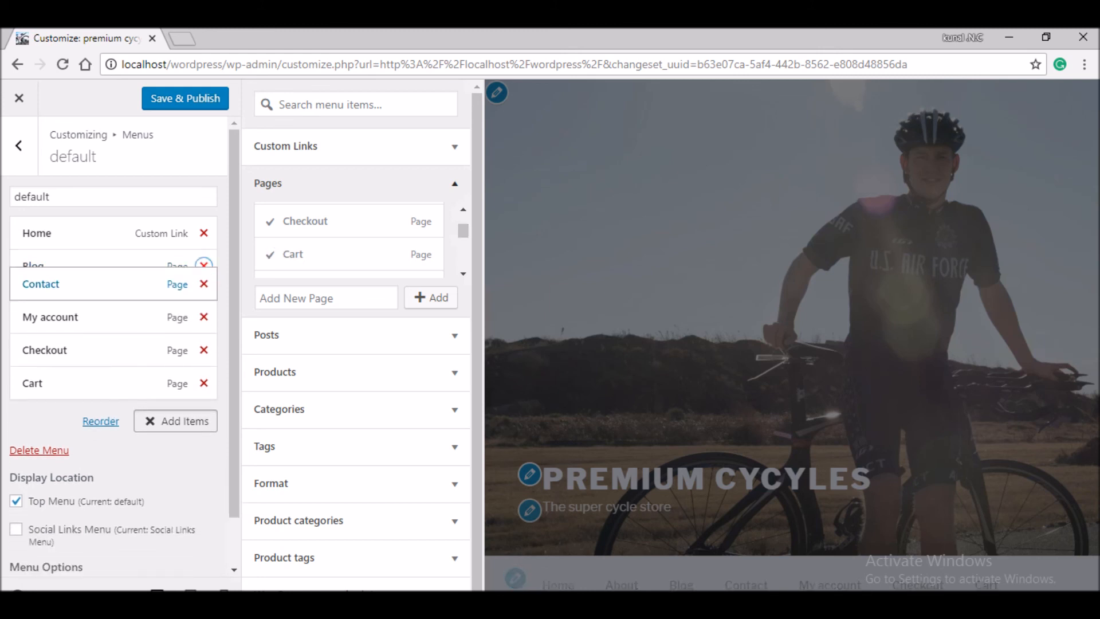
click(203, 265)
- Publish the menu and load the storefront at localhost/wordpress/
click(185, 98)
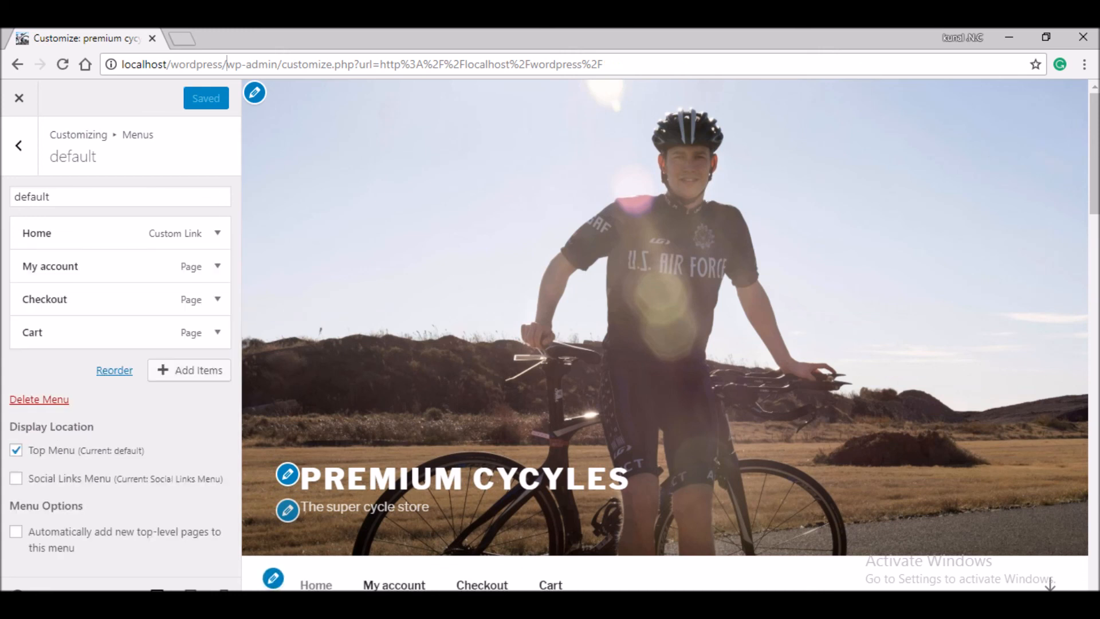
drag(227, 65, 605, 64)
key(BackSpace)
key(Return)
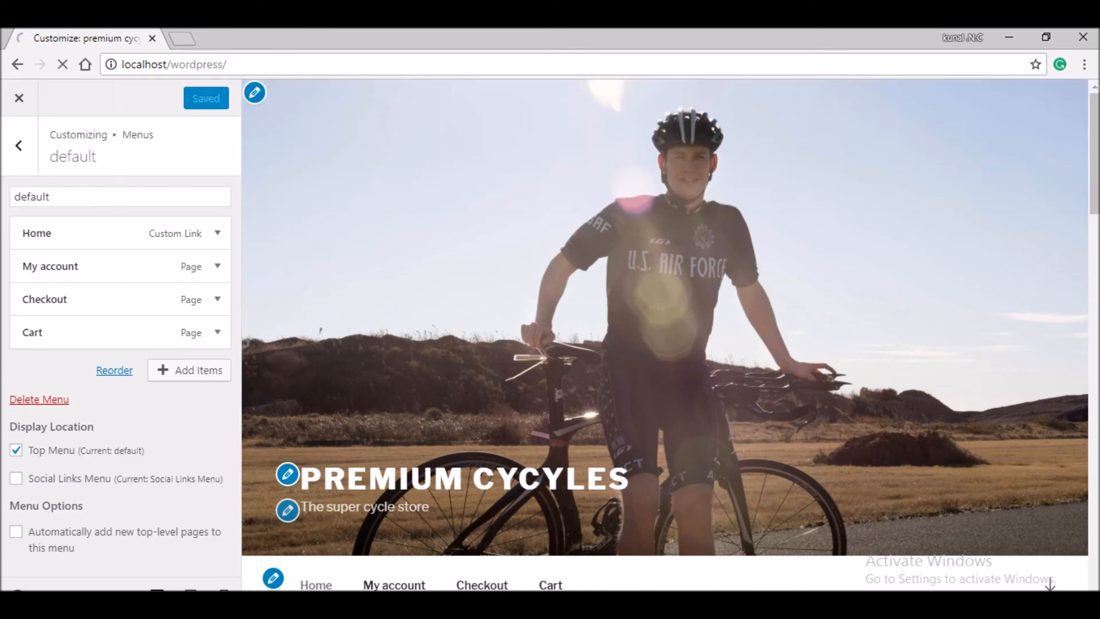